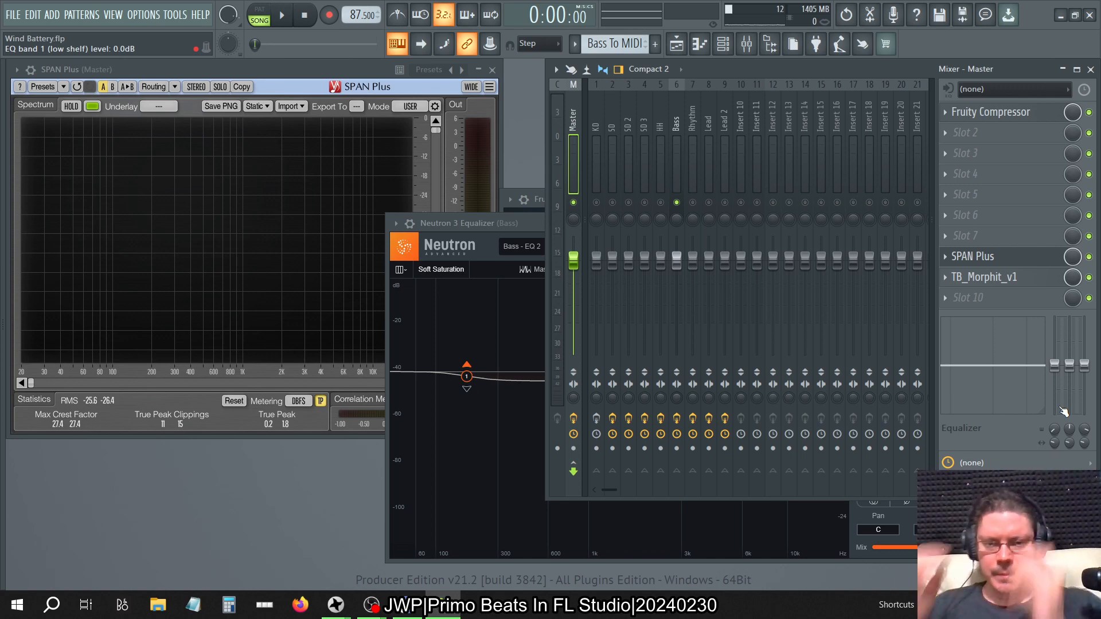
# Step: Bring the Bass track's Neutron 3 Equalizer in front of the mixer and move it slightly higher in the workspace
pyautogui.click(523, 232)
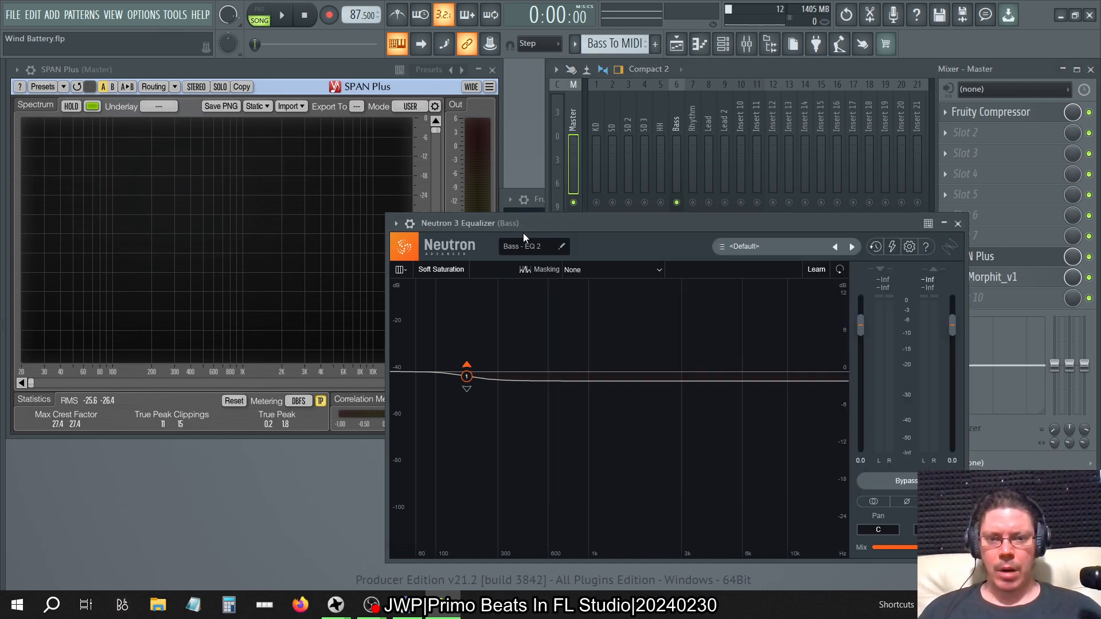
pyautogui.click(572, 215)
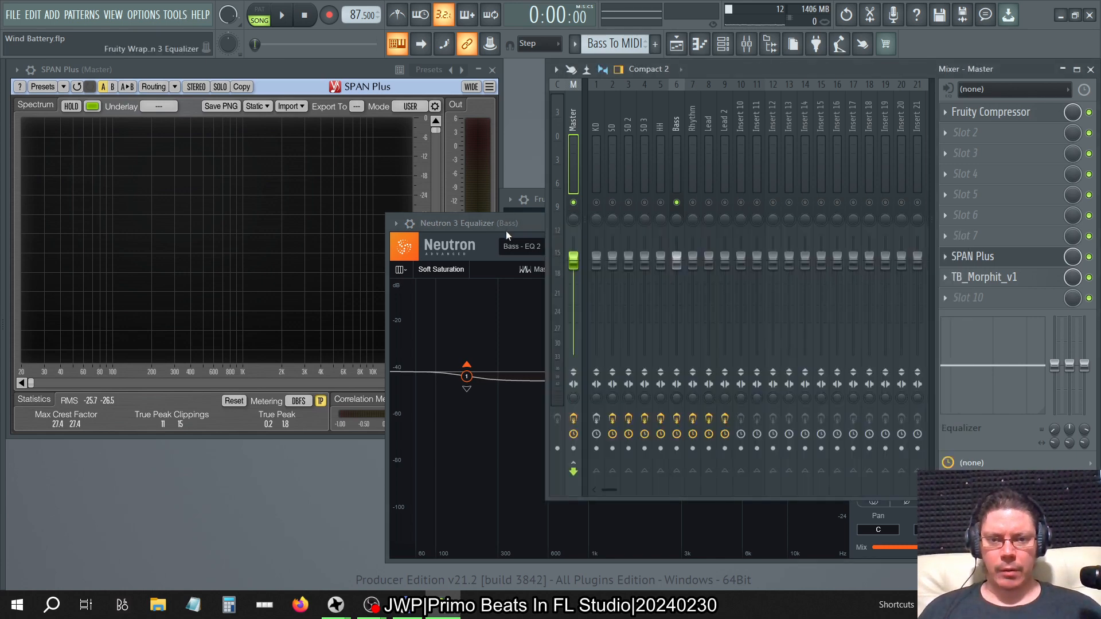
pyautogui.moveTo(506, 231); pyautogui.dragTo(498, 191)
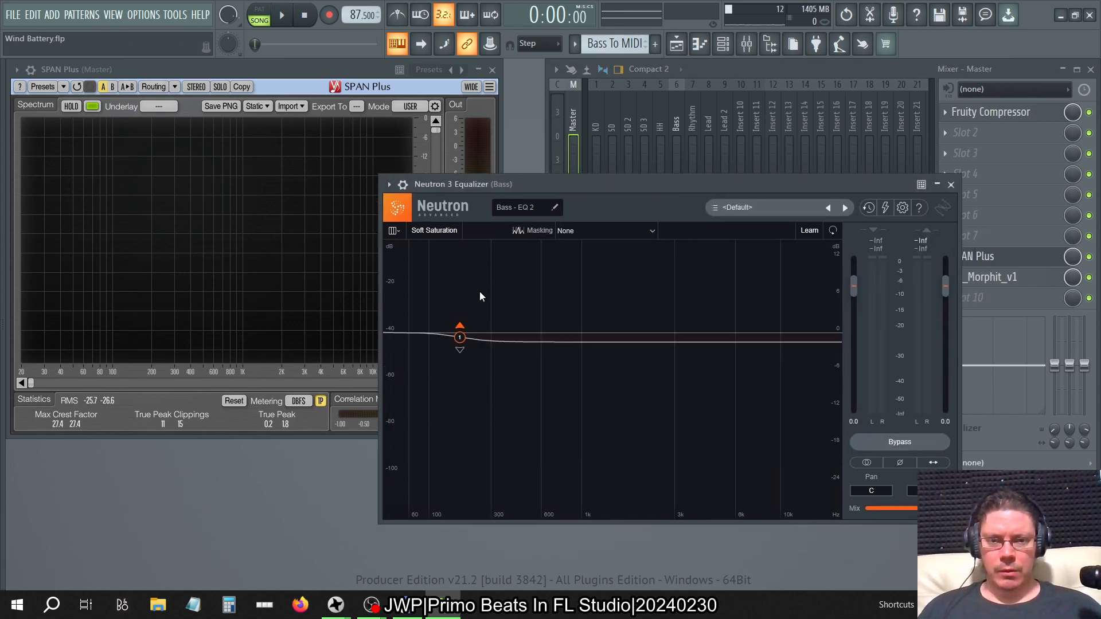
# Step: Set EQ band 1's dynamic threshold to 0.0 dB and change its filter to Analog Low Shelf
pyautogui.click(459, 337)
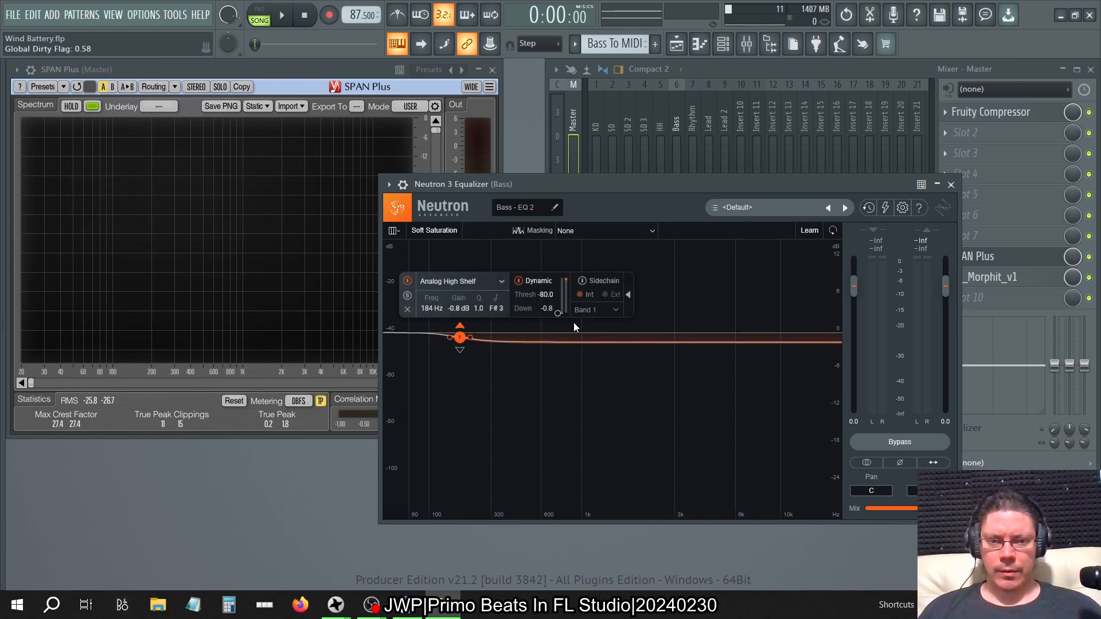
pyautogui.moveTo(557, 314); pyautogui.dragTo(562, 252)
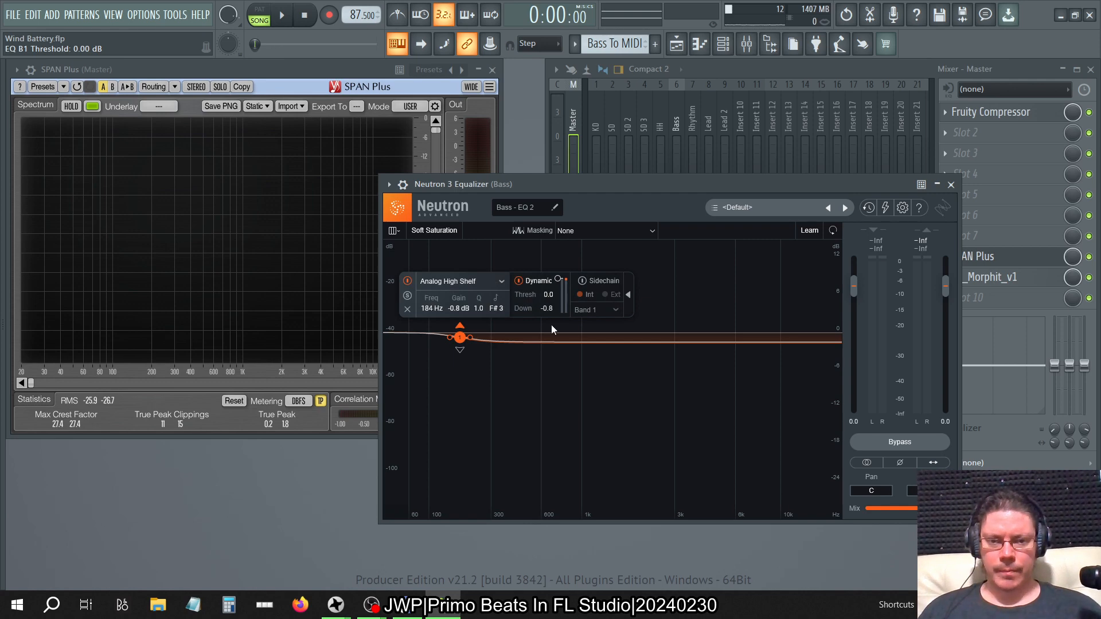
pyautogui.click(460, 280)
pyautogui.moveTo(470, 310)
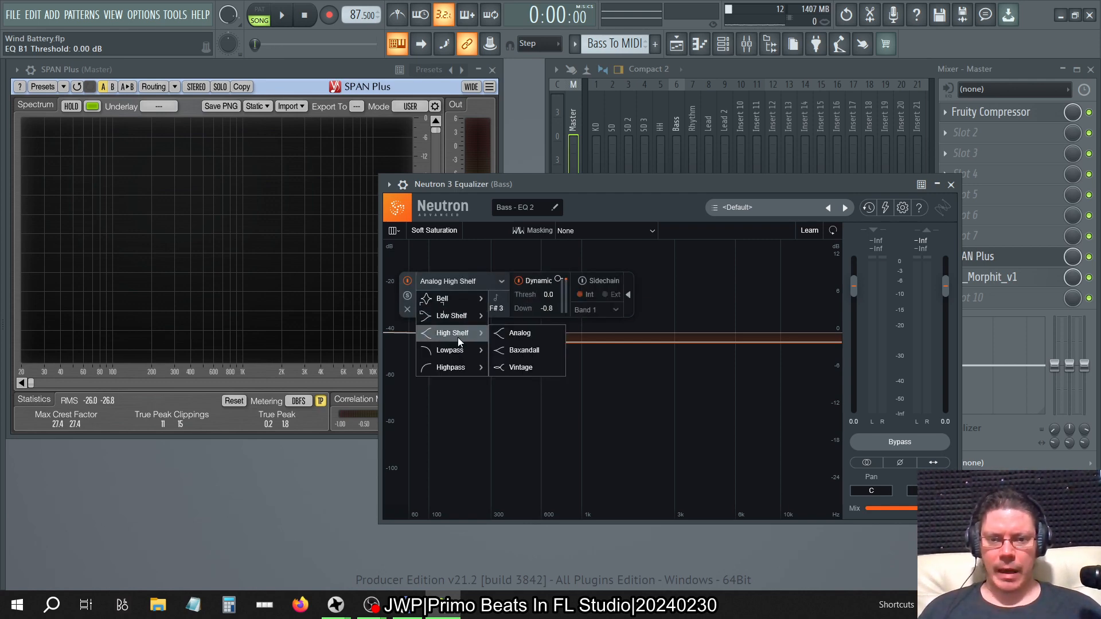
pyautogui.click(508, 316)
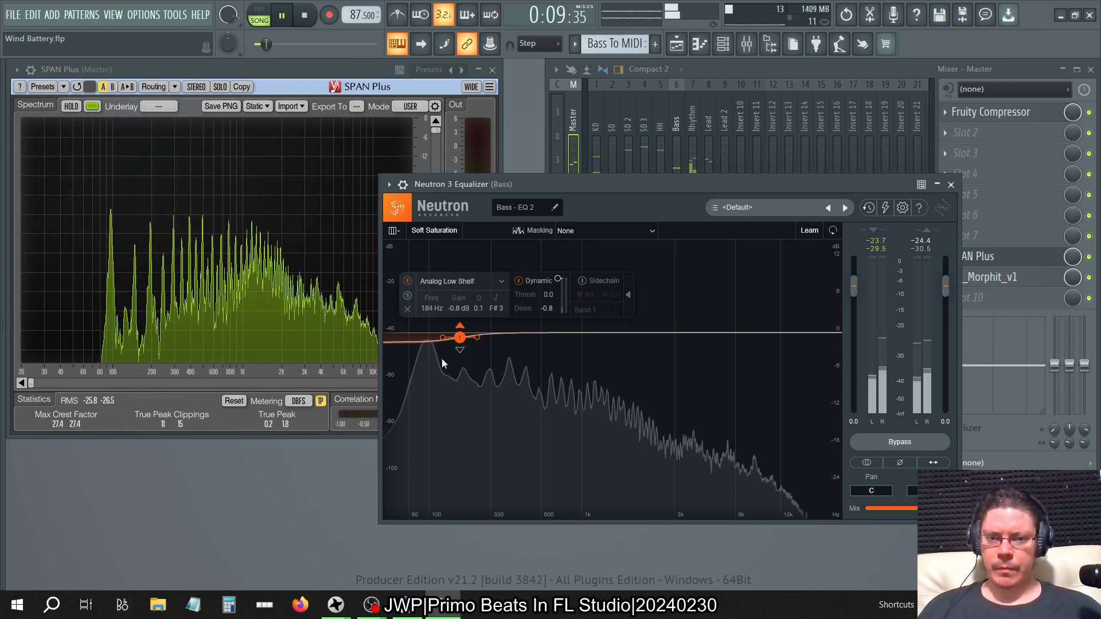
# Step: Move band 1's low shelf to about 249 Hz at -0.8 dB and select the Bass mixer track
pyautogui.moveTo(461, 342)
pyautogui.mouseDown()
pyautogui.moveTo(464, 311)
pyautogui.moveTo(479, 310)
pyautogui.moveTo(482, 241)
pyautogui.moveTo(479, 337)
pyautogui.mouseUp()
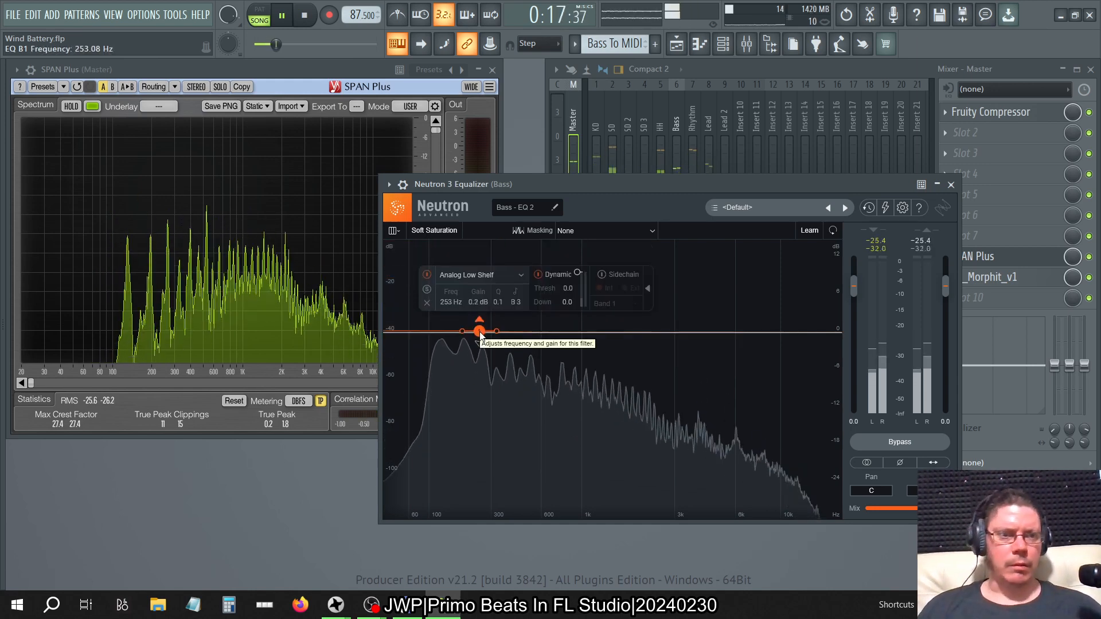
pyautogui.click(683, 115)
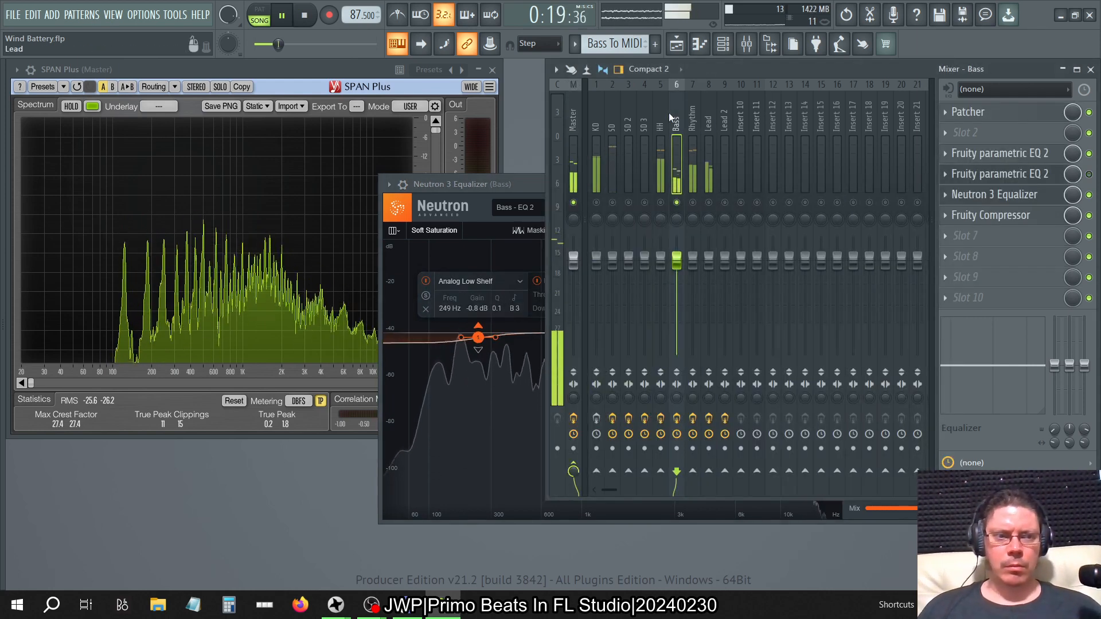
pyautogui.click(517, 185)
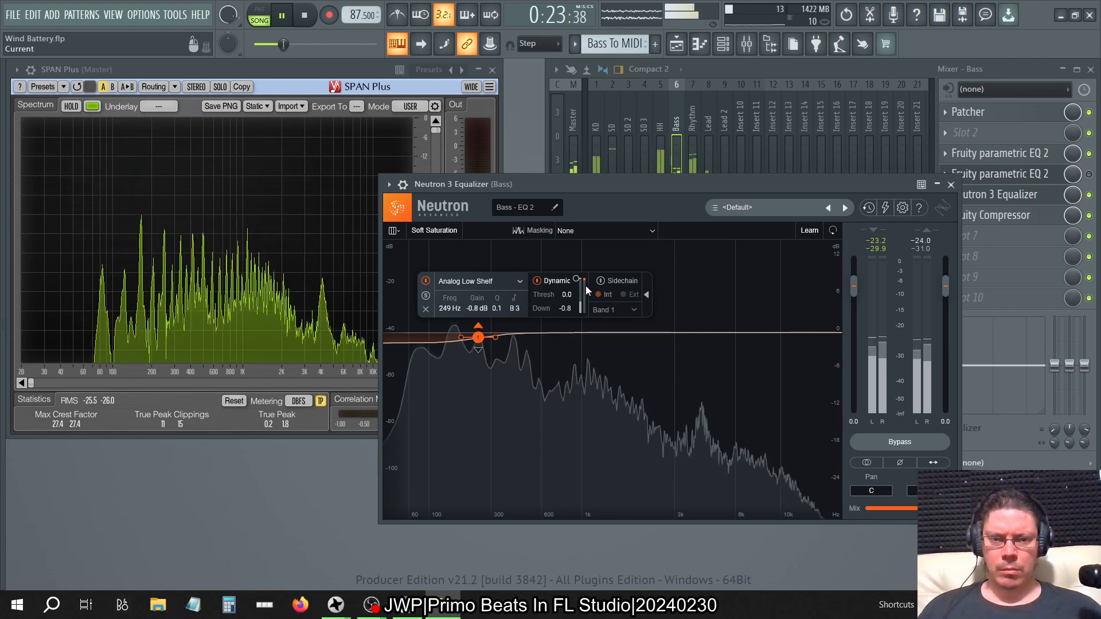
# Step: Turn off Dynamic for band 1 and sweep its low shelf up to about 9.9 dB, ending at about 147 Hz and -0.5 dB
pyautogui.click(540, 281)
pyautogui.moveTo(480, 339); pyautogui.dragTo(484, 317)
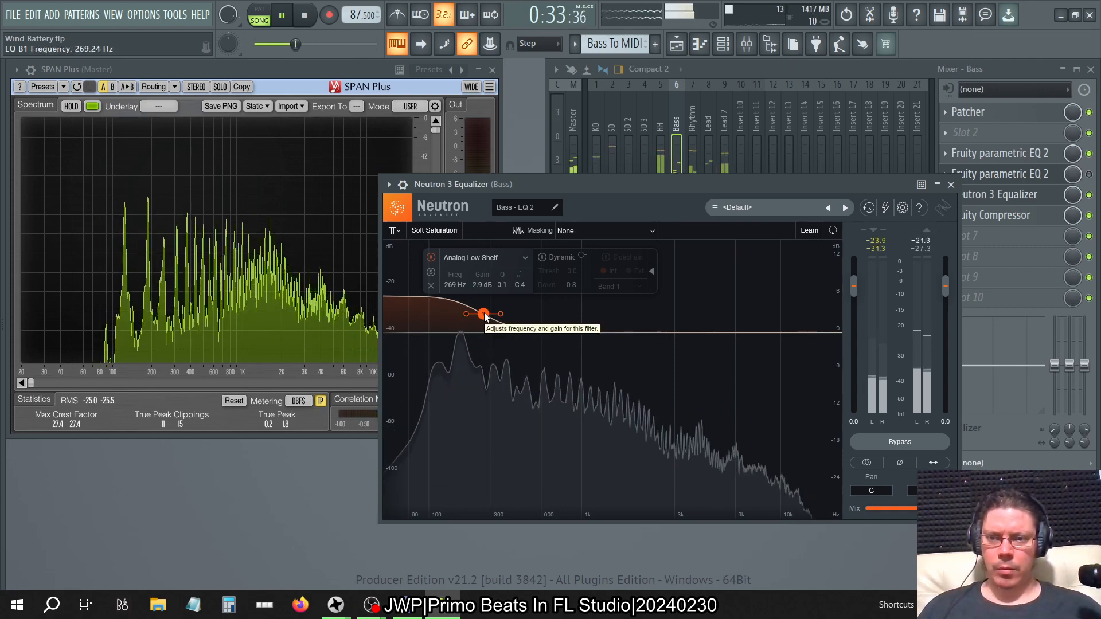
pyautogui.moveTo(484, 316); pyautogui.dragTo(473, 296)
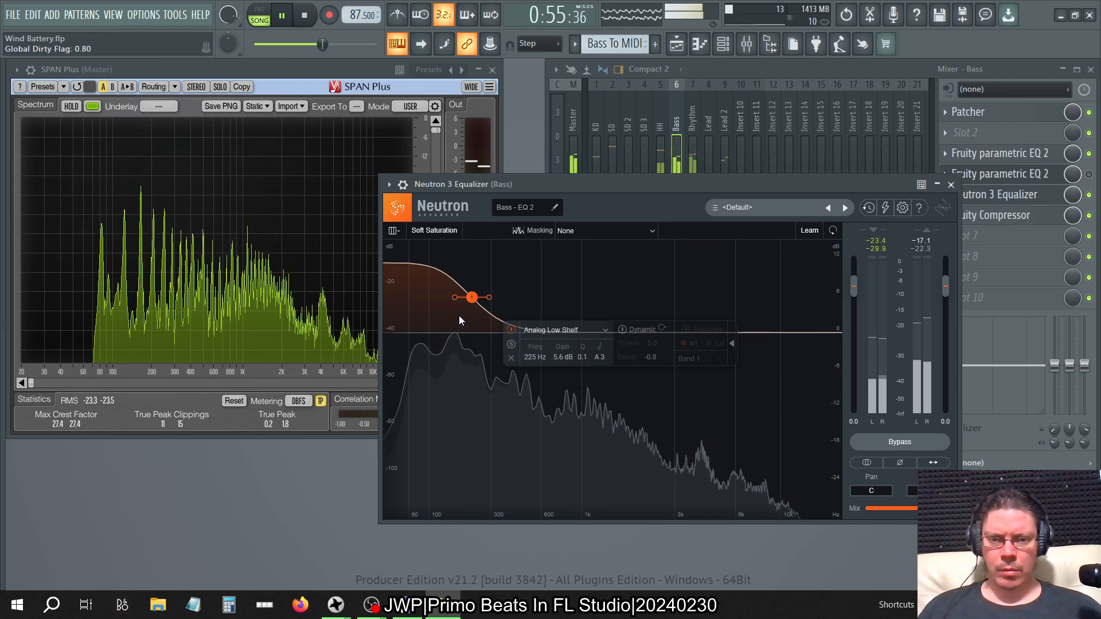
pyautogui.moveTo(472, 298); pyautogui.dragTo(458, 278)
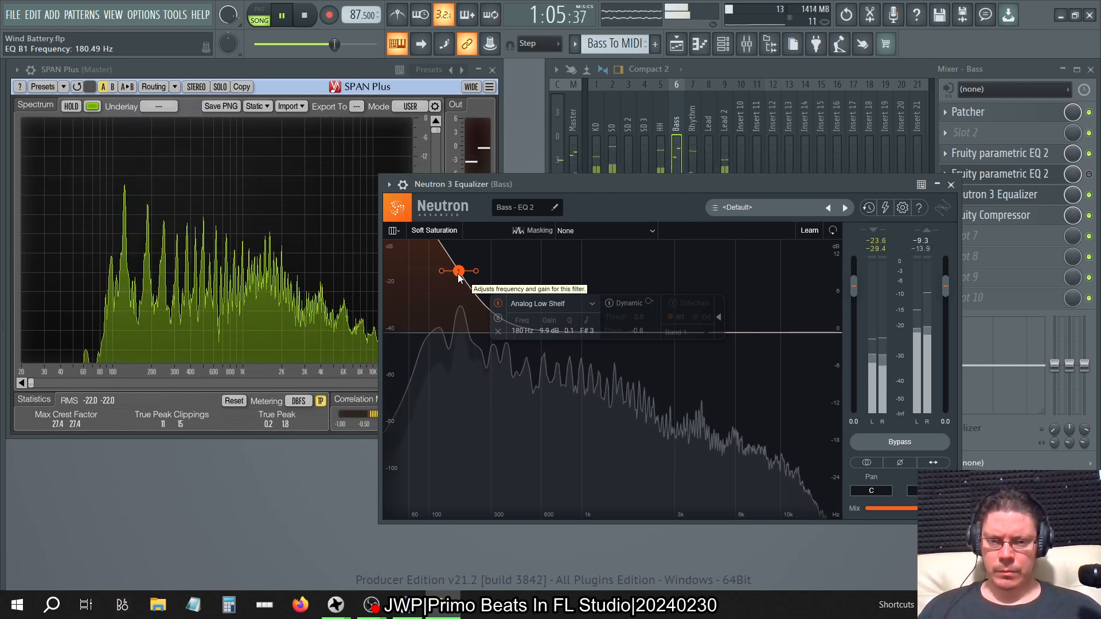
pyautogui.moveTo(459, 276); pyautogui.dragTo(447, 339)
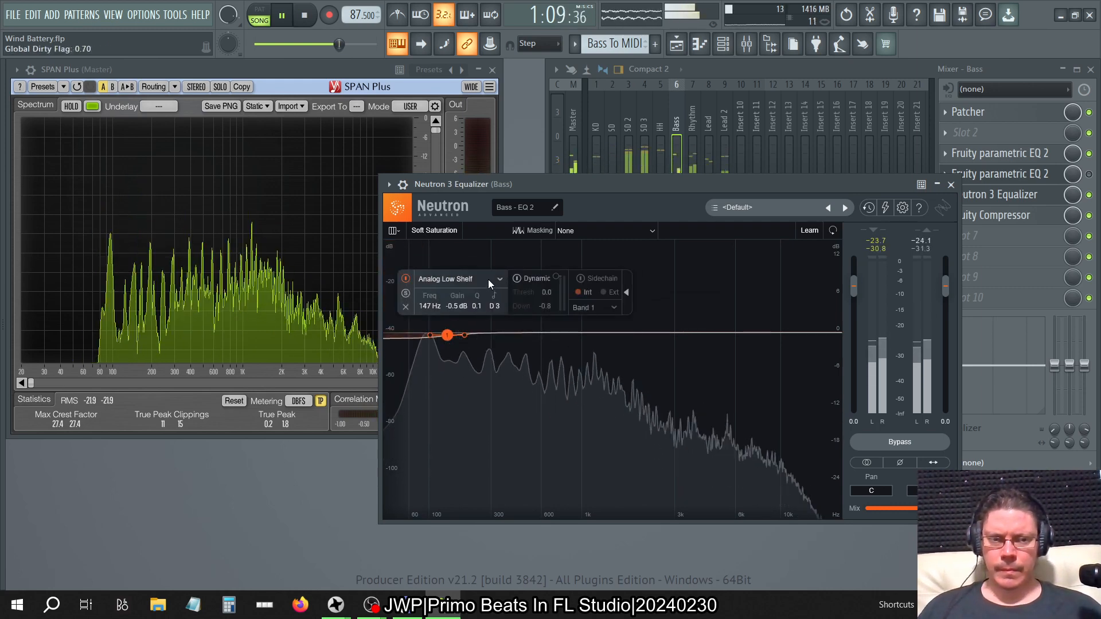
# Step: Run Learn on the playing bass and change band 1's filter to Proportional Q
pyautogui.click(810, 230)
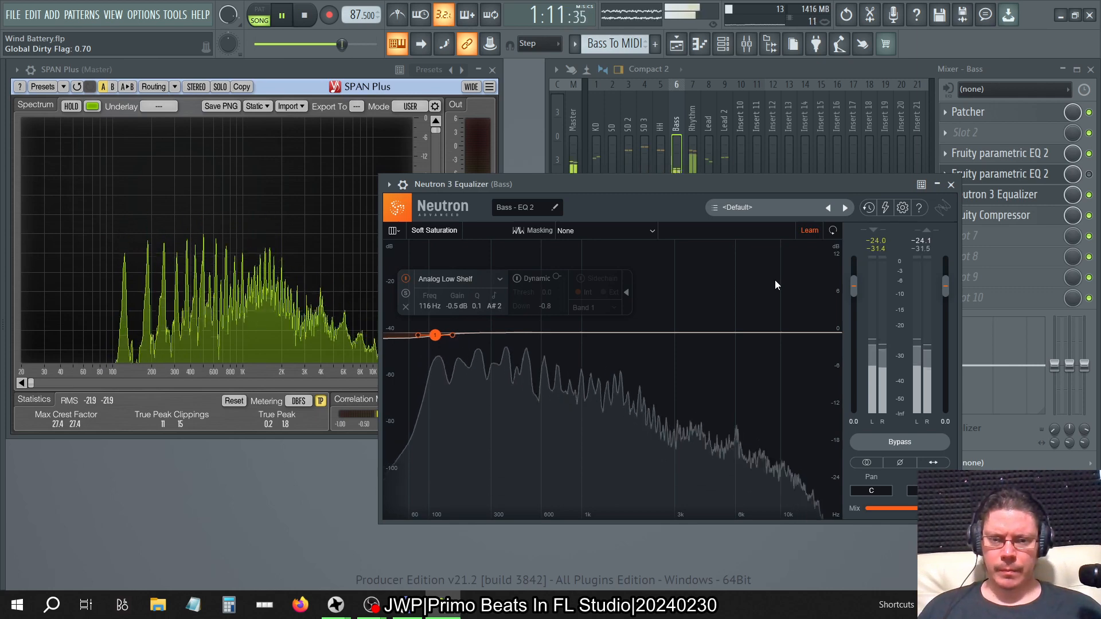
pyautogui.click(489, 280)
pyautogui.moveTo(470, 295)
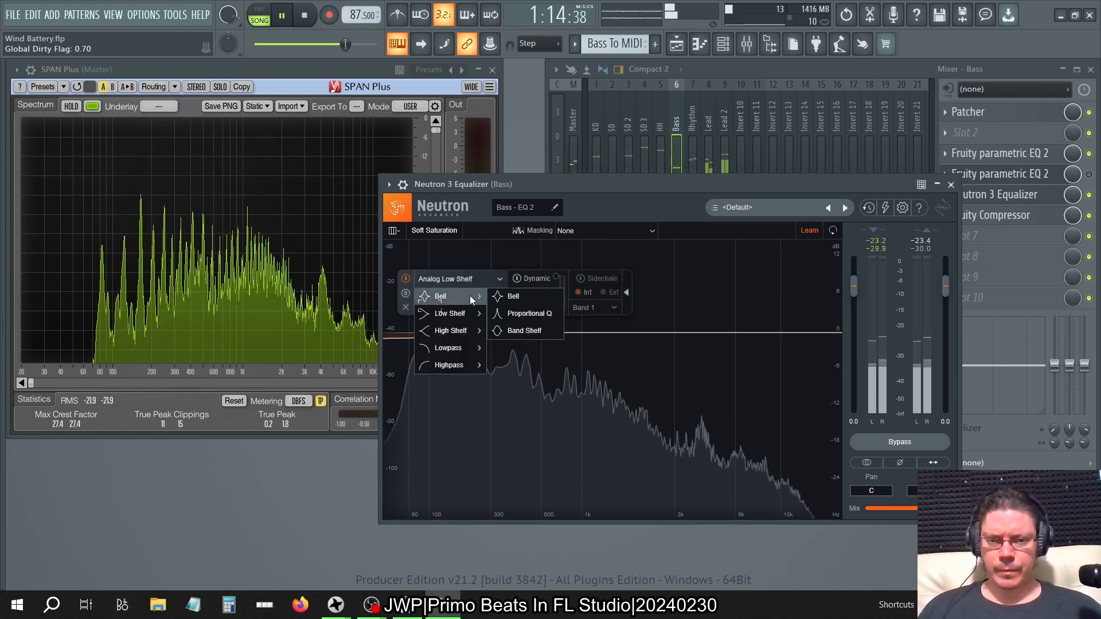
pyautogui.click(520, 314)
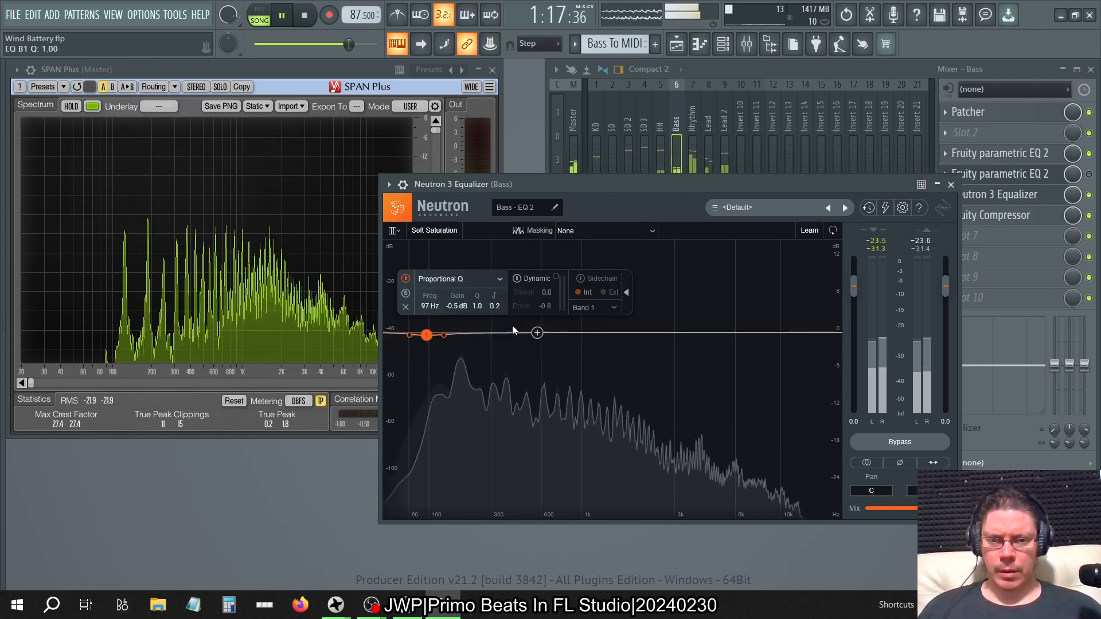
# Step: Add four bands from the low mids to about 1 kHz and run Learn to position them
pyautogui.click(471, 333)
pyautogui.click(507, 333)
pyautogui.click(538, 332)
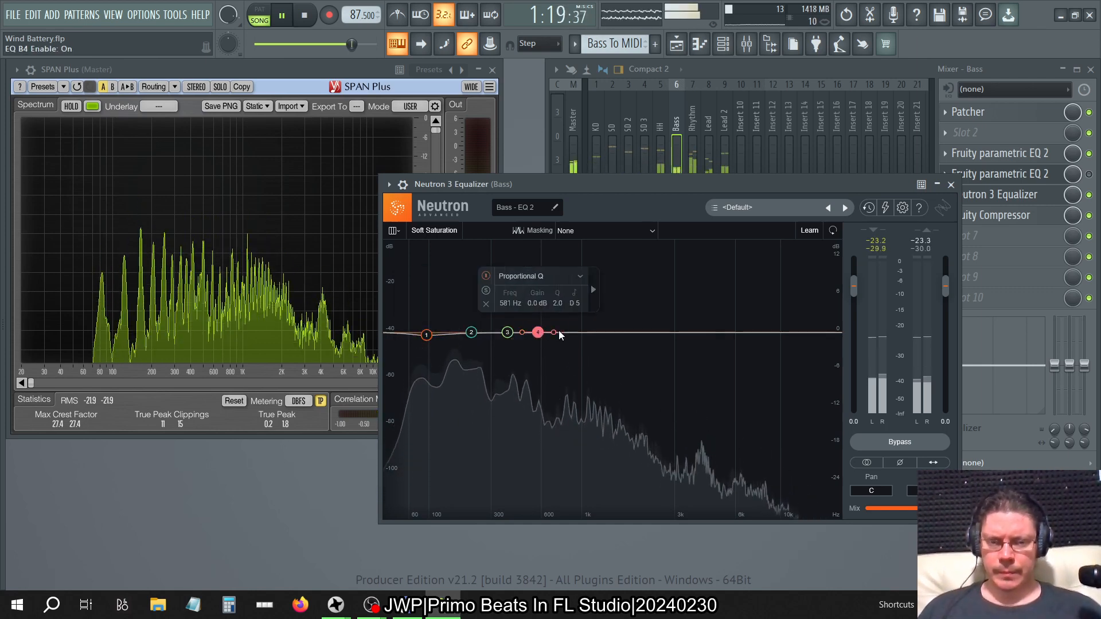
pyautogui.click(591, 333)
pyautogui.click(809, 230)
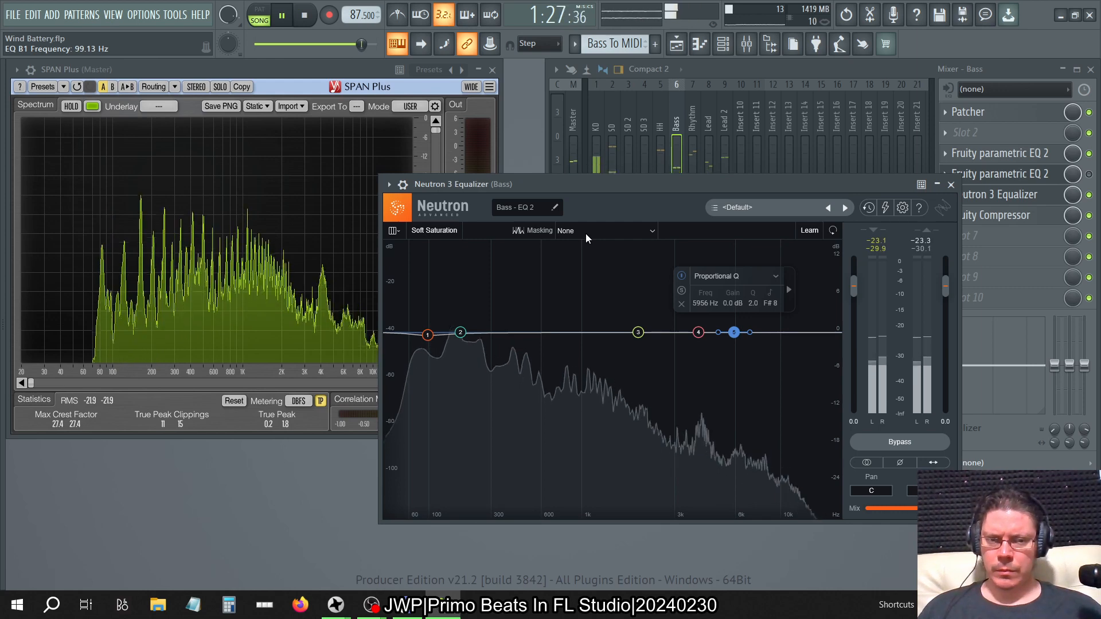
# Step: Add seven more bands across the curve, including ones at about 519, 1158, 1545 and 13379 Hz
pyautogui.click(529, 332)
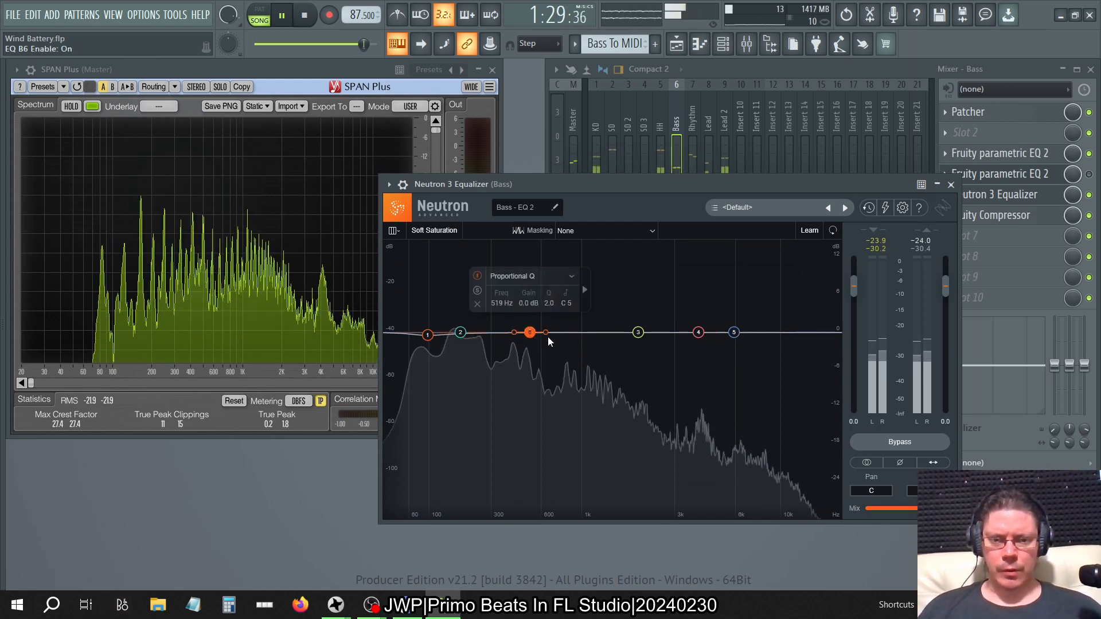
pyautogui.click(565, 333)
pyautogui.click(593, 332)
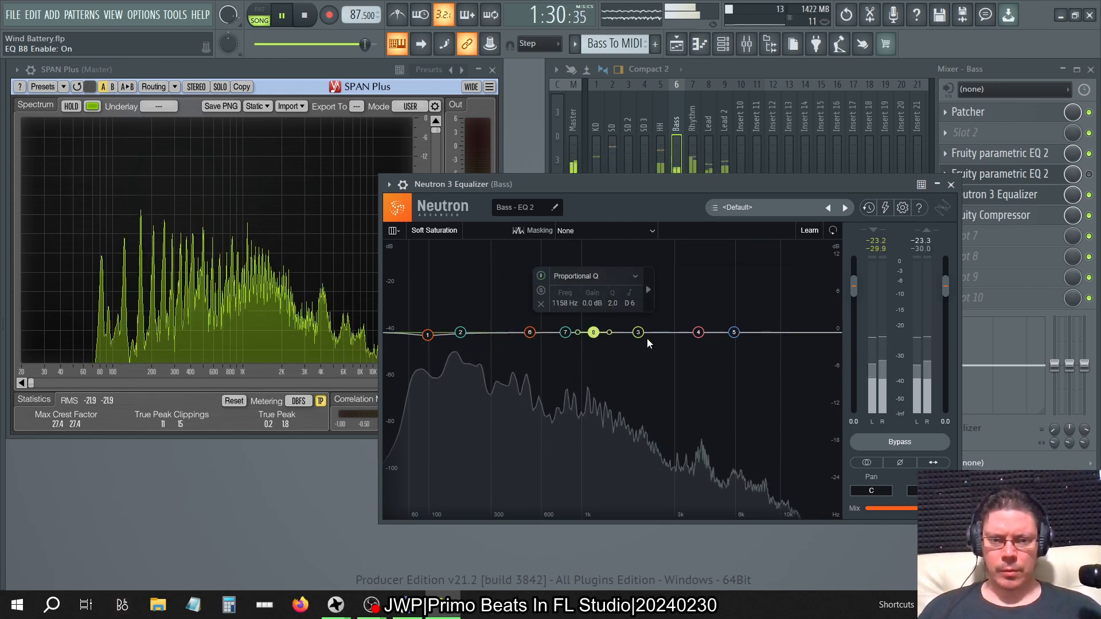
pyautogui.click(783, 332)
pyautogui.click(807, 333)
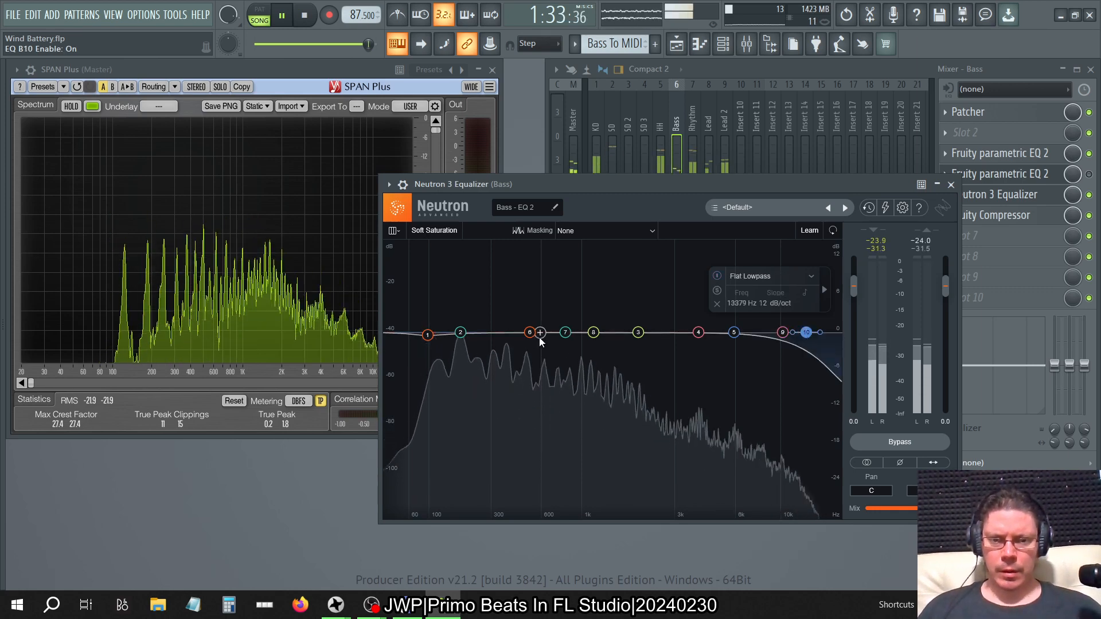
pyautogui.click(500, 332)
pyautogui.click(618, 332)
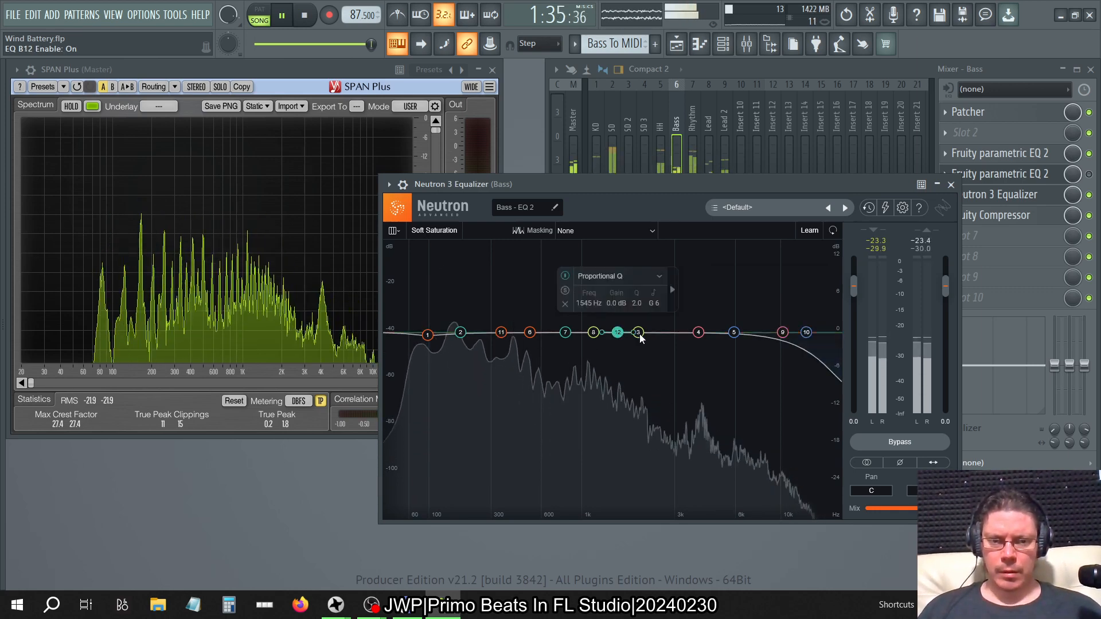
pyautogui.click(662, 334)
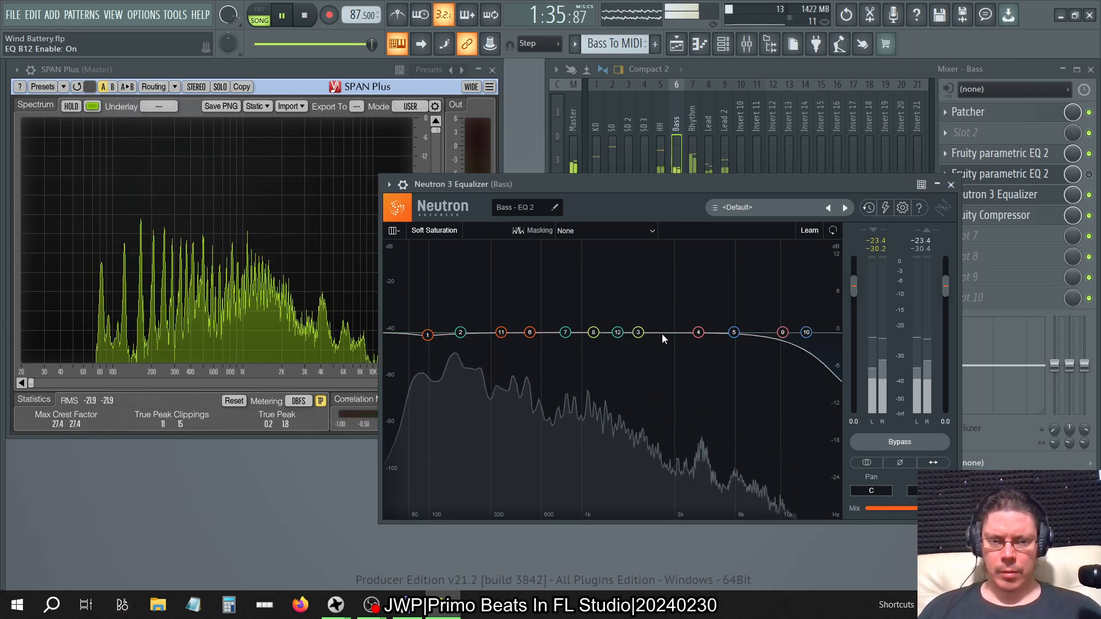
# Step: Change band 10's flat lowpass to Proportional Q and shift band 5 to about 6901 Hz
pyautogui.click(806, 333)
pyautogui.click(778, 277)
pyautogui.moveTo(774, 298)
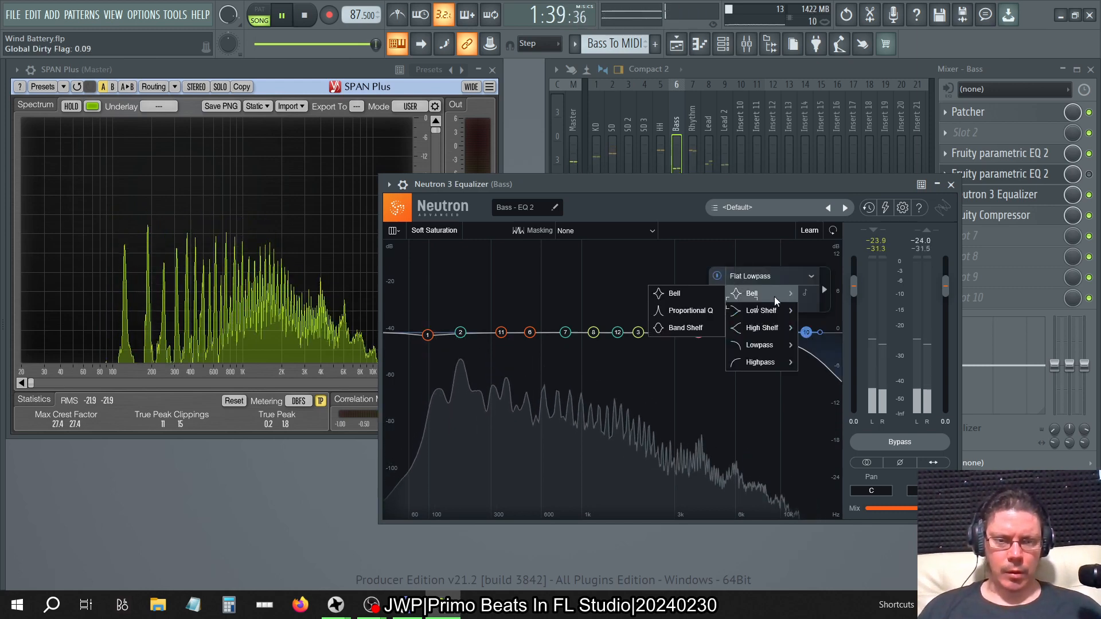
pyautogui.click(692, 311)
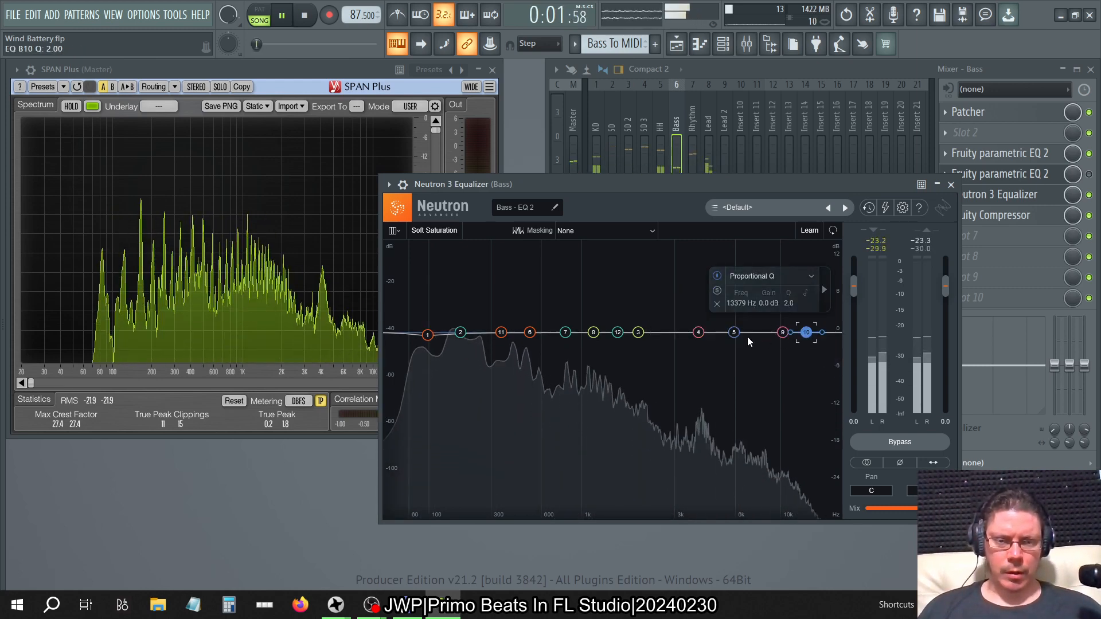
pyautogui.moveTo(734, 333)
pyautogui.mouseDown()
pyautogui.moveTo(631, 333)
pyautogui.moveTo(748, 332)
pyautogui.mouseUp()
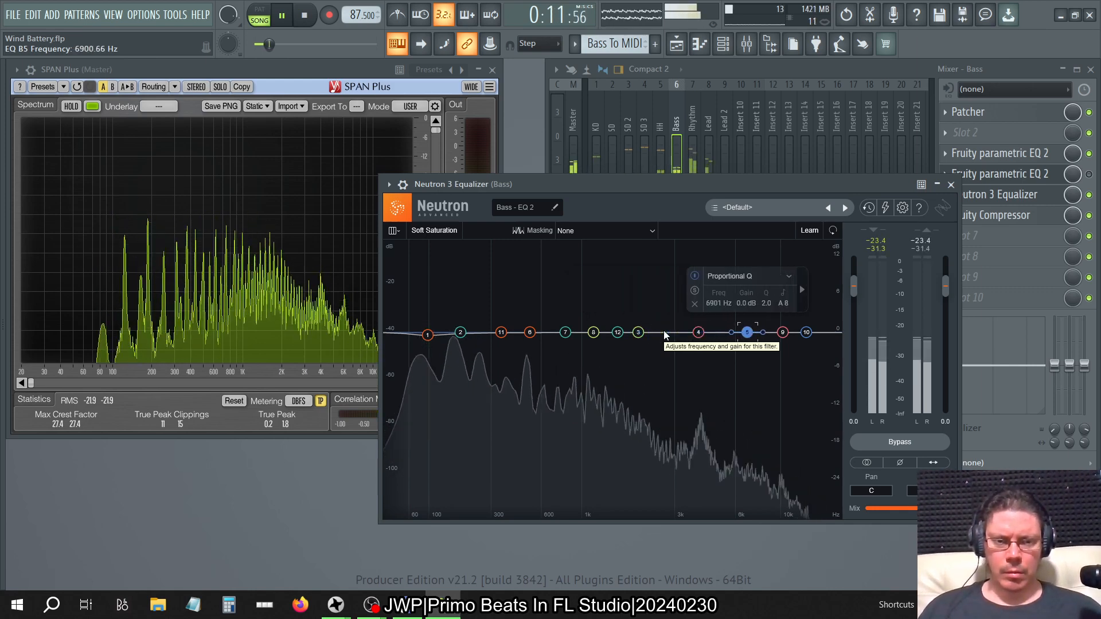
# Step: Run Learn repeatedly on the bass signal to reposition the full set of EQ bands
pyautogui.click(810, 230)
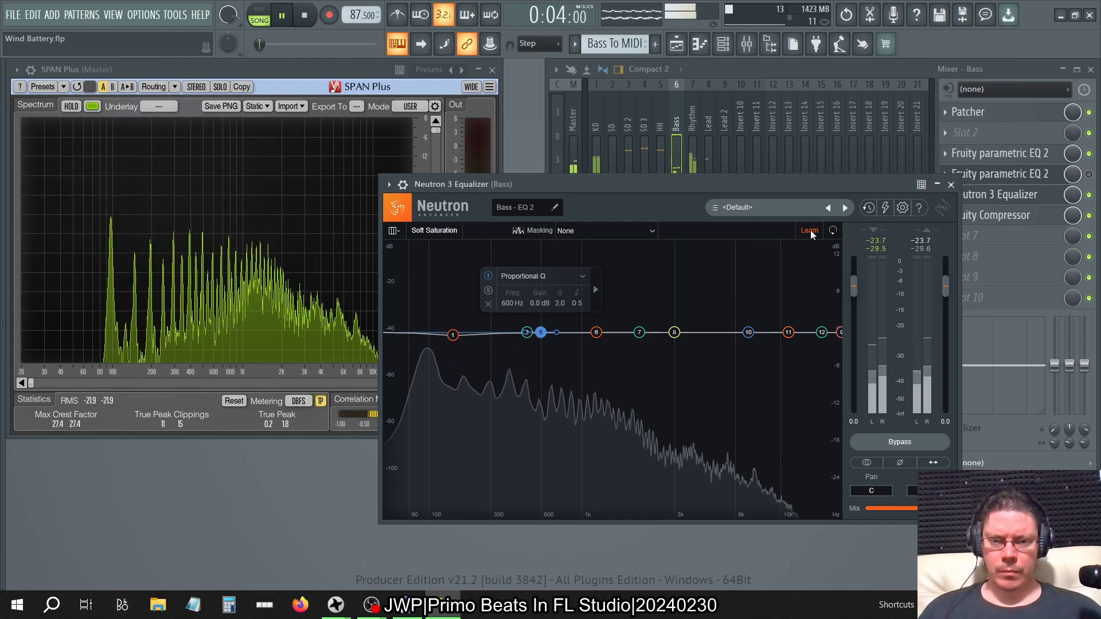
pyautogui.click(809, 230)
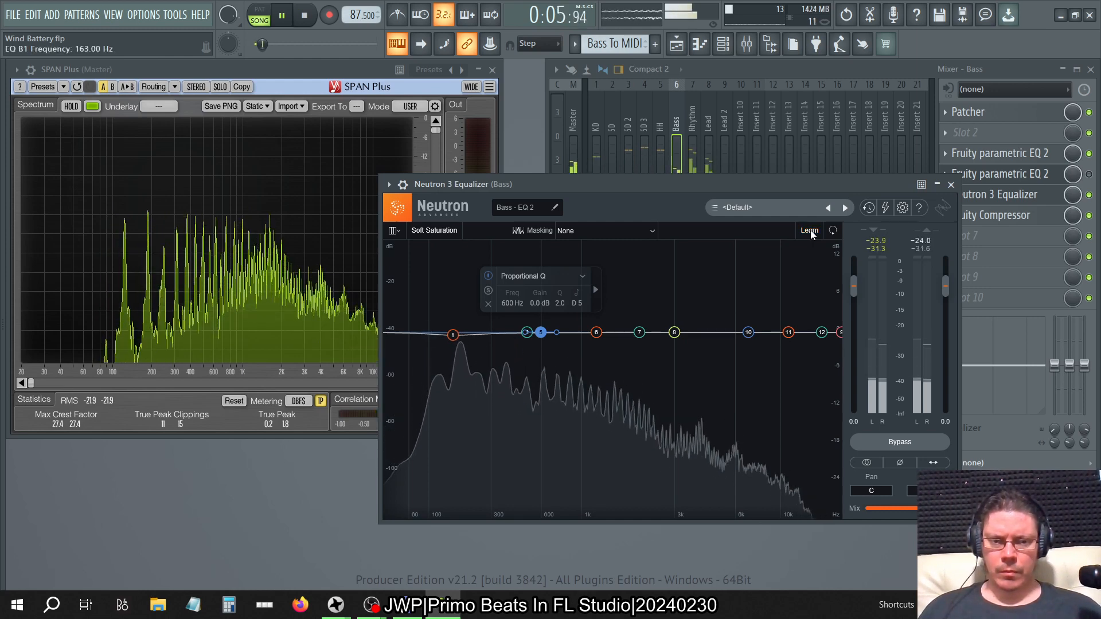
pyautogui.click(809, 231)
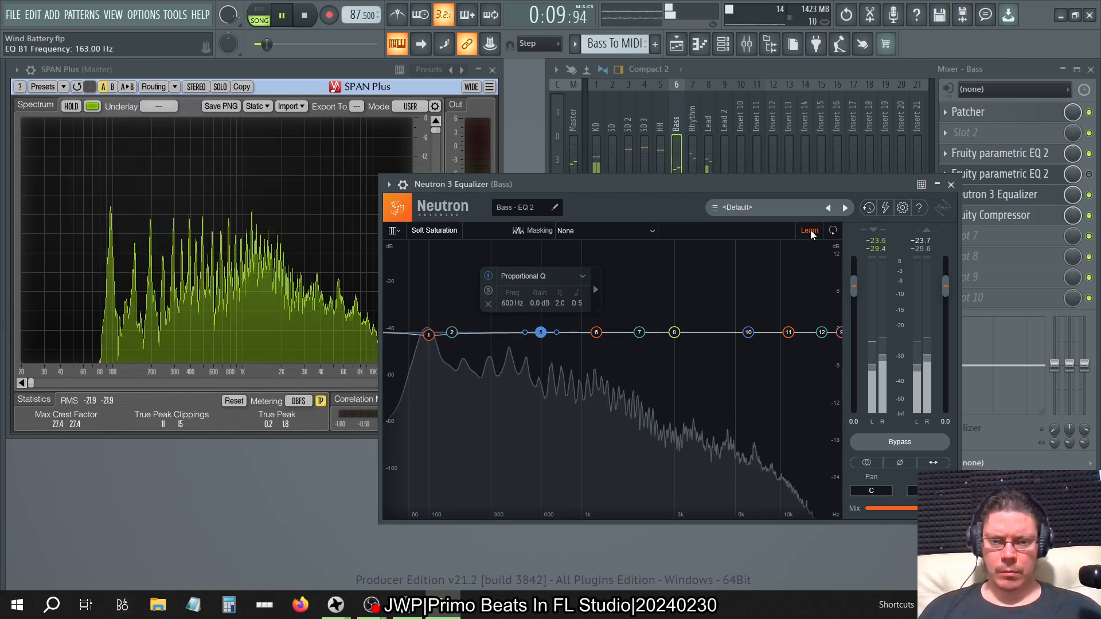
pyautogui.click(809, 231)
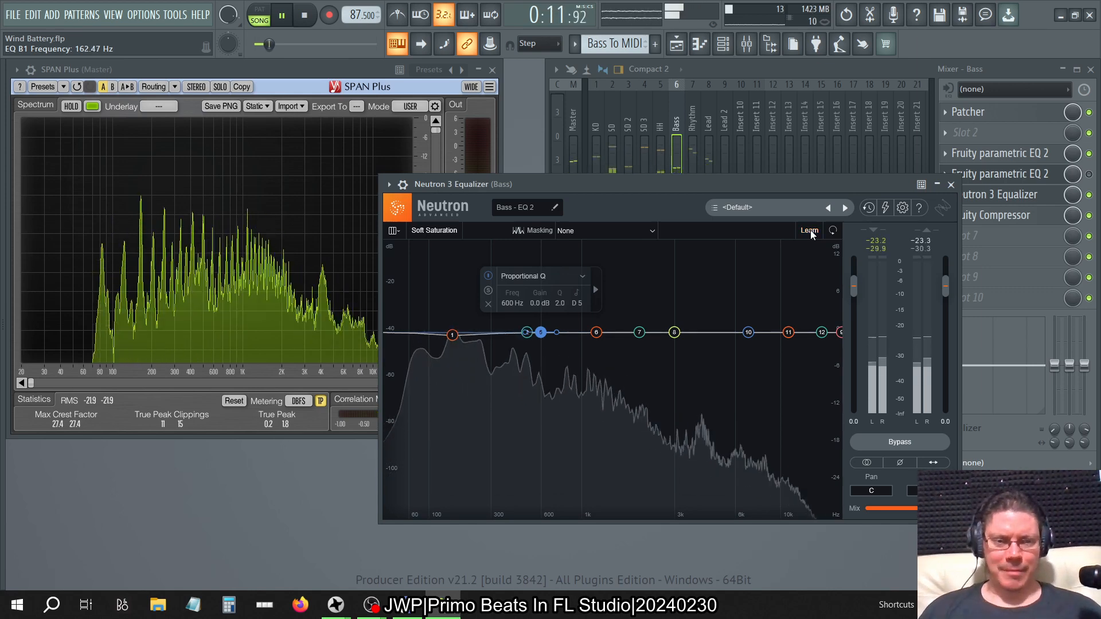
# Step: Reset the equalizer to its default bands and run Learn on the bass to place them
pyautogui.click(833, 231)
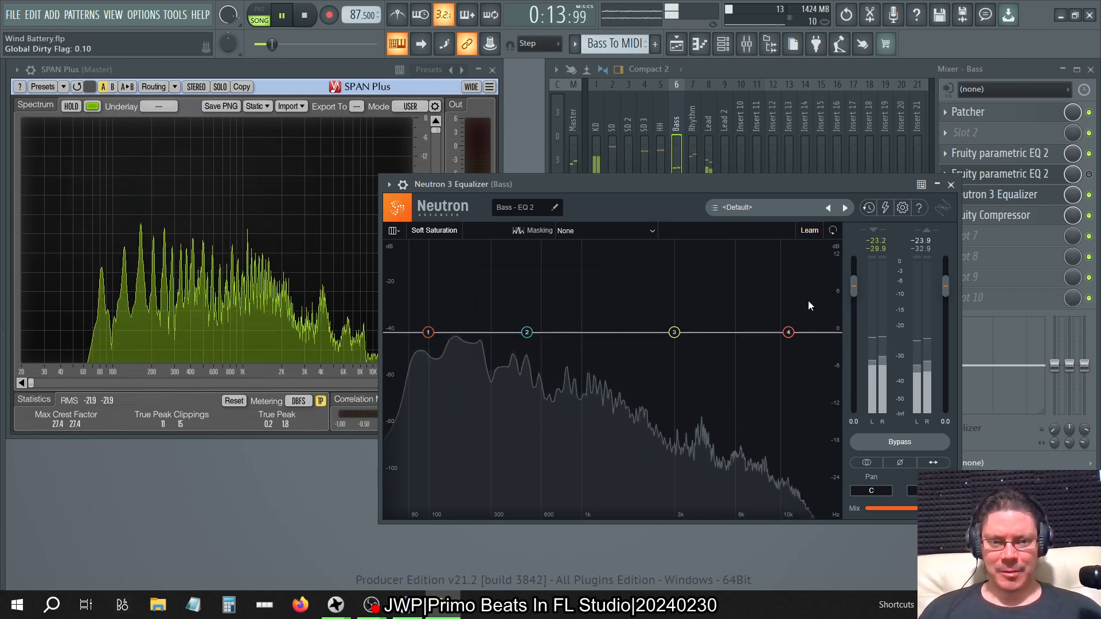
pyautogui.click(809, 231)
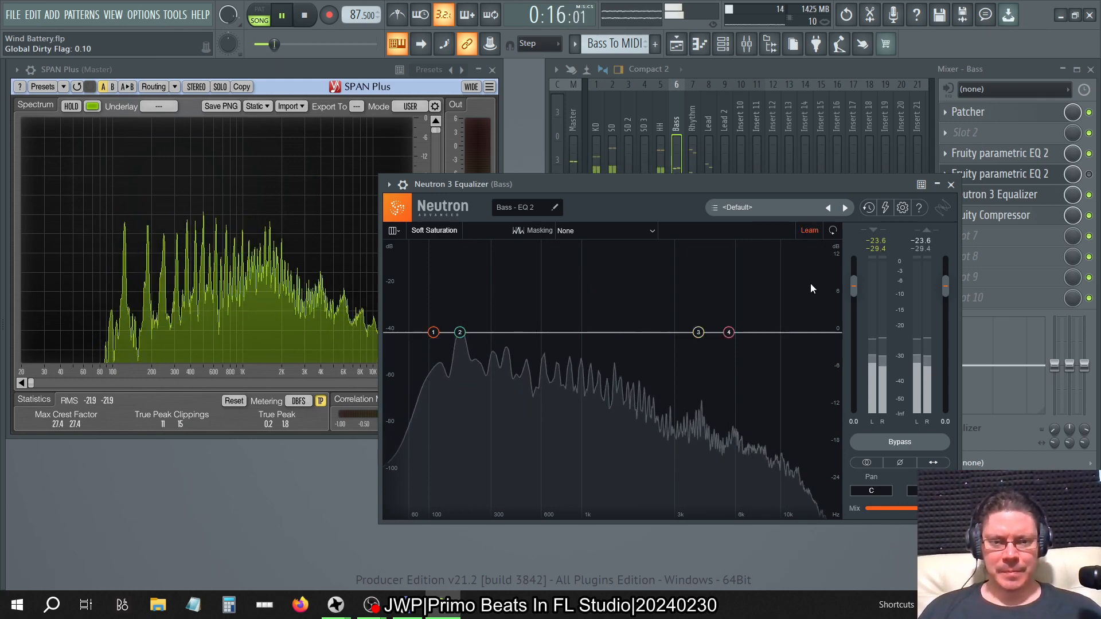
pyautogui.click(809, 231)
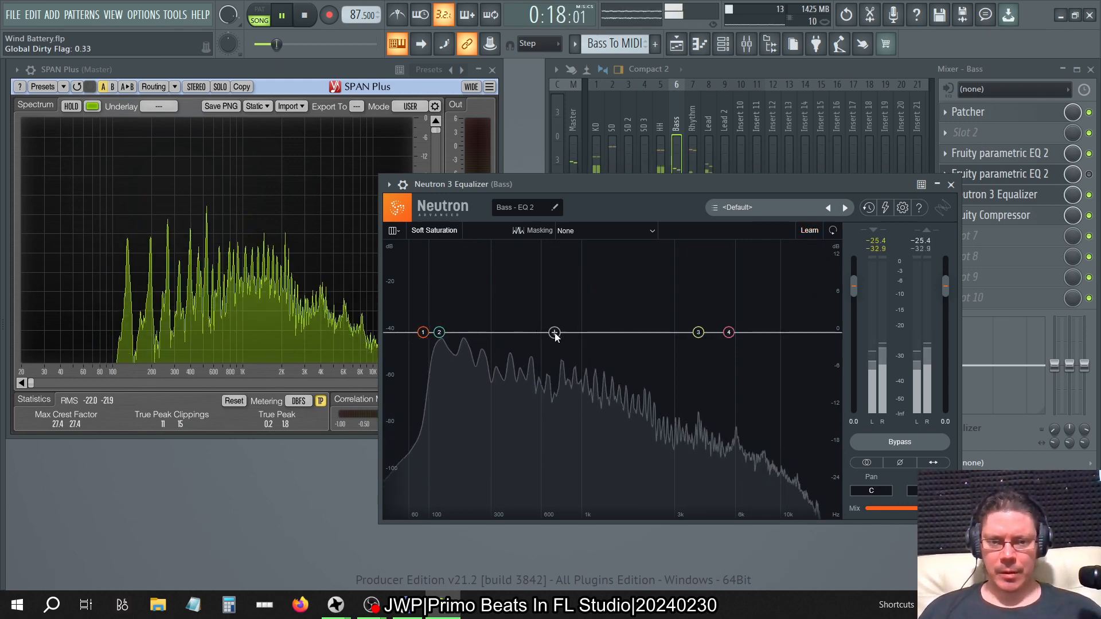
# Step: Move band 3 to about 371 Hz with a cut of about -1.8 dB
pyautogui.moveTo(698, 332); pyautogui.dragTo(505, 343)
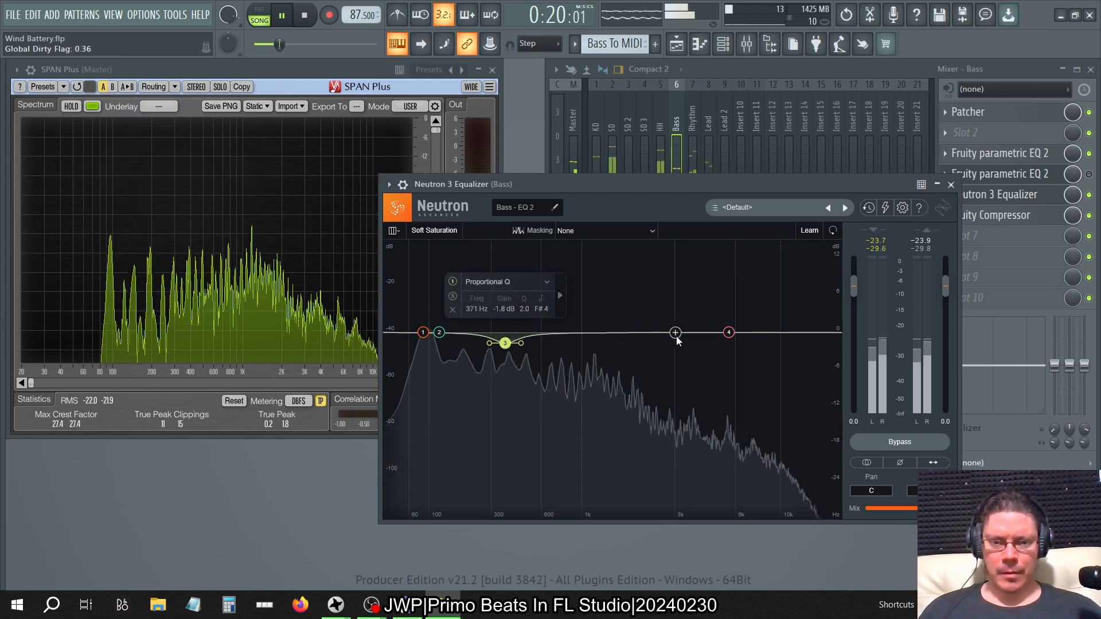
# Step: Move band 4 to just below 1 kHz and add bands 5 to 12 at rising frequencies up to 10205 Hz
pyautogui.moveTo(728, 332); pyautogui.dragTo(565, 334)
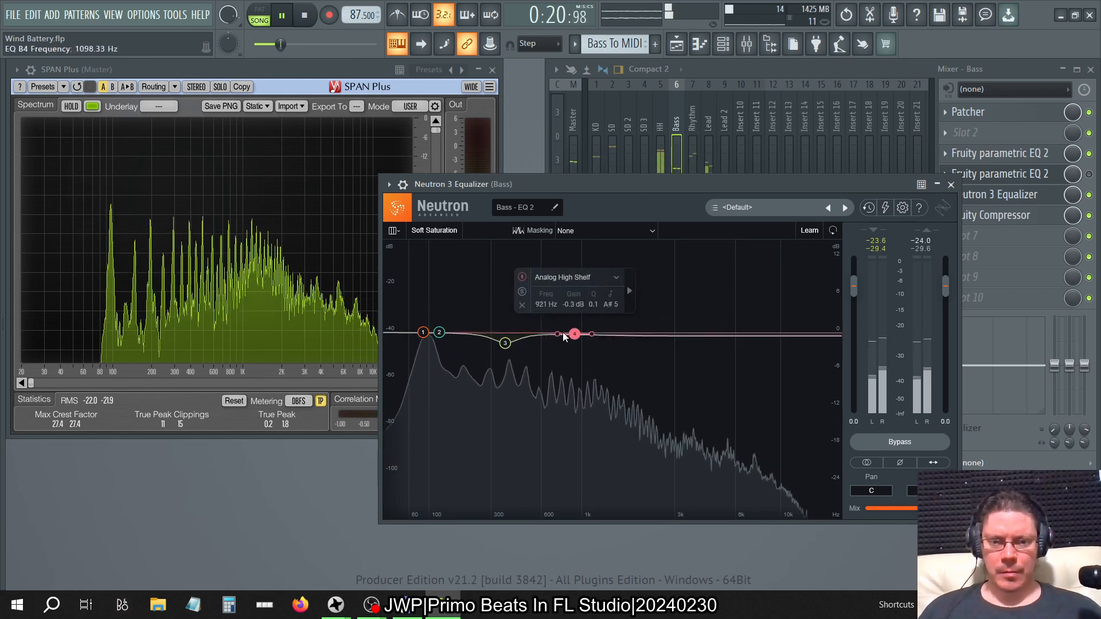
pyautogui.click(597, 333)
pyautogui.click(630, 333)
pyautogui.click(658, 333)
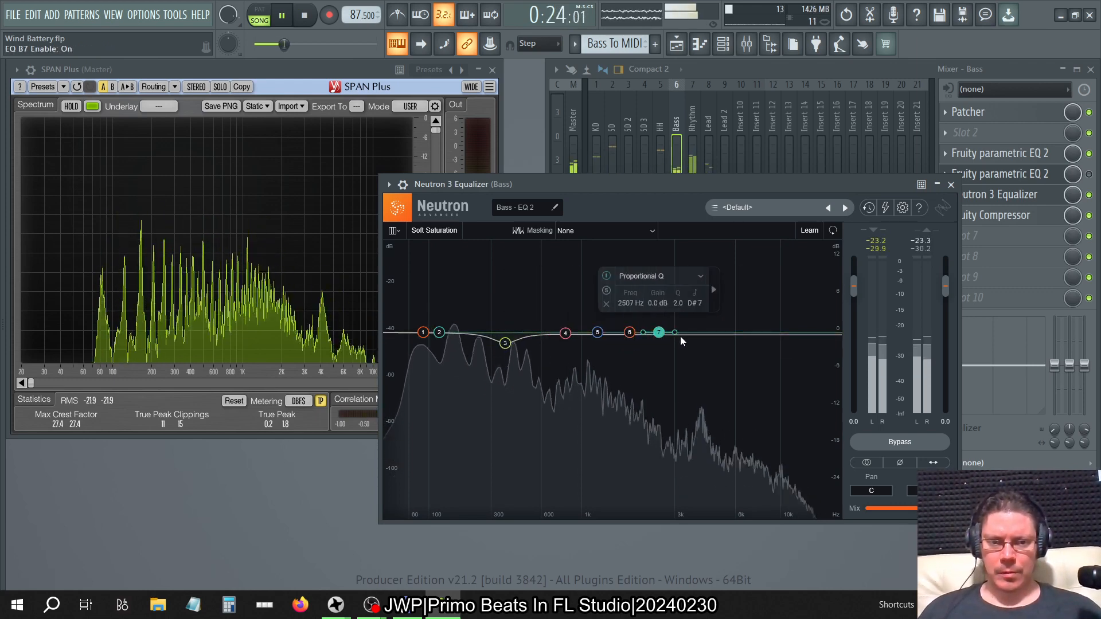
pyautogui.click(683, 333)
pyautogui.click(706, 333)
pyautogui.click(733, 332)
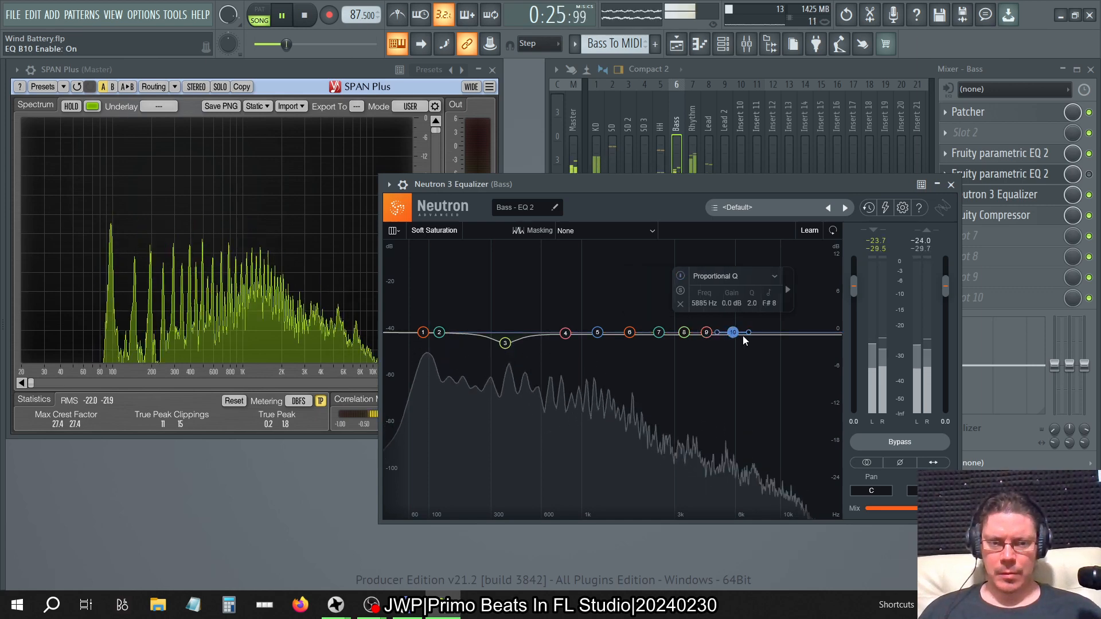
pyautogui.click(756, 332)
pyautogui.click(782, 336)
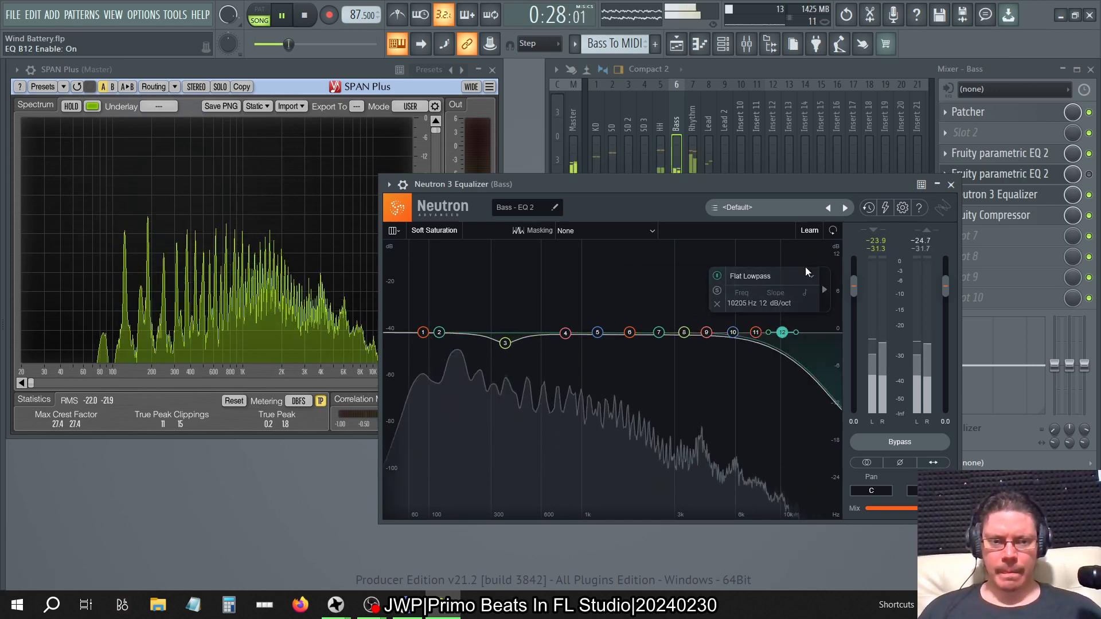
# Step: Change band 12's filter type to Bell and finally to Proportional Q
pyautogui.click(770, 276)
pyautogui.moveTo(758, 295)
pyautogui.click(705, 293)
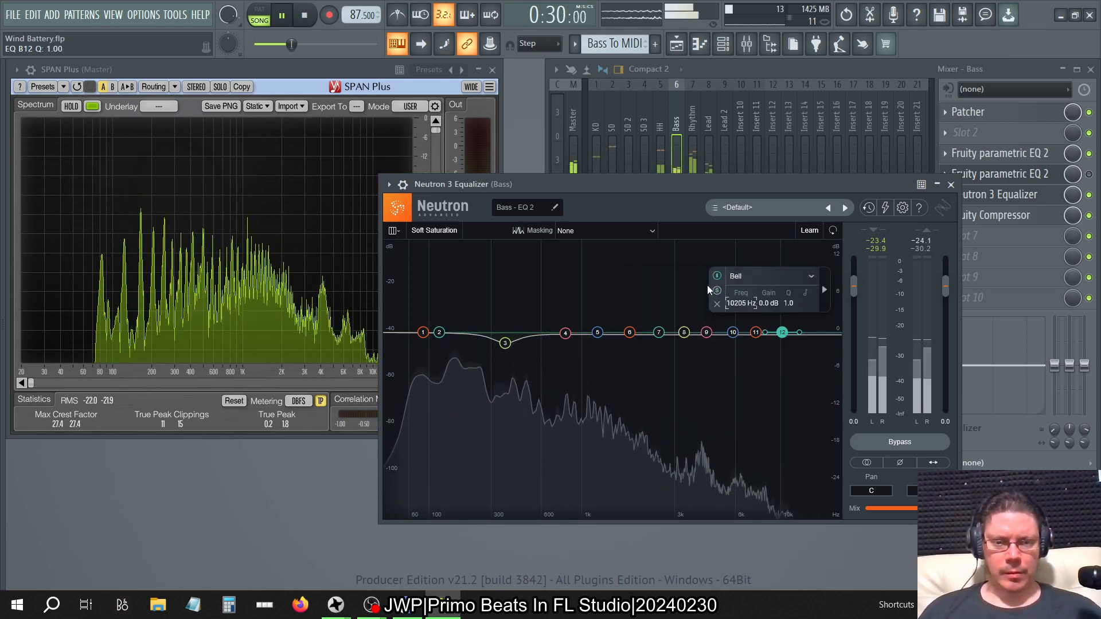
pyautogui.click(758, 278)
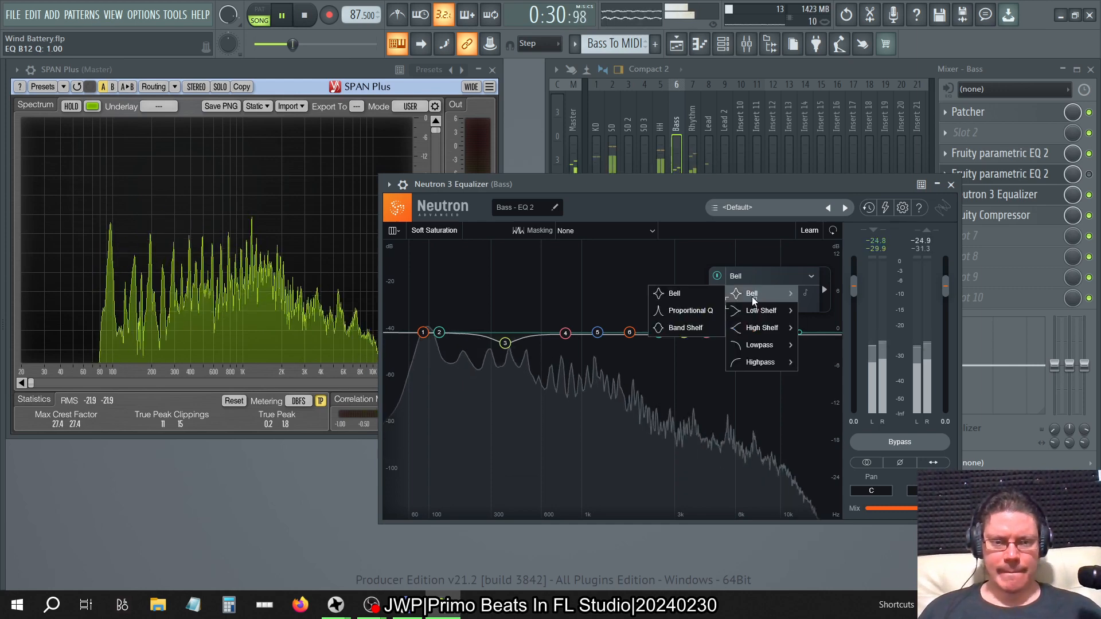
pyautogui.click(704, 311)
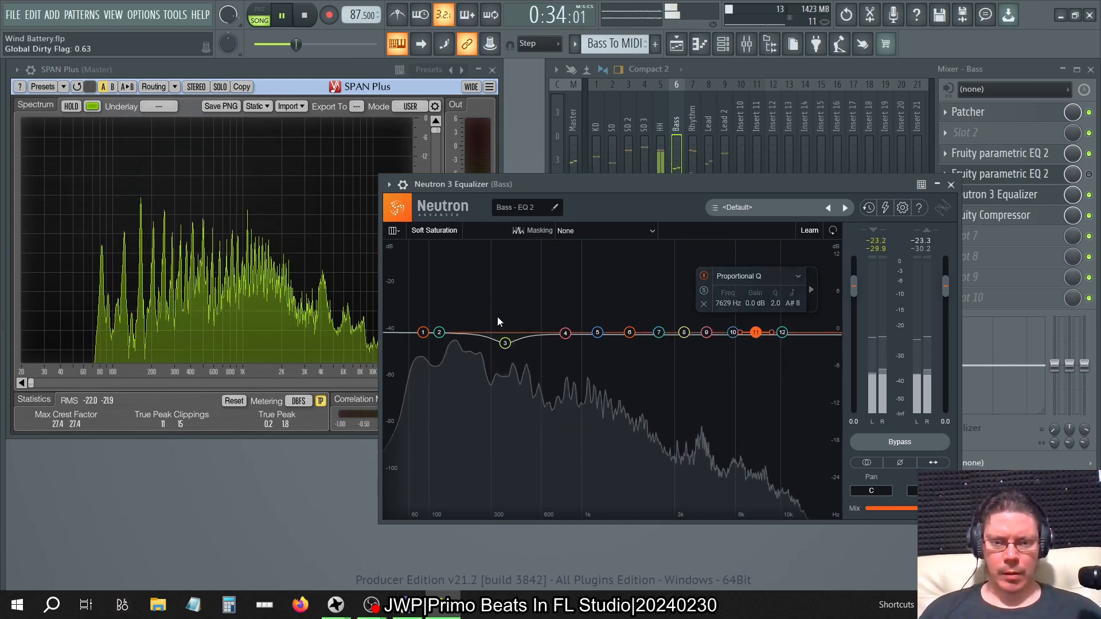
# Step: Set band 3's gain to 0 dB and run Learn on the bass signal with all twelve bands
pyautogui.click(498, 343)
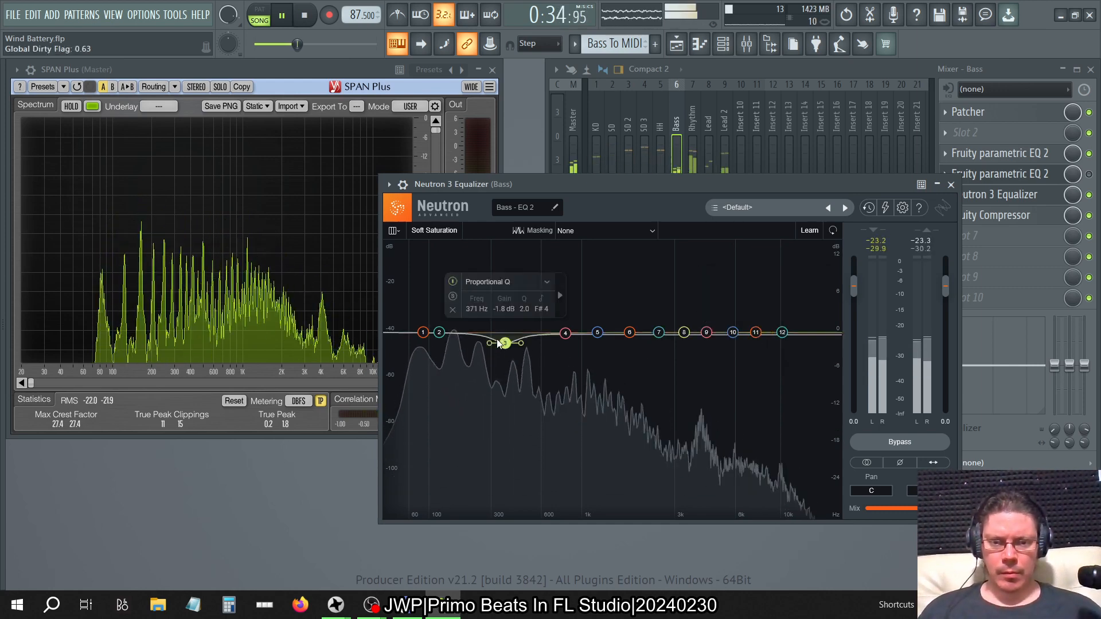
pyautogui.doubleClick(504, 310)
pyautogui.write('0')
pyautogui.press('Return')
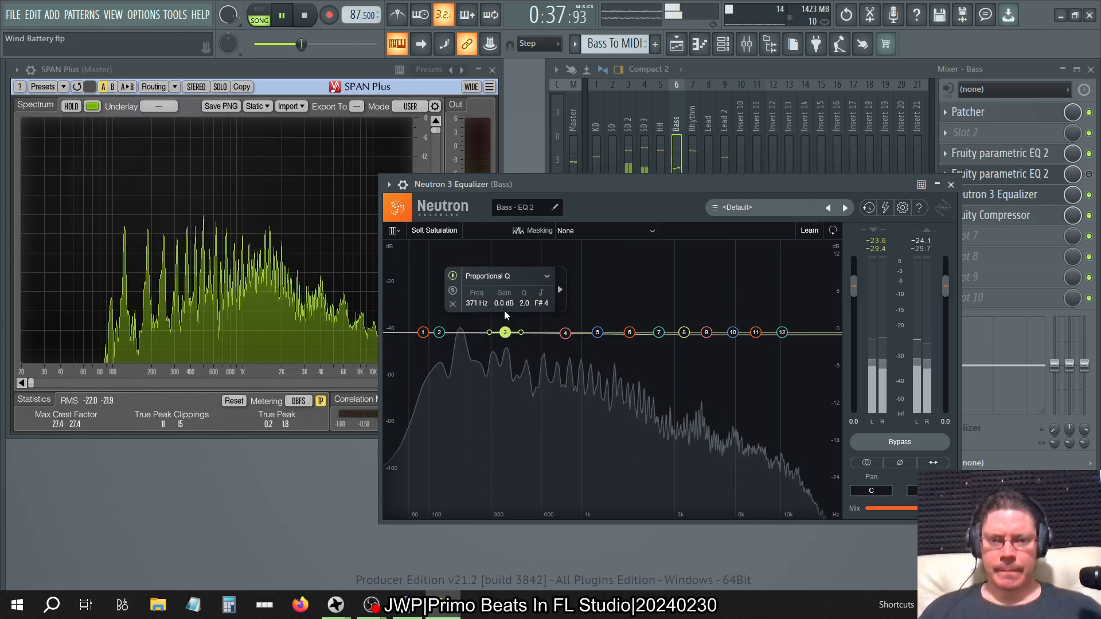
pyautogui.click(809, 230)
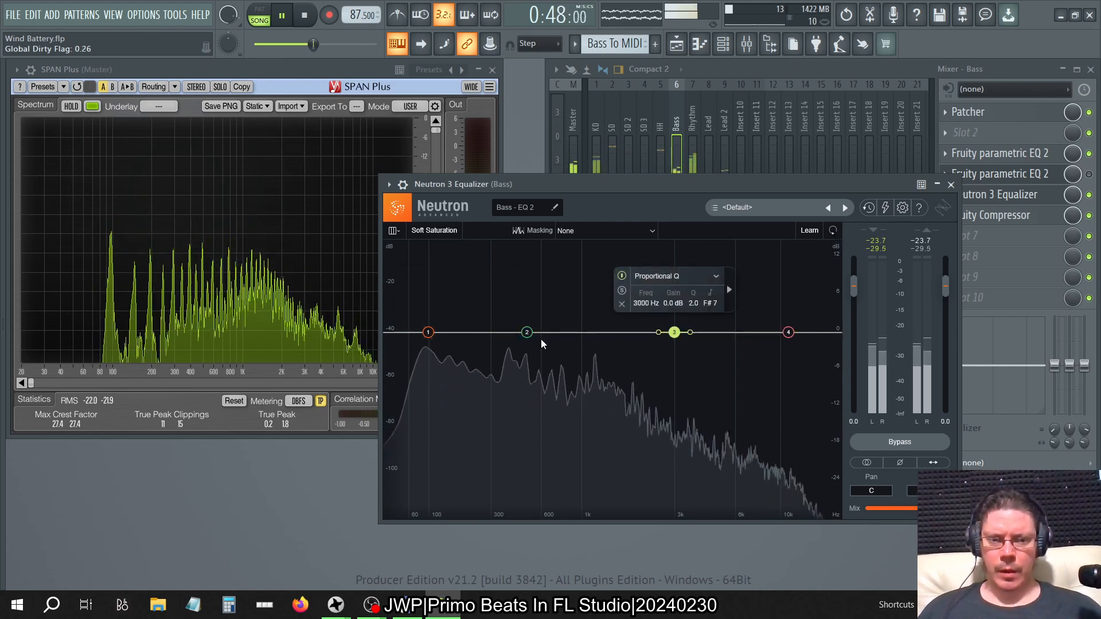
# Step: Lower band 1 to about 61 Hz and change its analog low shelf to a Proportional Q filter
pyautogui.click(428, 333)
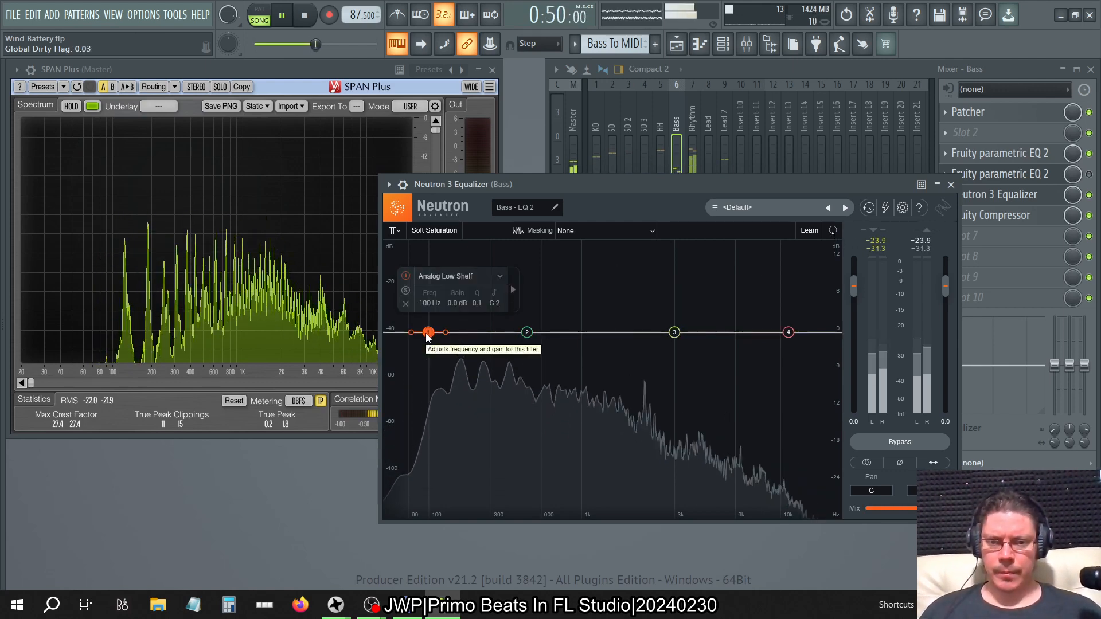
pyautogui.moveTo(427, 337); pyautogui.dragTo(408, 332)
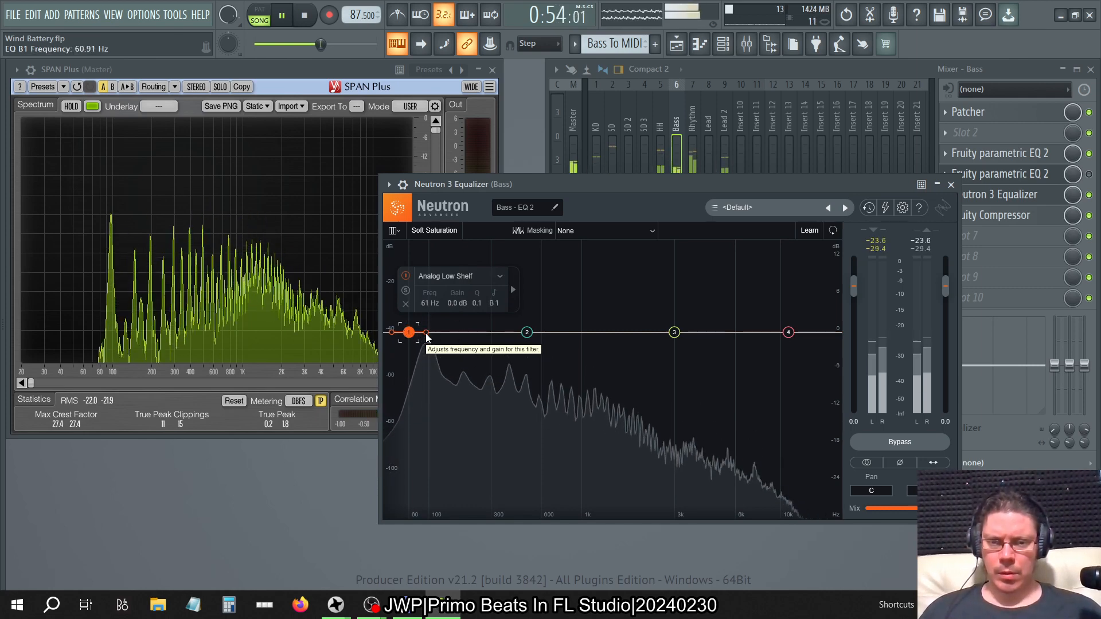
pyautogui.click(490, 276)
pyautogui.click(513, 293)
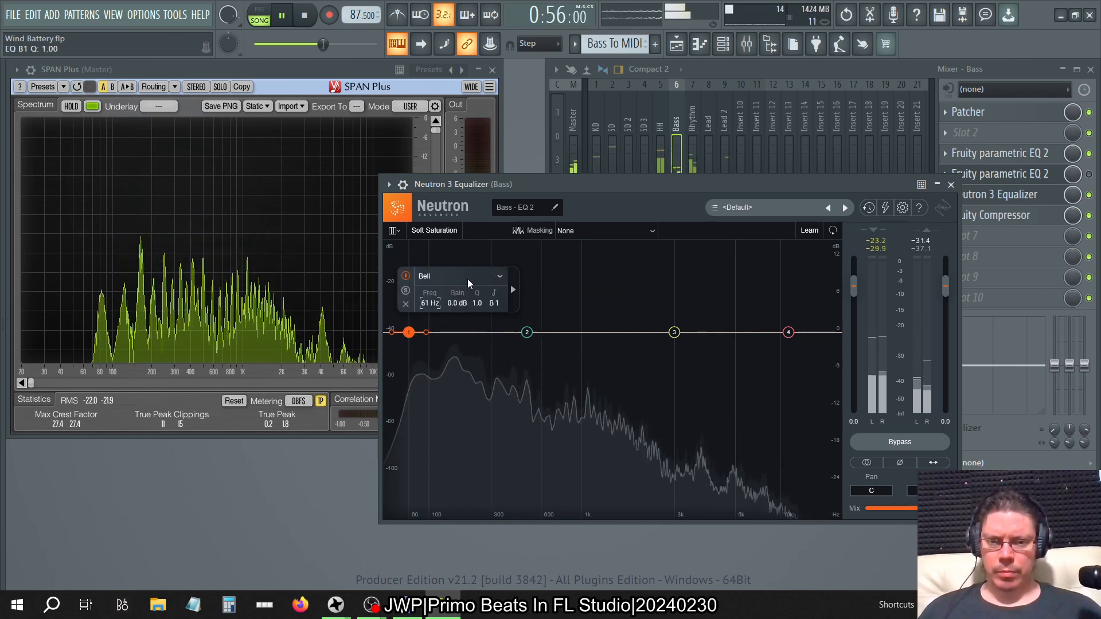
pyautogui.click(480, 278)
pyautogui.moveTo(483, 296)
pyautogui.click(509, 310)
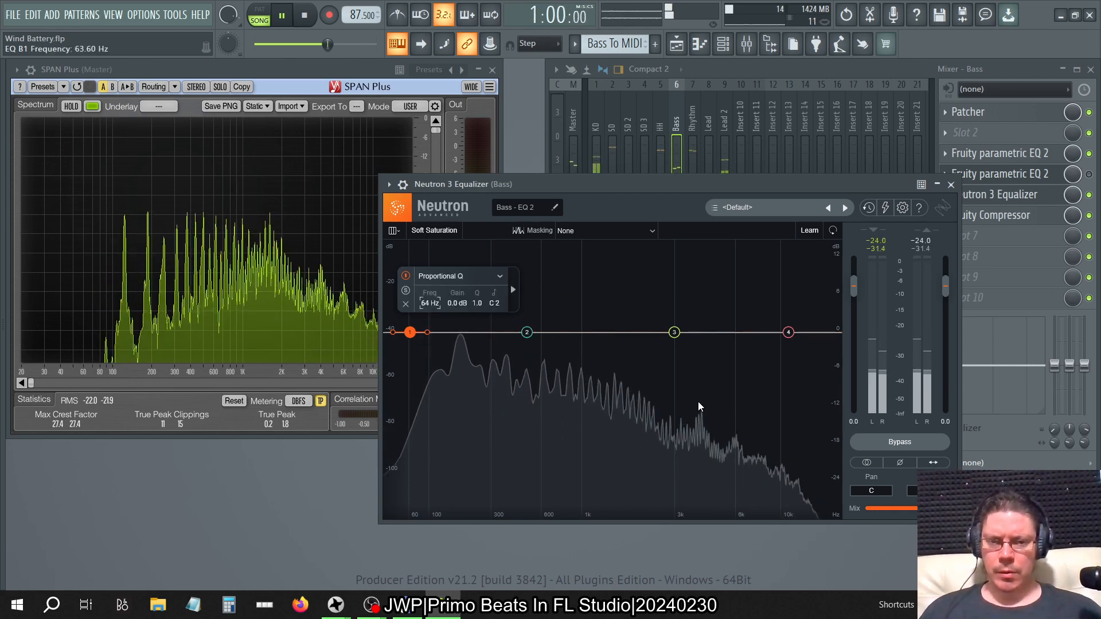
# Step: Cycle the focus through the equalizer's controls until it lands on band 1's node
pyautogui.press('Tab')
pyautogui.press('Tab')
pyautogui.press('Tab')
pyautogui.press('Tab')
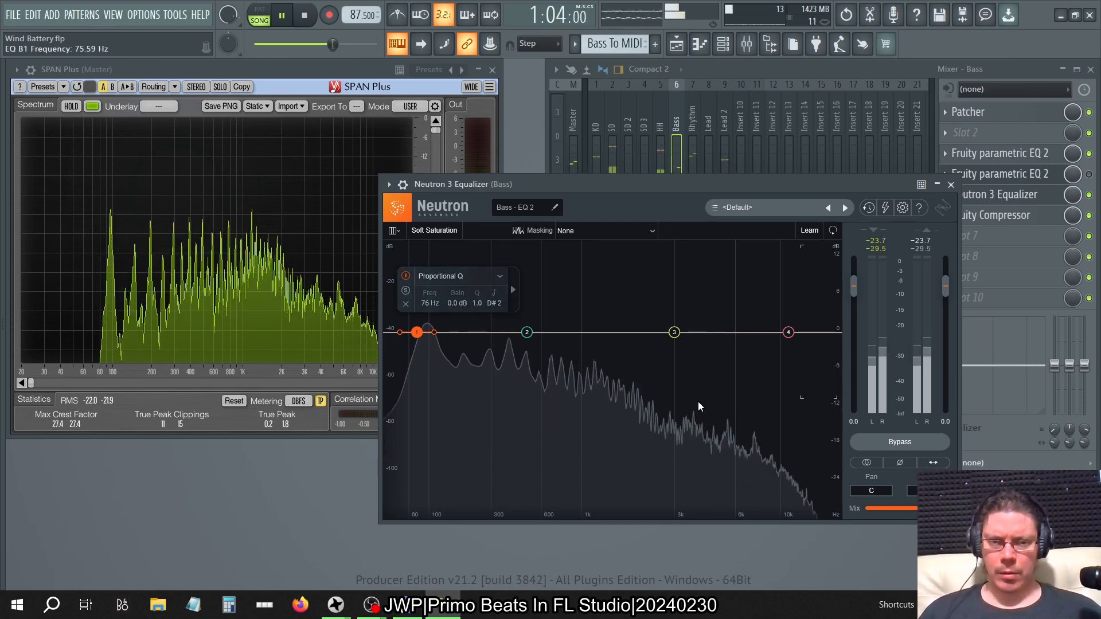
pyautogui.press('Tab')
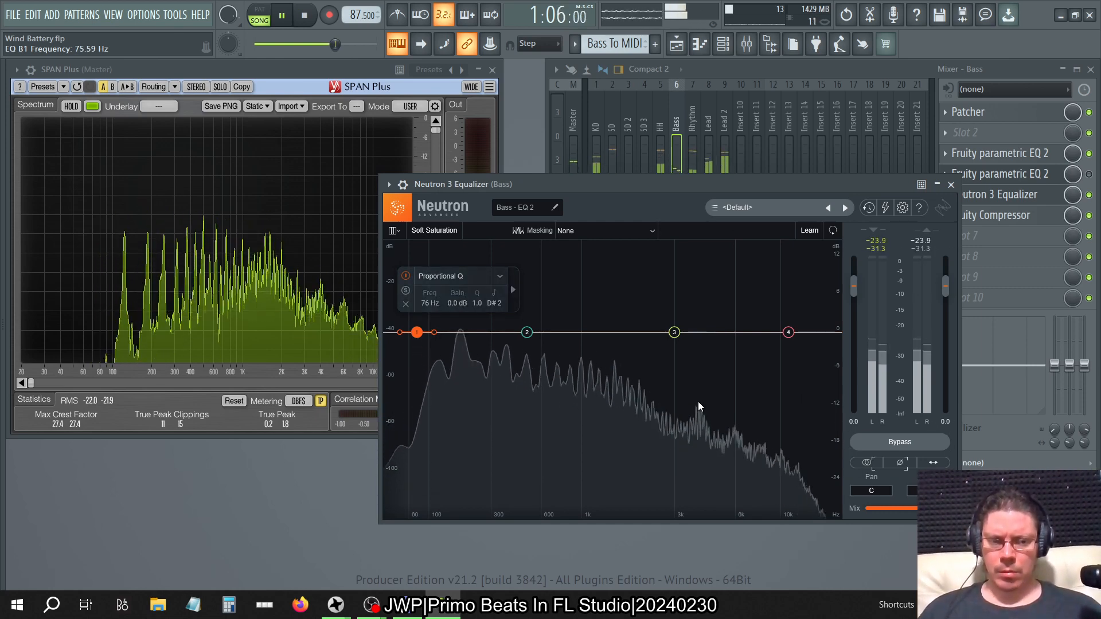
pyautogui.press('Tab')
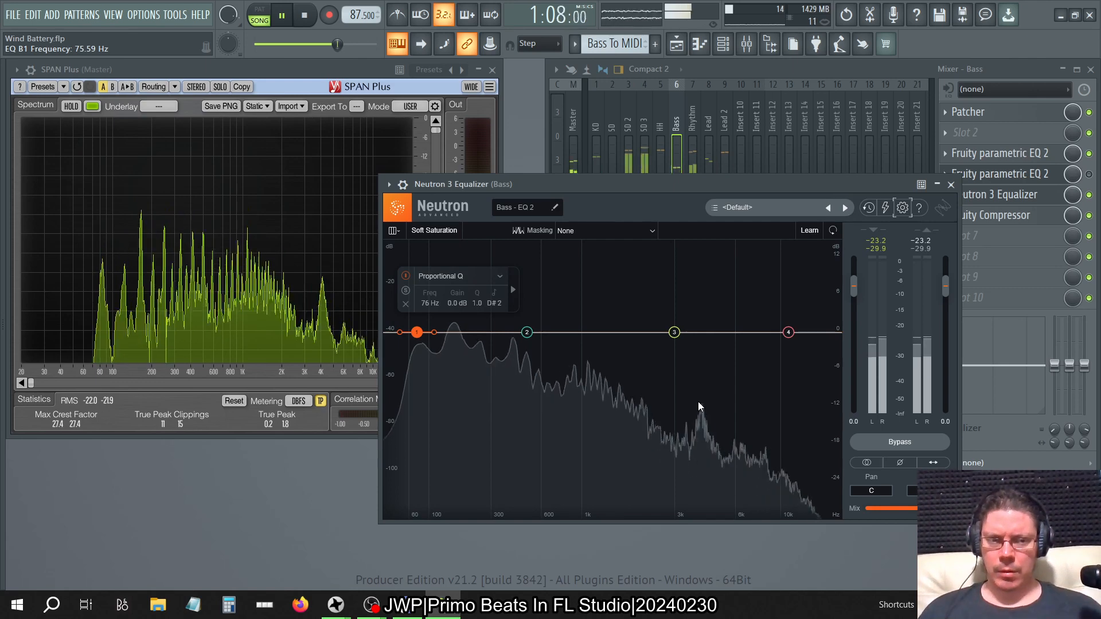
pyautogui.press('Tab')
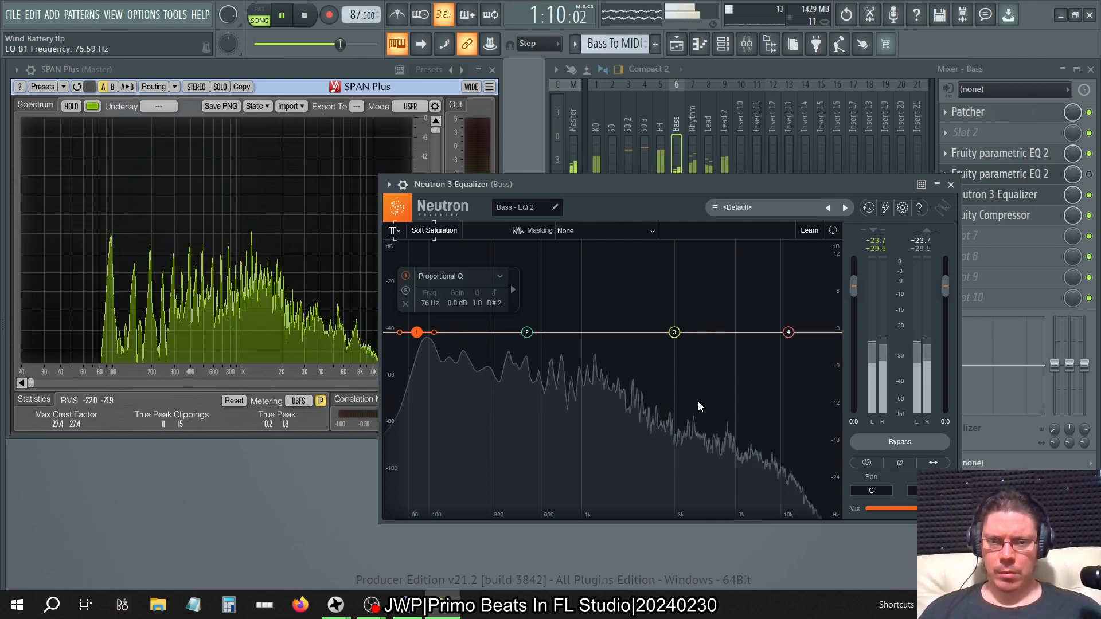
pyautogui.press('Tab')
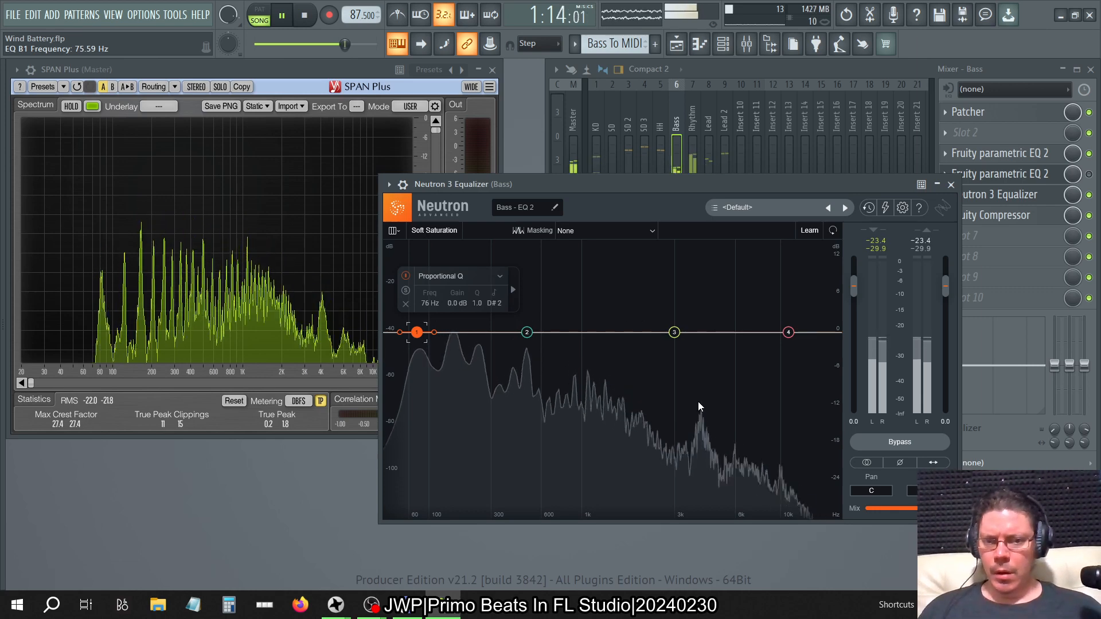
# Step: Sweep band 1's frequency in small increments between about 52 Hz and 89 Hz, ending at about 86 Hz
pyautogui.press('Left')
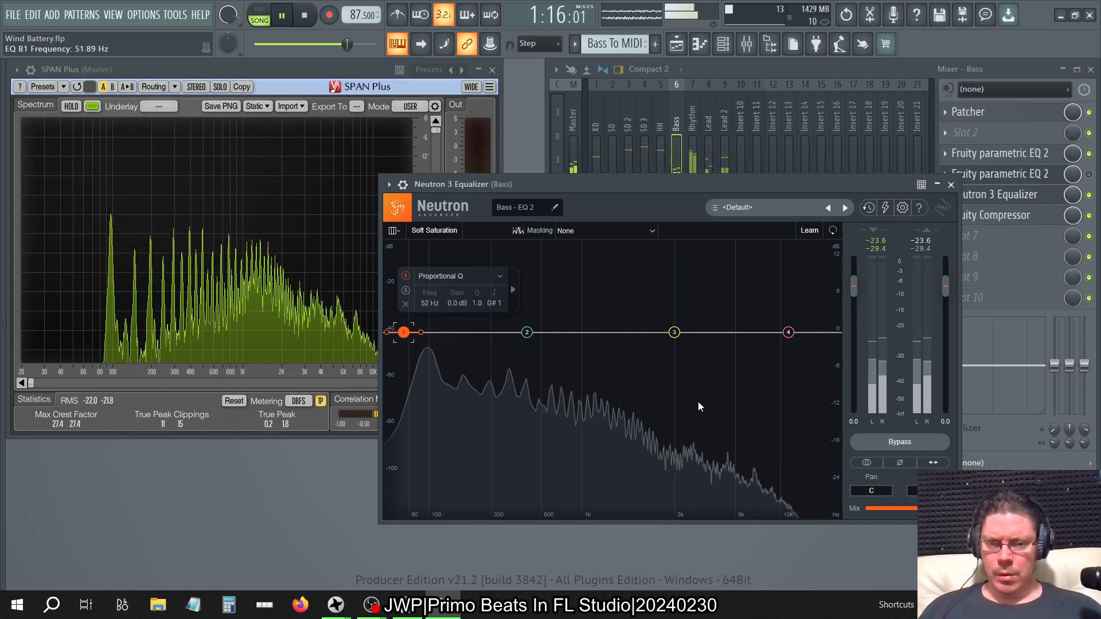
pyautogui.press('Right')
pyautogui.press('Right')
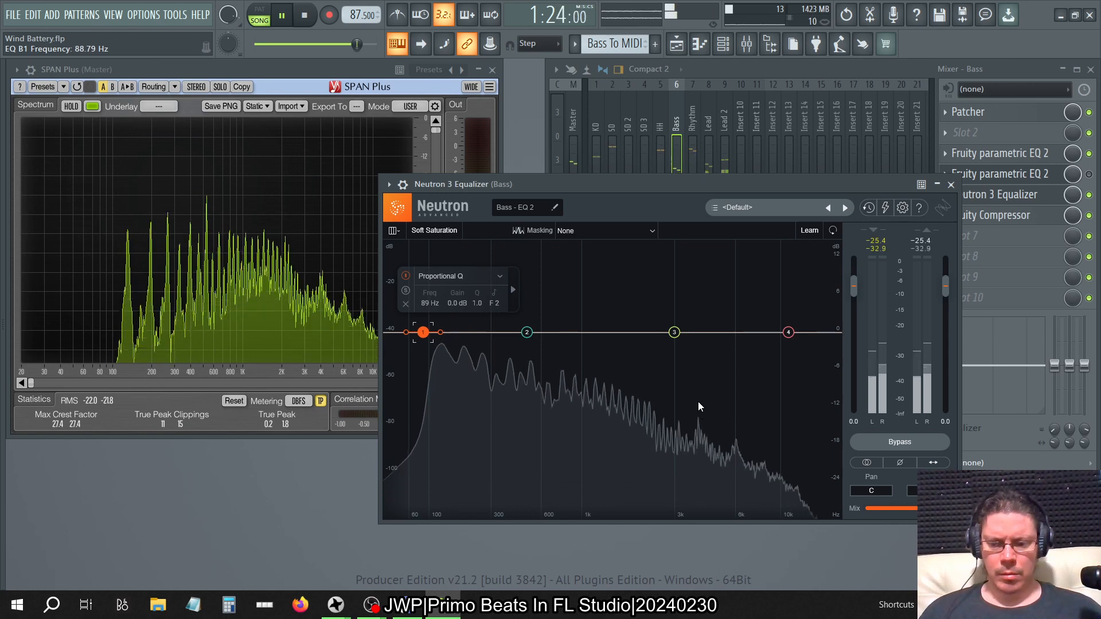
pyautogui.press('Left')
pyautogui.press('Left')
pyautogui.press('Left')
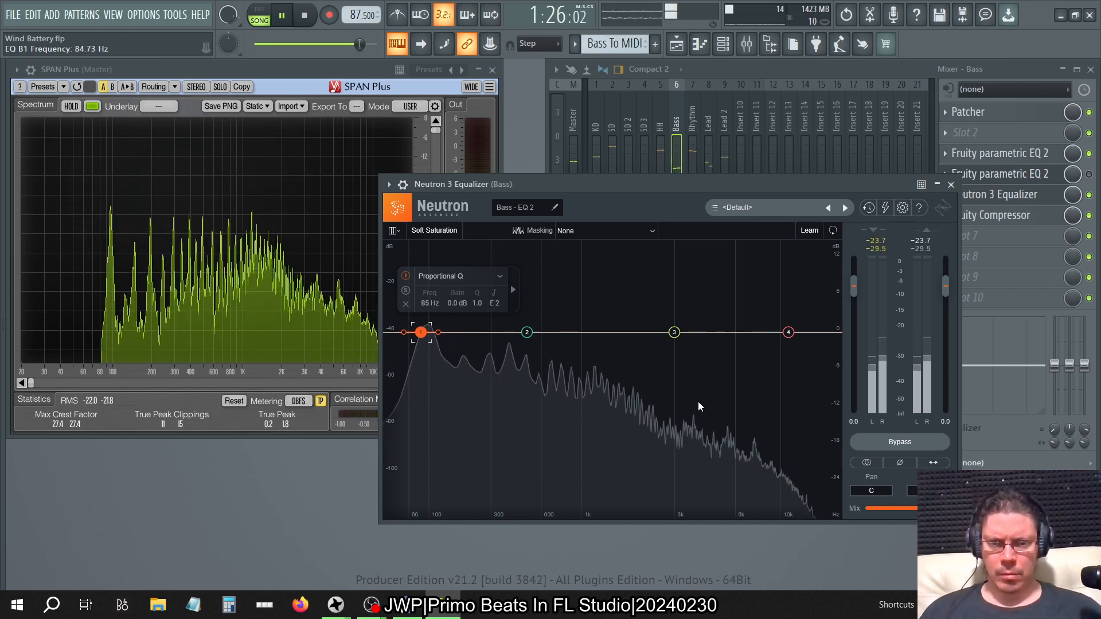
pyautogui.press('Right')
pyautogui.press('Right')
pyautogui.press('Right')
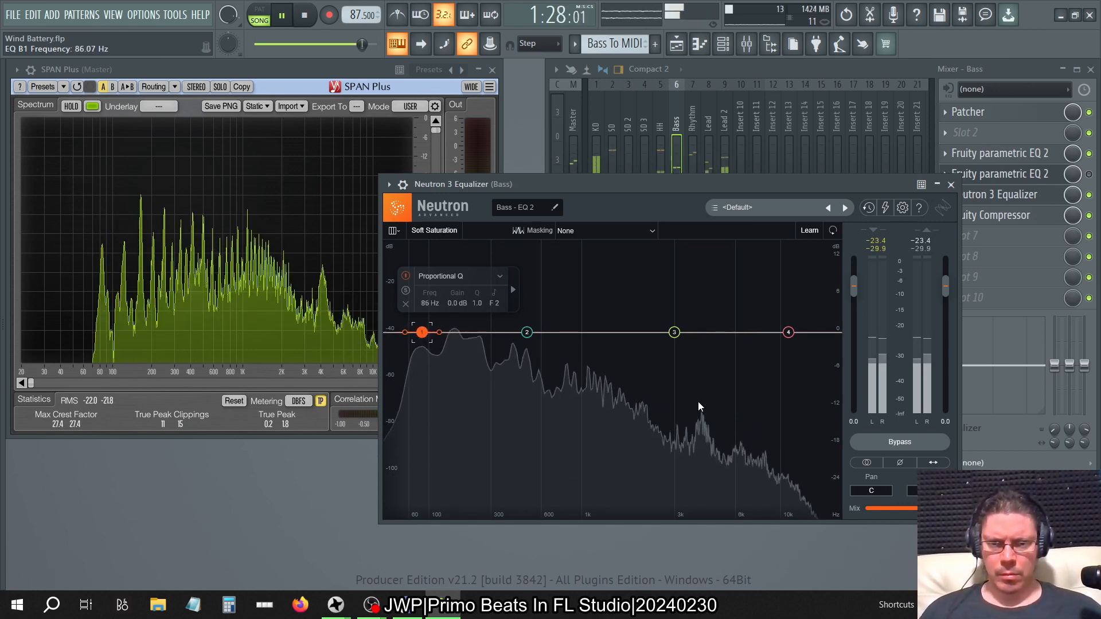
pyautogui.press('pagedown')
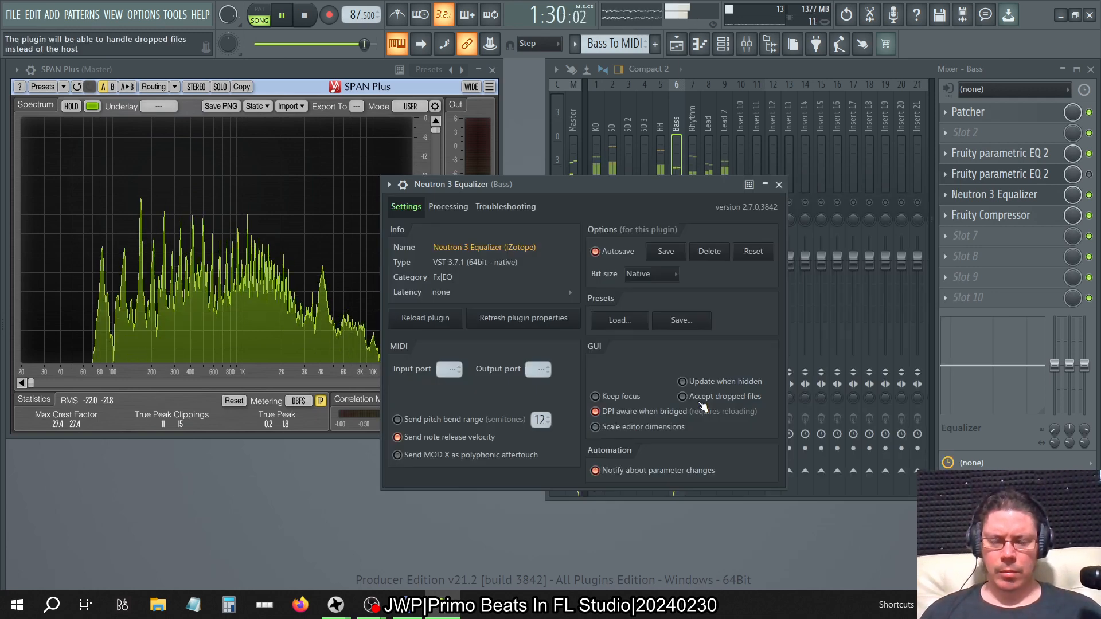
pyautogui.press('pageup')
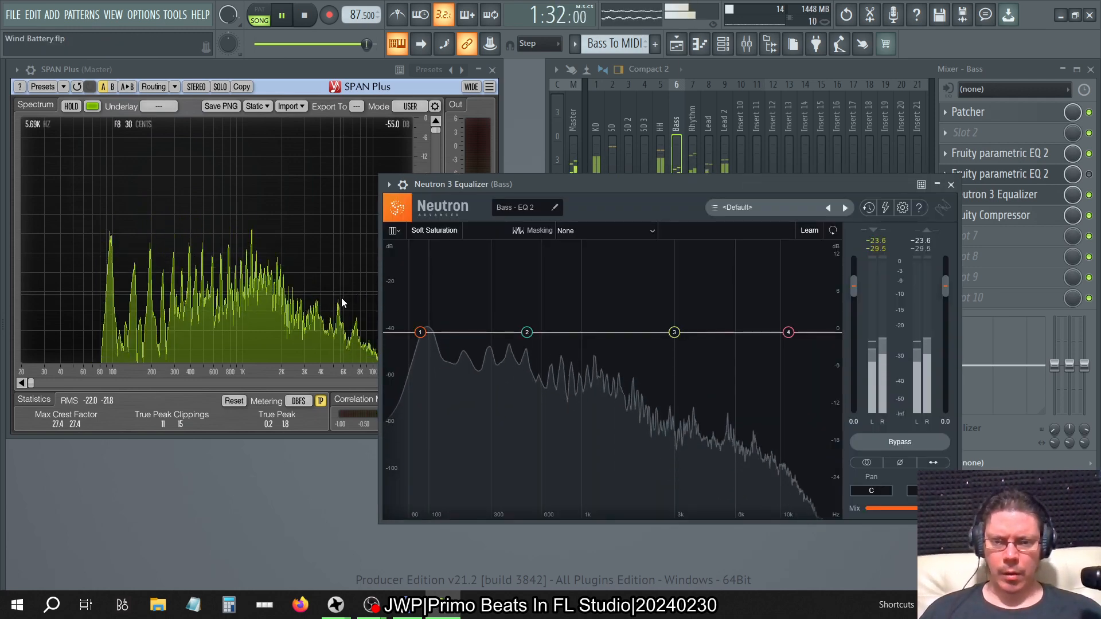
# Step: Select band 1 again and fine-tune its frequency in small increments to about 83 Hz at 0 dB gain
pyautogui.click(421, 333)
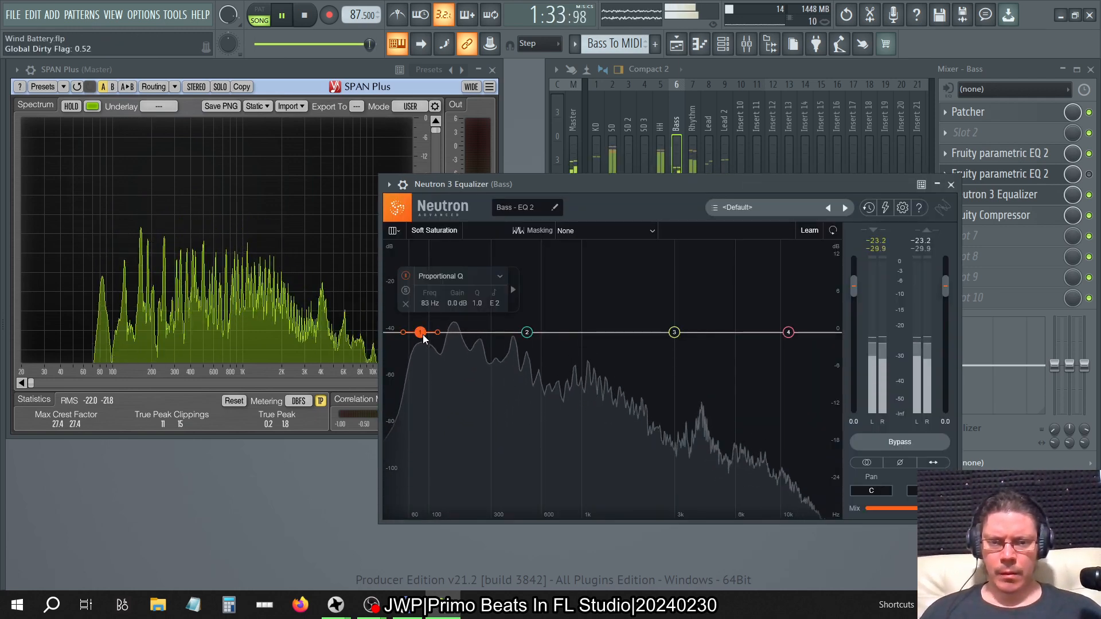
pyautogui.press('Right')
pyautogui.press('Left')
pyautogui.press('Left')
pyautogui.press('Right')
pyautogui.press('Right')
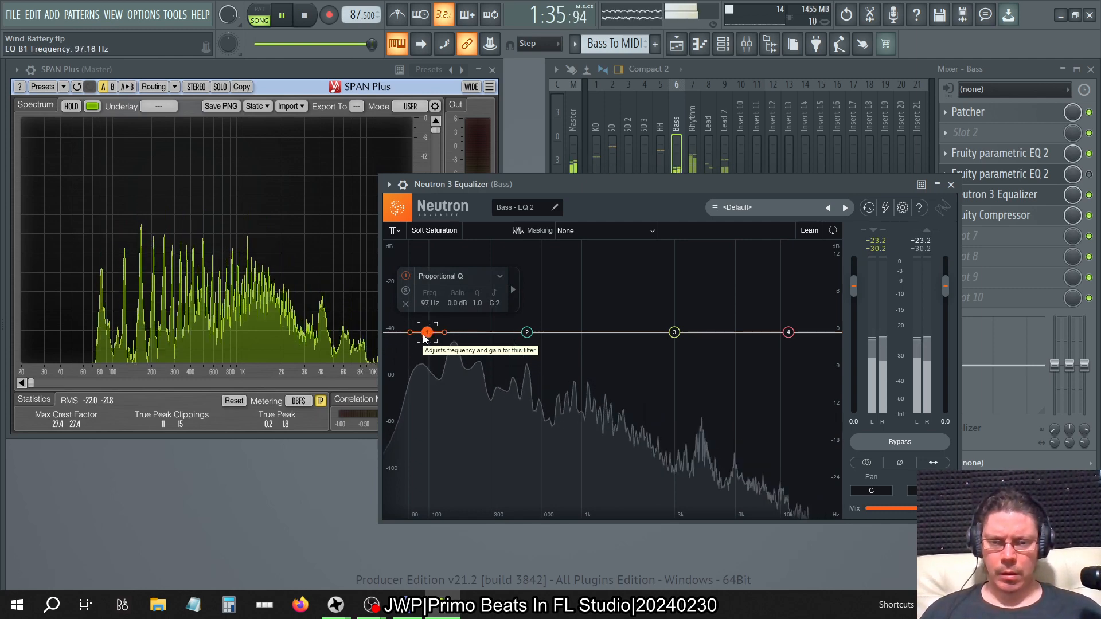
pyautogui.press('Left')
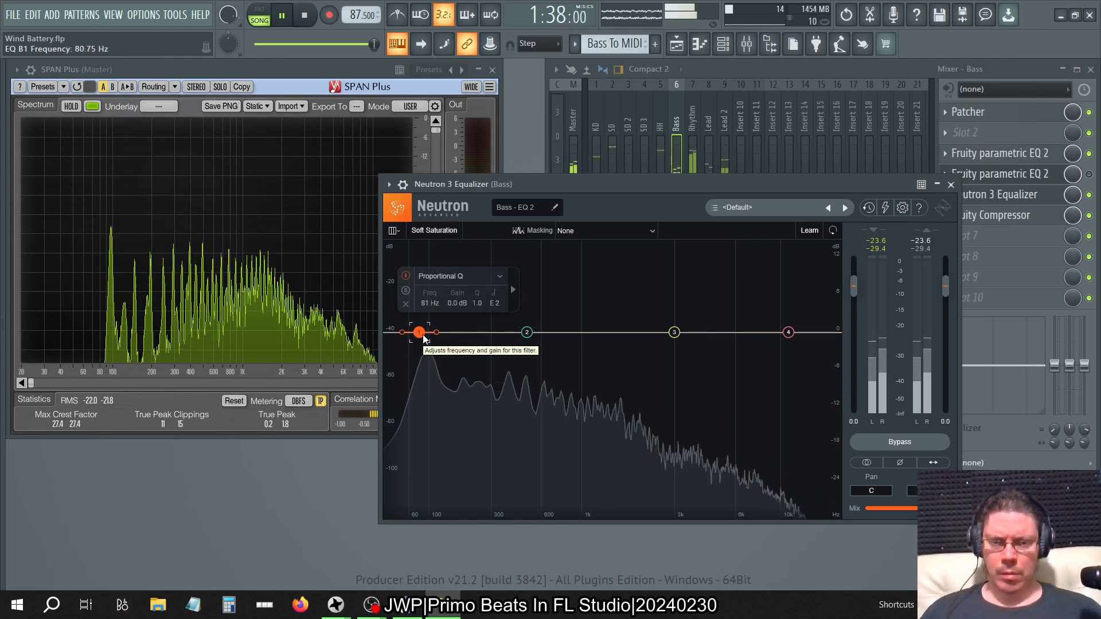
pyautogui.press('Left')
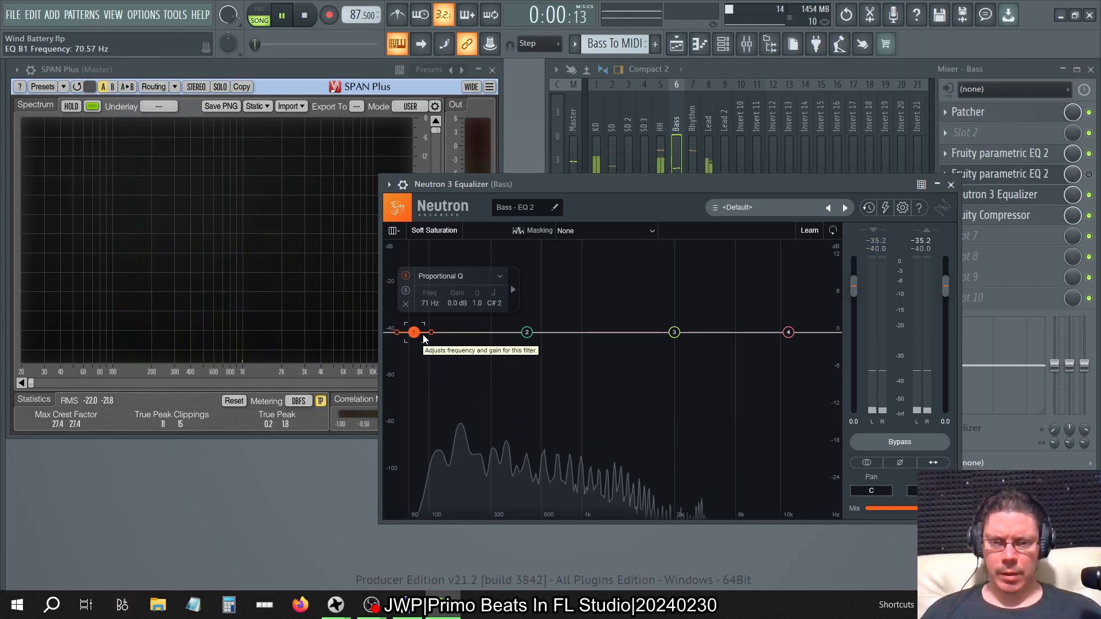
pyautogui.press('Right')
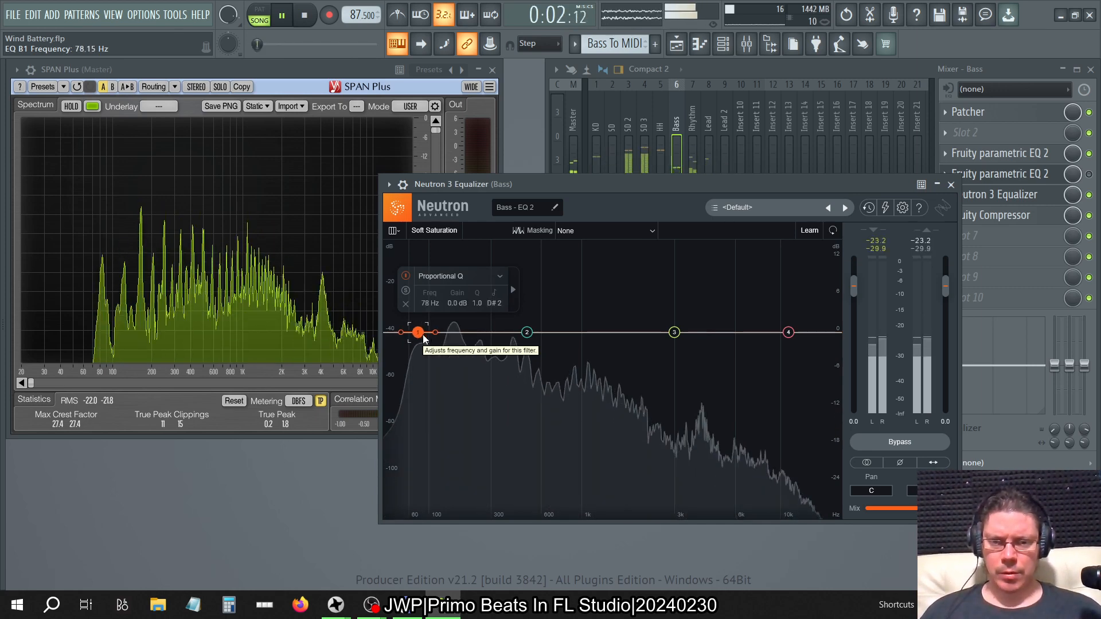
pyautogui.press('Right')
pyautogui.press('Right')
pyautogui.press('Right')
pyautogui.press('Left')
pyautogui.press('Left')
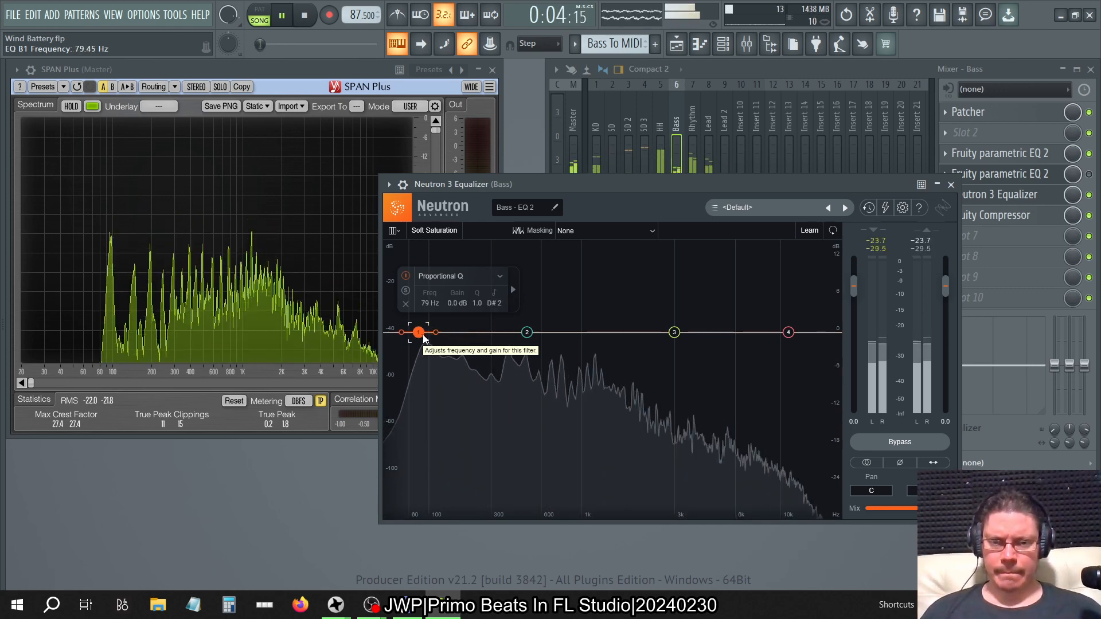
pyautogui.press('Right')
pyautogui.press('Right')
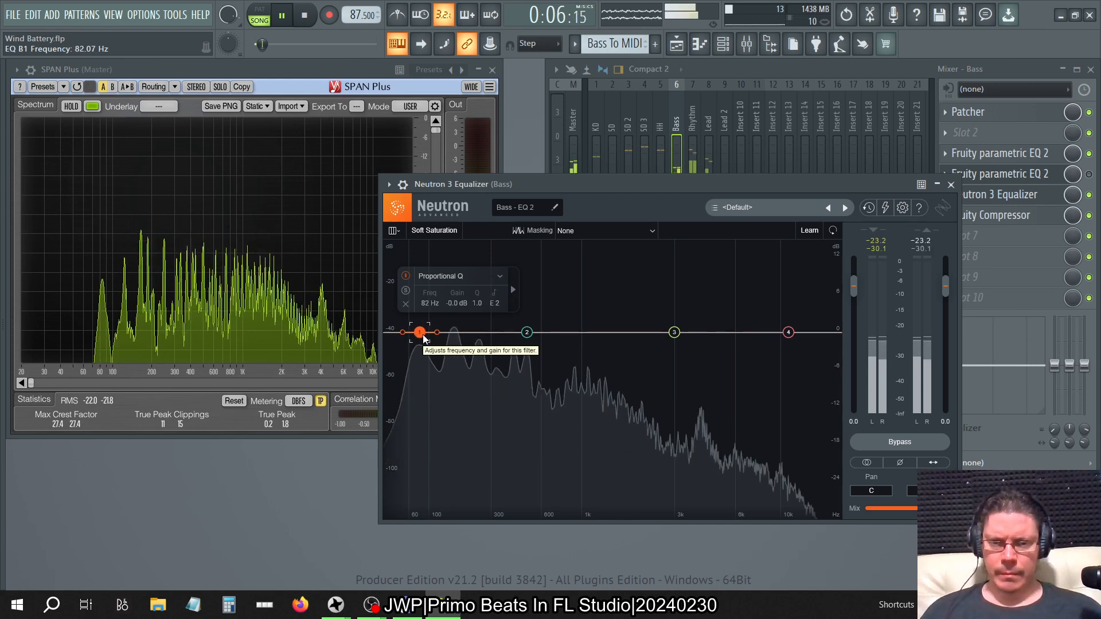
pyautogui.press('Right')
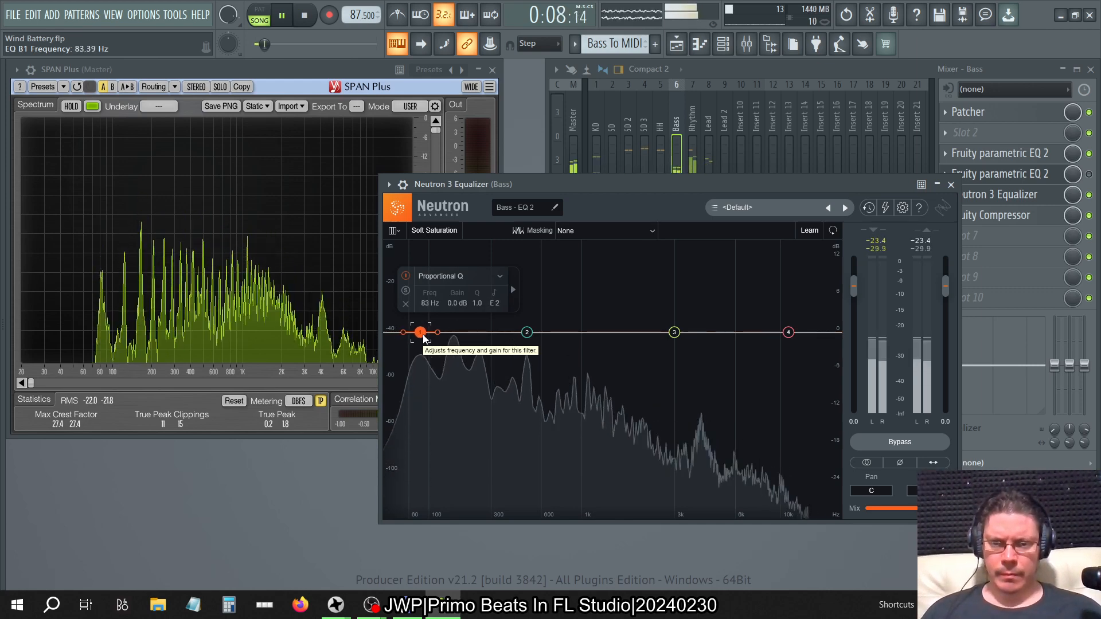
pyautogui.press('Right')
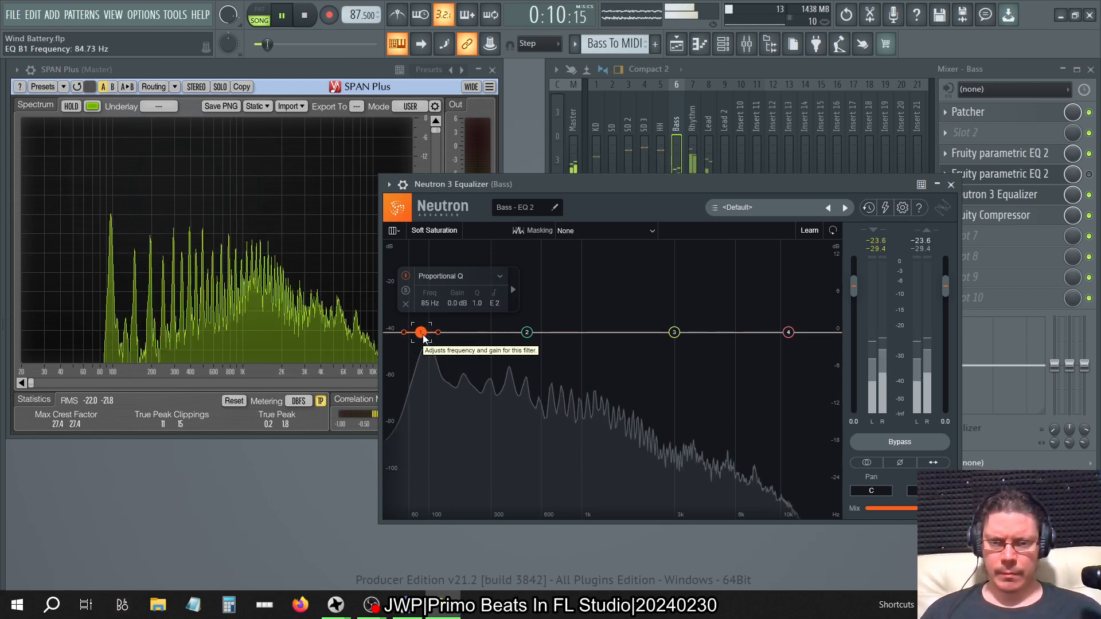
pyautogui.press('Left')
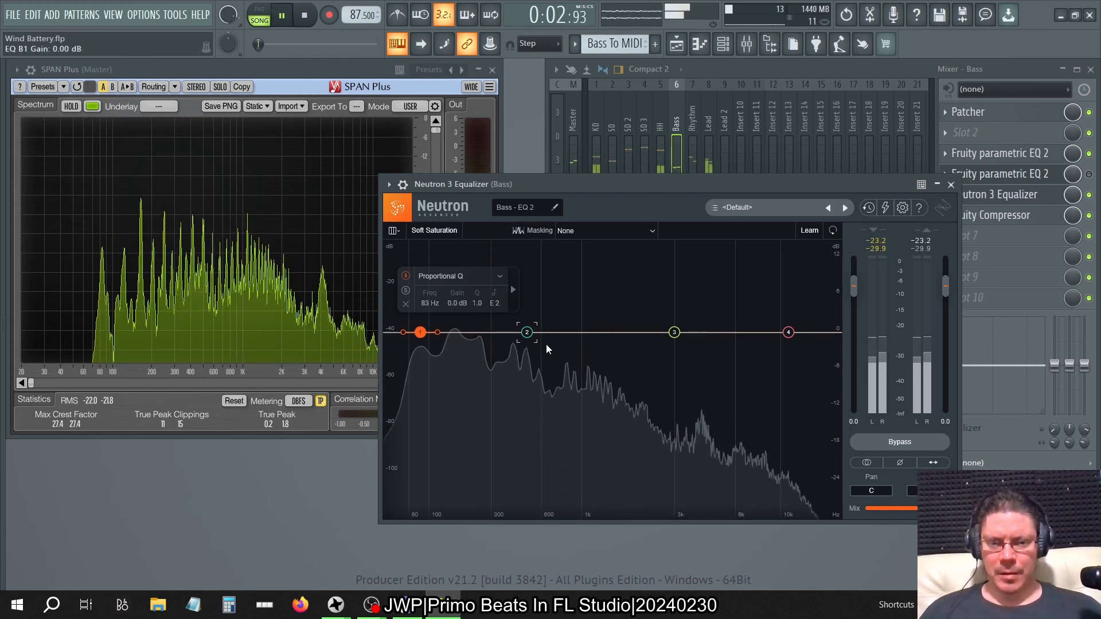
# Step: Move band 2 to about 99 Hz and band 3 to about 125 Hz, both at 0 dB gain
pyautogui.click(527, 332)
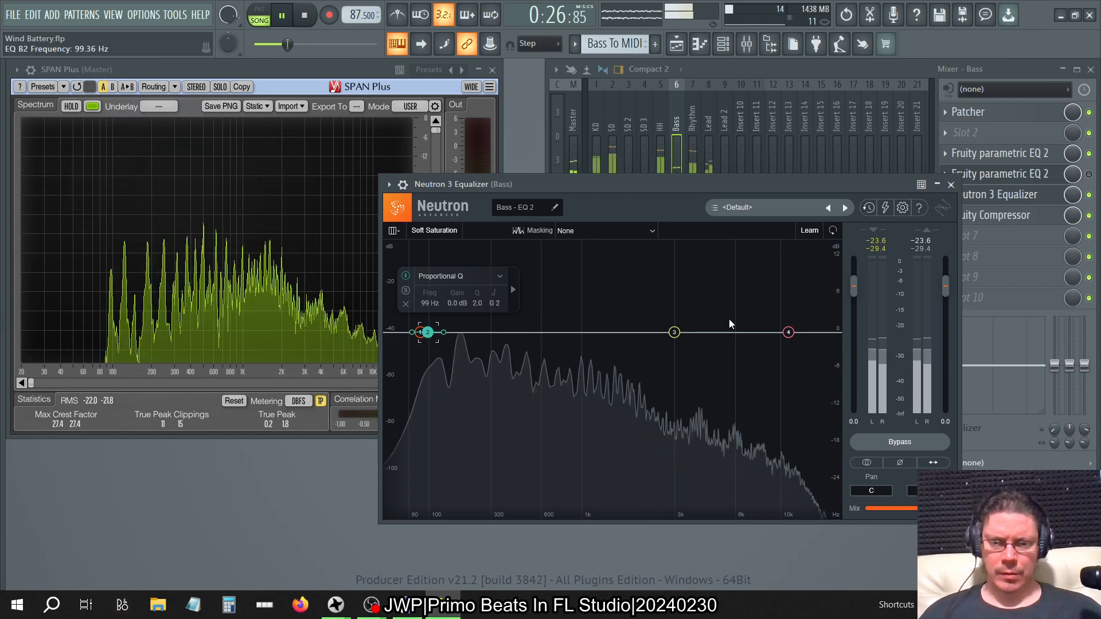
pyautogui.click(675, 332)
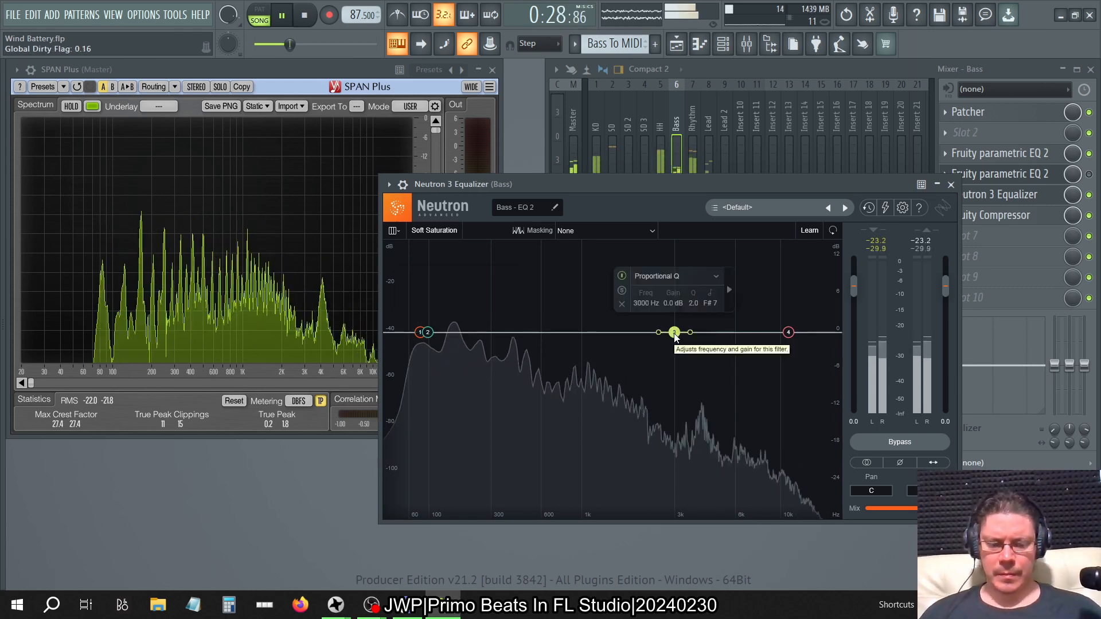
pyautogui.moveTo(674, 333); pyautogui.dragTo(440, 333)
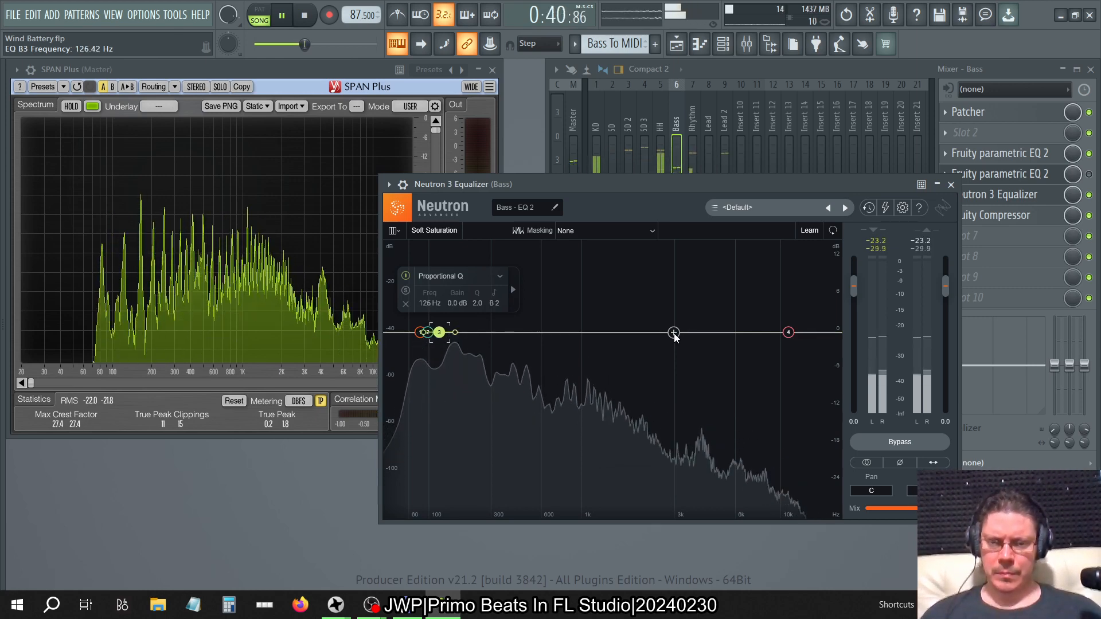
pyautogui.press('Left')
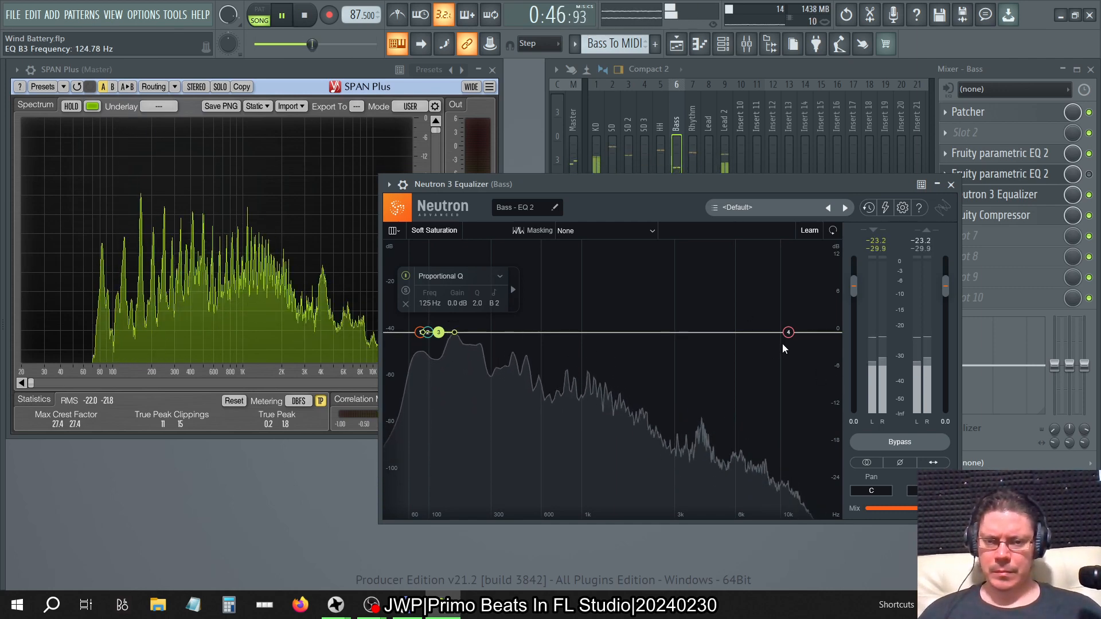
# Step: Raise band 1's gain to about 4.2 dB and sweep its Q from very wide to narrow, ending at about 10.5
pyautogui.click(428, 333)
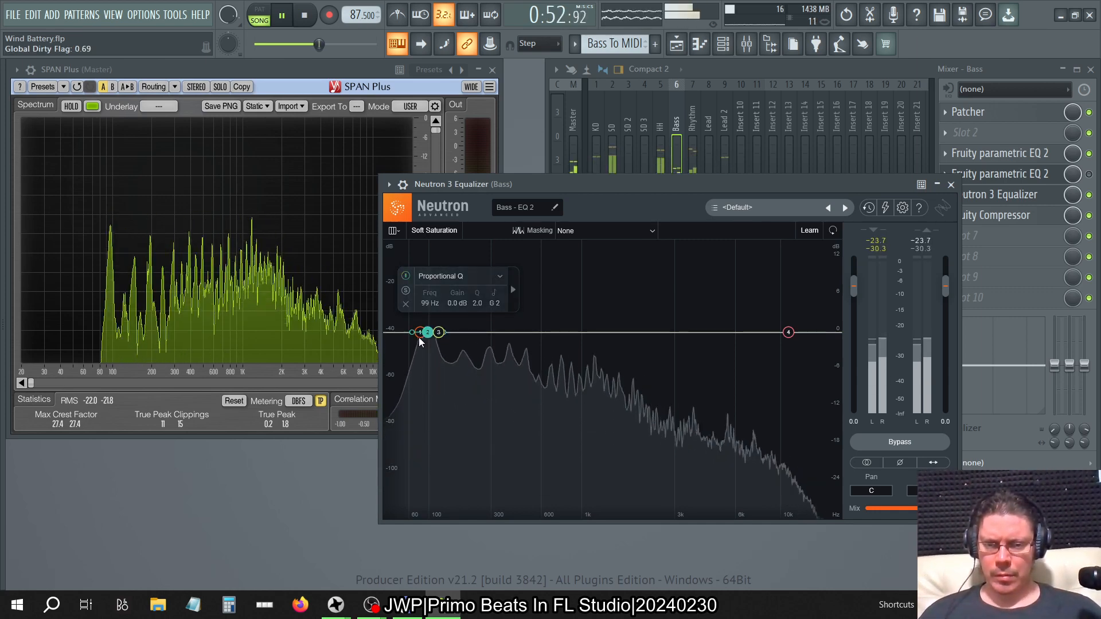
pyautogui.click(419, 337)
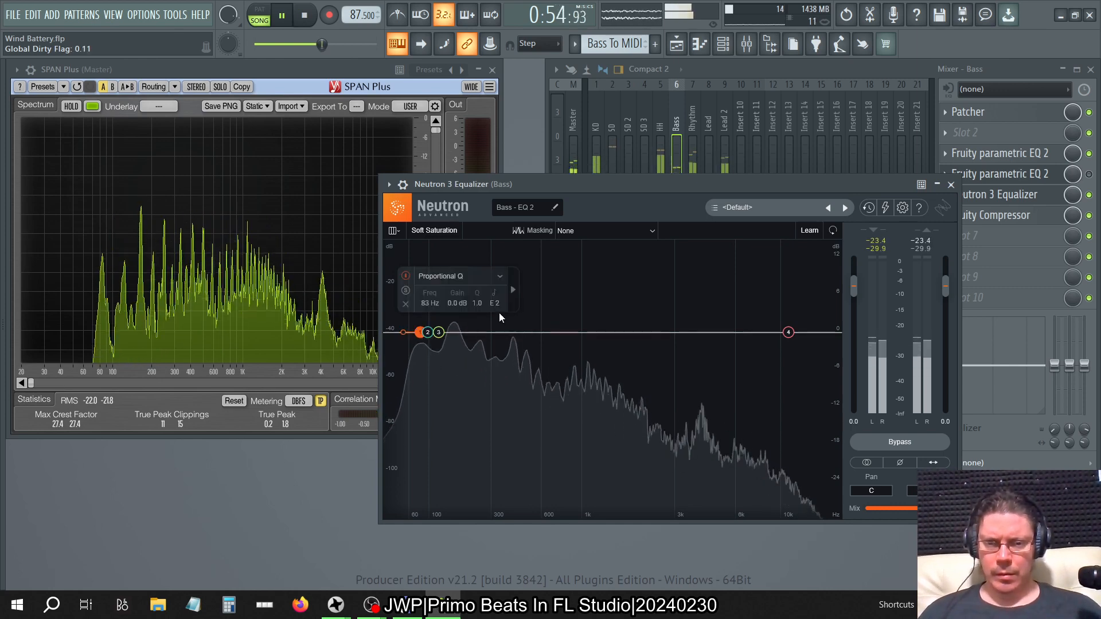
pyautogui.scroll(6, 452, 305)
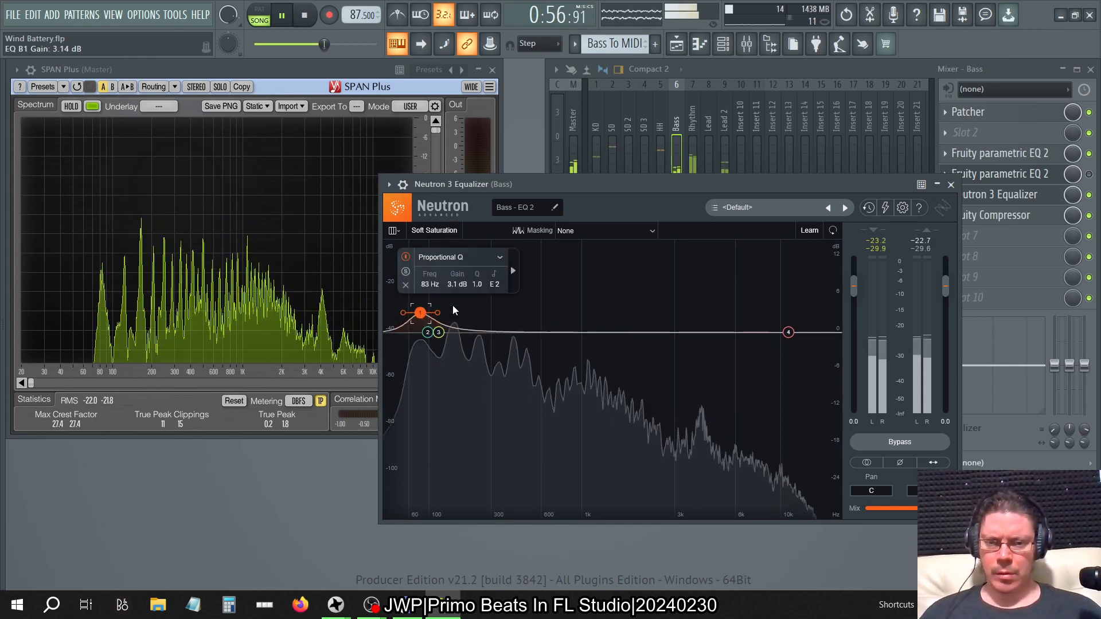
pyautogui.scroll(2, 452, 305)
pyautogui.scroll(-5, 475, 281)
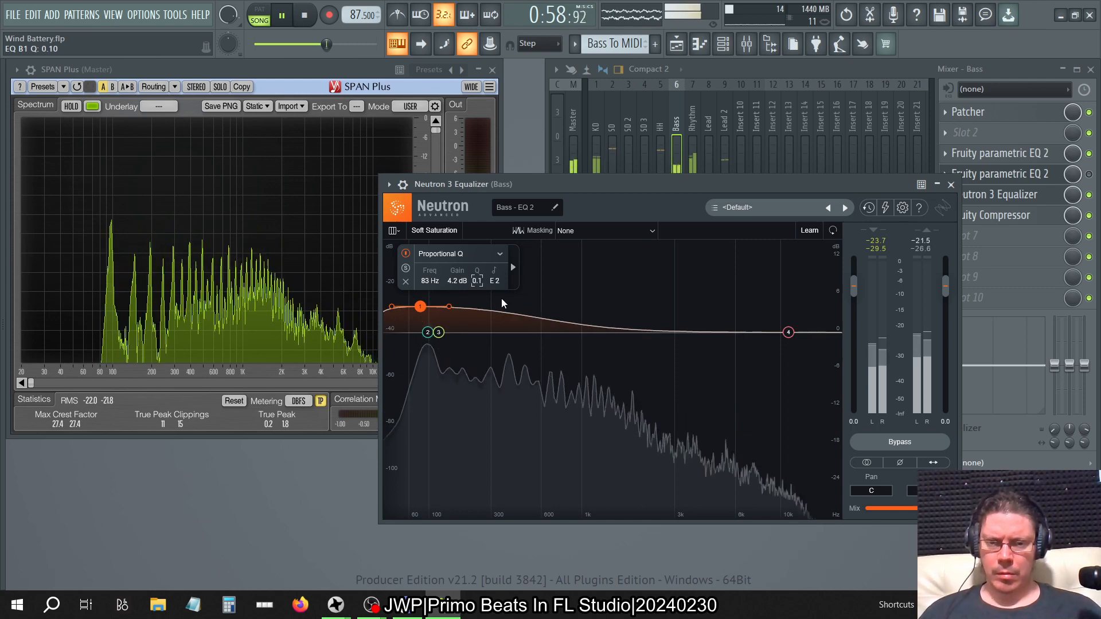
pyautogui.moveTo(502, 300)
pyautogui.mouseDown()
pyautogui.moveTo(449, 309)
pyautogui.moveTo(451, 386)
pyautogui.moveTo(491, 462)
pyautogui.moveTo(491, 265)
pyautogui.moveTo(484, 311)
pyautogui.mouseUp()
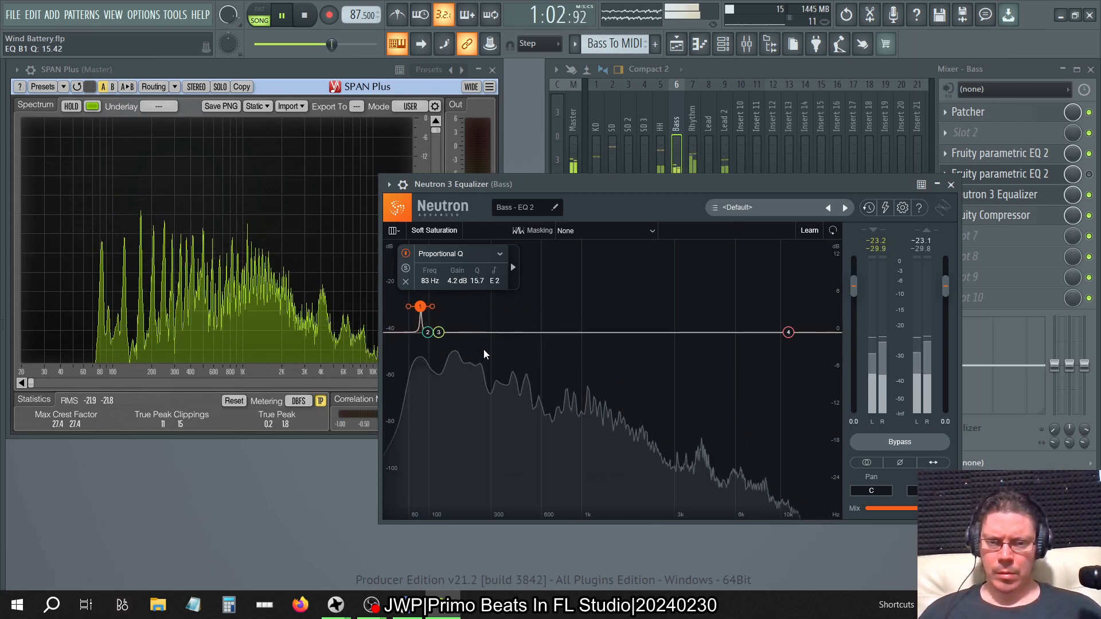
pyautogui.moveTo(484, 368); pyautogui.dragTo(484, 370)
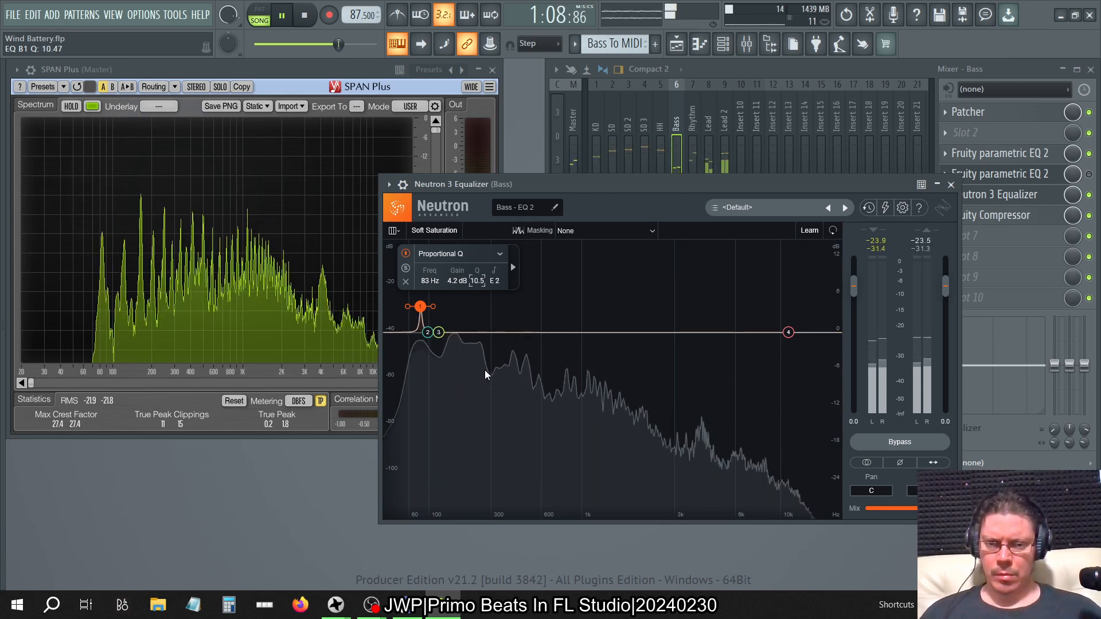
# Step: Boost band 1's gain to 15 dB with a Q of about 9.7
pyautogui.moveTo(457, 281); pyautogui.dragTo(457, 268)
pyautogui.press('Up')
pyautogui.press('Up')
pyautogui.press('Up')
pyautogui.press('Up')
pyautogui.press('Up')
pyautogui.press('Up')
pyautogui.press('Up')
pyautogui.press('Up')
pyautogui.press('Up')
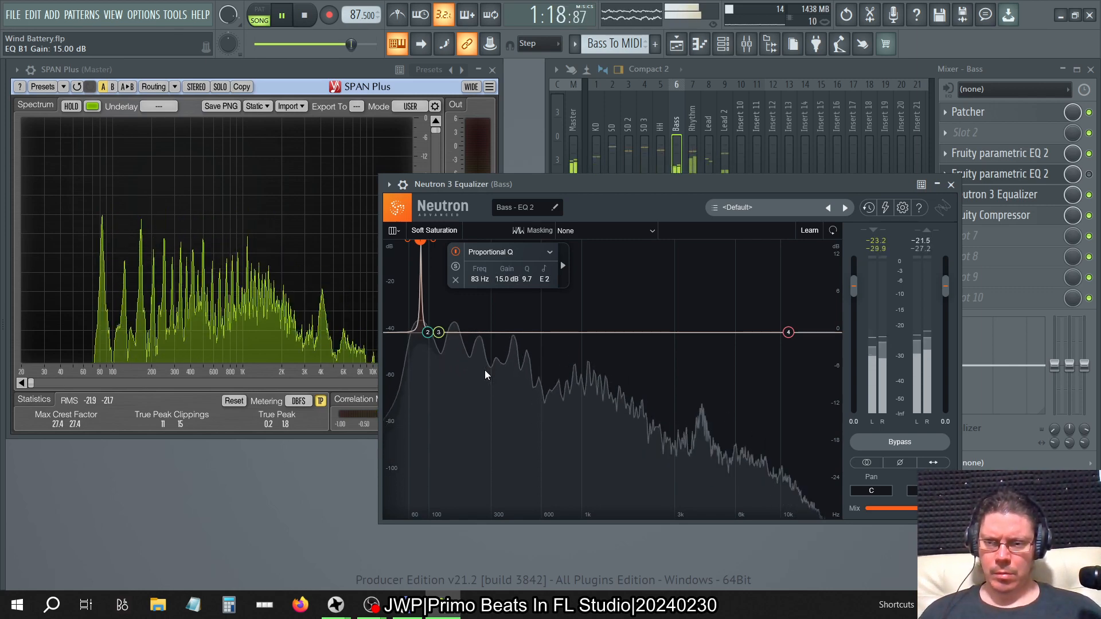
# Step: Enable dynamic processing on band 1 and set its threshold to 0 dB
pyautogui.click(564, 266)
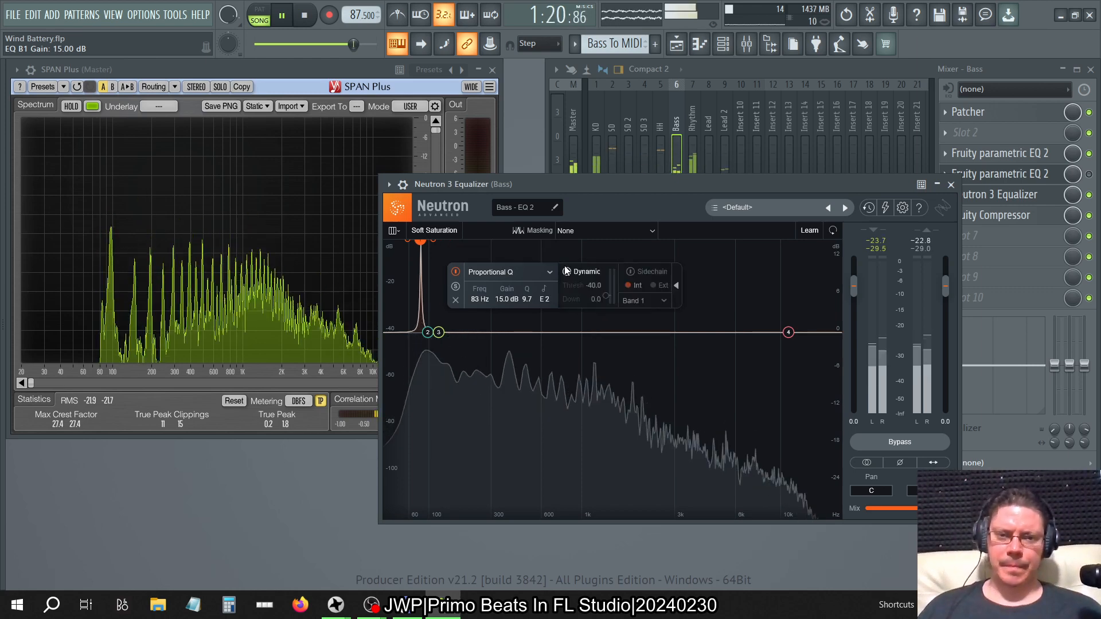
pyautogui.click(582, 275)
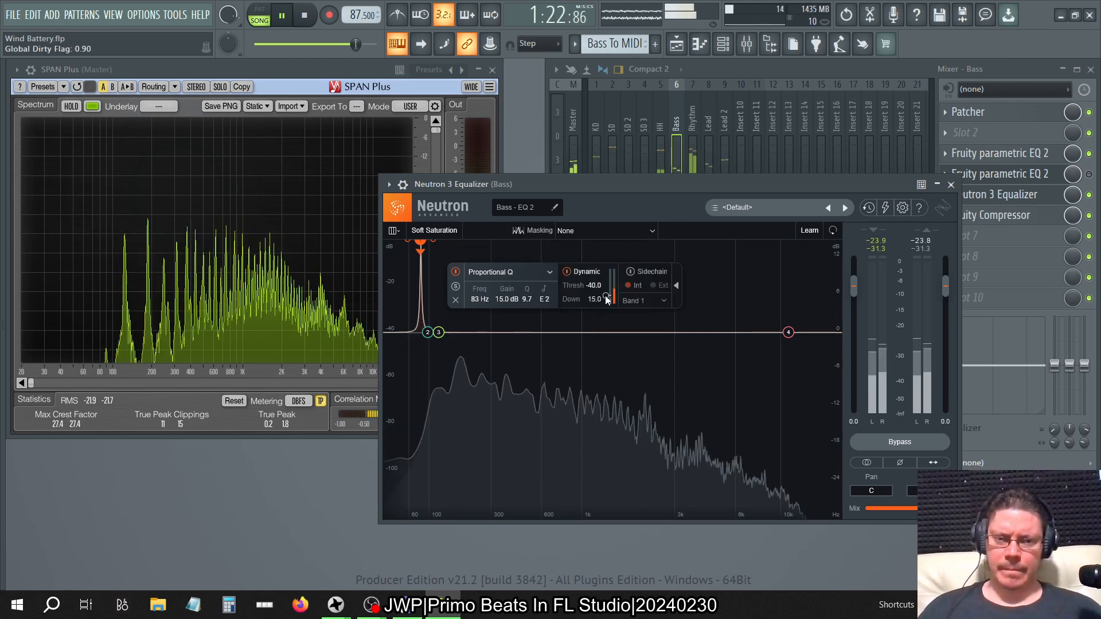
pyautogui.moveTo(605, 295); pyautogui.dragTo(616, 248)
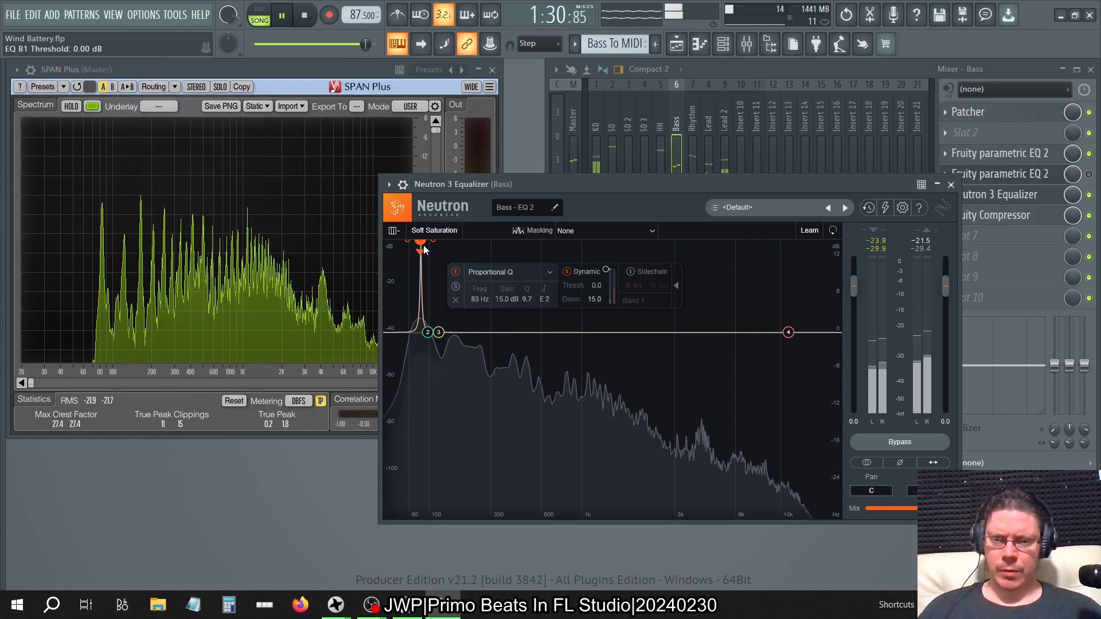
# Step: Set band 1's gain to 12.3 dB, and refine it to 12 dB
pyautogui.doubleClick(503, 298)
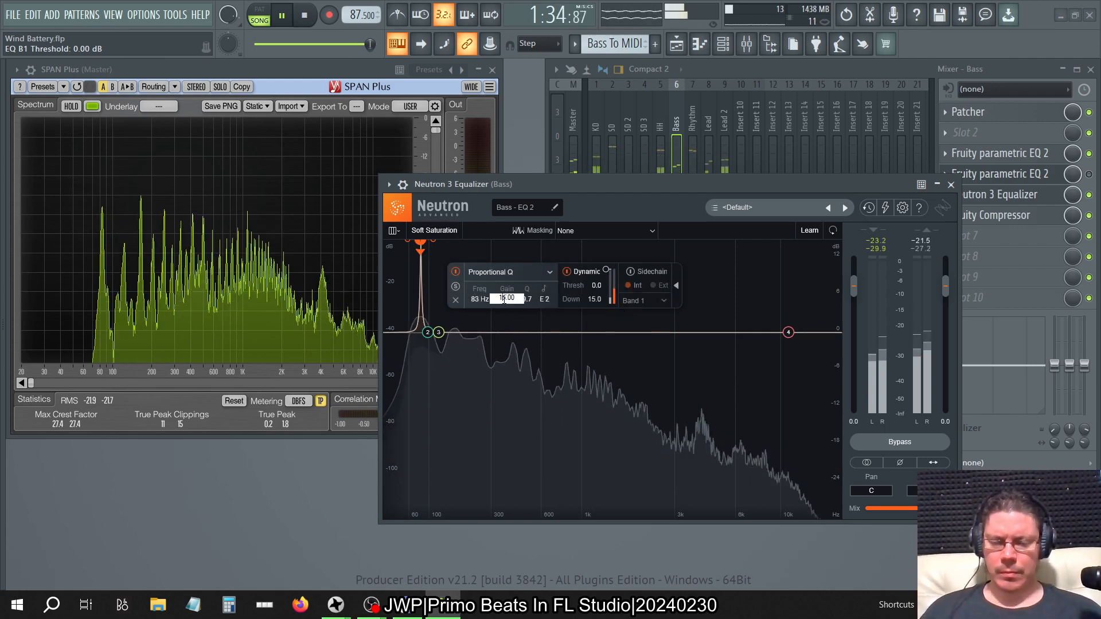
pyautogui.write('12.3')
pyautogui.press('Return')
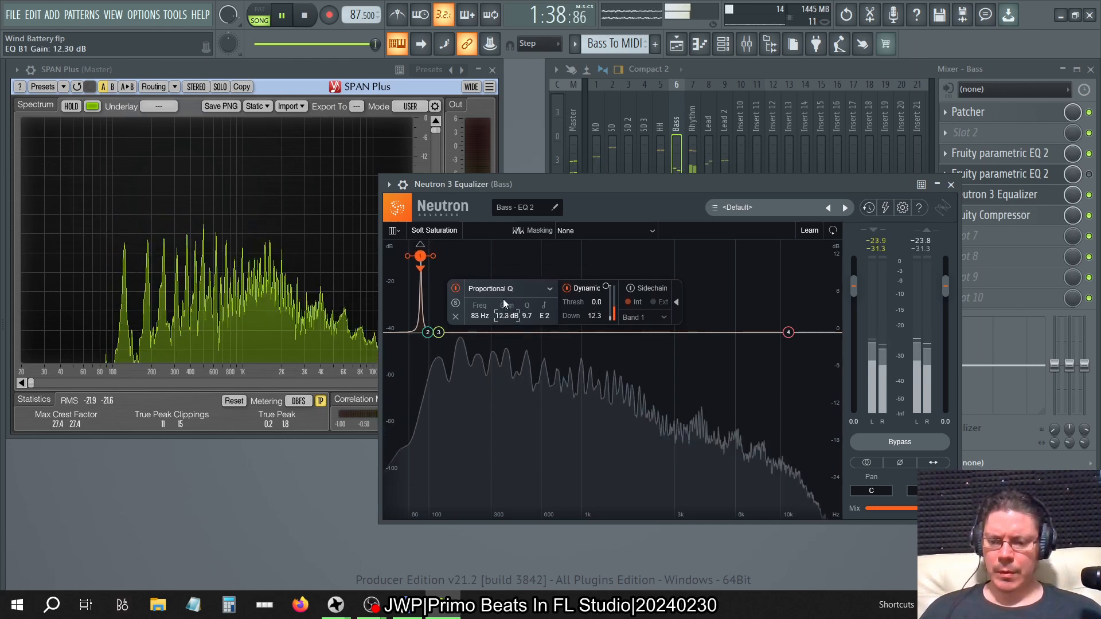
pyautogui.doubleClick(500, 316)
pyautogui.write('12')
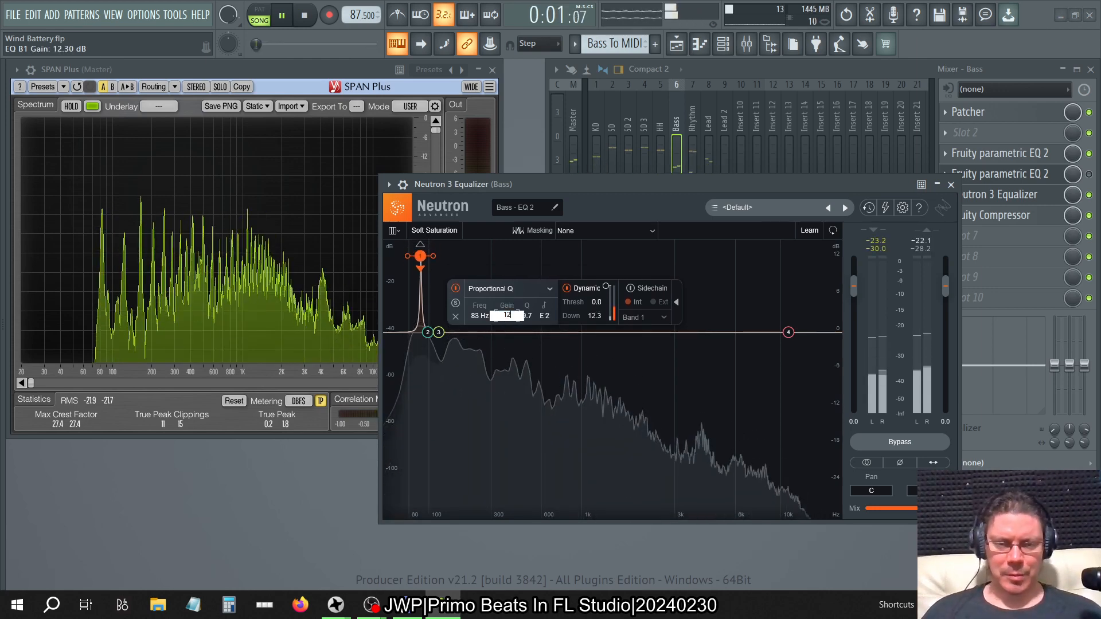
pyautogui.press('Return')
# Step: Switch band 1's dynamic mode to Up, with its gain at about -6.4 dB and its threshold at -80 dB
pyautogui.click(422, 247)
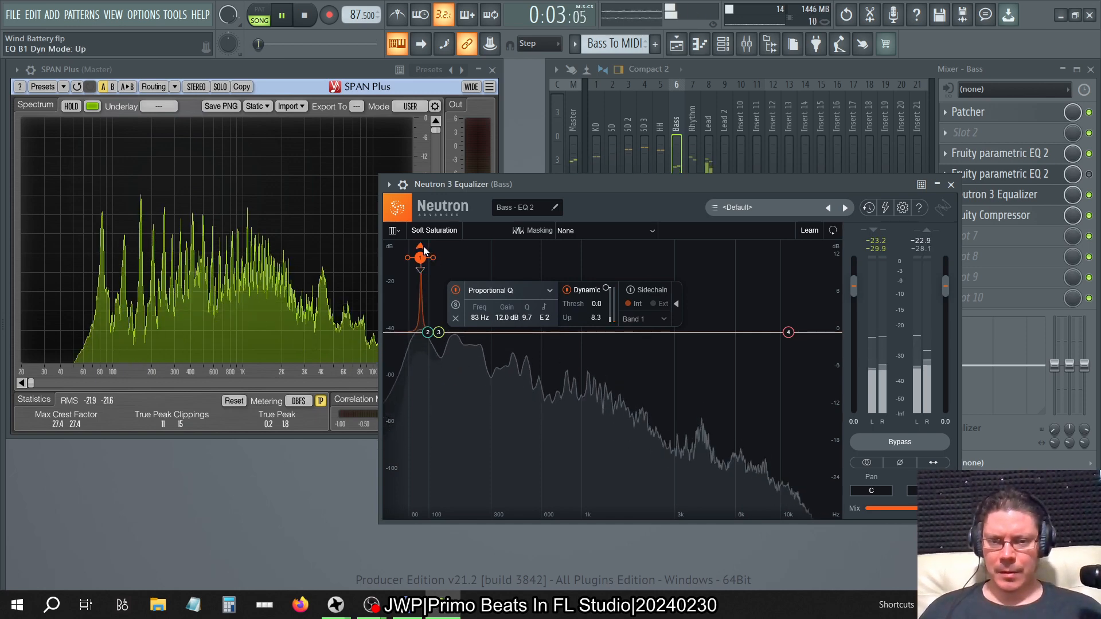
pyautogui.moveTo(606, 290); pyautogui.dragTo(607, 316)
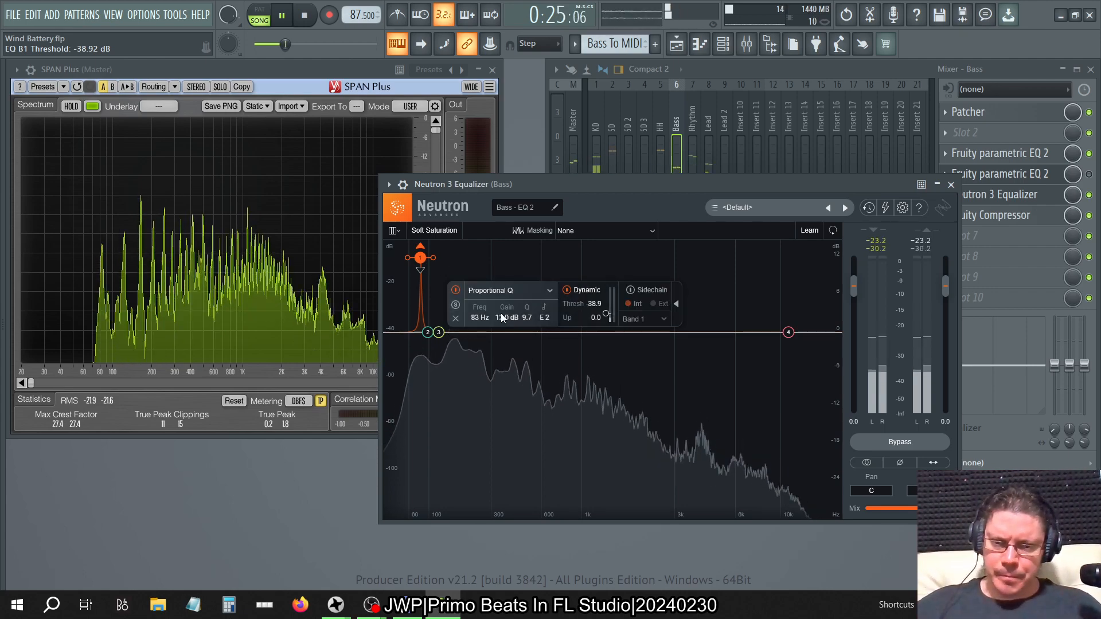
pyautogui.moveTo(503, 319); pyautogui.dragTo(504, 379)
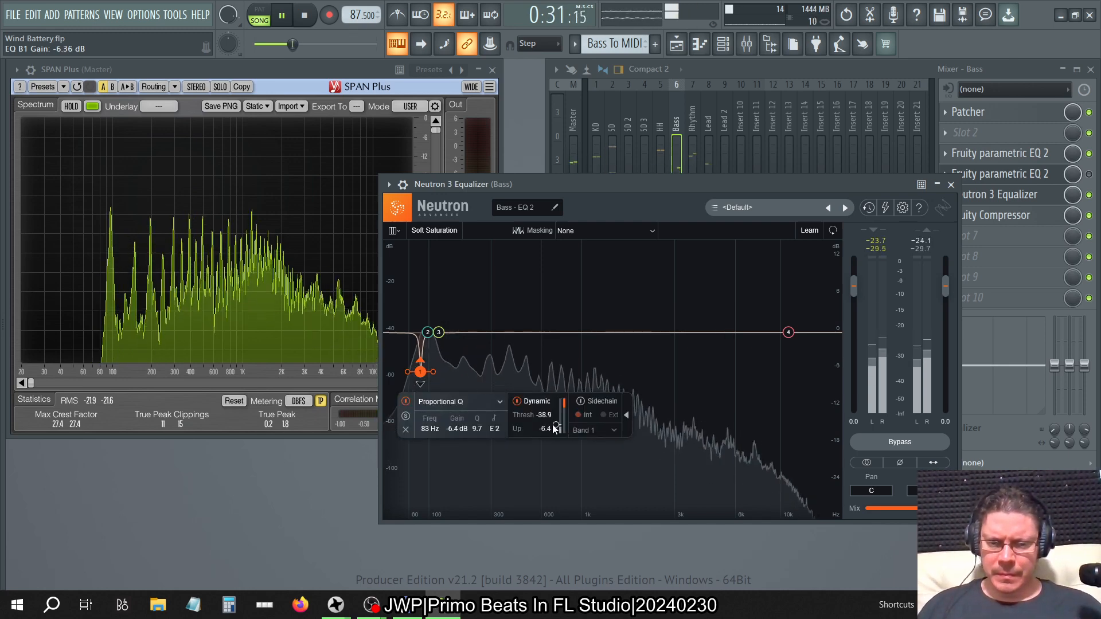
pyautogui.moveTo(556, 430); pyautogui.dragTo(558, 448)
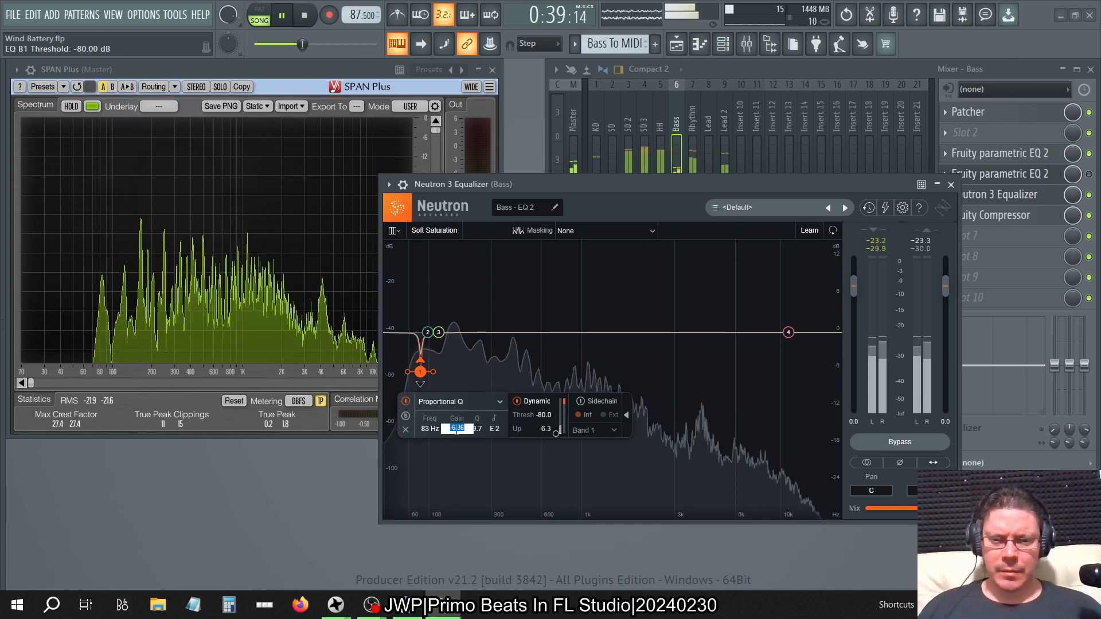
pyautogui.click(421, 373)
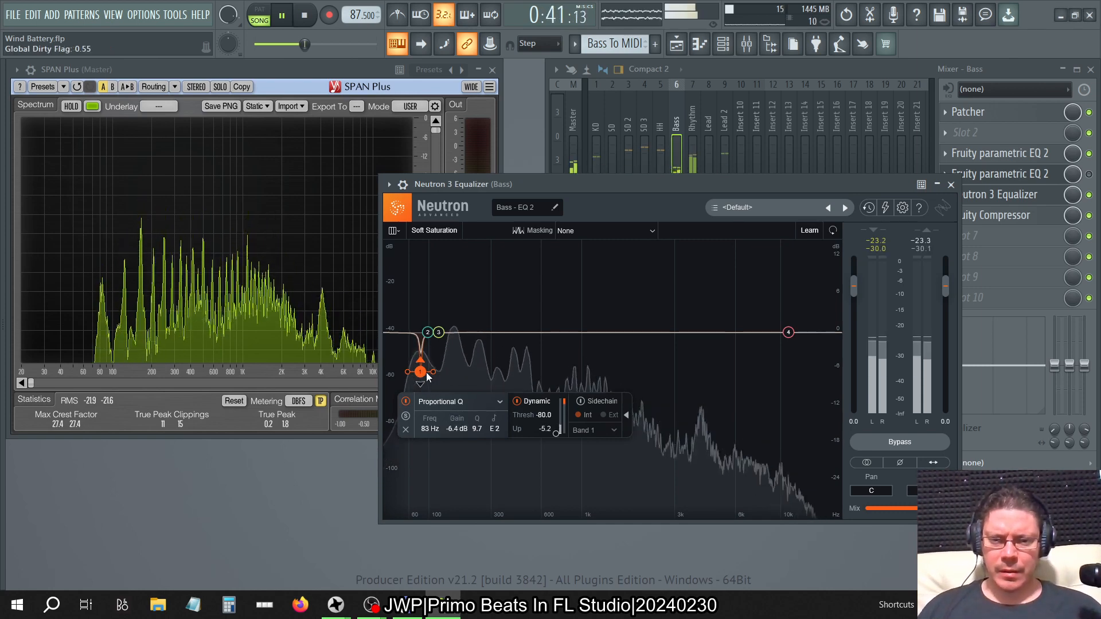
# Step: Deepen band 1's cut to about -26.9 dB at 82 Hz and try out its dynamic threshold, ending at -80 dB
pyautogui.moveTo(427, 375); pyautogui.dragTo(421, 462)
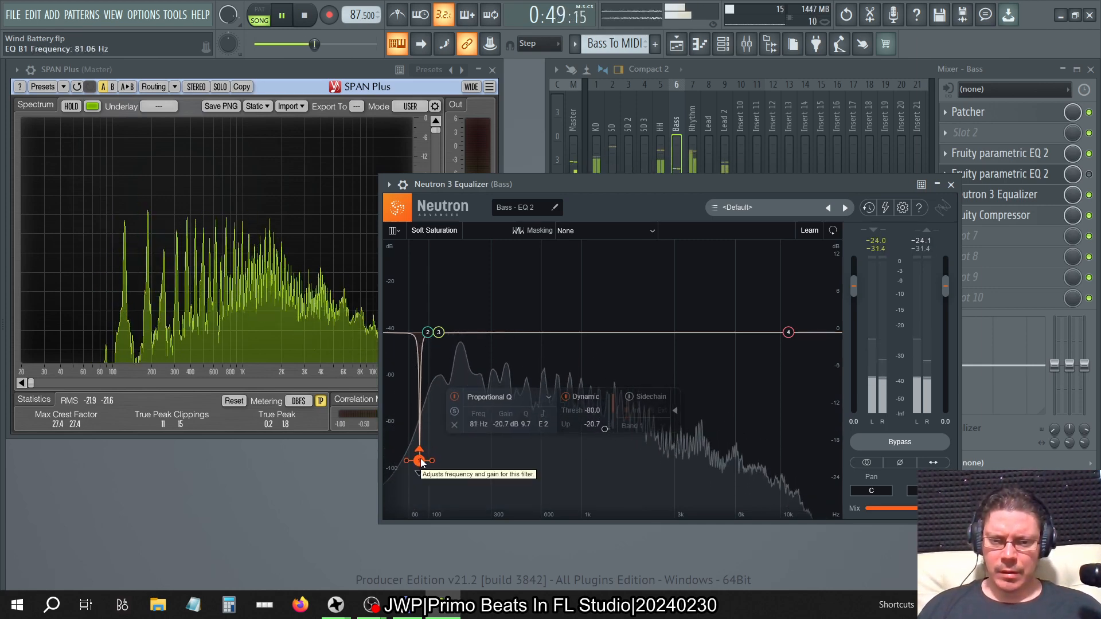
pyautogui.moveTo(421, 462); pyautogui.dragTo(421, 500)
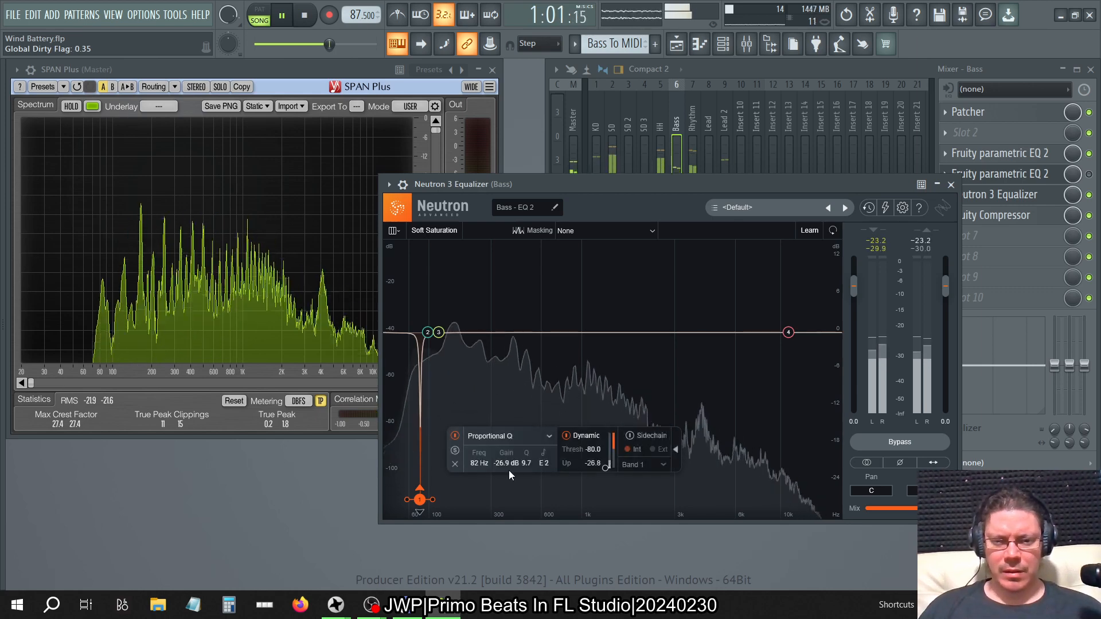
pyautogui.moveTo(607, 469); pyautogui.dragTo(605, 439)
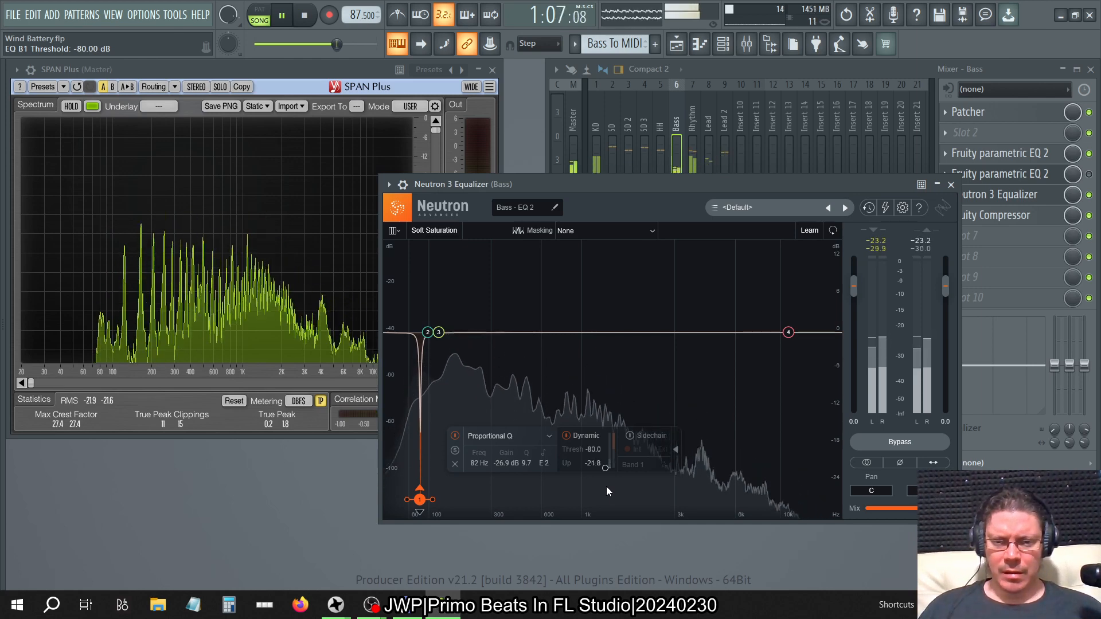
# Step: Switch band 1's dynamic mode to Down and boost it about 12.2 dB at 85 Hz, with a threshold of about -58.8 dB
pyautogui.click(419, 512)
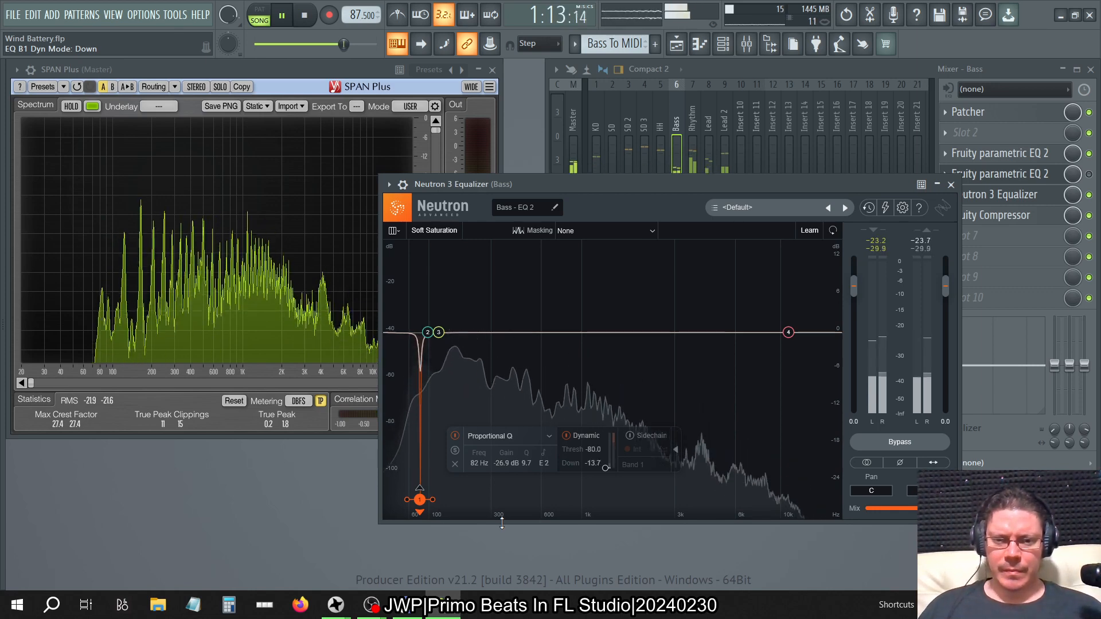
pyautogui.moveTo(423, 501); pyautogui.dragTo(426, 262)
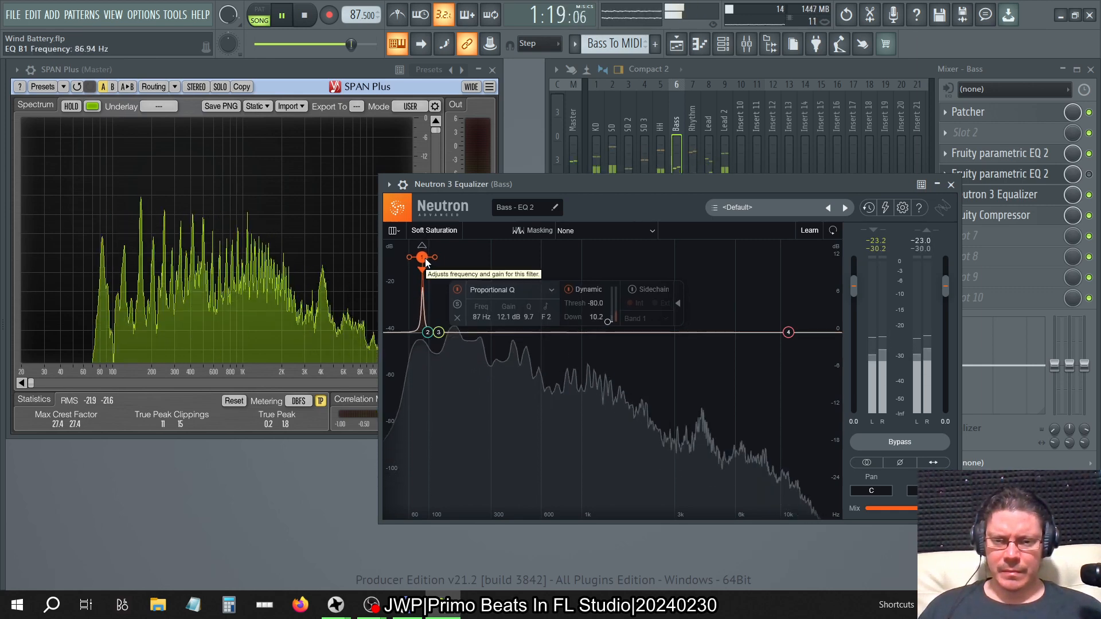
pyautogui.moveTo(426, 261); pyautogui.dragTo(426, 261)
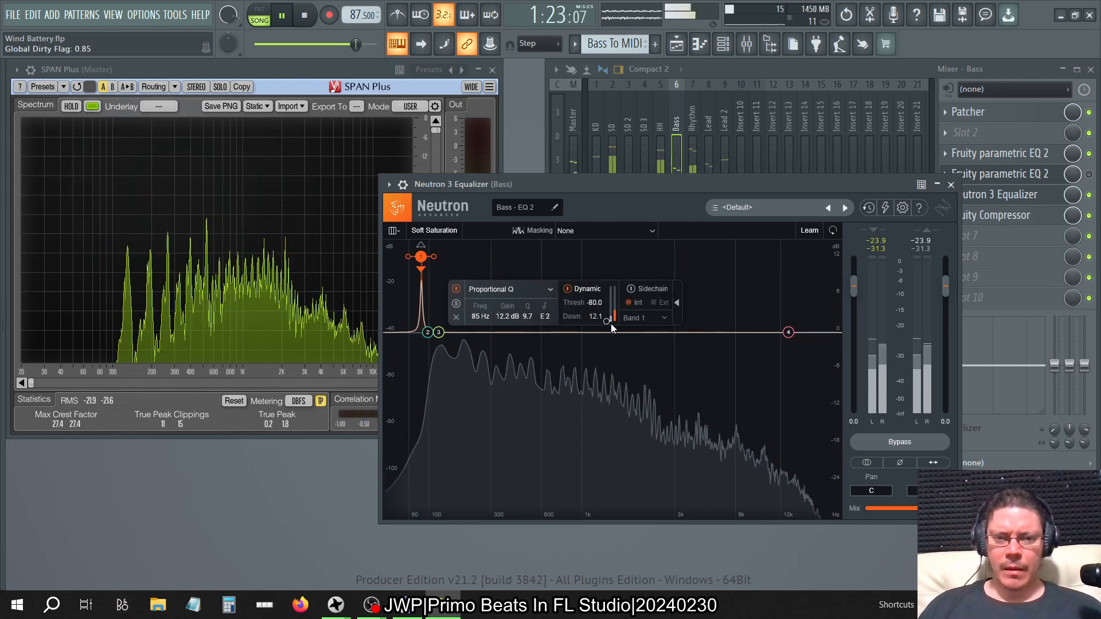
pyautogui.moveTo(608, 325)
pyautogui.mouseDown()
pyautogui.moveTo(610, 297)
pyautogui.moveTo(609, 321)
pyautogui.mouseUp()
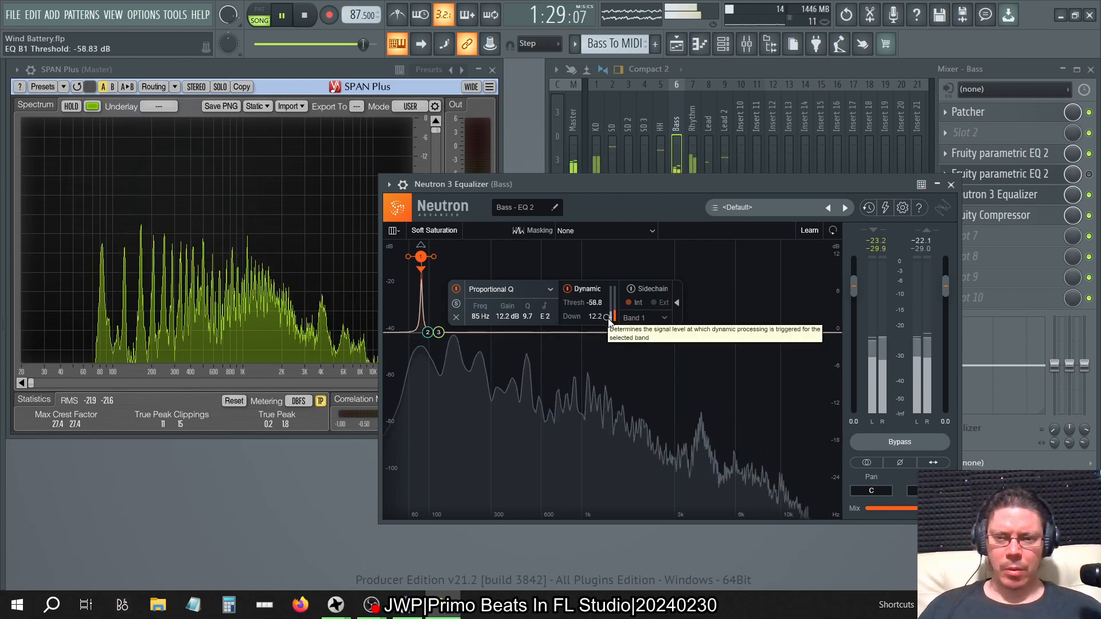
# Step: Change band 1 to an analog low shelf at about 134 Hz with 9.4 dB gain and a threshold of about -53.8 dB
pyautogui.click(511, 293)
pyautogui.moveTo(516, 326)
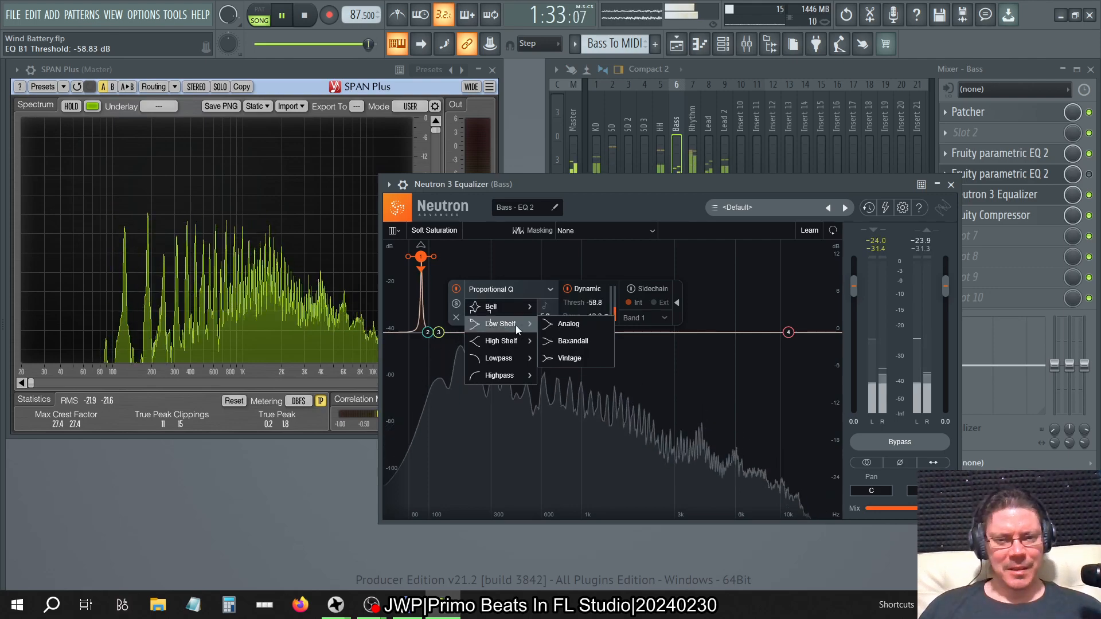
pyautogui.click(554, 326)
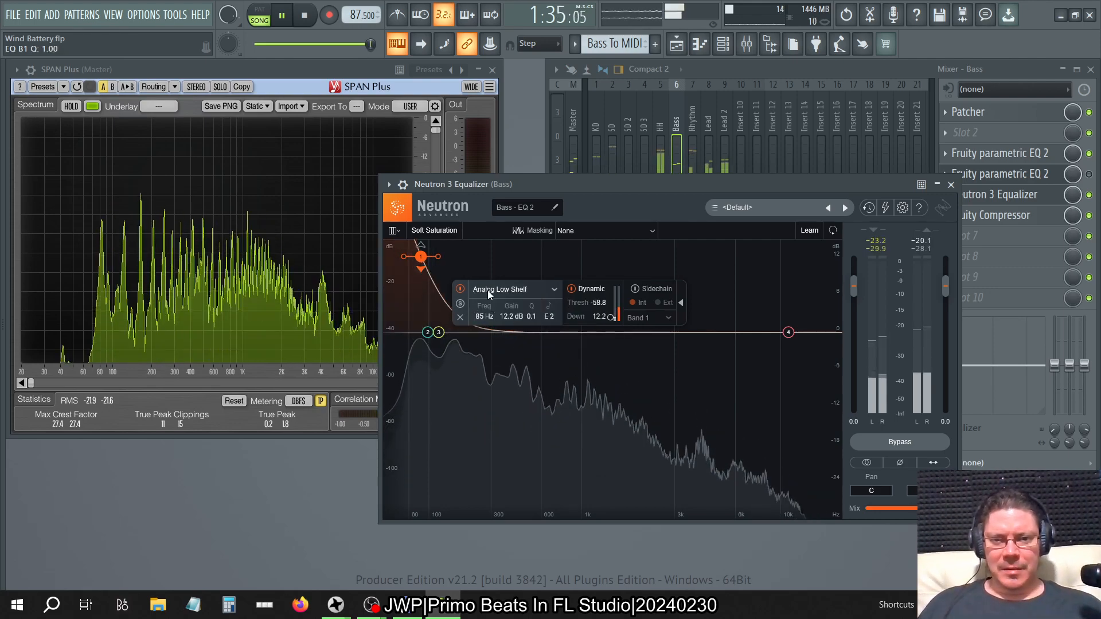
pyautogui.moveTo(422, 257); pyautogui.dragTo(441, 278)
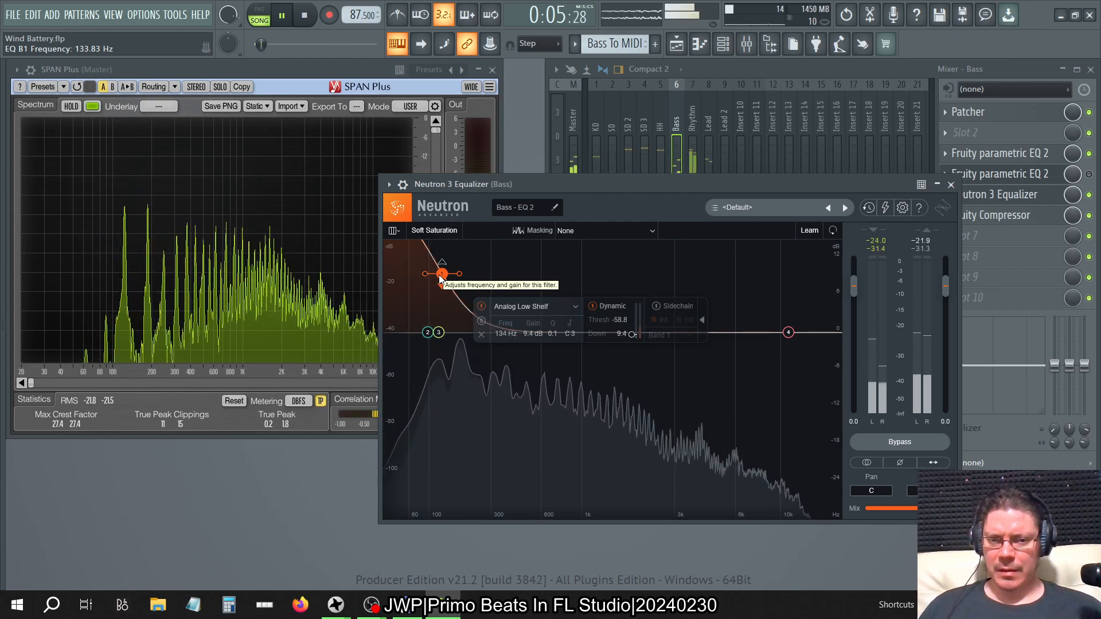
pyautogui.moveTo(634, 335); pyautogui.dragTo(635, 334)
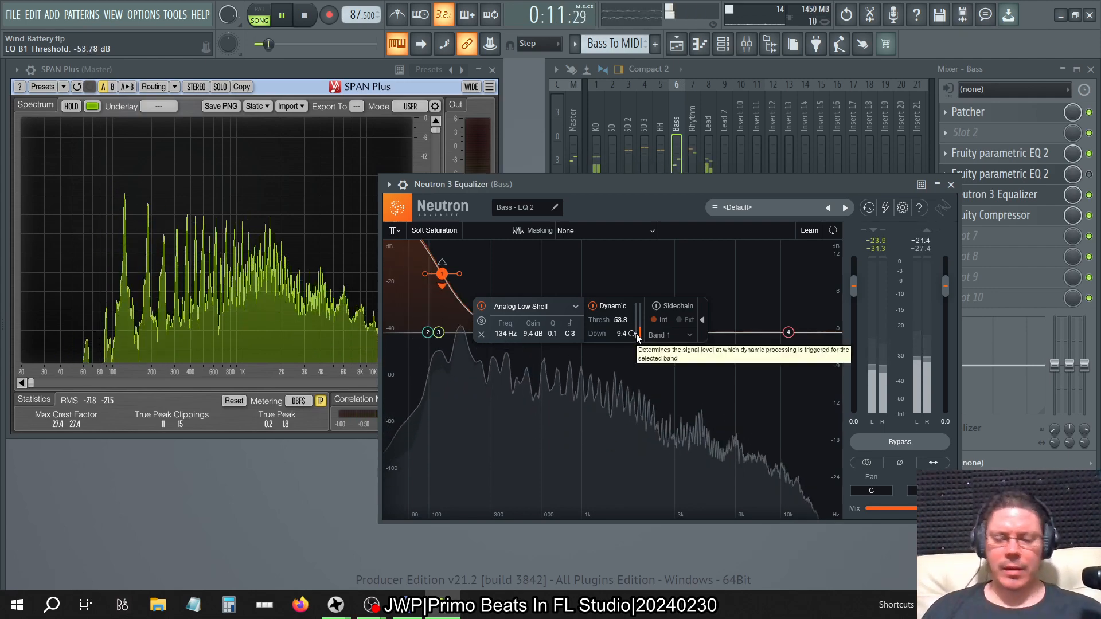
# Step: Delete the Neutron 3 Equalizer from the Bass mixer track's effect slot 5, confirming the removal
pyautogui.click(1014, 67)
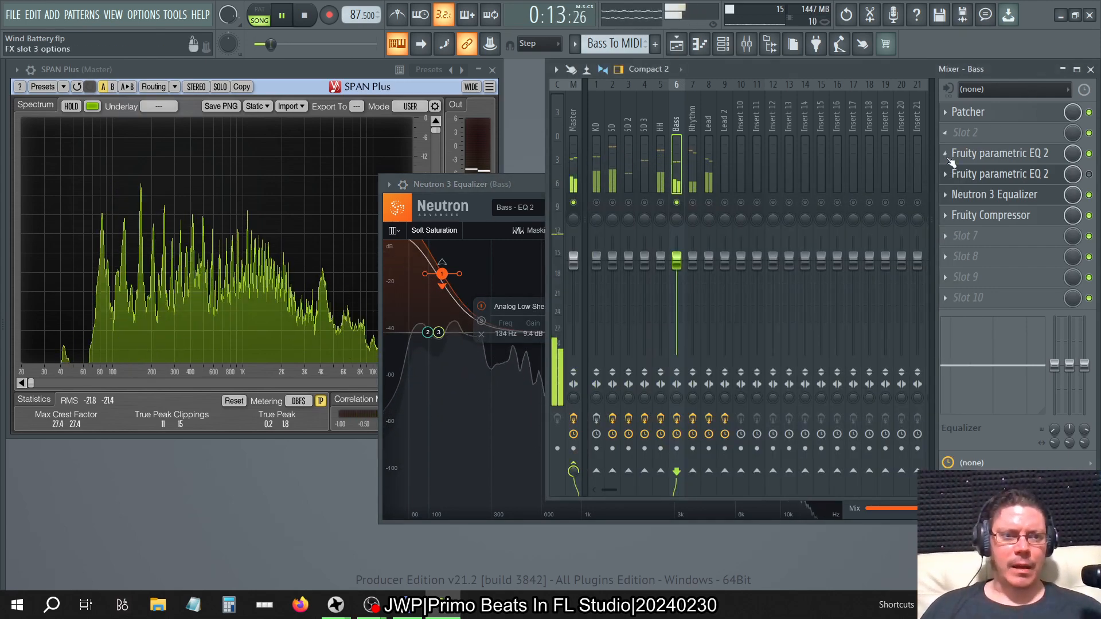
pyautogui.rightClick(948, 196)
pyautogui.click(958, 224)
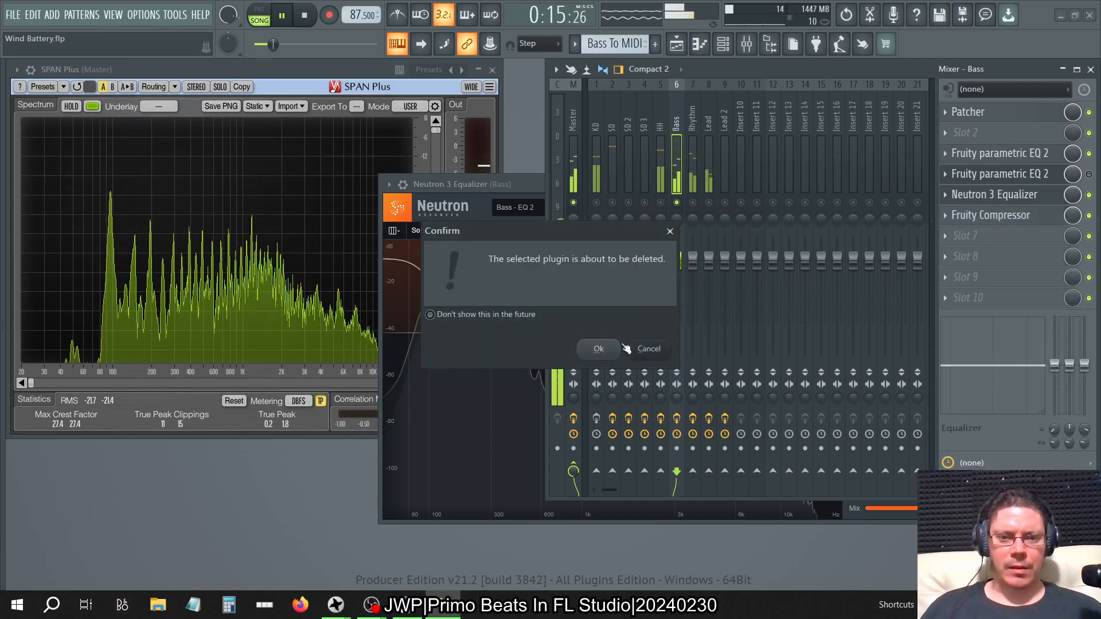
pyautogui.click(601, 349)
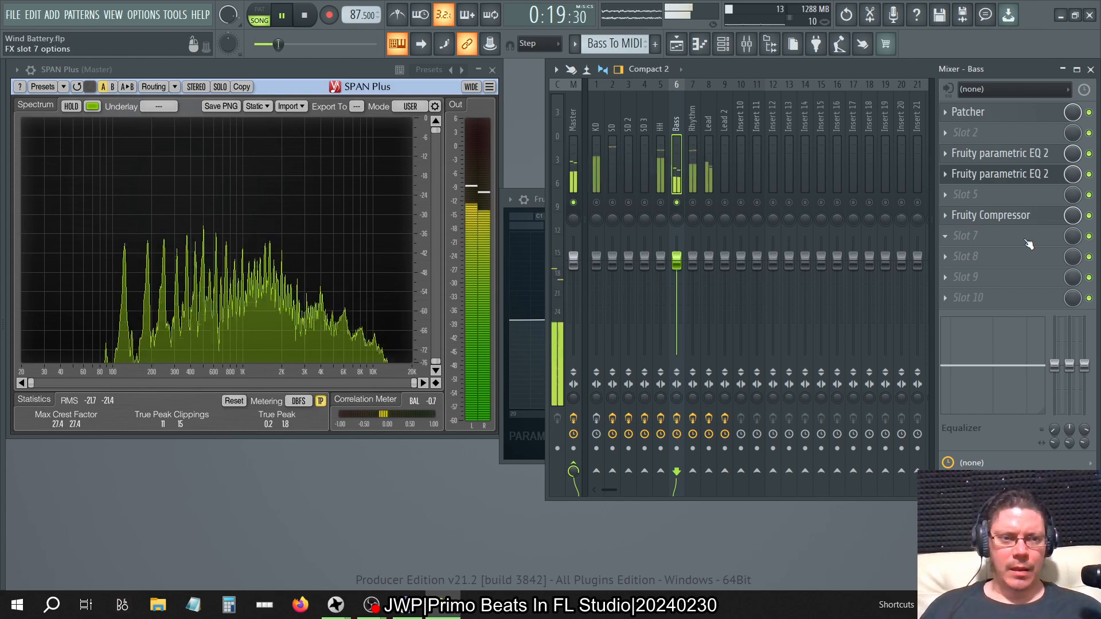
# Step: Check the Fruity parametric EQ 2 in slot 4 and load Maximus into the Bass track's slot 5
pyautogui.click(1027, 174)
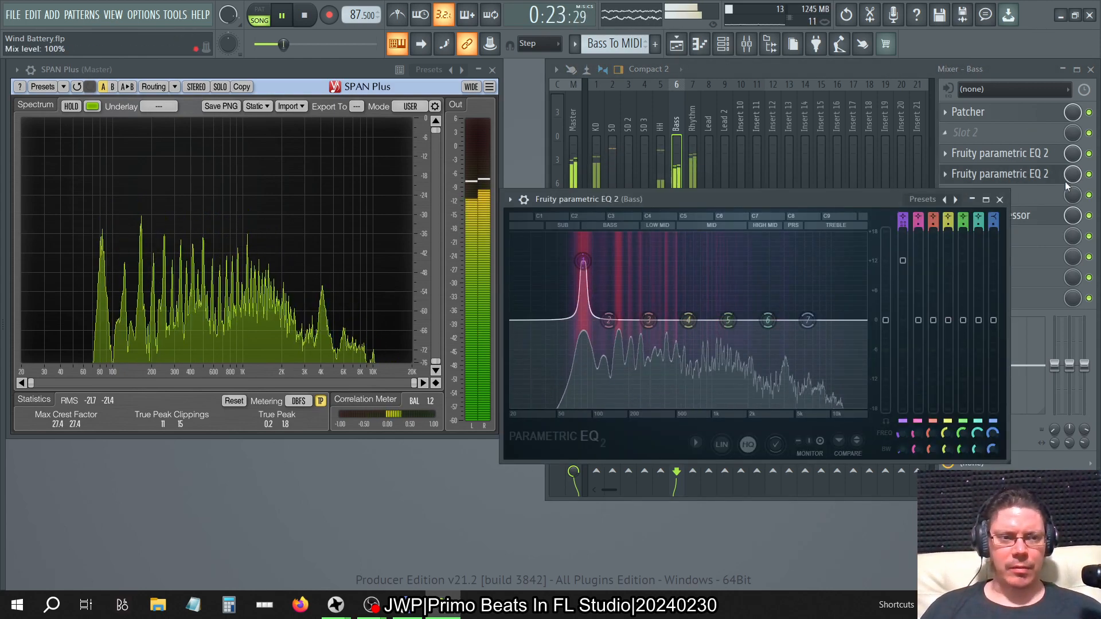
pyautogui.click(1010, 195)
pyautogui.moveTo(958, 211)
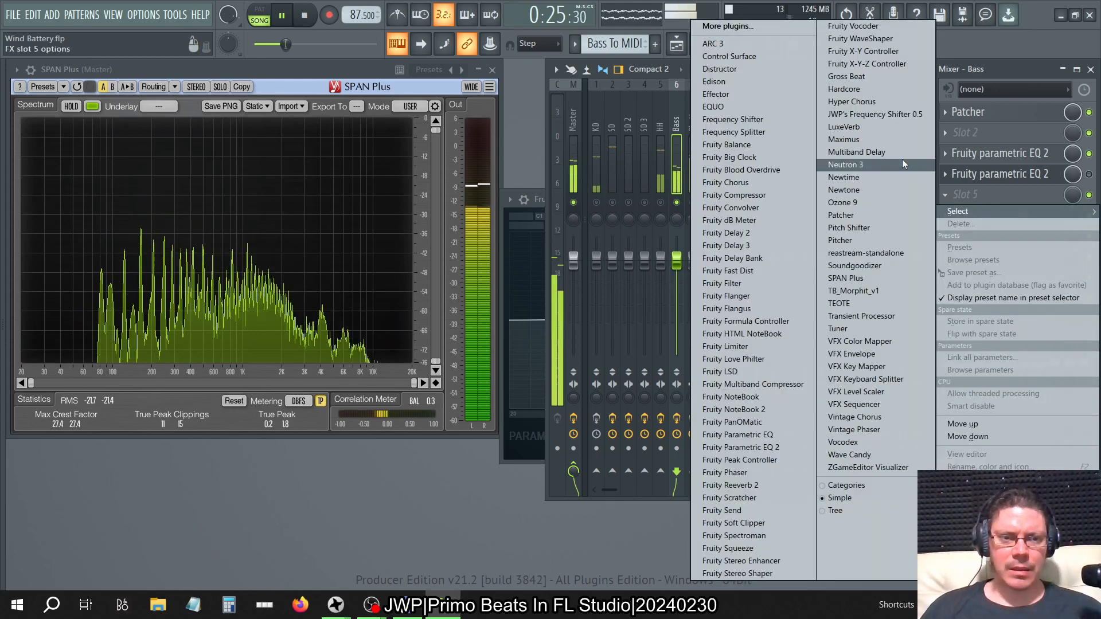
pyautogui.click(866, 143)
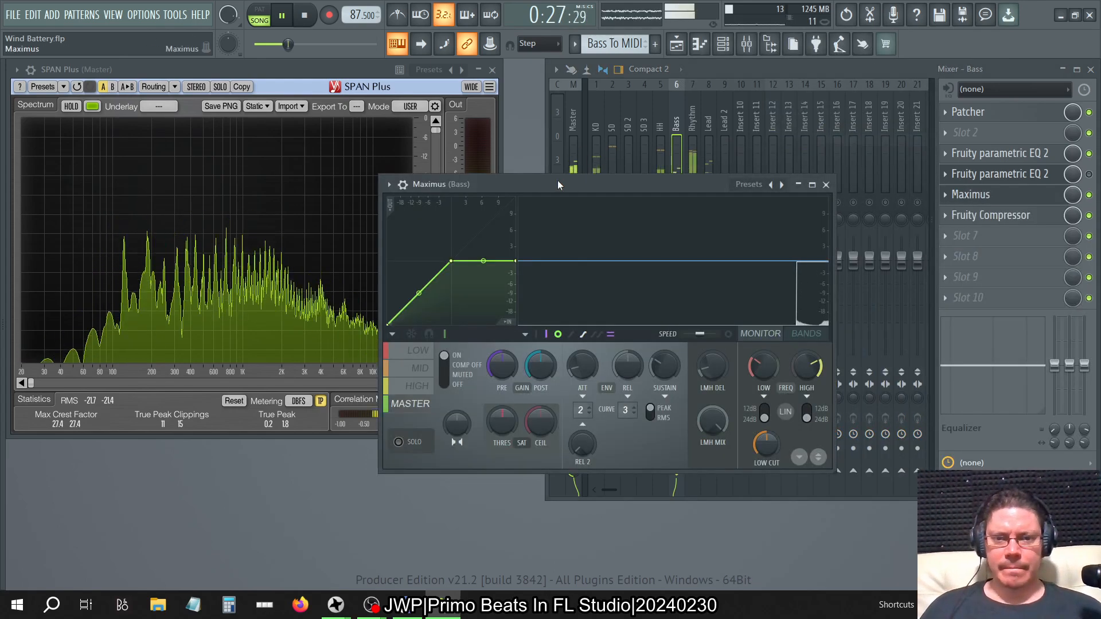
# Step: Load the "De-esser narrow-band" preset in Maximus
pyautogui.moveTo(388, 324); pyautogui.dragTo(366, 383)
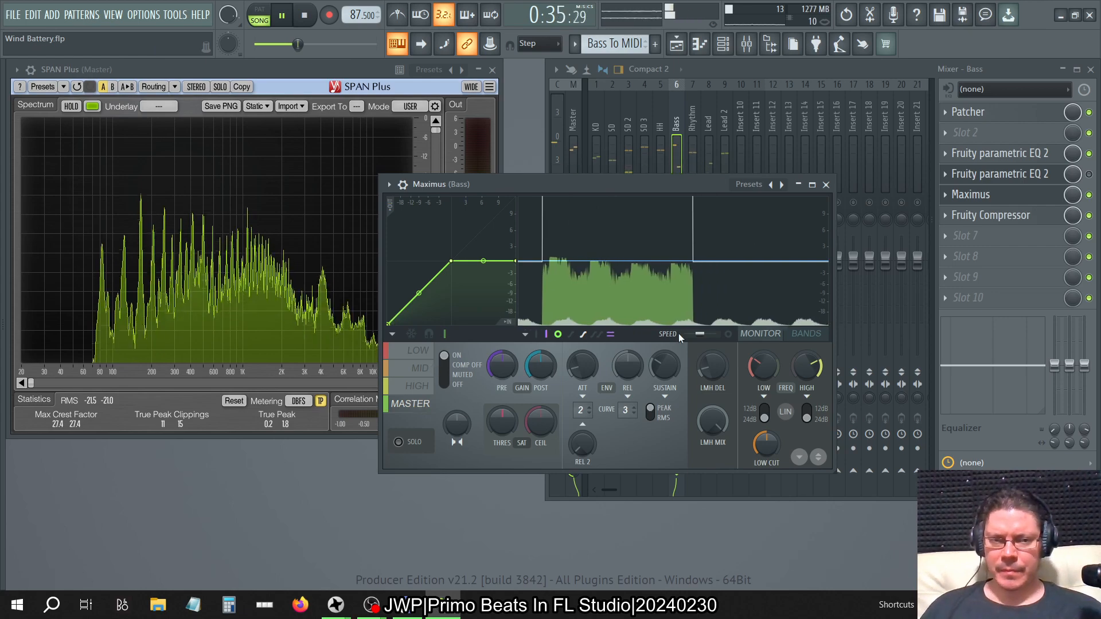
pyautogui.rightClick(781, 185)
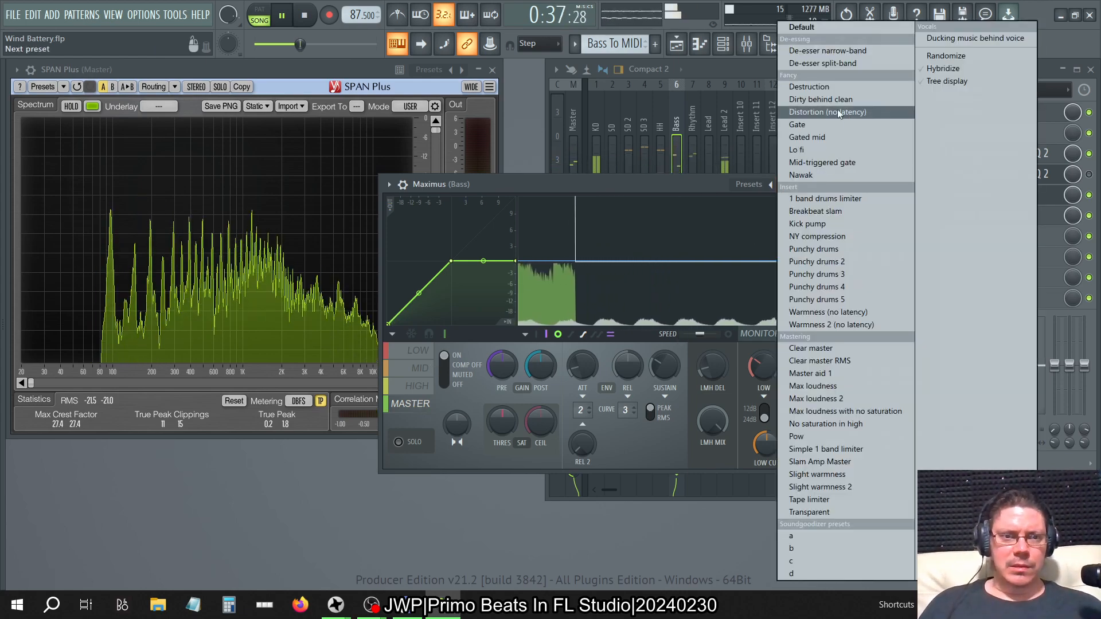
pyautogui.click(826, 52)
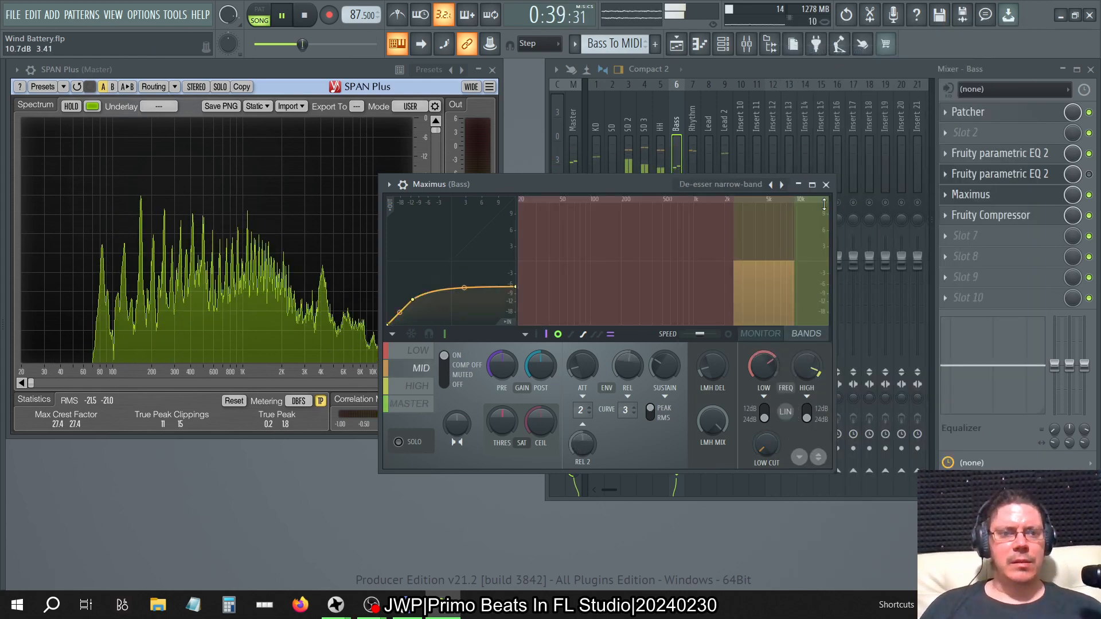
# Step: Delete Maximus from slot 5 of the Bass track and confirm the removal
pyautogui.click(945, 195)
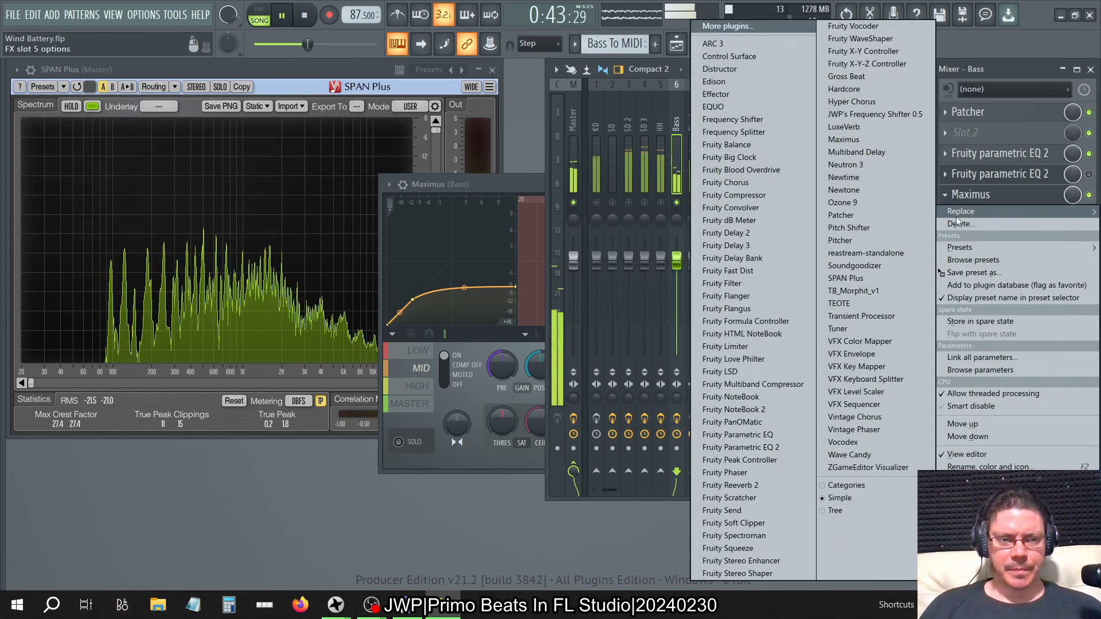
pyautogui.click(957, 224)
pyautogui.click(598, 349)
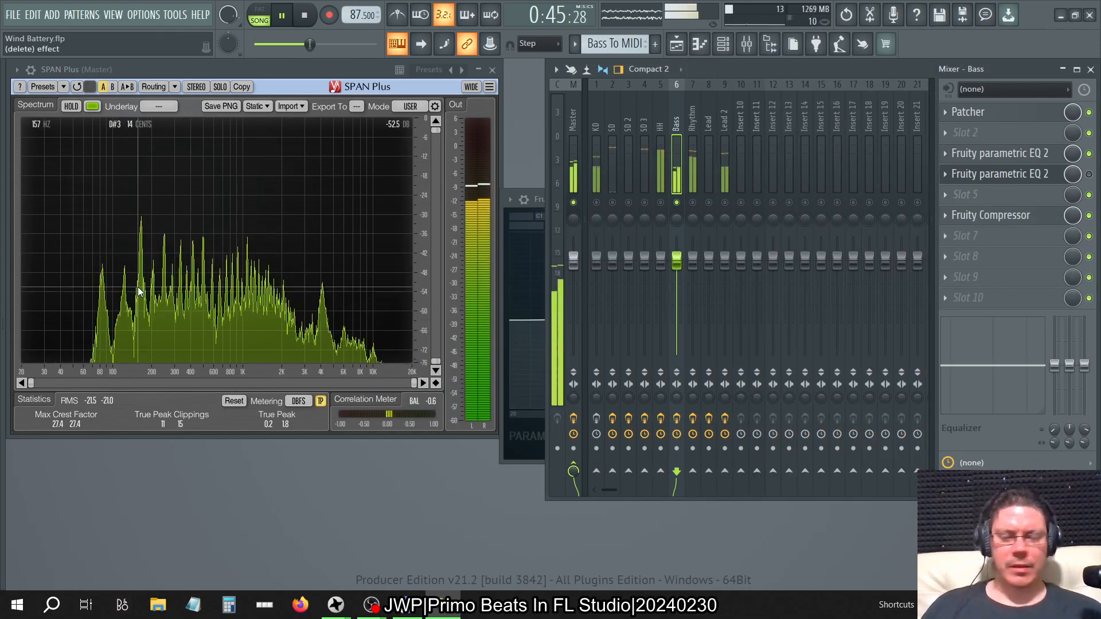
# Step: Add Neutron 3 Equalizer from the installed VST3 effects to slot 5 of the Bass track
pyautogui.hotkey('alt', 'F8')
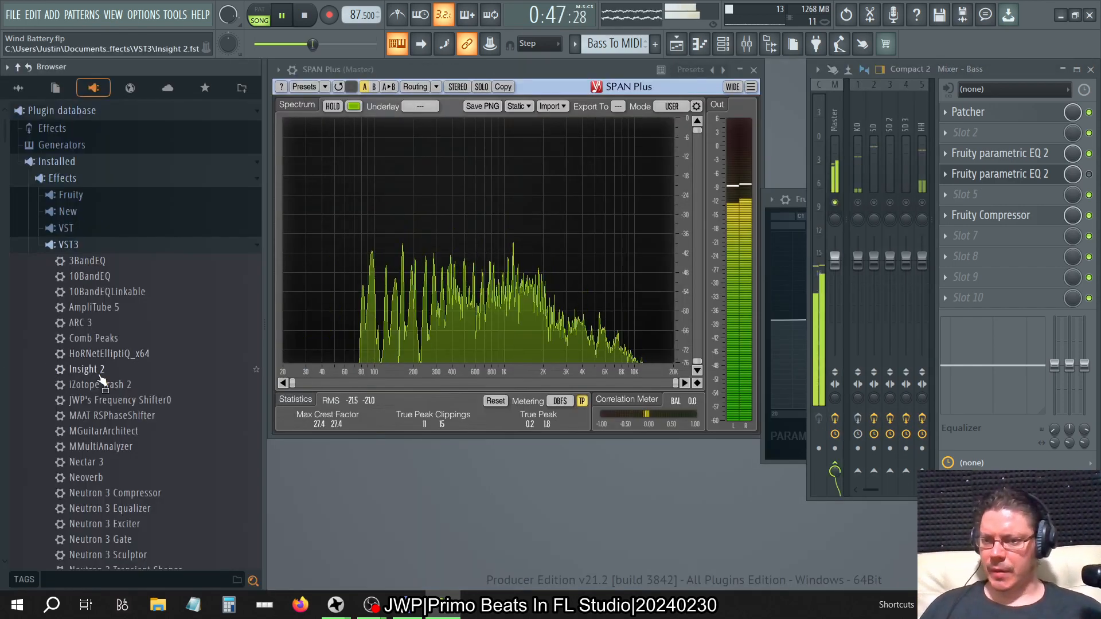
pyautogui.scroll(-8, 98, 378)
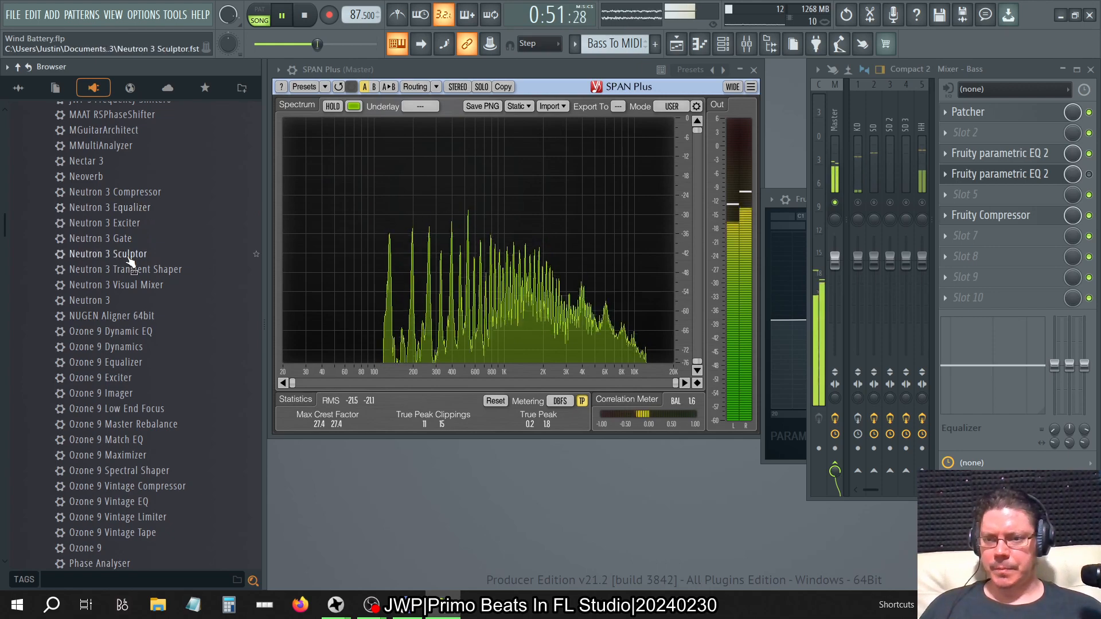
pyautogui.click(130, 210)
pyautogui.moveTo(131, 212); pyautogui.dragTo(1031, 200)
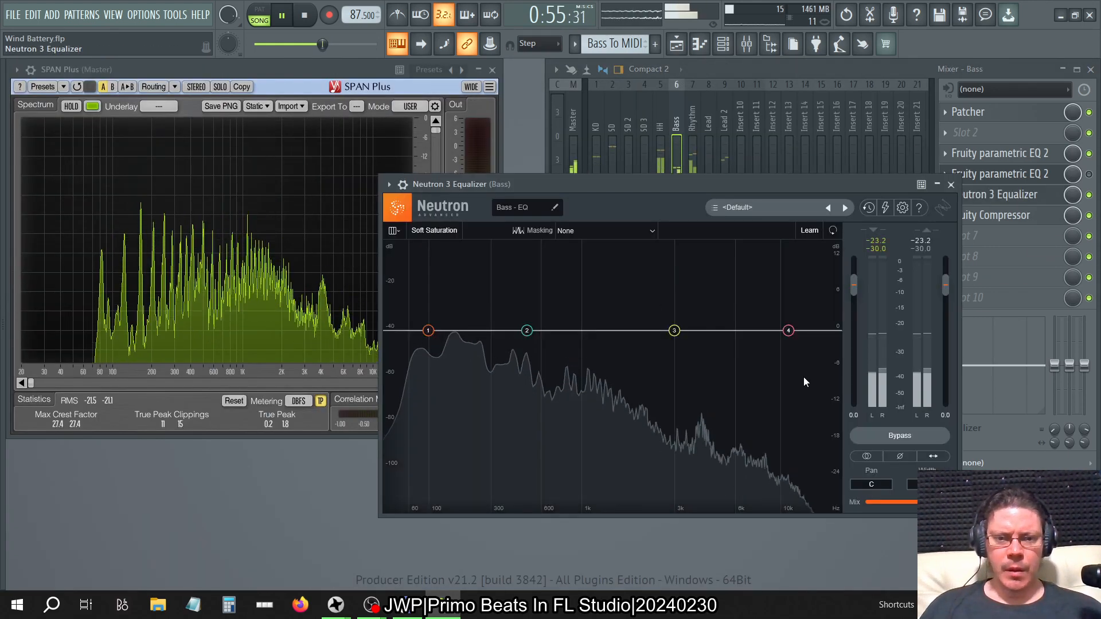
# Step: Enable dynamic processing on band 1 of the equalizer and raise its low shelf slightly at a higher frequency
pyautogui.click(428, 331)
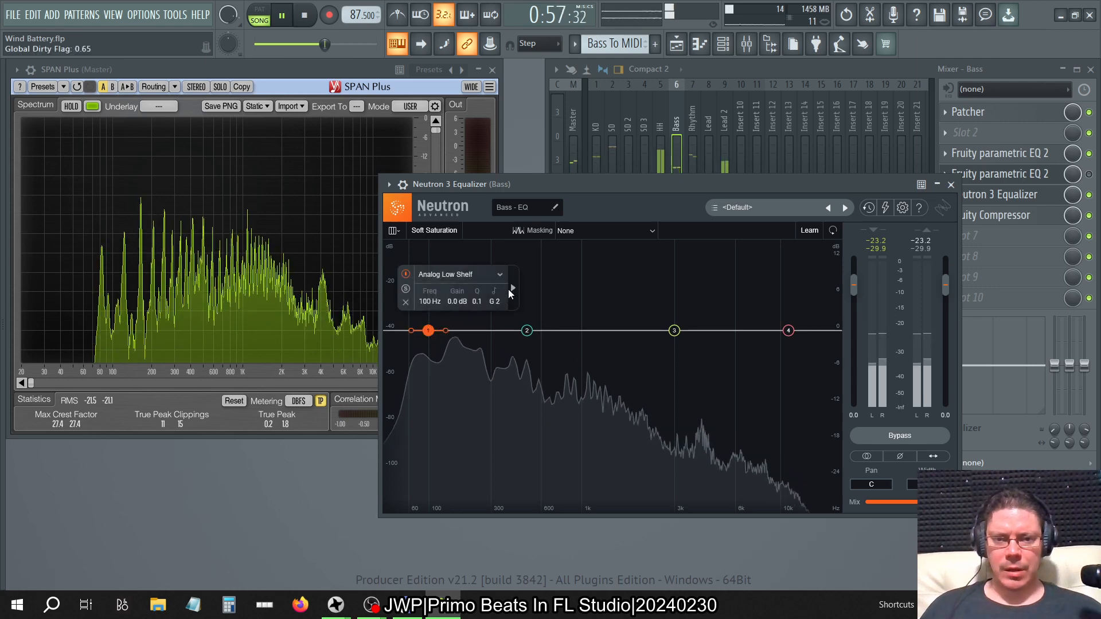
pyautogui.click(547, 292)
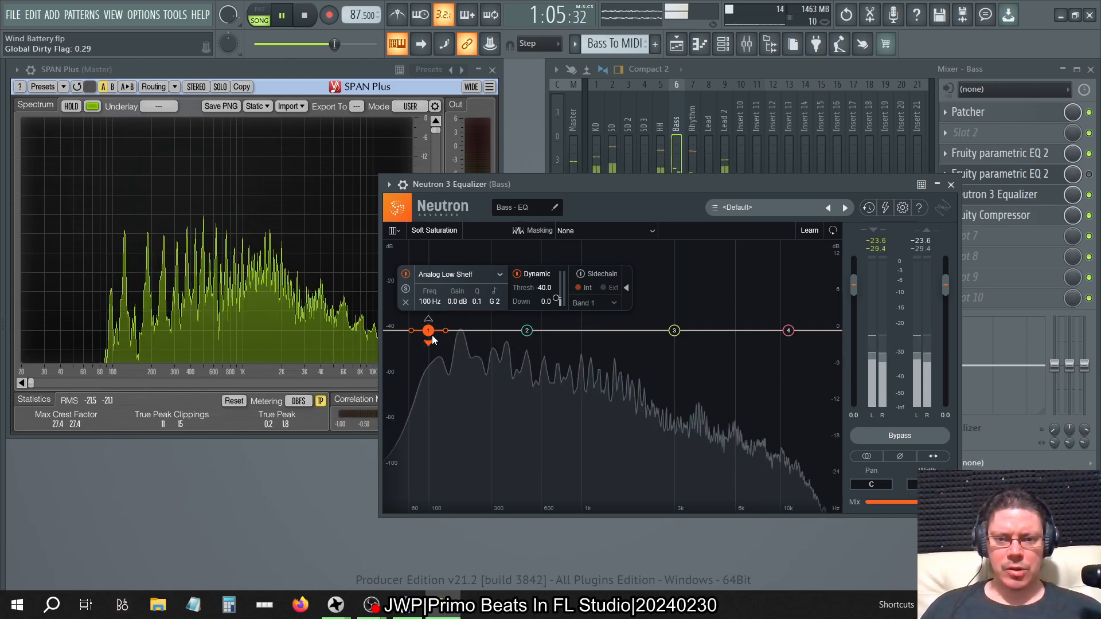
pyautogui.moveTo(429, 331); pyautogui.dragTo(471, 319)
# Step: Change band 1 to a Bell filter boosted about 7.3 dB at 108 Hz, with a Q of 40
pyautogui.click(502, 262)
pyautogui.moveTo(480, 276)
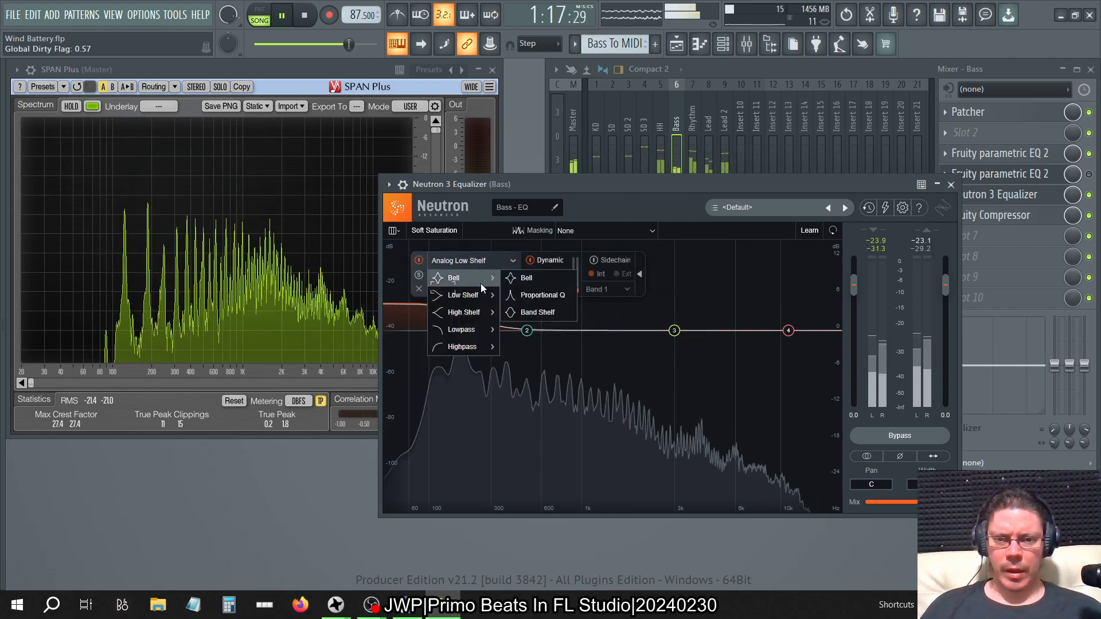
pyautogui.click(527, 276)
pyautogui.moveTo(474, 322); pyautogui.dragTo(432, 286)
pyautogui.moveTo(532, 346); pyautogui.dragTo(556, 363)
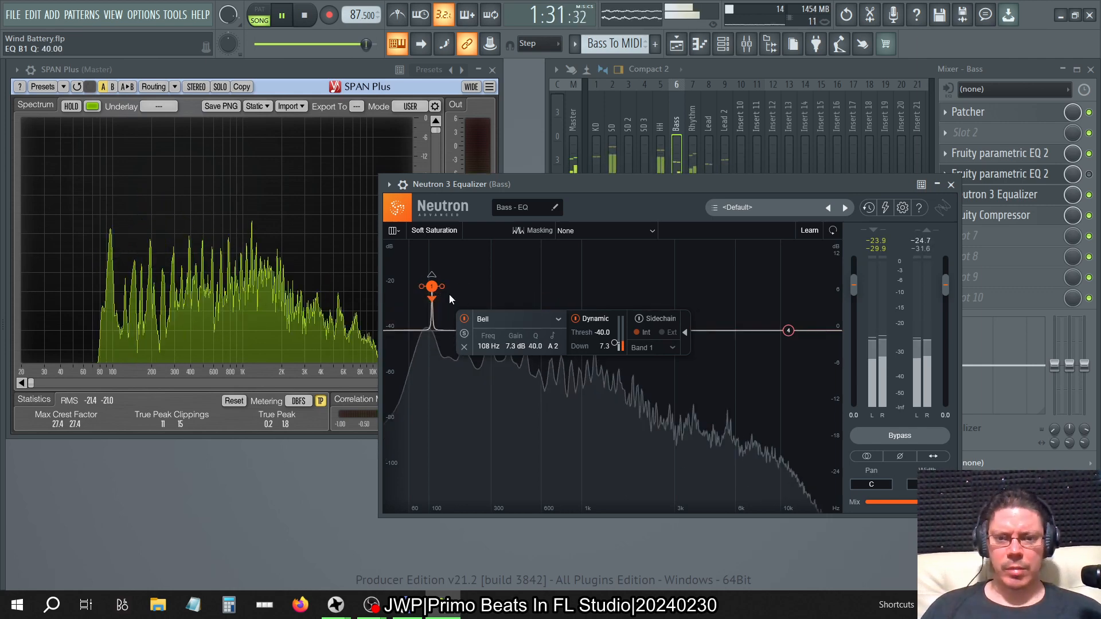
# Step: Move band 1 to about 110 Hz with its gain set to 0 dB and its Q to about 4.2
pyautogui.moveTo(432, 286); pyautogui.dragTo(435, 328)
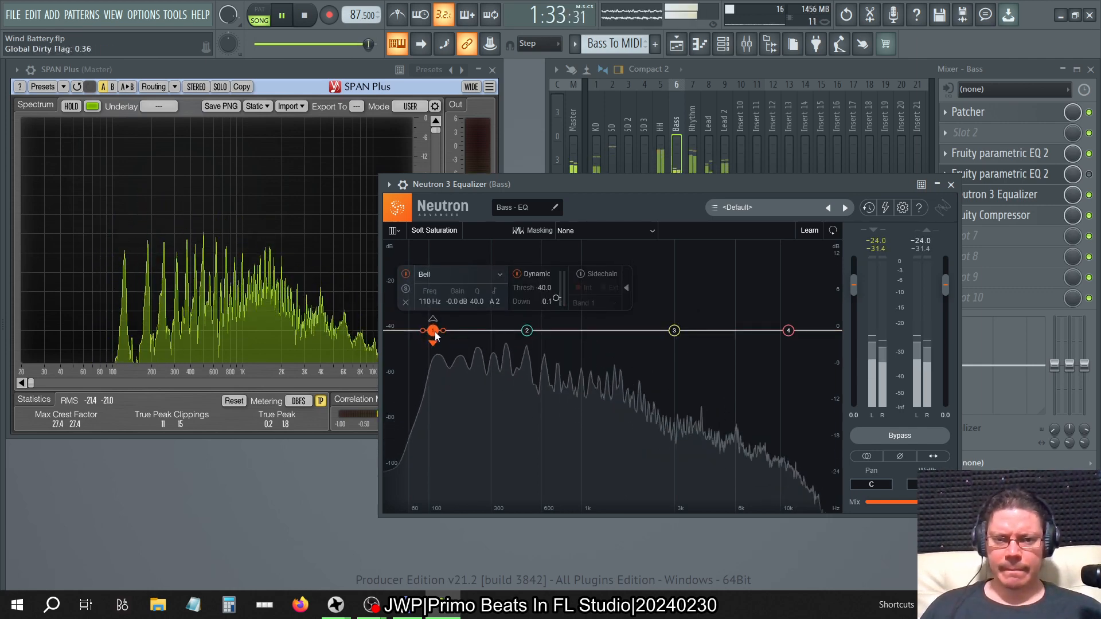
pyautogui.moveTo(457, 301)
pyautogui.mouseDown()
pyautogui.moveTo(456, 282)
pyautogui.moveTo(453, 315)
pyautogui.mouseUp()
pyautogui.doubleClick(452, 300)
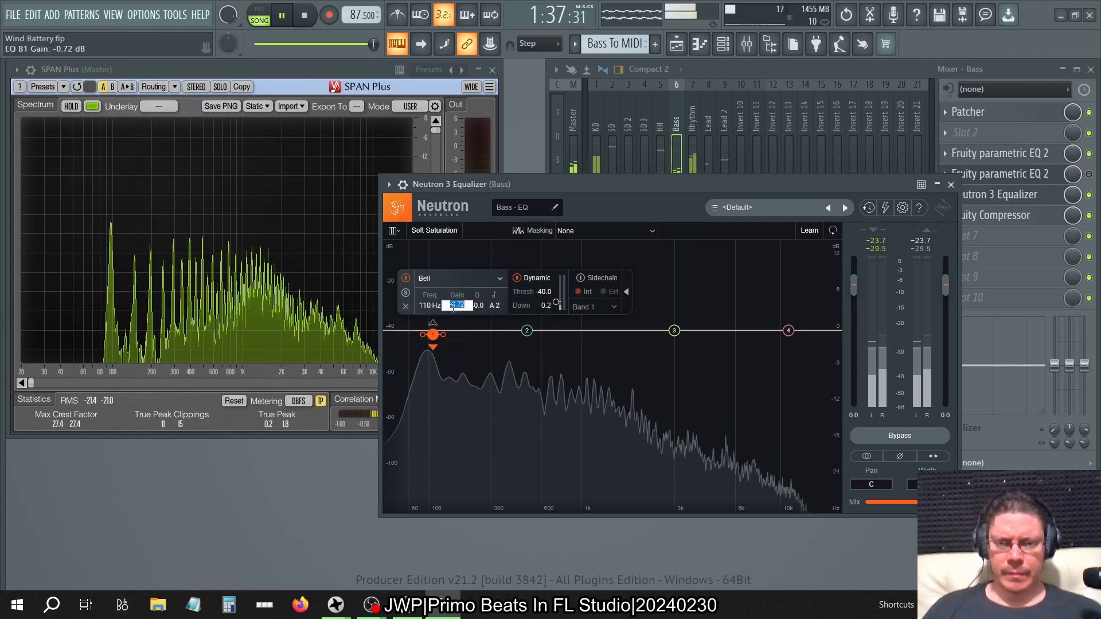
pyautogui.write('0')
pyautogui.press('Return')
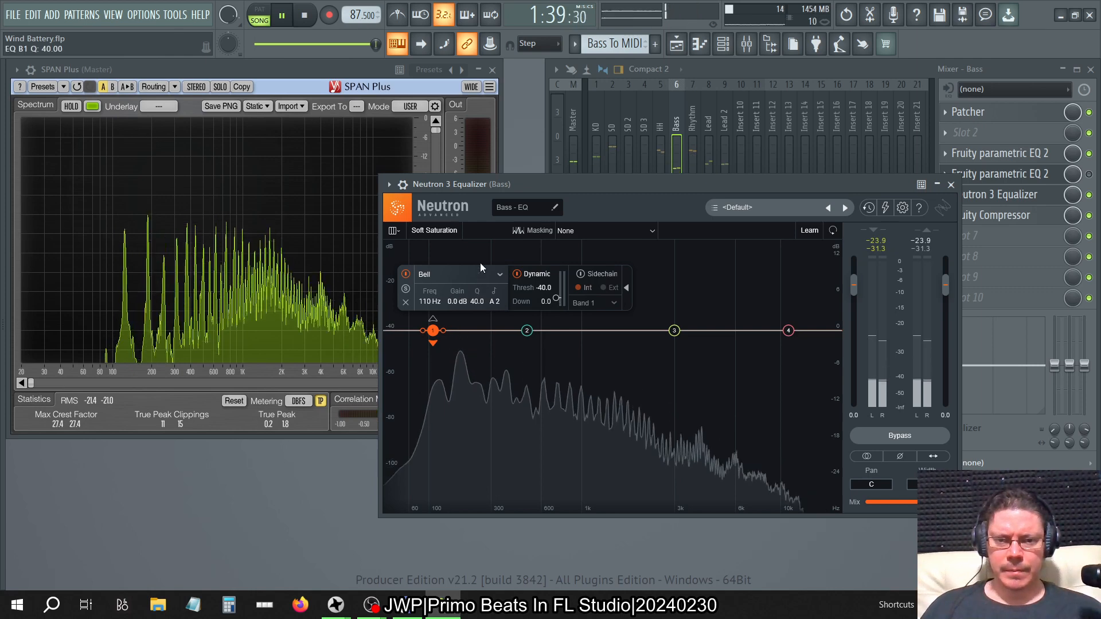
pyautogui.moveTo(480, 301); pyautogui.dragTo(533, 5)
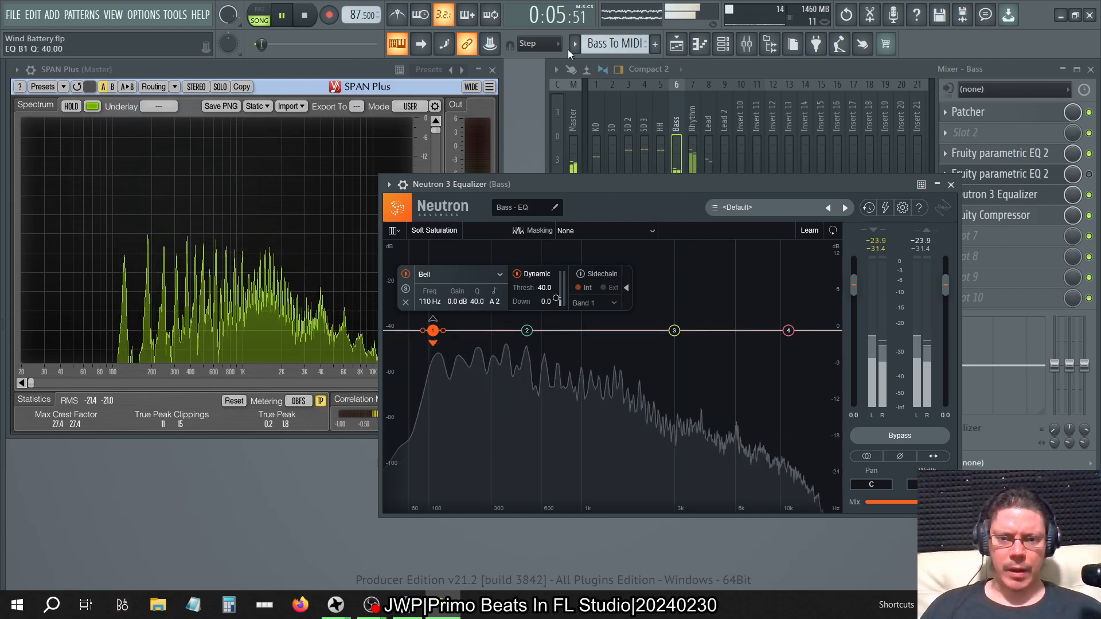
pyautogui.moveTo(568, 49); pyautogui.dragTo(531, 332)
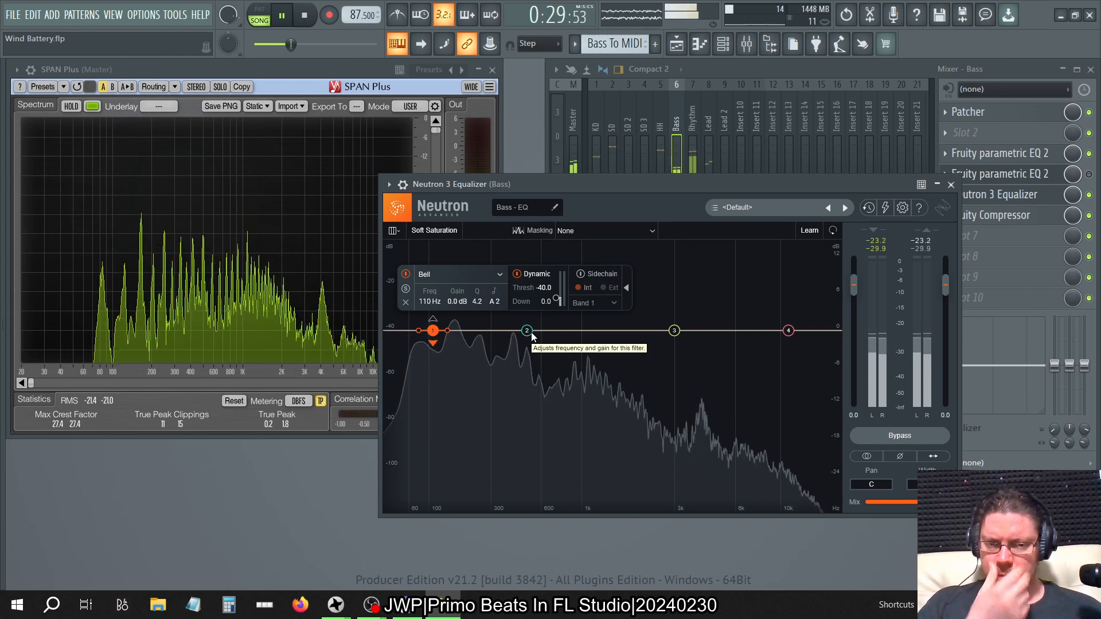
# Step: Stop playback and switch band 1's dynamic mode to Up, boosted about 5.1 dB at 110 Hz
pyautogui.press('space')
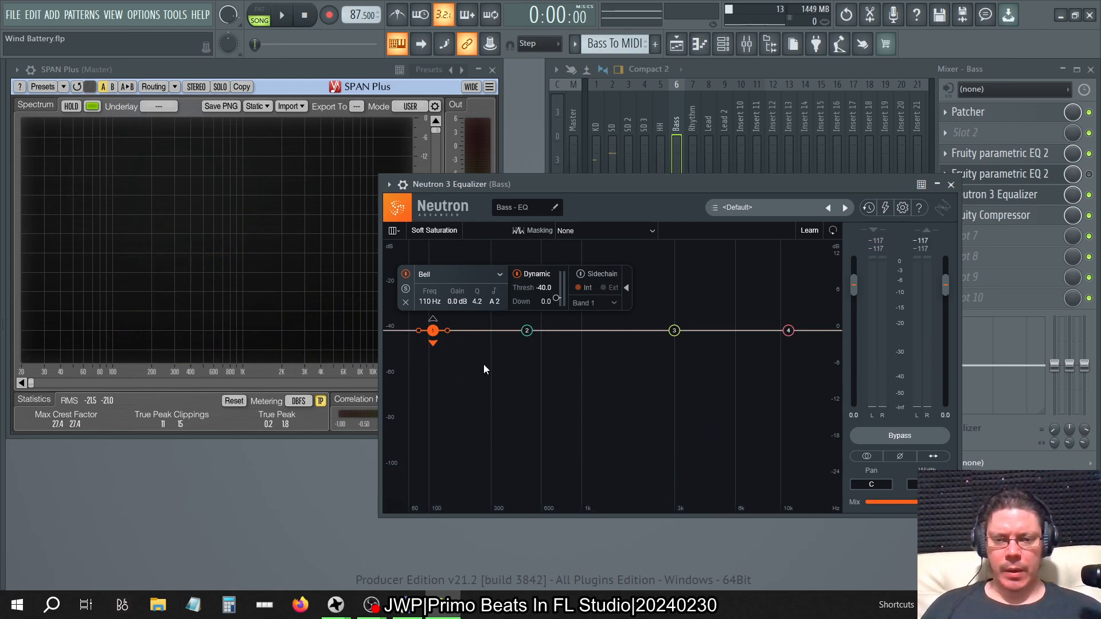
pyautogui.click(433, 319)
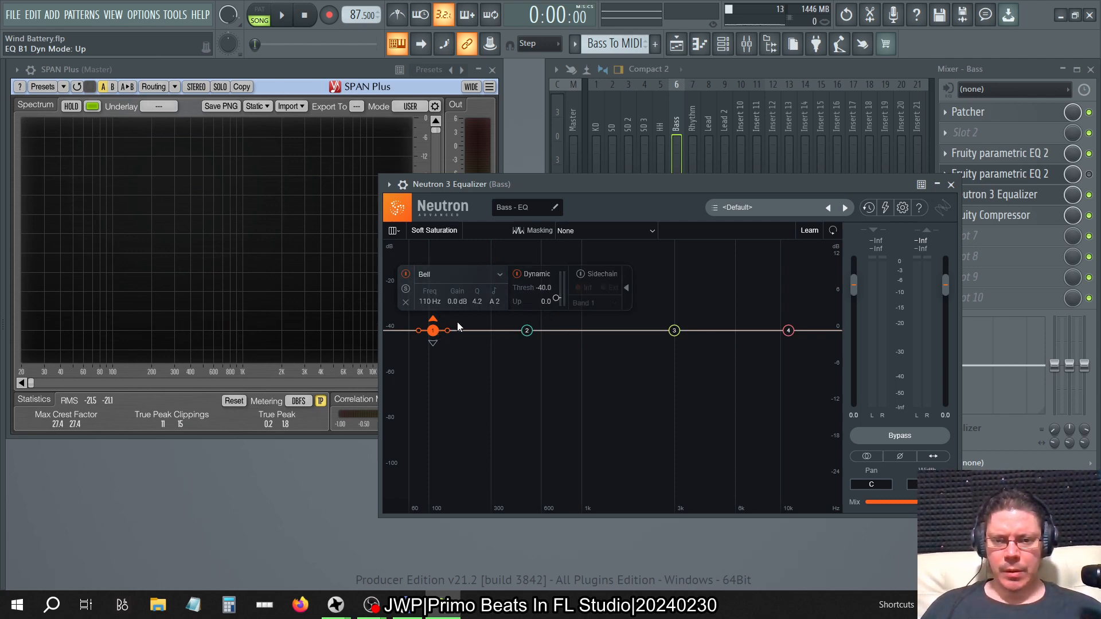
pyautogui.moveTo(433, 330); pyautogui.dragTo(434, 306)
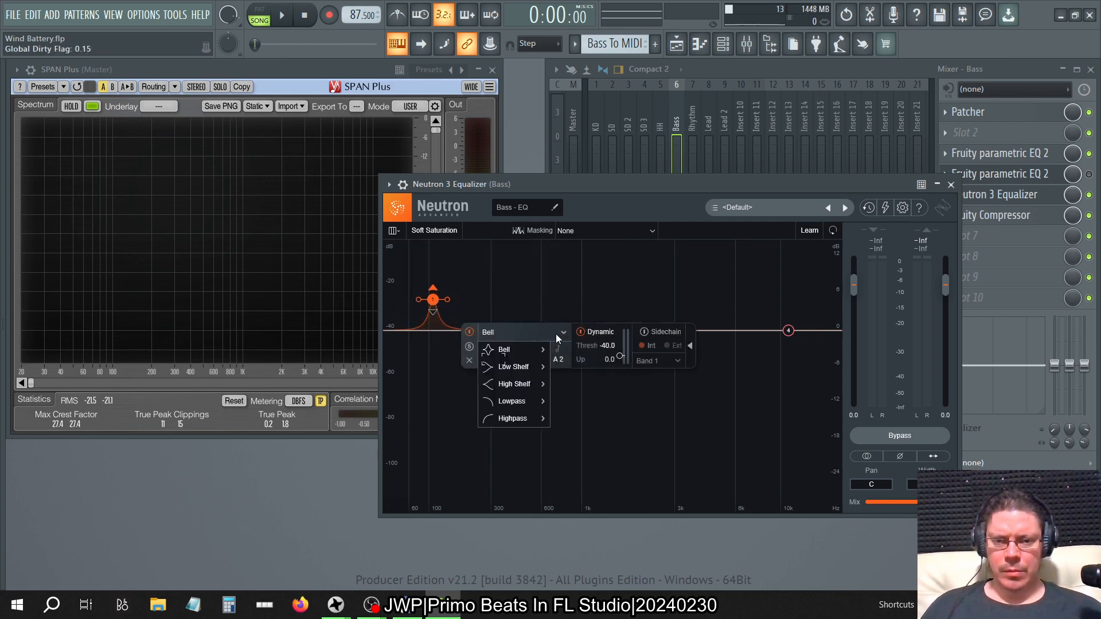
# Step: Lower band 1's Q to 1.0 and change its filter type to Band Shelf
pyautogui.click(539, 349)
pyautogui.click(528, 332)
pyautogui.moveTo(532, 347)
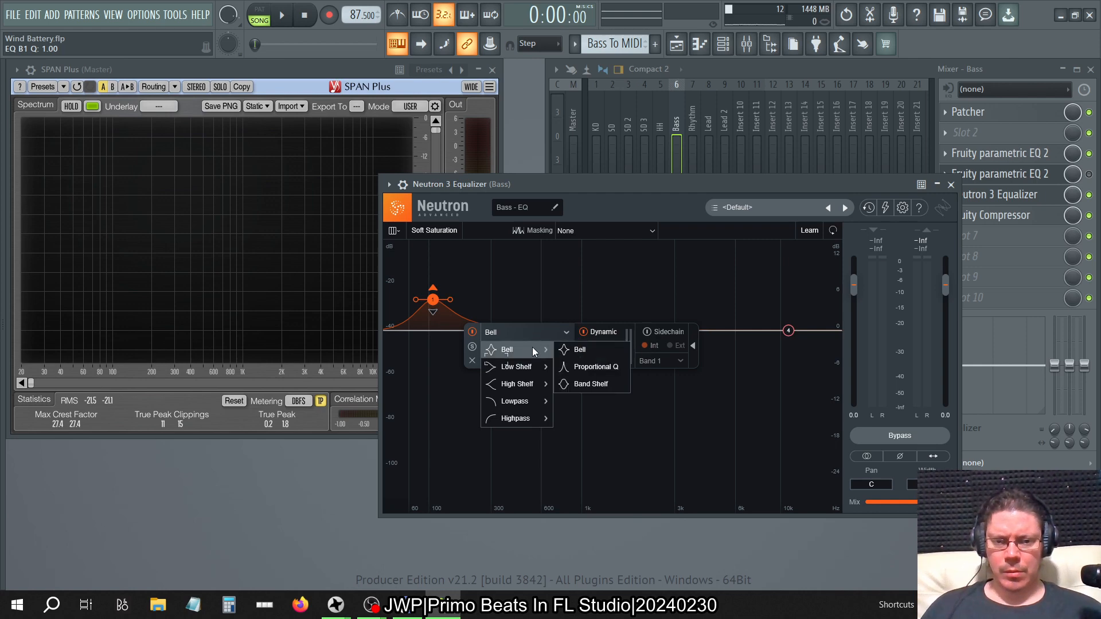
pyautogui.click(588, 384)
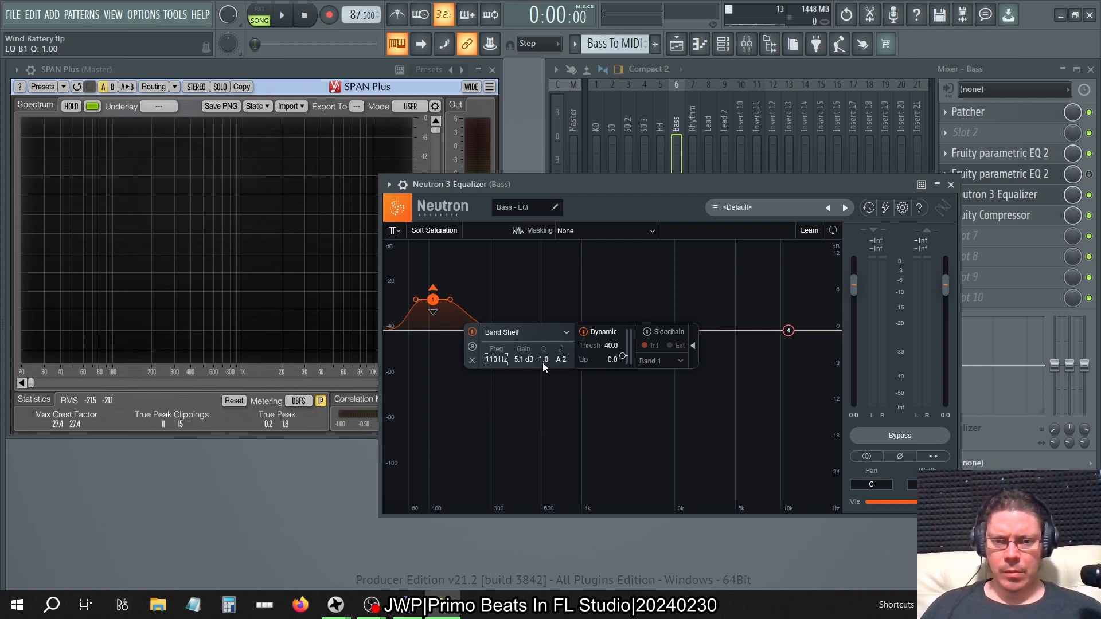
# Step: Try band 1's Band Shelf at narrower and wider Q values, from 0.5 up to 8.1, ending at 10
pyautogui.scroll(5, 542, 362)
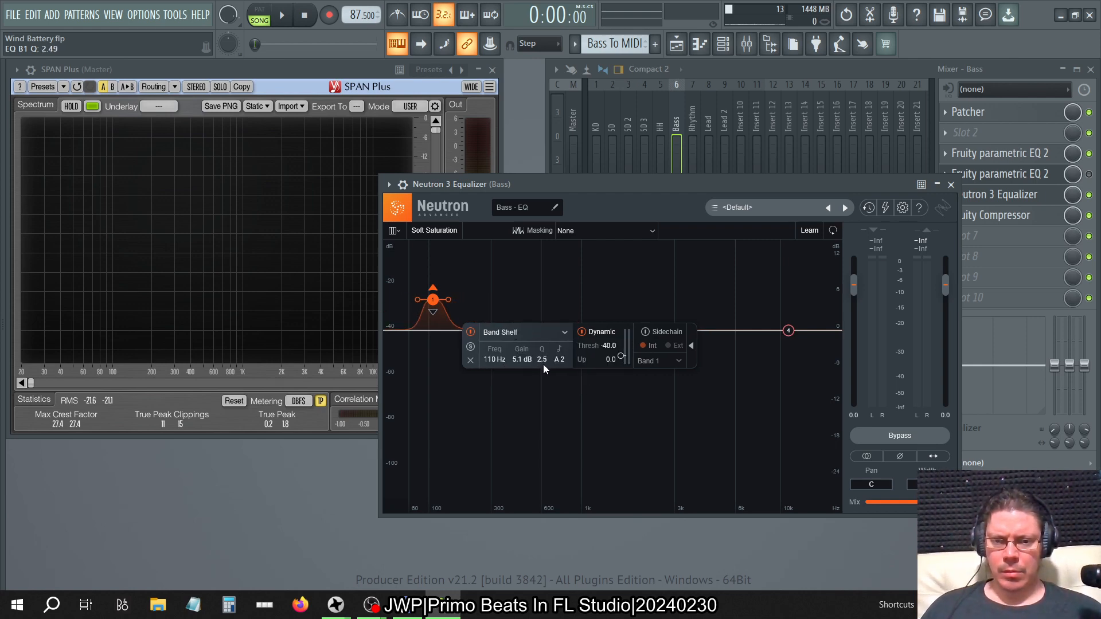
pyautogui.scroll(-5, 542, 362)
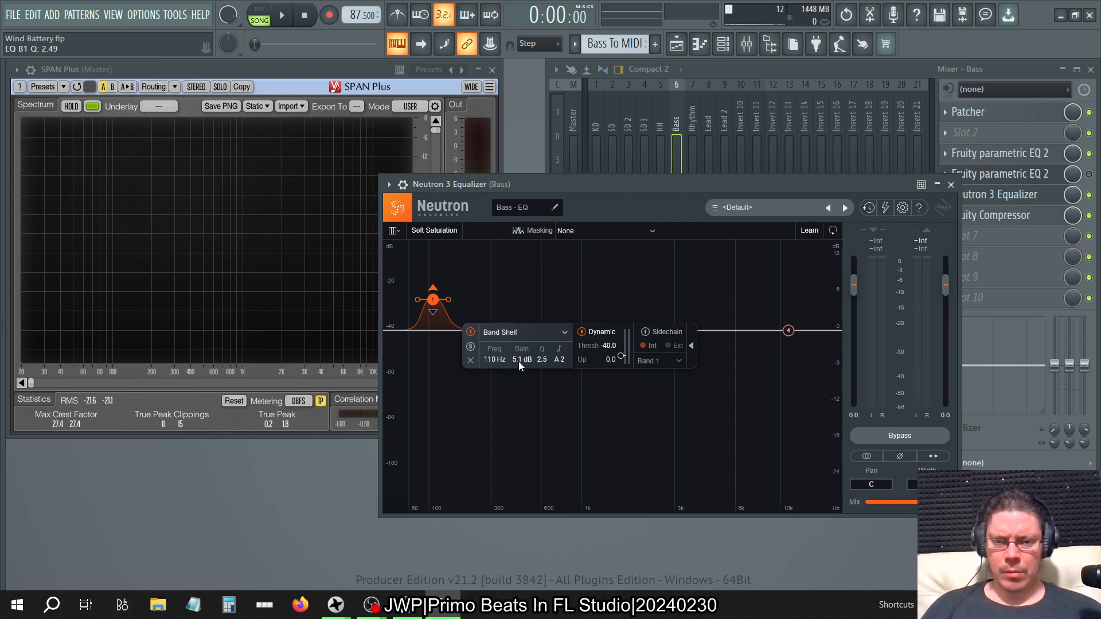
pyautogui.scroll(4, 520, 366)
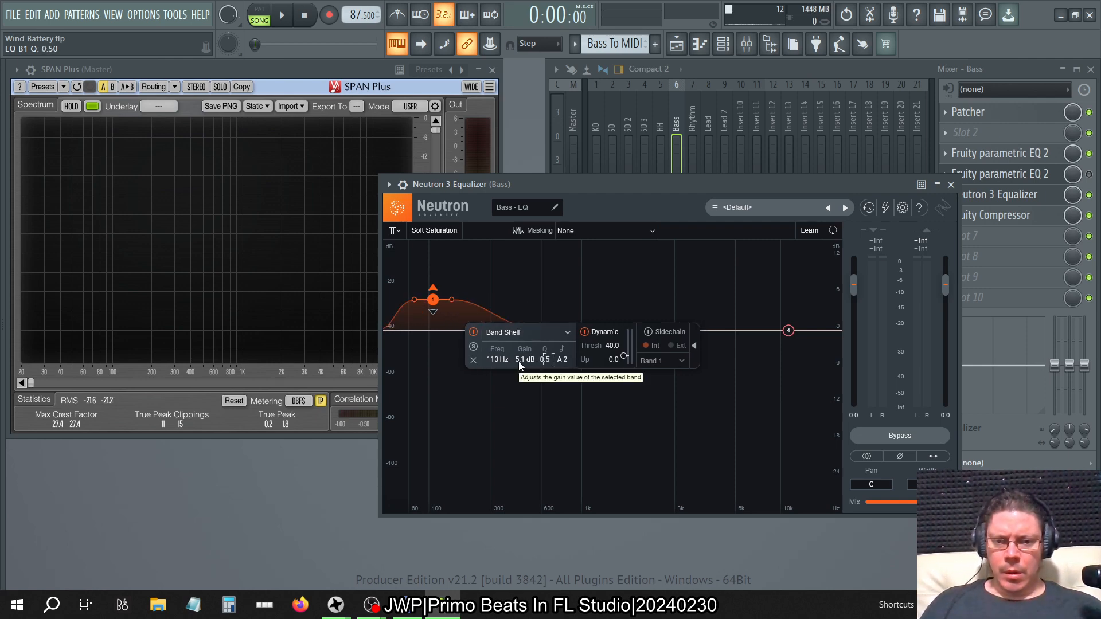
pyautogui.scroll(7, 519, 361)
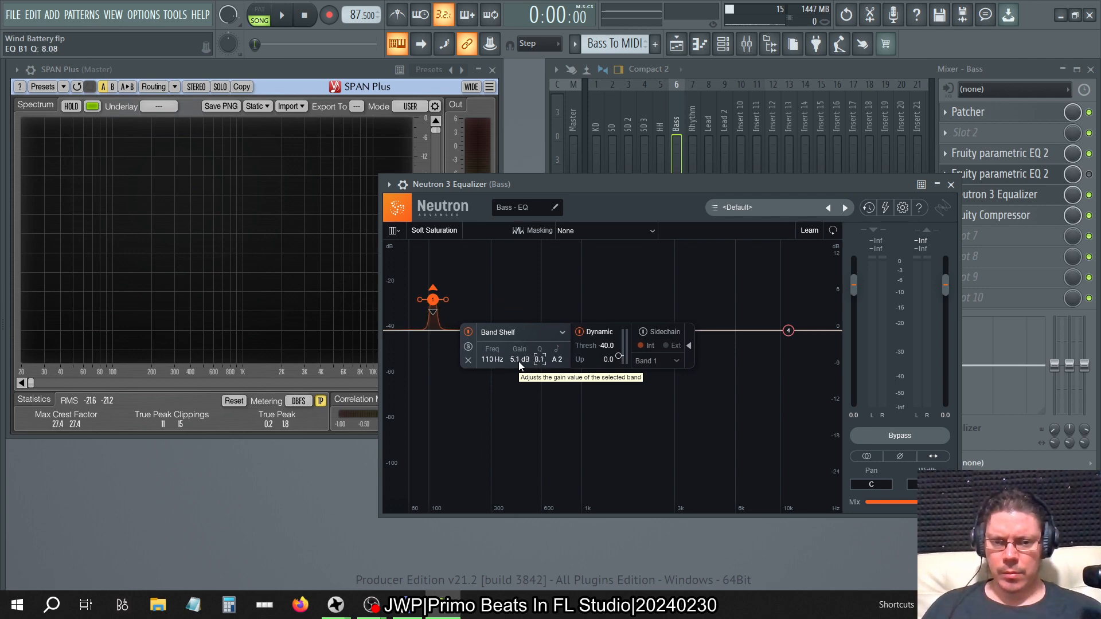
pyautogui.scroll(2, 519, 361)
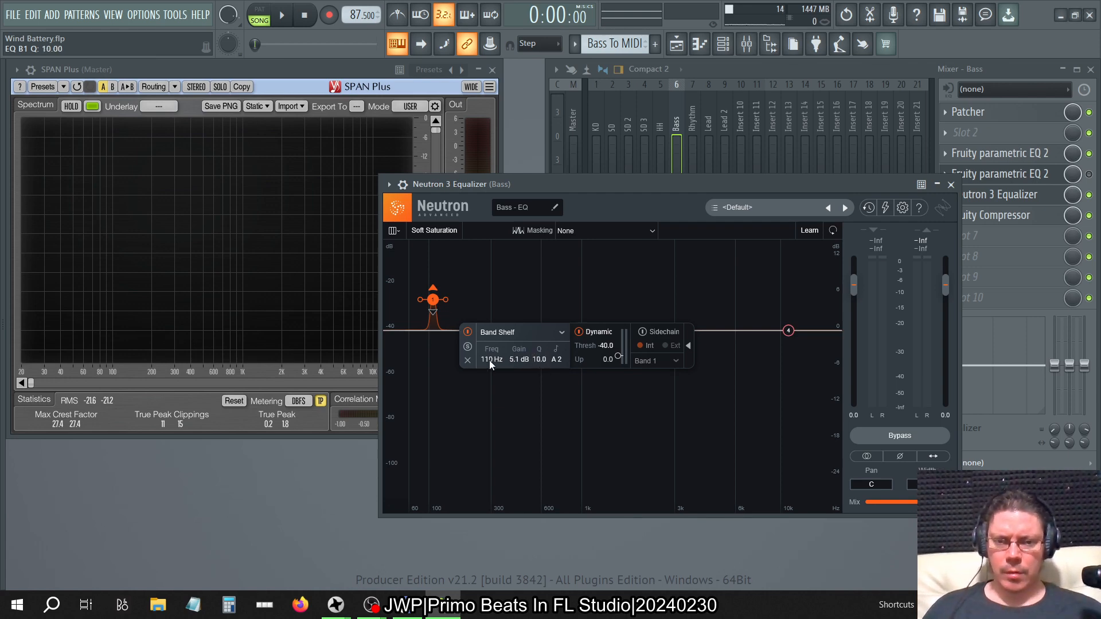
# Step: Lower band 1's frequency to about 83 Hz
pyautogui.scroll(-6, 490, 360)
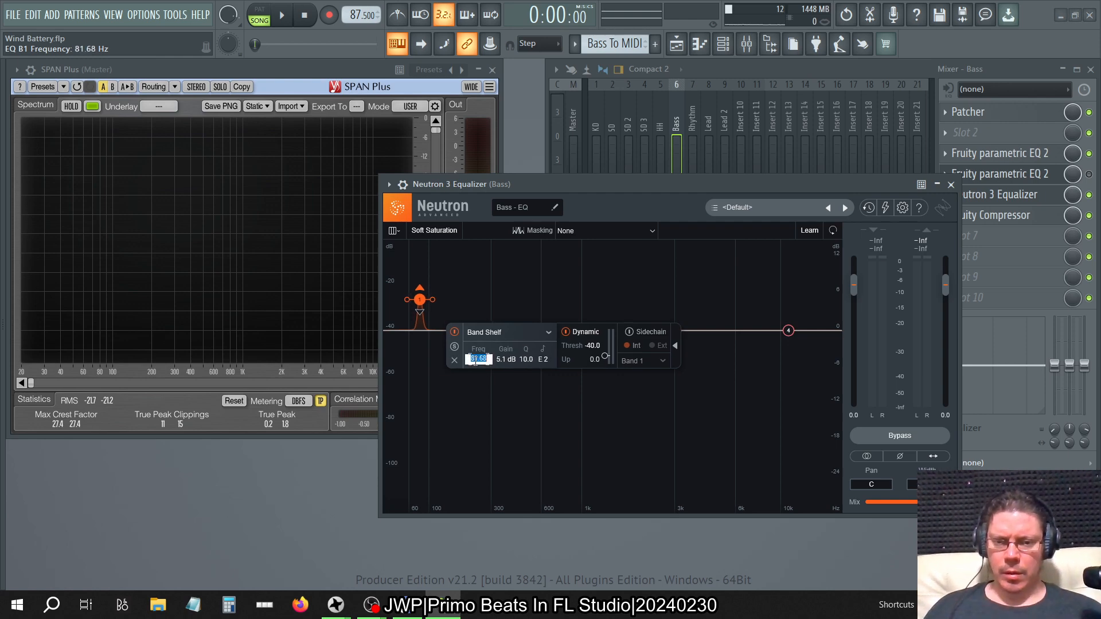
pyautogui.doubleClick(476, 360)
pyautogui.write('9')
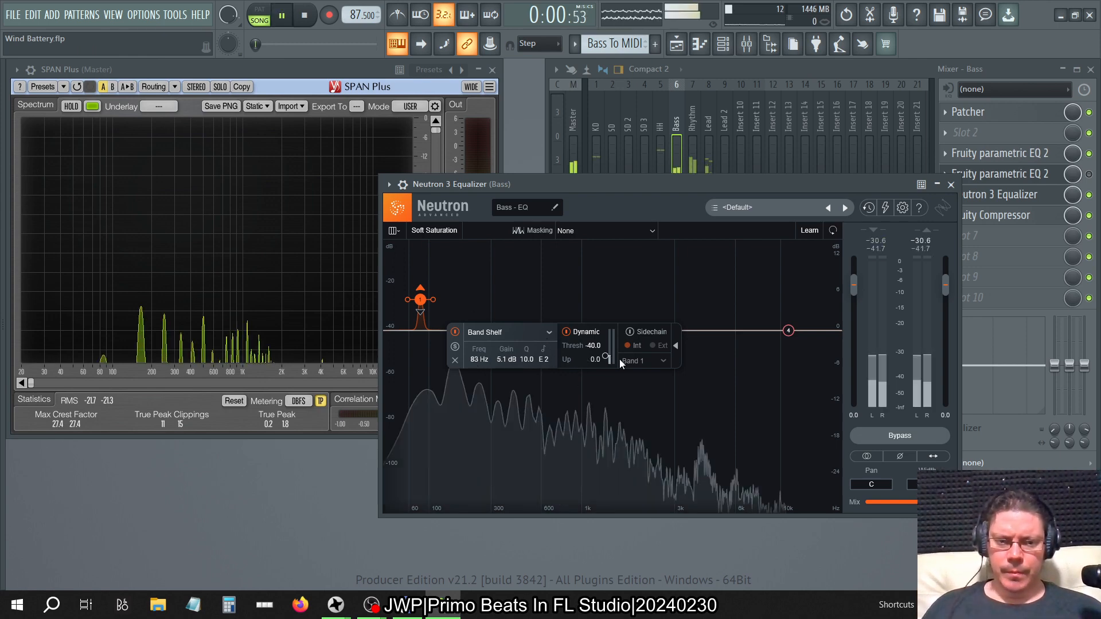
# Step: Raise band 1's dynamic threshold to 0.0, stop playback and bring the Neutron 3 Equalizer back in front of the mixer
pyautogui.moveTo(606, 357); pyautogui.dragTo(621, 229)
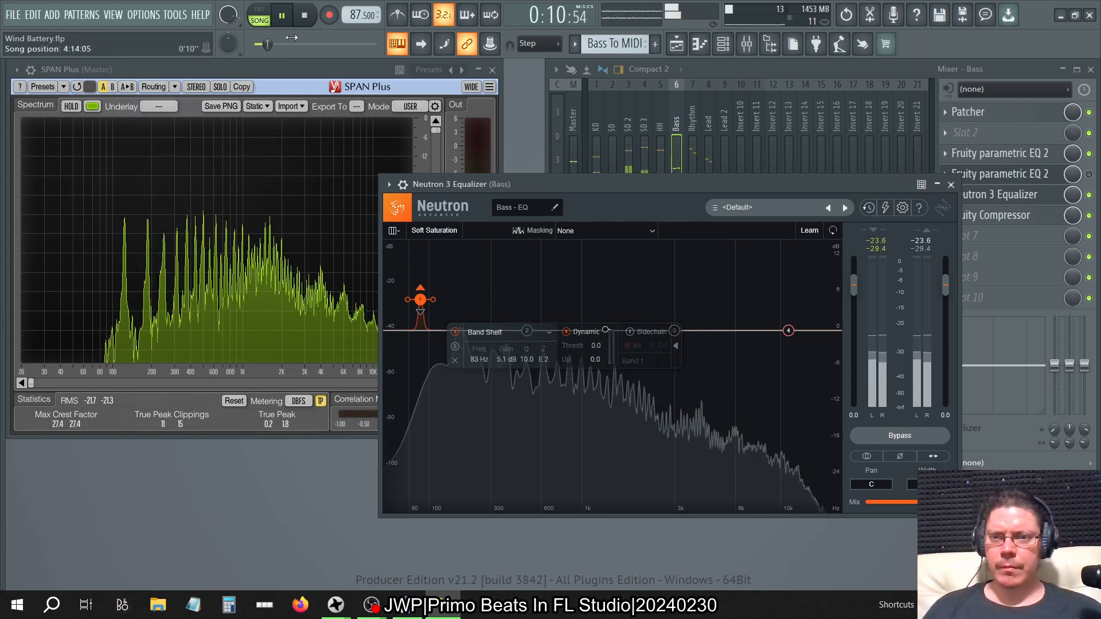
pyautogui.press('space')
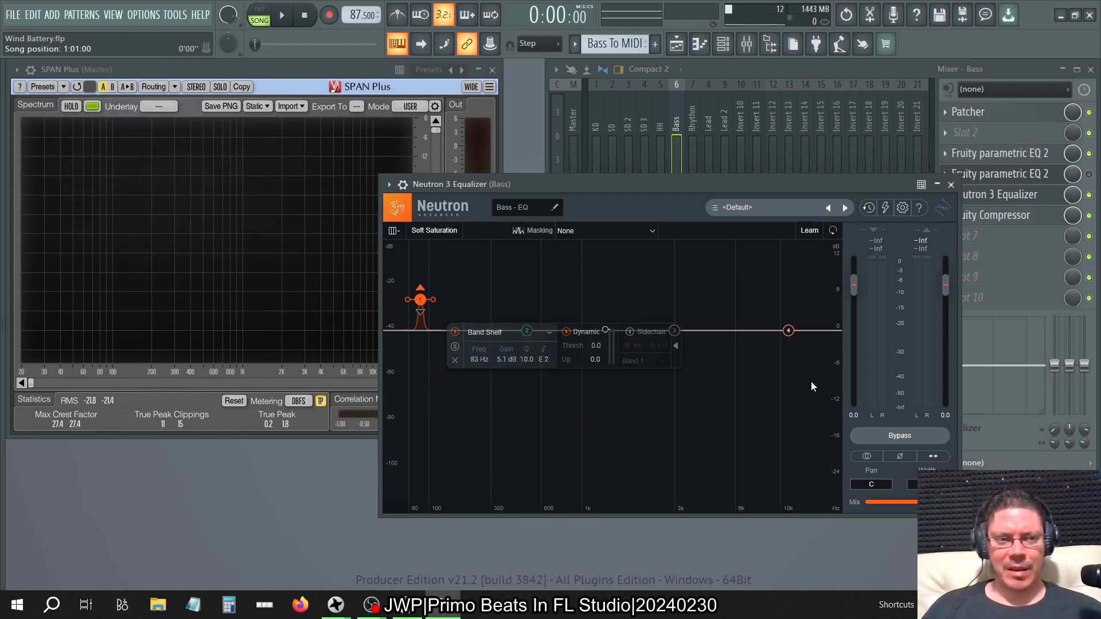
pyautogui.click(1019, 67)
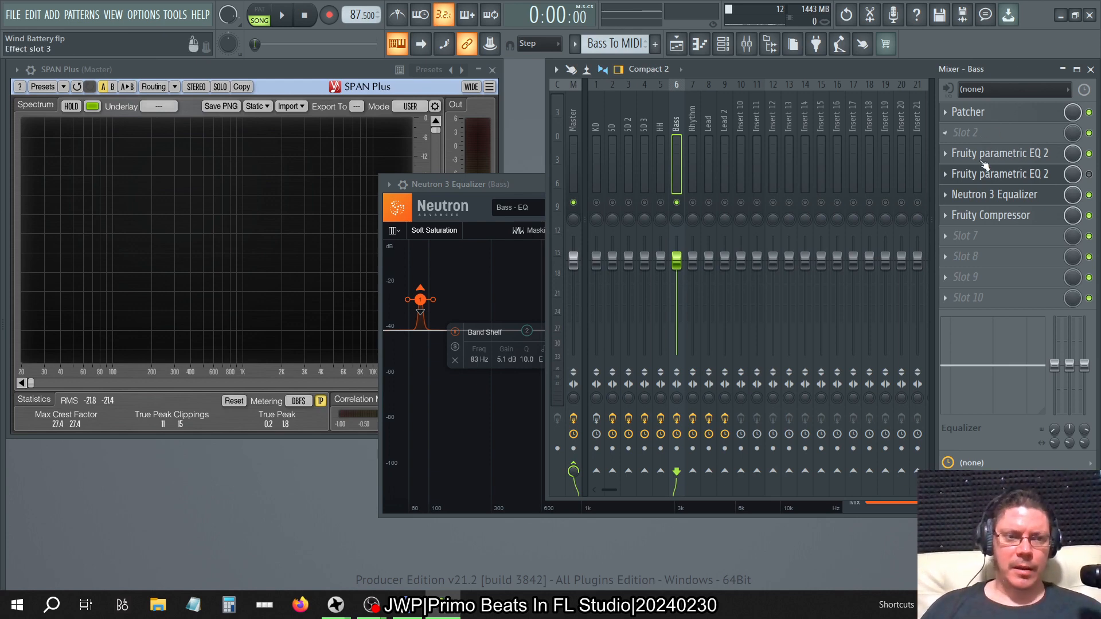
pyautogui.click(542, 182)
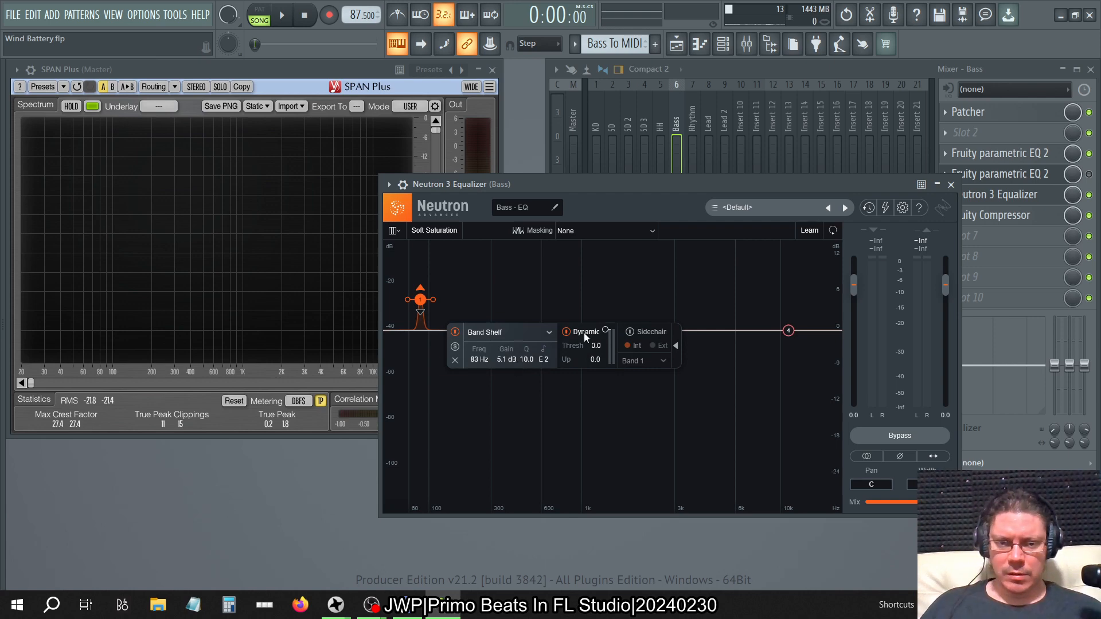
# Step: Change band 1 to an Analog Low Shelf boosted 15 dB at about 205 Hz and turn off its Dynamic mode
pyautogui.click(549, 333)
pyautogui.click(565, 368)
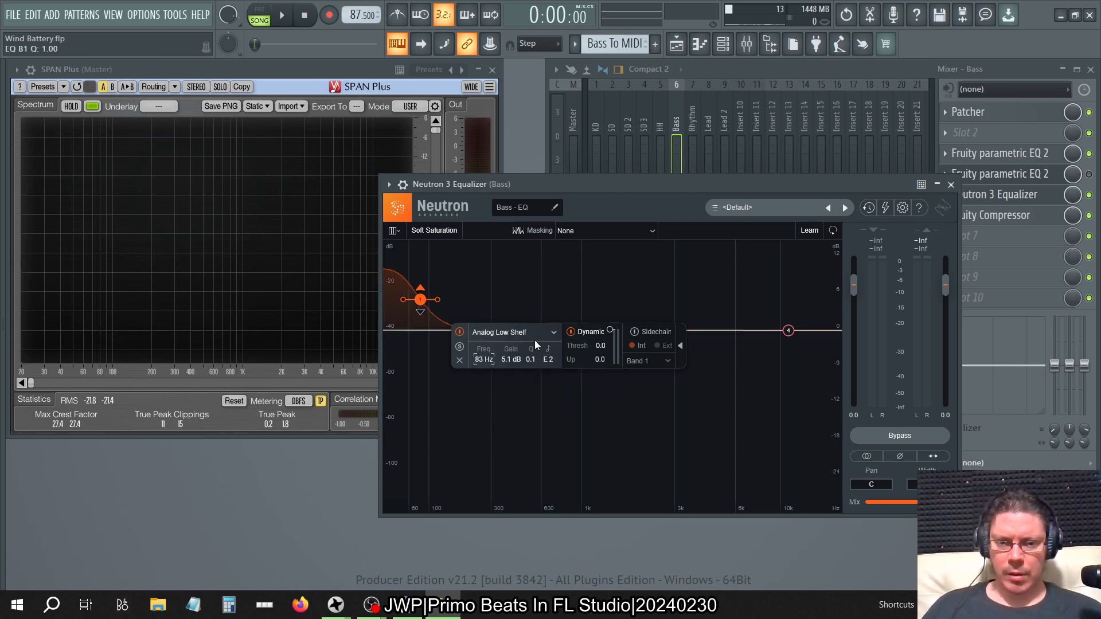
pyautogui.moveTo(434, 308); pyautogui.dragTo(467, 231)
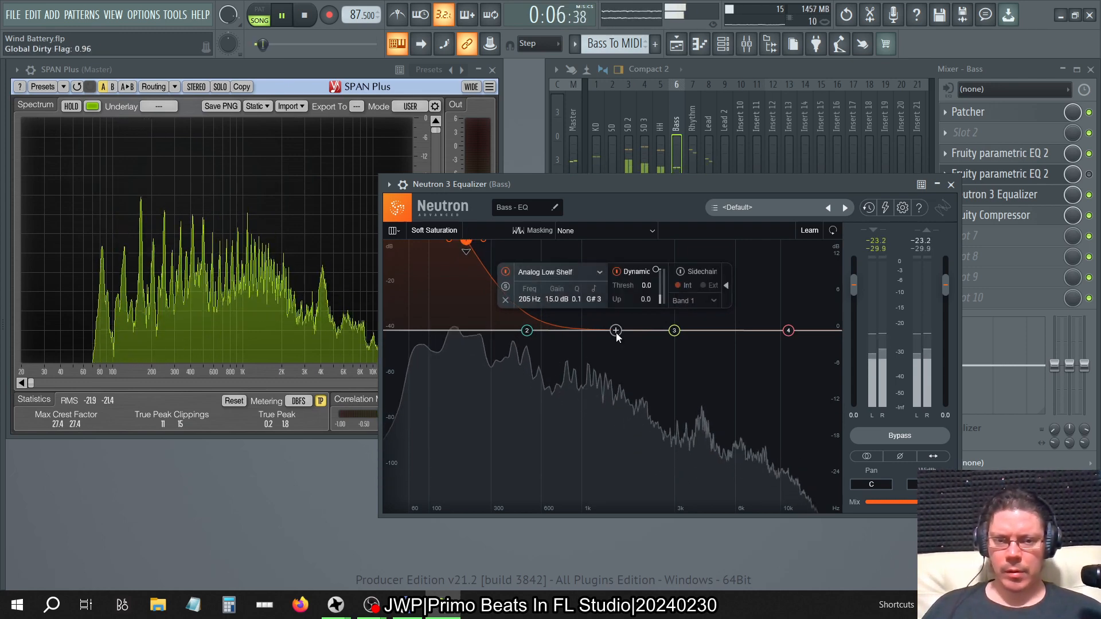
pyautogui.click(617, 272)
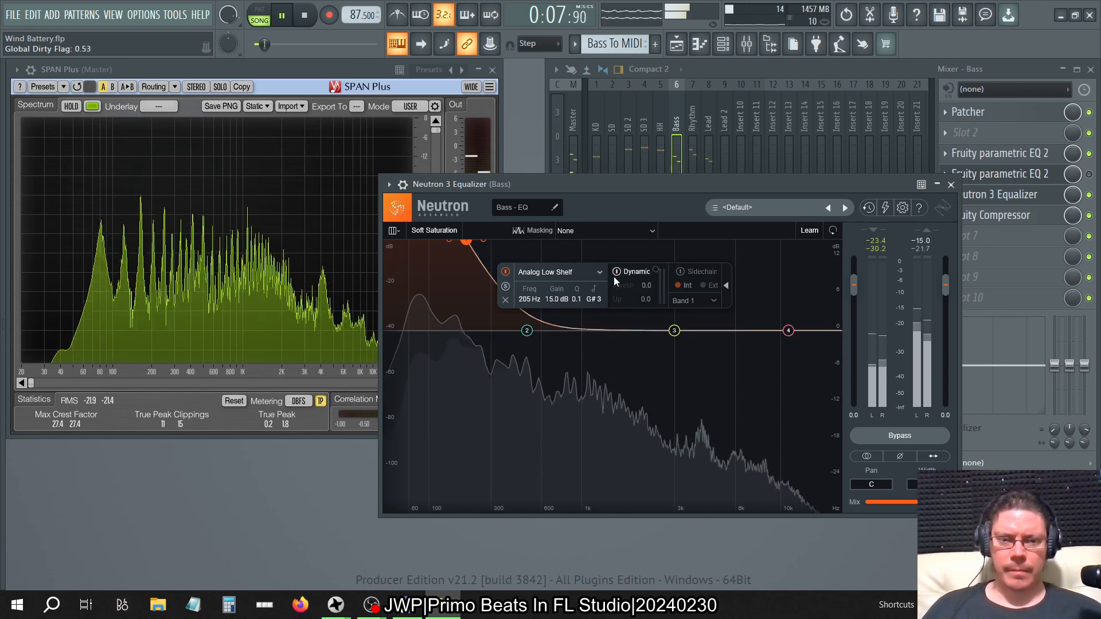
# Step: Try the low shelf boost at about 155 Hz and 122 Hz, ending at 0 dB gain near 149 Hz
pyautogui.moveTo(465, 244); pyautogui.dragTo(451, 254)
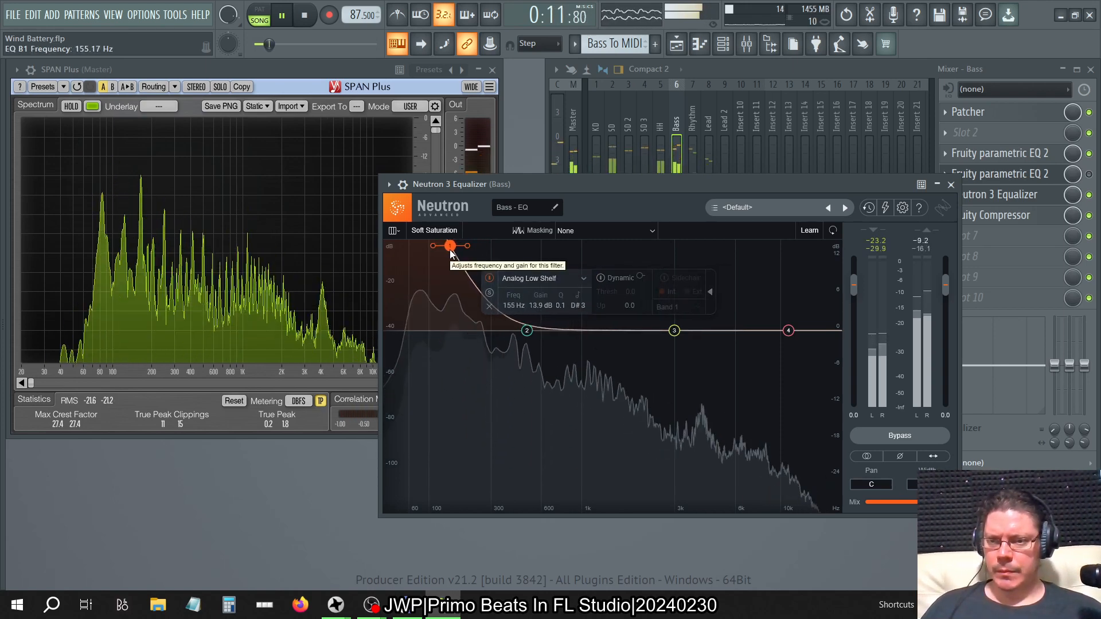
pyautogui.moveTo(451, 254); pyautogui.dragTo(439, 251)
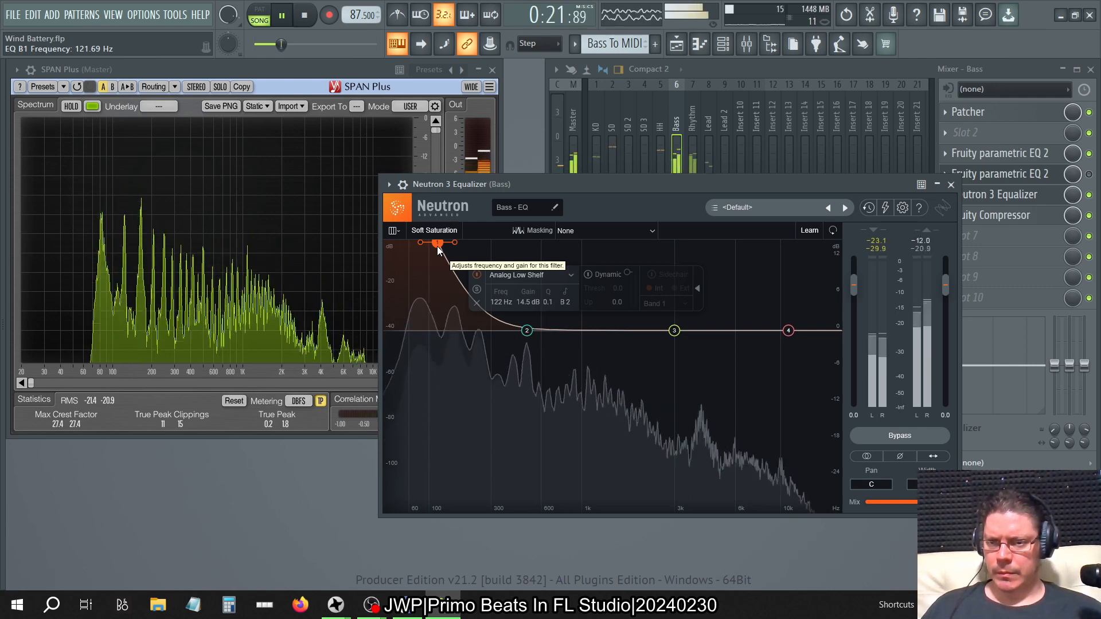
pyautogui.moveTo(438, 247); pyautogui.dragTo(447, 331)
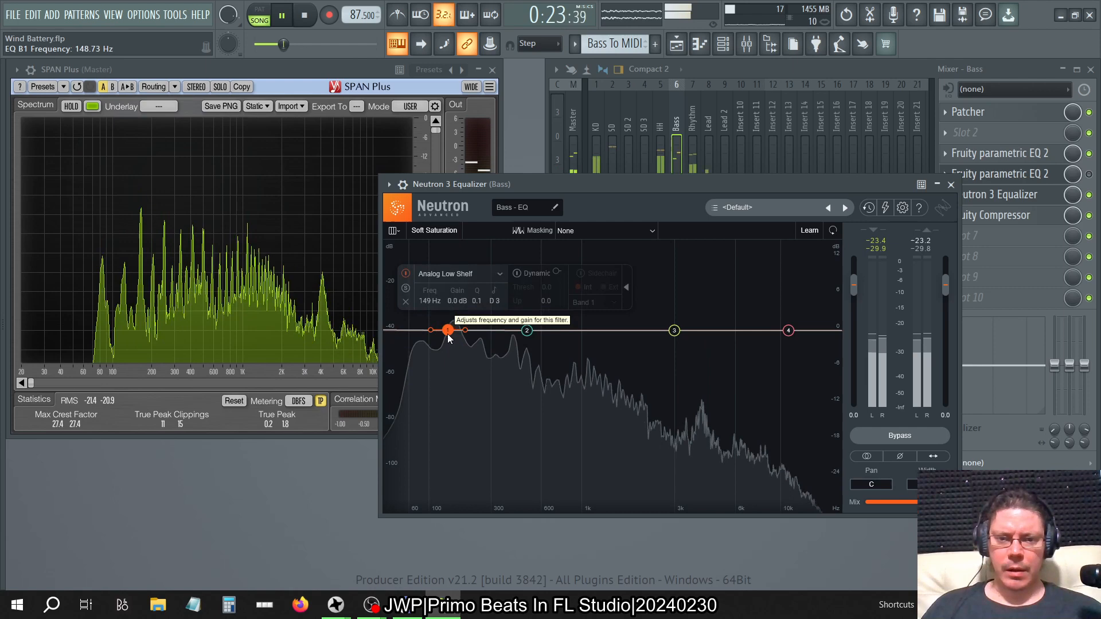
# Step: Change band 1 to an Analog High Shelf cutting about 6.5 dB at about 605 Hz
pyautogui.click(475, 278)
pyautogui.click(516, 322)
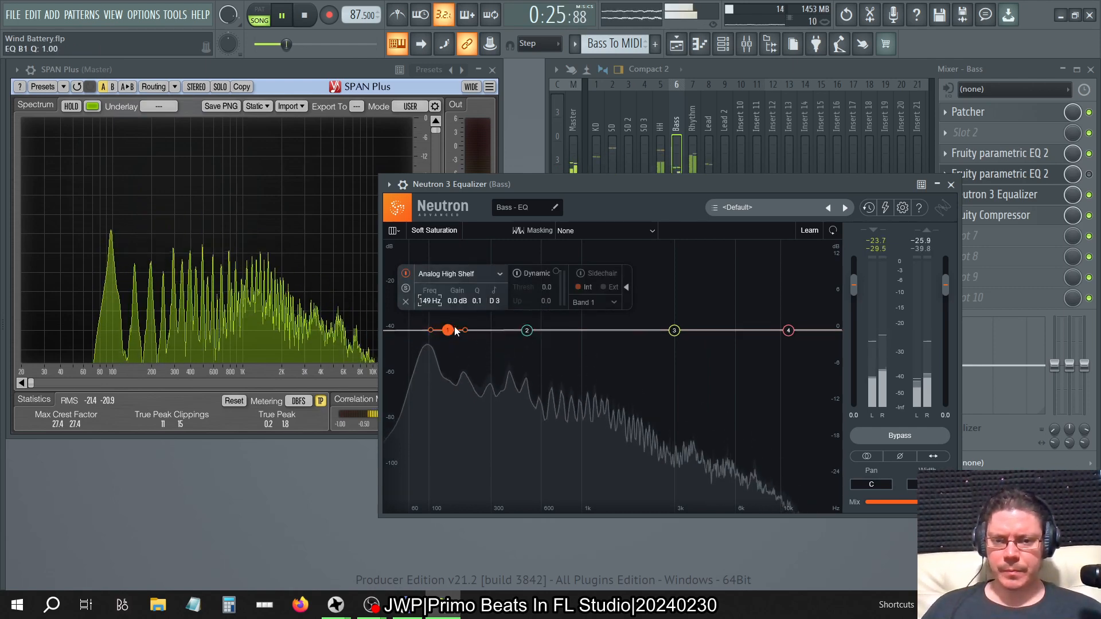
pyautogui.moveTo(455, 332); pyautogui.dragTo(536, 442)
pyautogui.moveTo(511, 353); pyautogui.dragTo(541, 370)
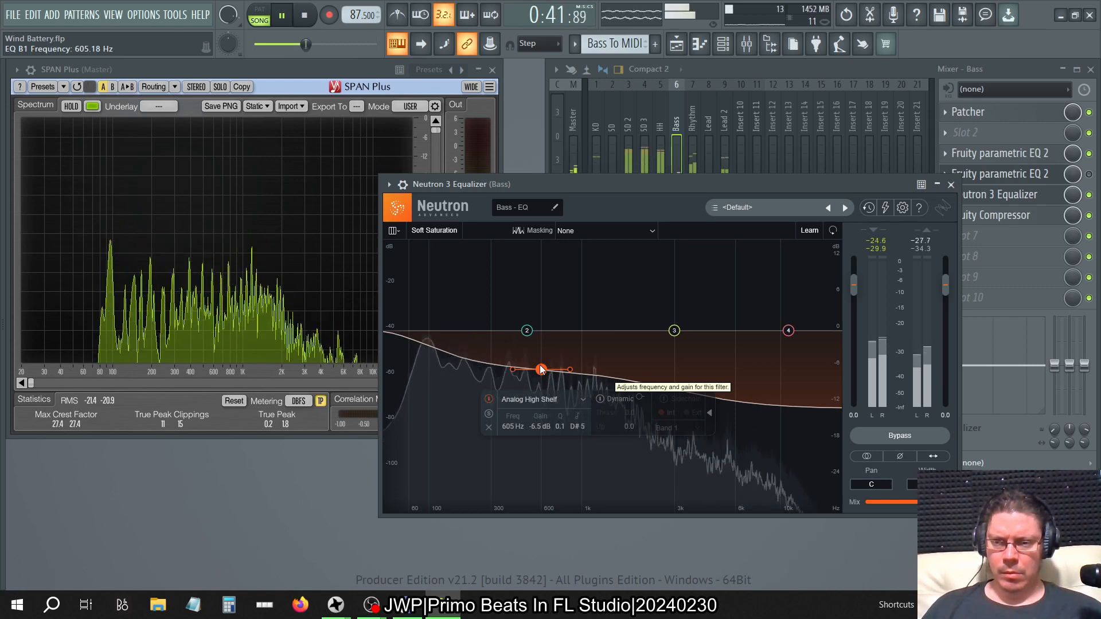
# Step: Compare band 1's high shelf slope at different Q values, including 0.1, and finish at 1.0
pyautogui.moveTo(563, 421)
pyautogui.mouseDown()
pyautogui.moveTo(561, 436)
pyautogui.moveTo(562, 406)
pyautogui.moveTo(562, 480)
pyautogui.moveTo(568, 403)
pyautogui.mouseUp()
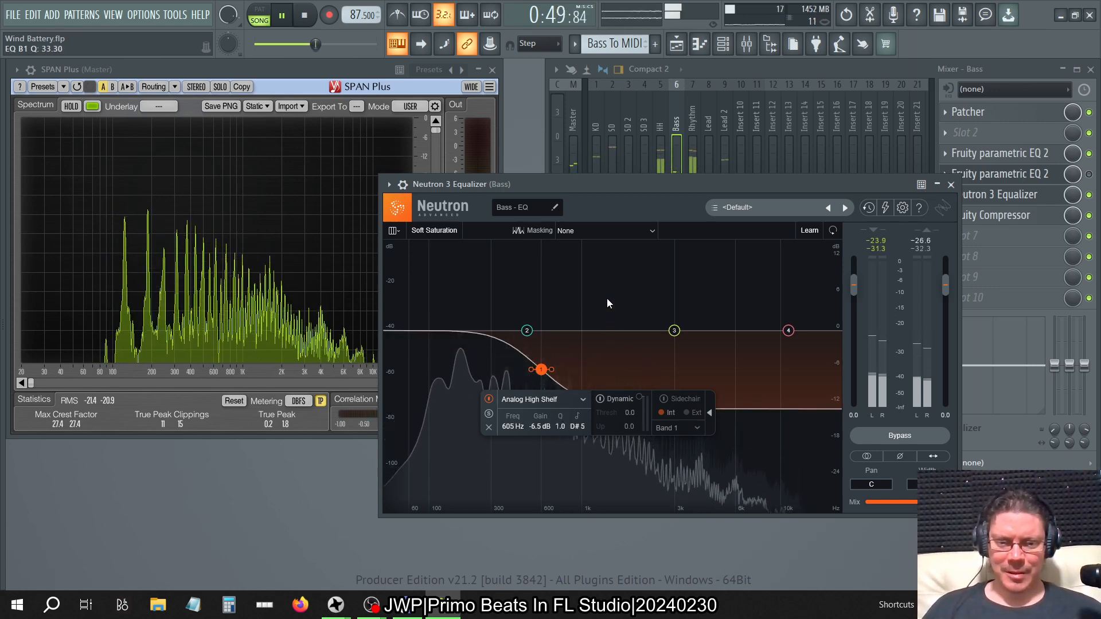
pyautogui.moveTo(608, 303); pyautogui.dragTo(581, 429)
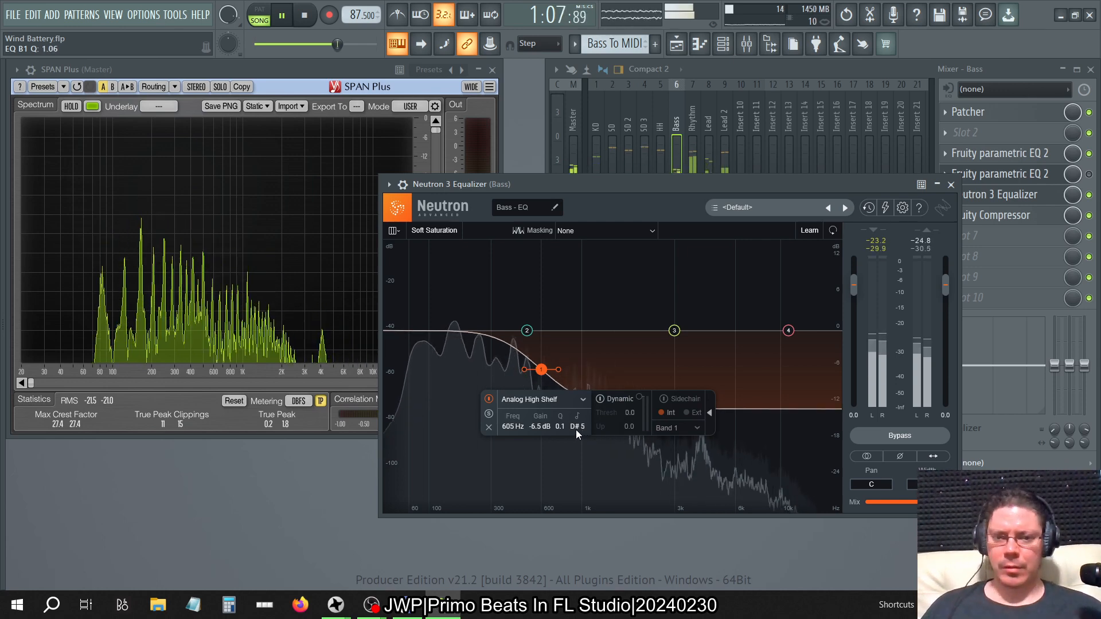
pyautogui.doubleClick(560, 427)
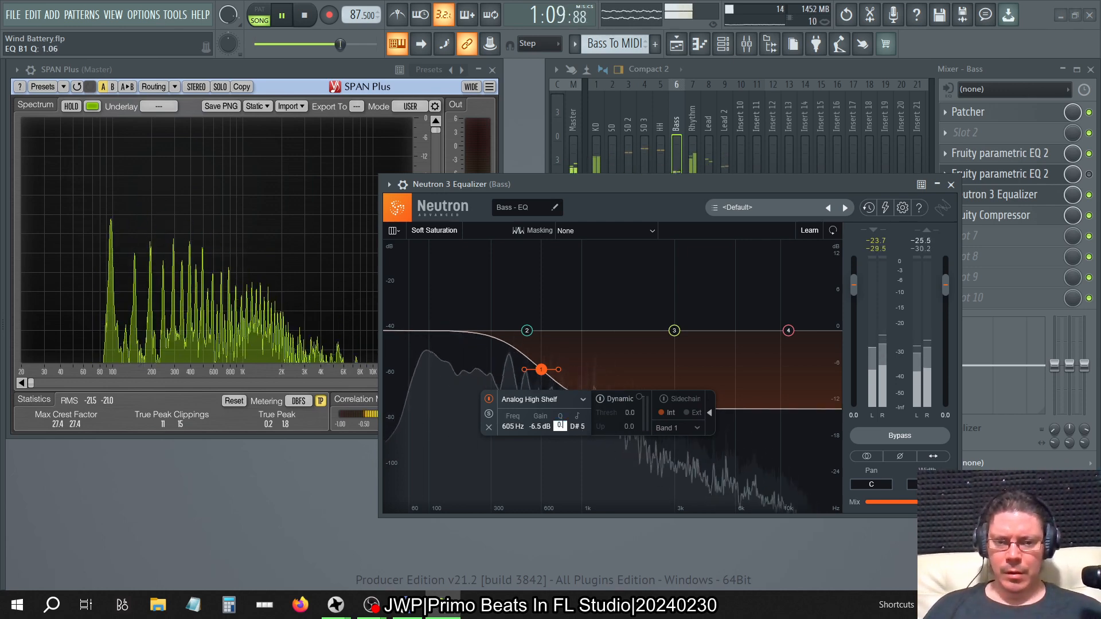
pyautogui.write('0.1')
pyautogui.press('Return')
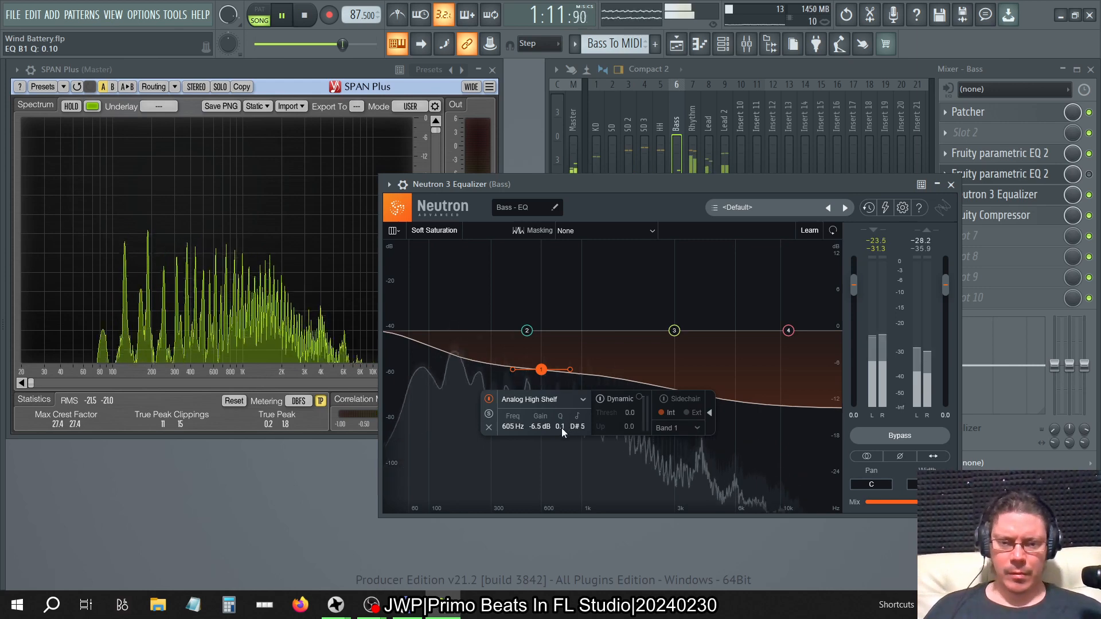
pyautogui.scroll(5, 561, 428)
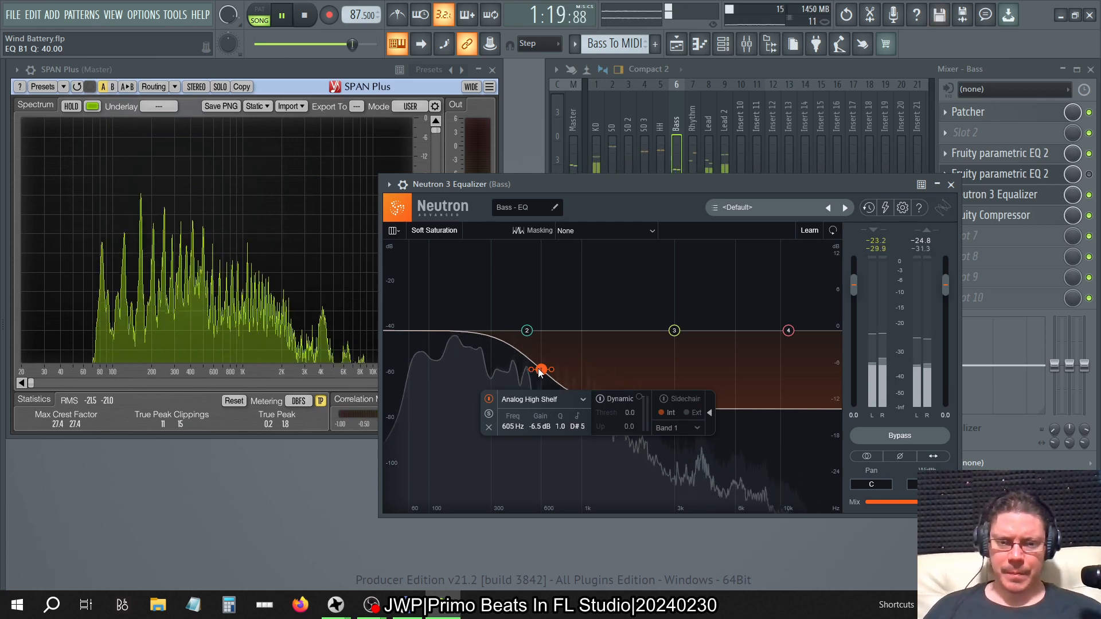
# Step: Try deeper high shelf cuts at about 450 Hz and 436 Hz, down to about -12.4 dB, and reset the gain to 0
pyautogui.moveTo(541, 370); pyautogui.dragTo(520, 372)
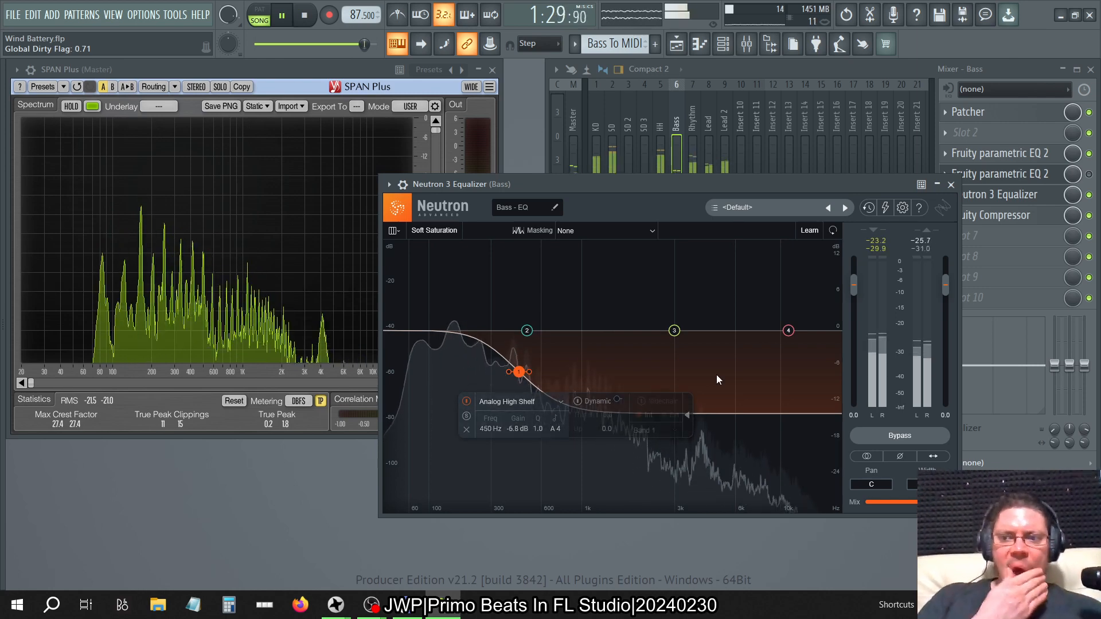
pyautogui.moveTo(528, 382); pyautogui.dragTo(519, 412)
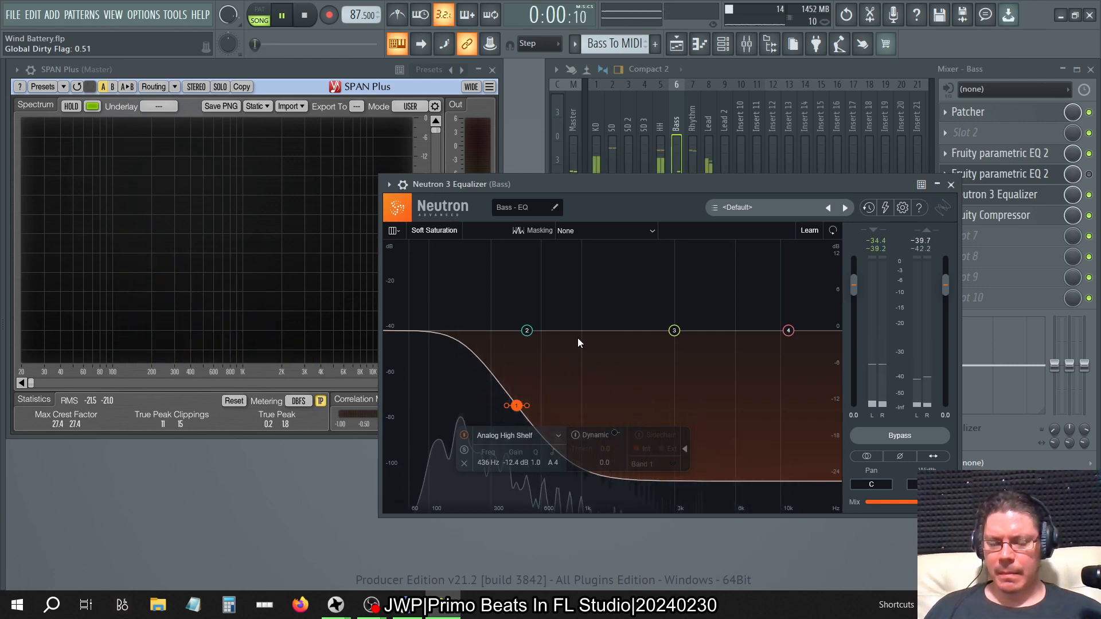
pyautogui.doubleClick(511, 463)
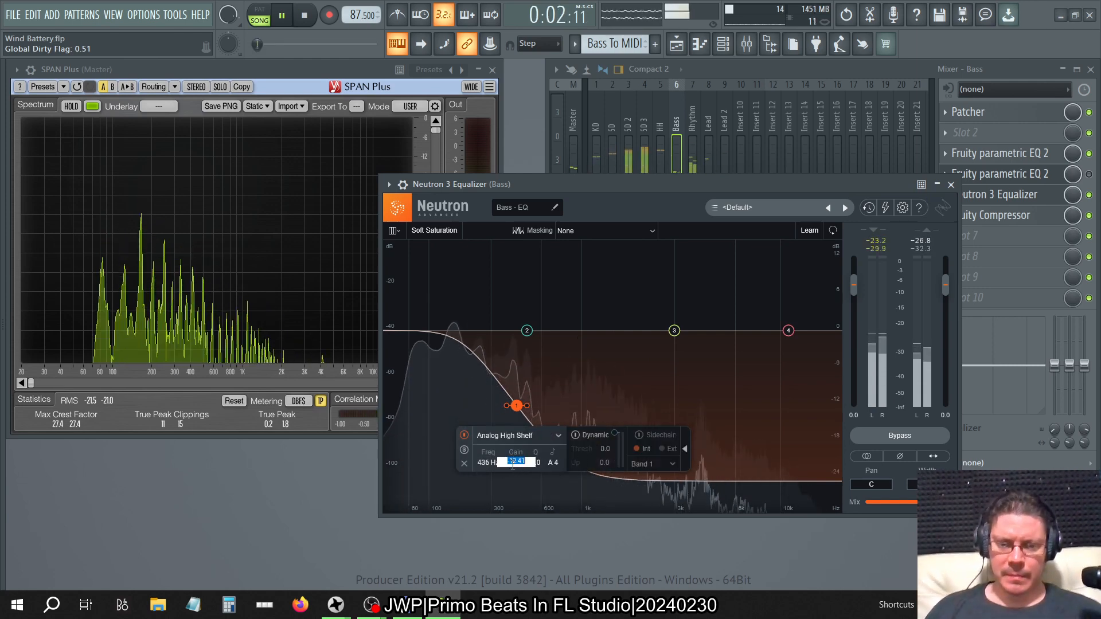
pyautogui.write('0')
pyautogui.press('Return')
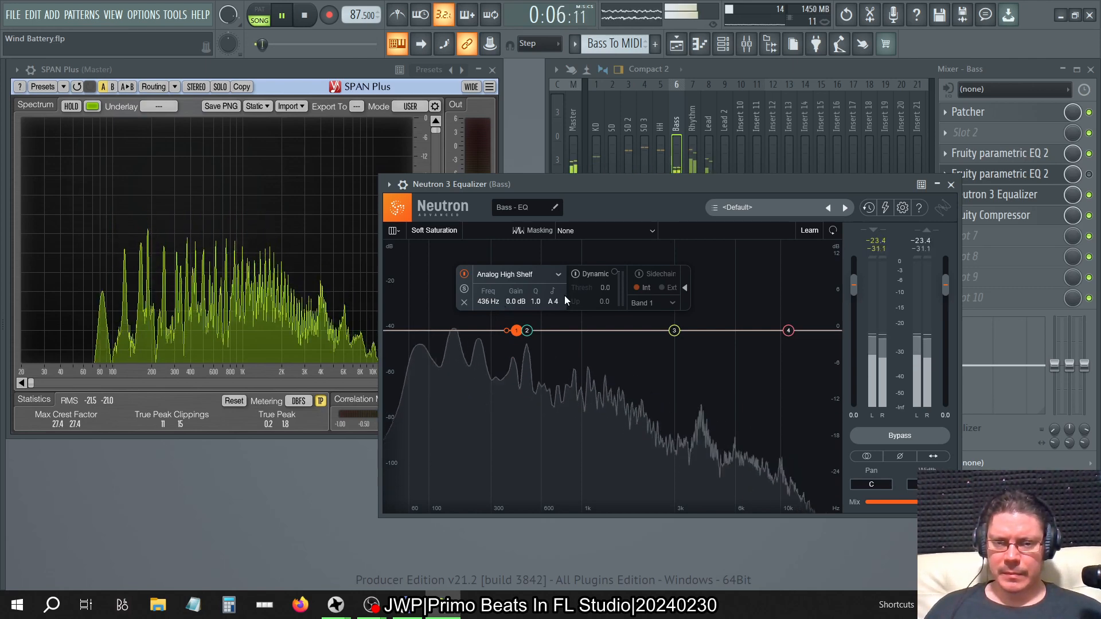
# Step: Enable the bypassed second Fruity parametric EQ 2 on the Bass track and return to the Neutron 3 Equalizer
pyautogui.click(1030, 172)
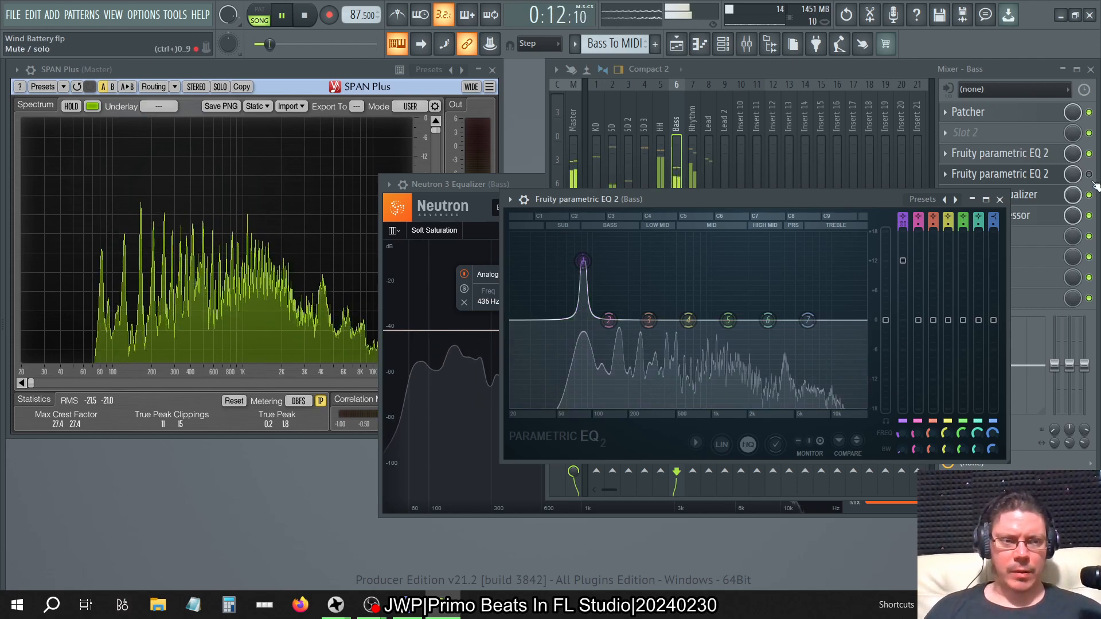
pyautogui.click(1027, 174)
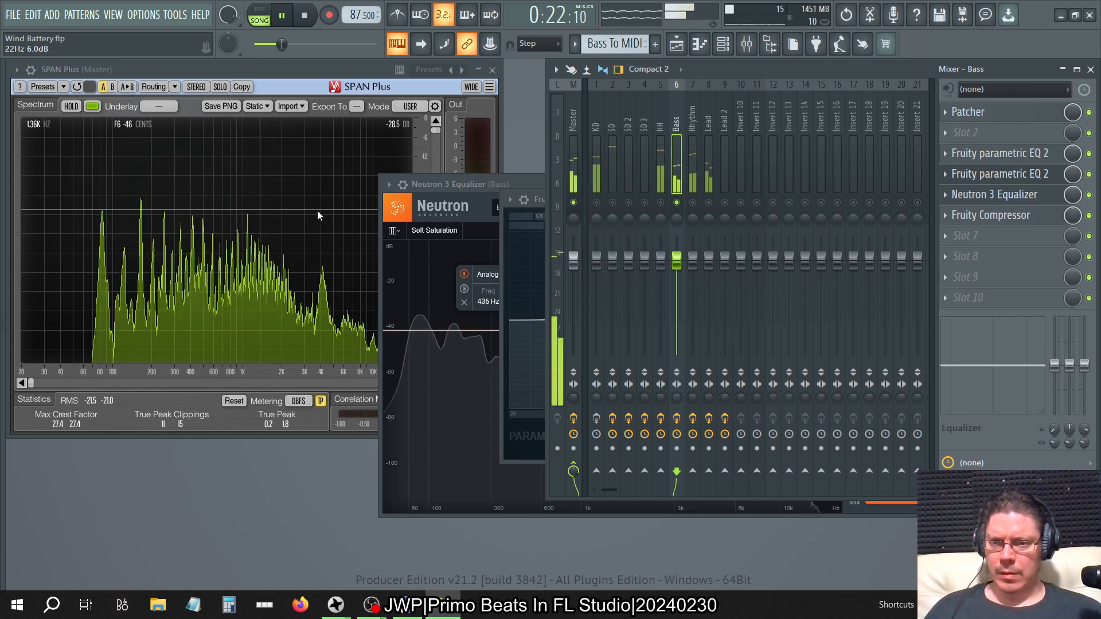
pyautogui.click(477, 185)
# Step: Remove the unused bands 2, 3 and 4 from the Neutron equalizer, leaving only band 1
pyautogui.moveTo(522, 333); pyautogui.dragTo(520, 345)
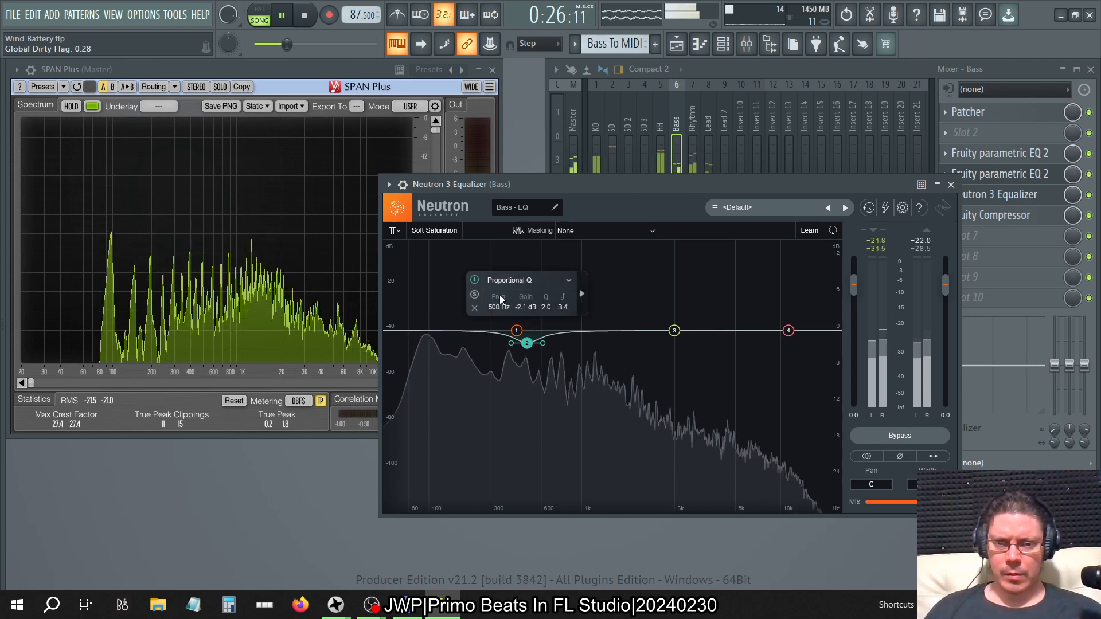
pyautogui.click(474, 280)
pyautogui.click(675, 331)
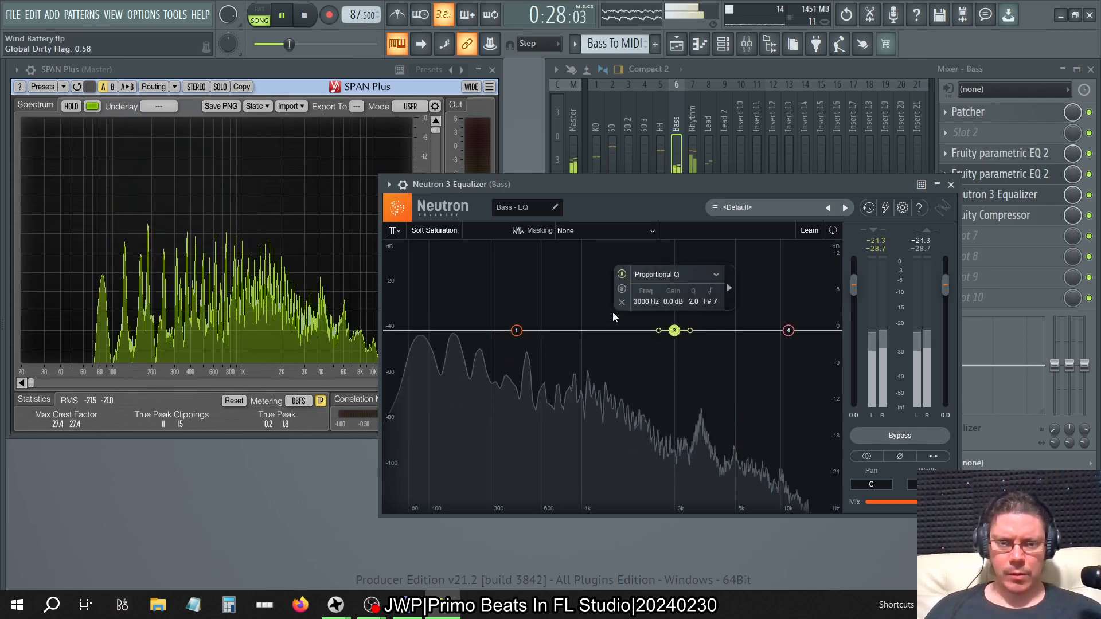
pyautogui.click(637, 274)
pyautogui.click(788, 331)
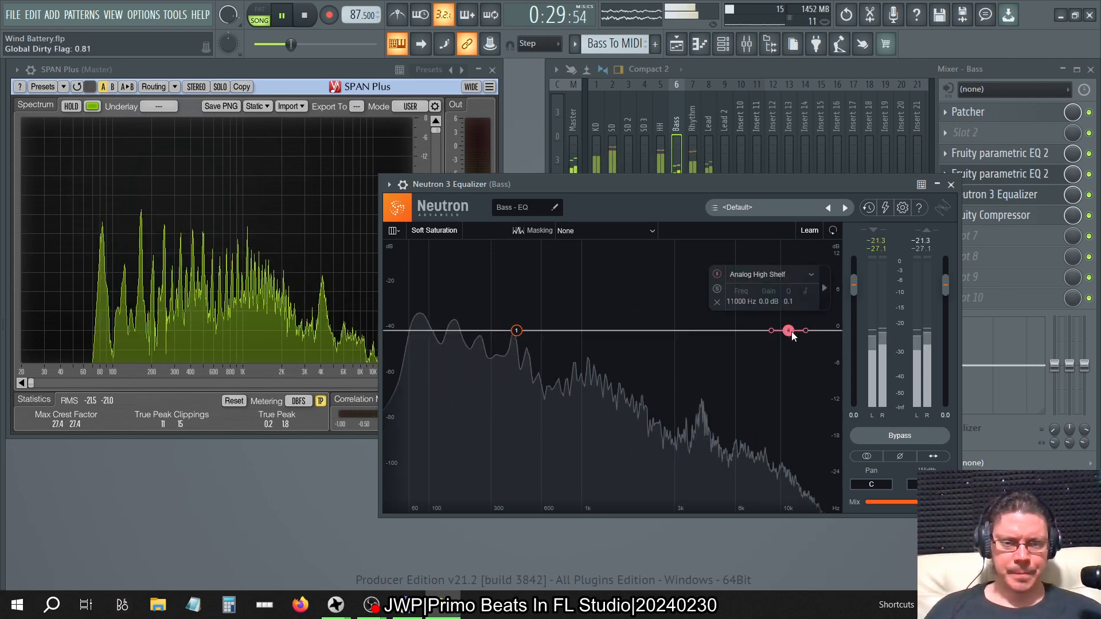
pyautogui.click(717, 302)
# Step: Set band 1's Analog High Shelf gain to -3 dB at 436 Hz and test its Q, ending at 1.0
pyautogui.moveTo(516, 331); pyautogui.dragTo(517, 346)
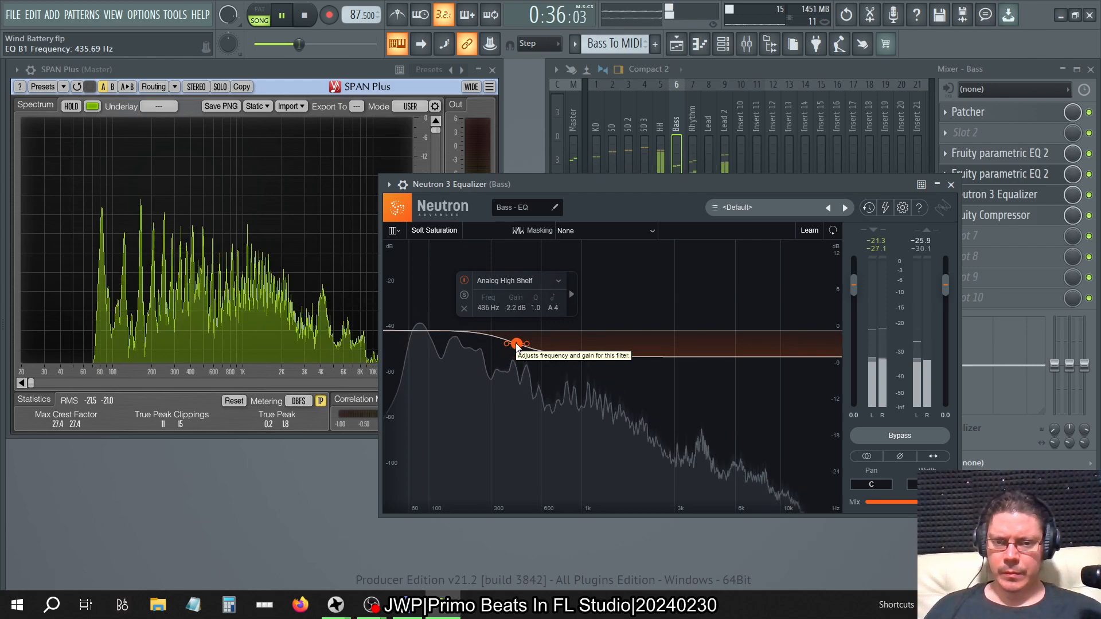
pyautogui.doubleClick(516, 308)
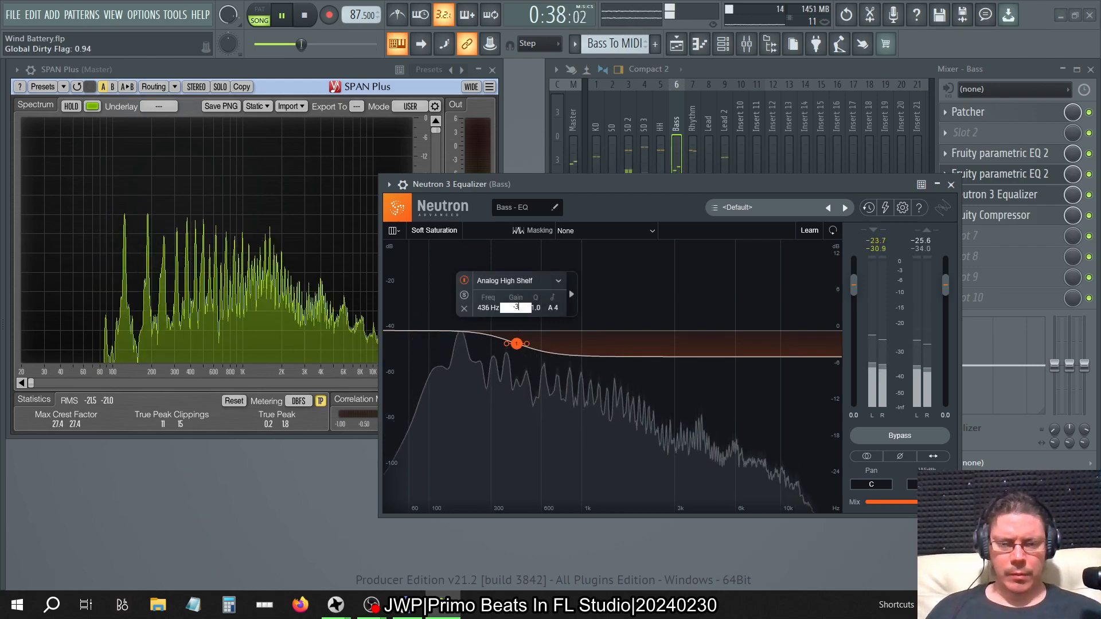
pyautogui.write('-3')
pyautogui.press('Return')
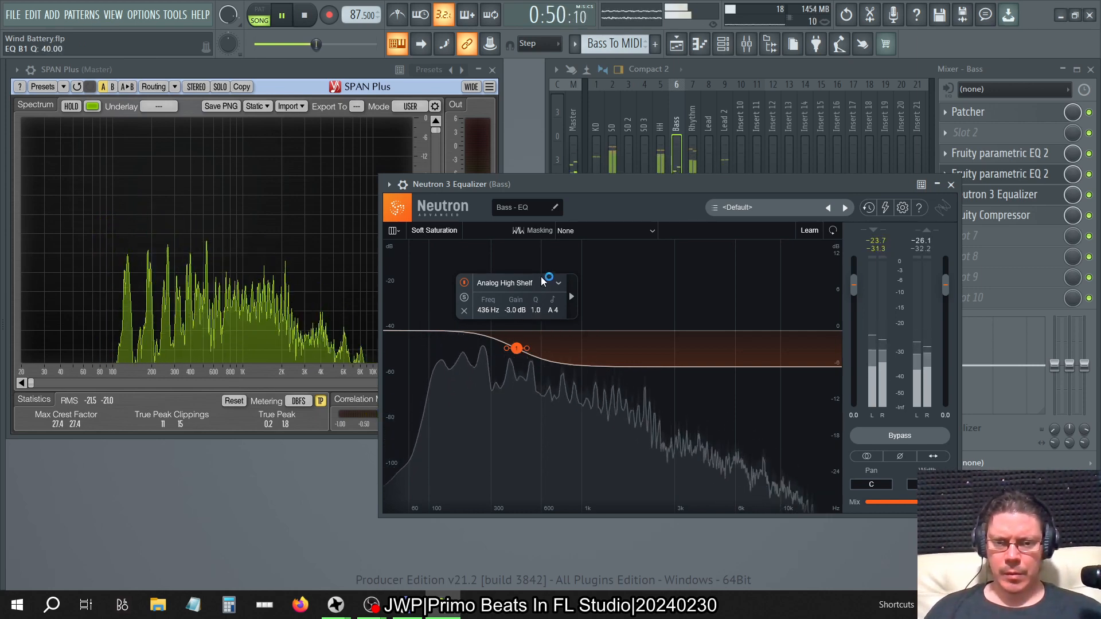
pyautogui.moveTo(539, 310)
pyautogui.mouseDown()
pyautogui.moveTo(535, 484)
pyautogui.moveTo(536, 312)
pyautogui.mouseUp()
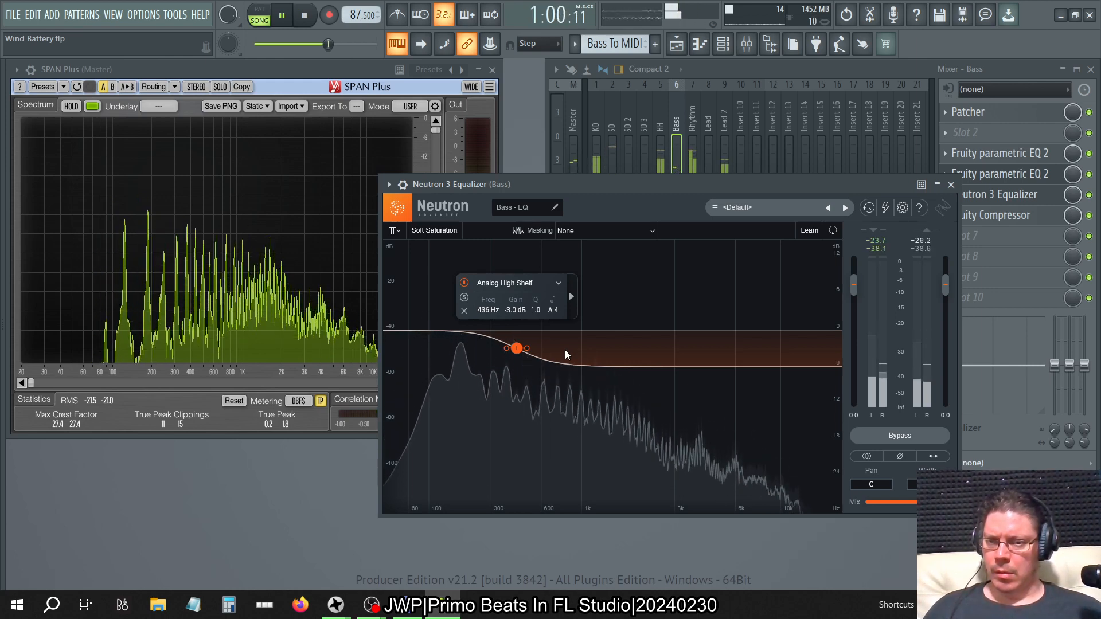
# Step: Change band 1 to a Baxandall High Shelf, lower its frequency to about 384 Hz and set its gain to -3 dB
pyautogui.click(553, 283)
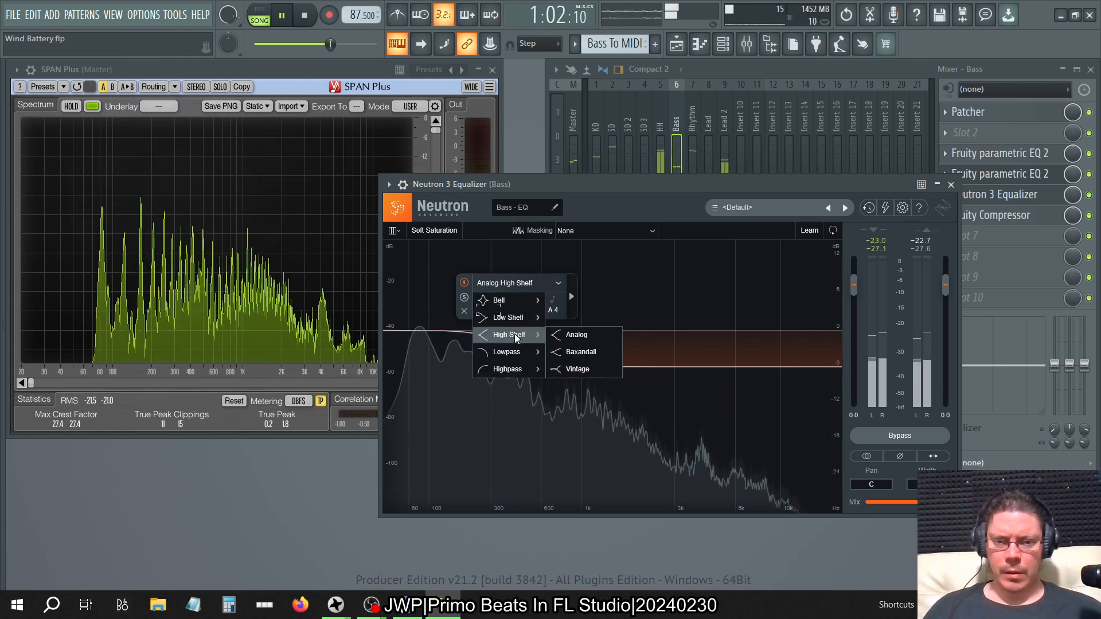
pyautogui.click(580, 352)
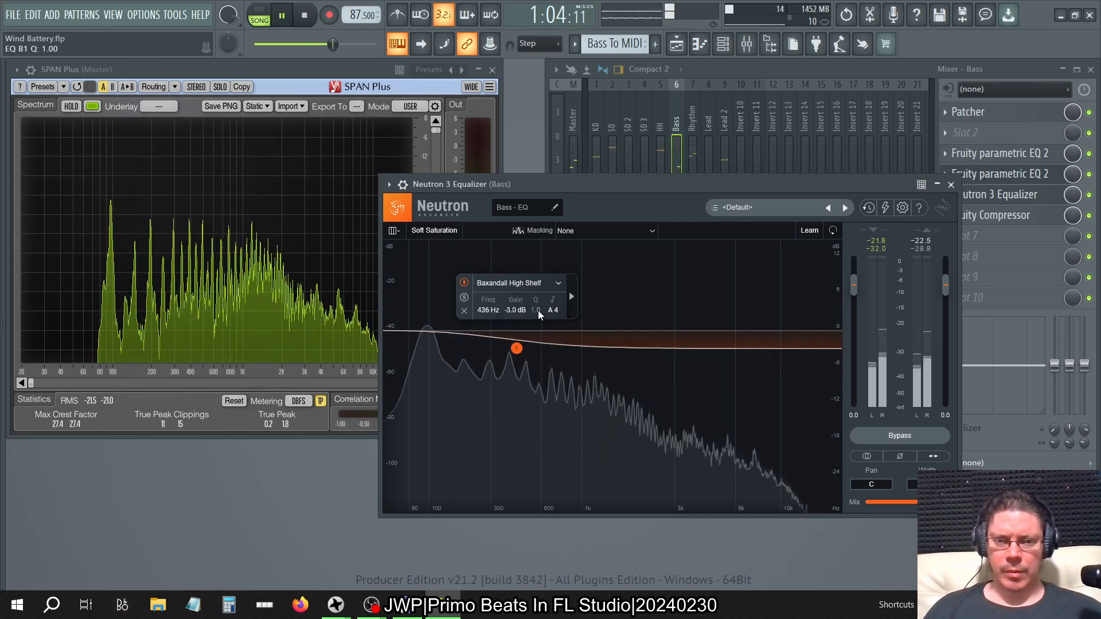
pyautogui.moveTo(517, 352)
pyautogui.mouseDown()
pyautogui.moveTo(521, 372)
pyautogui.moveTo(502, 387)
pyautogui.moveTo(456, 360)
pyautogui.moveTo(518, 353)
pyautogui.moveTo(510, 374)
pyautogui.moveTo(507, 344)
pyautogui.mouseUp()
pyautogui.doubleClick(502, 308)
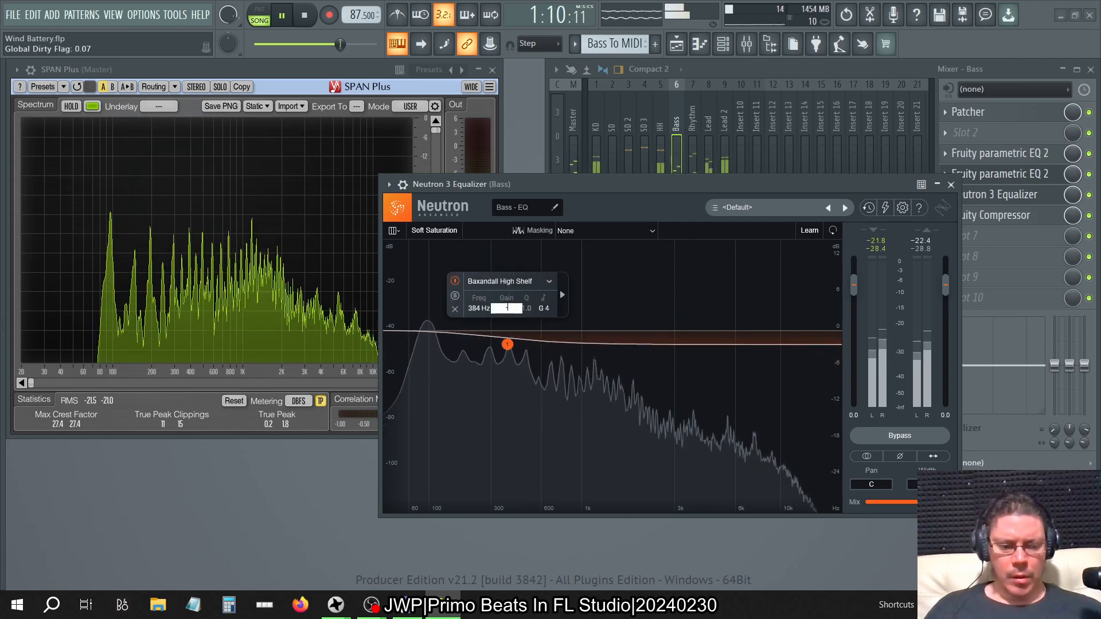
pyautogui.write('-3')
pyautogui.press('Return')
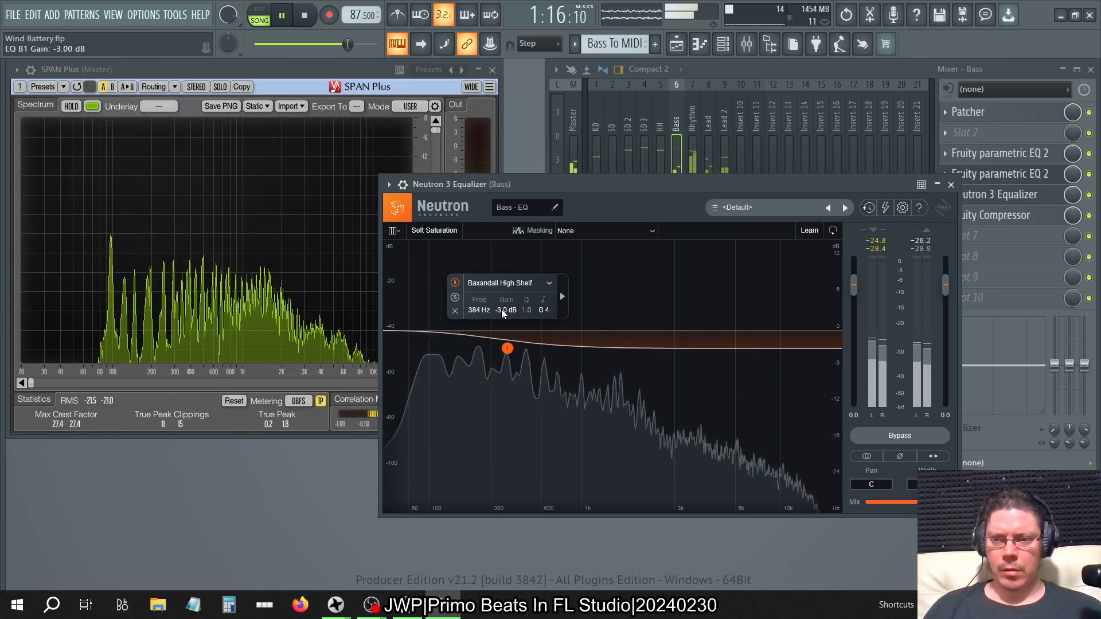
# Step: Try band 1's frequency at 350 Hz, ending at 450 Hz
pyautogui.doubleClick(502, 311)
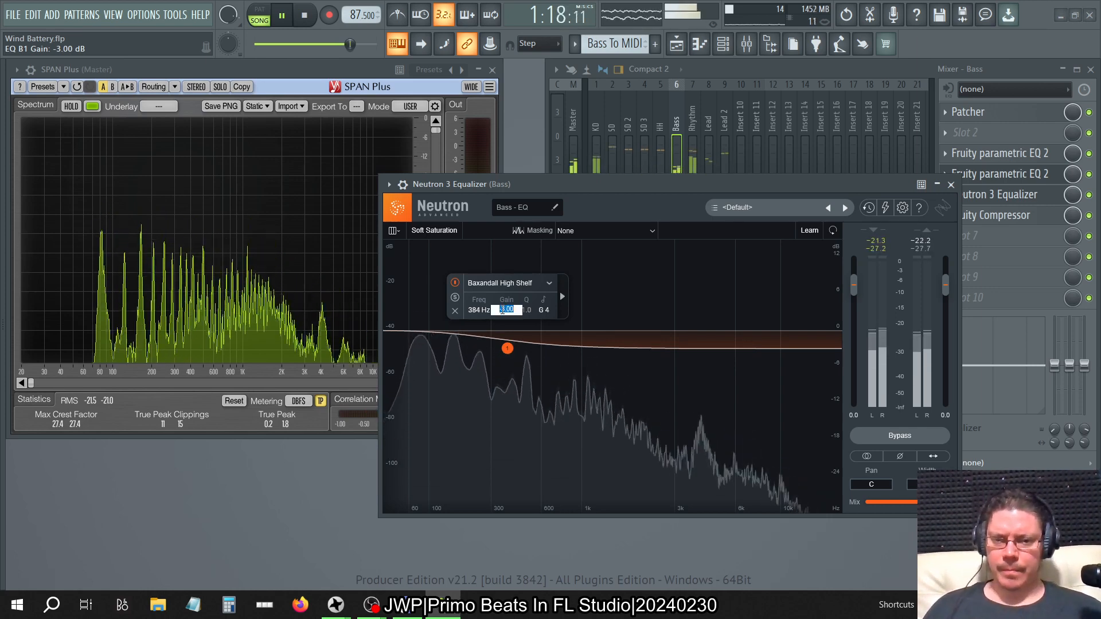
pyautogui.doubleClick(475, 310)
pyautogui.write('350')
pyautogui.press('Return')
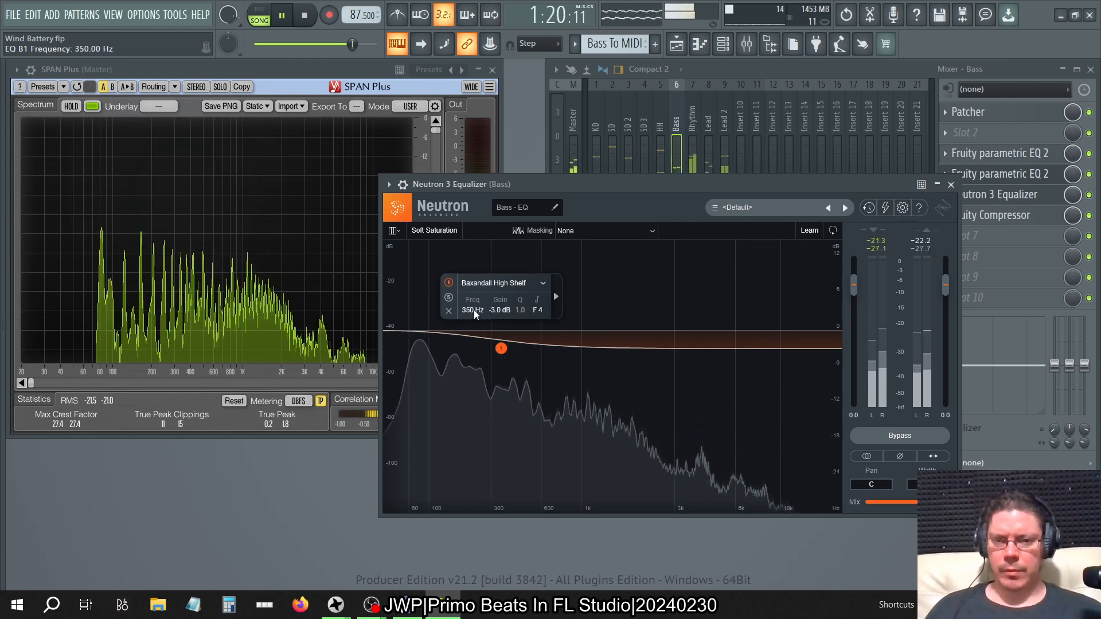
pyautogui.doubleClick(473, 310)
pyautogui.write('450')
pyautogui.press('Return')
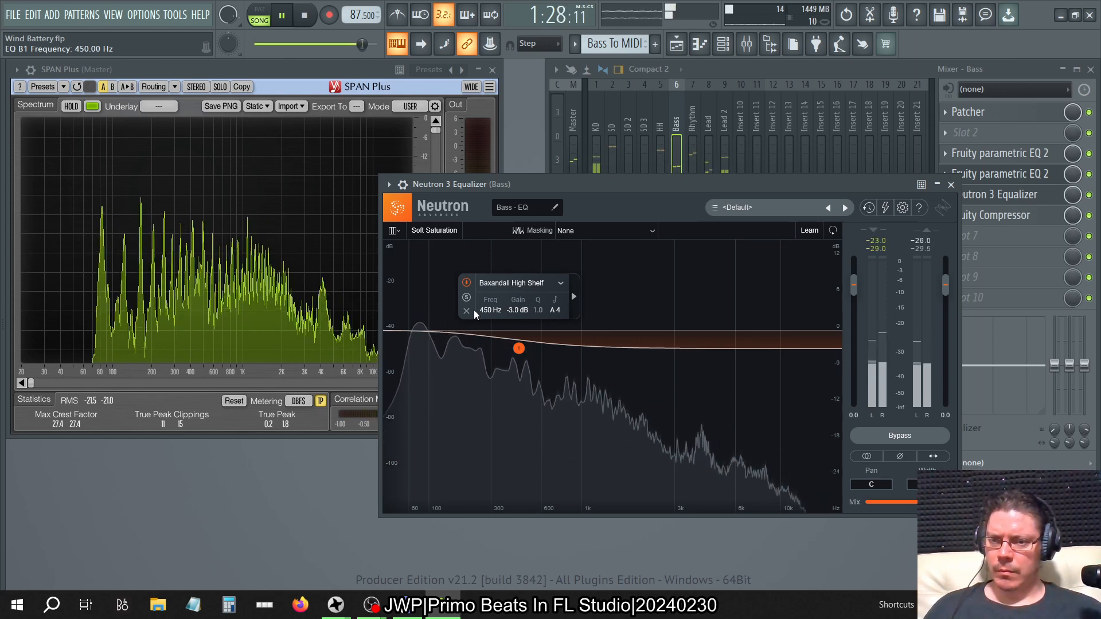
# Step: Enable Dynamic mode on band 1, set it to move downward and set its threshold to about -46.9 dB
pyautogui.click(574, 296)
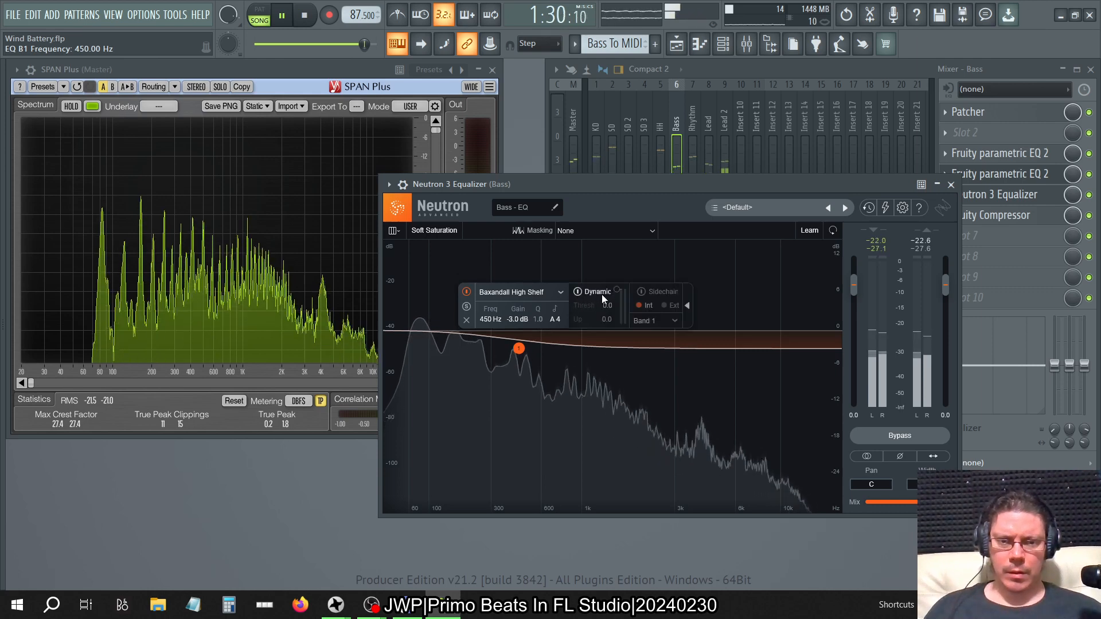
pyautogui.click(600, 293)
pyautogui.moveTo(618, 291); pyautogui.dragTo(617, 401)
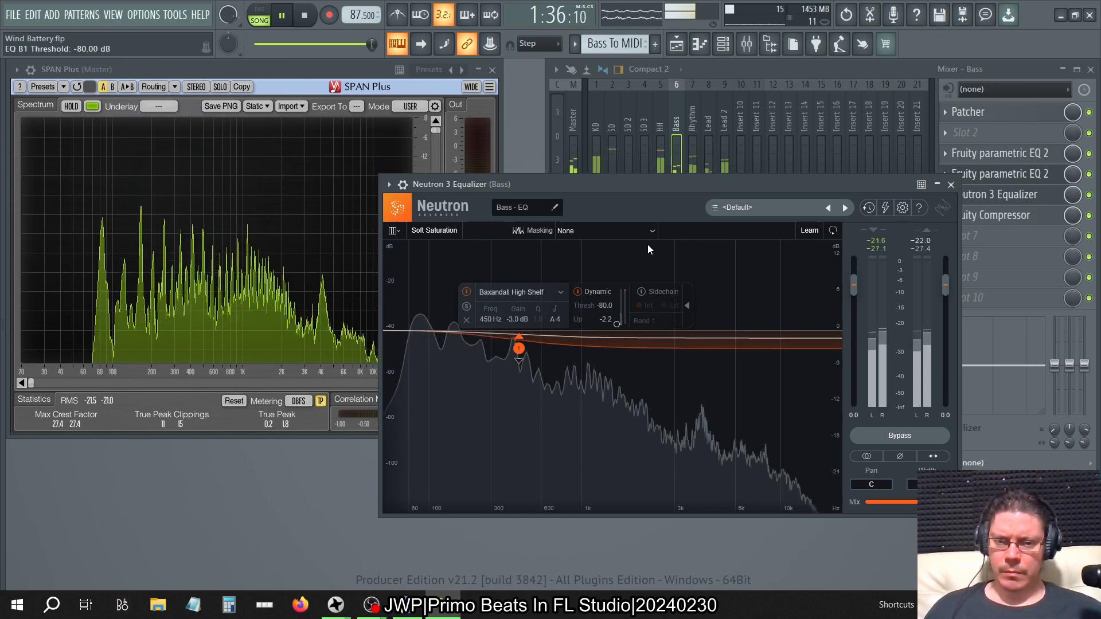
pyautogui.click(520, 362)
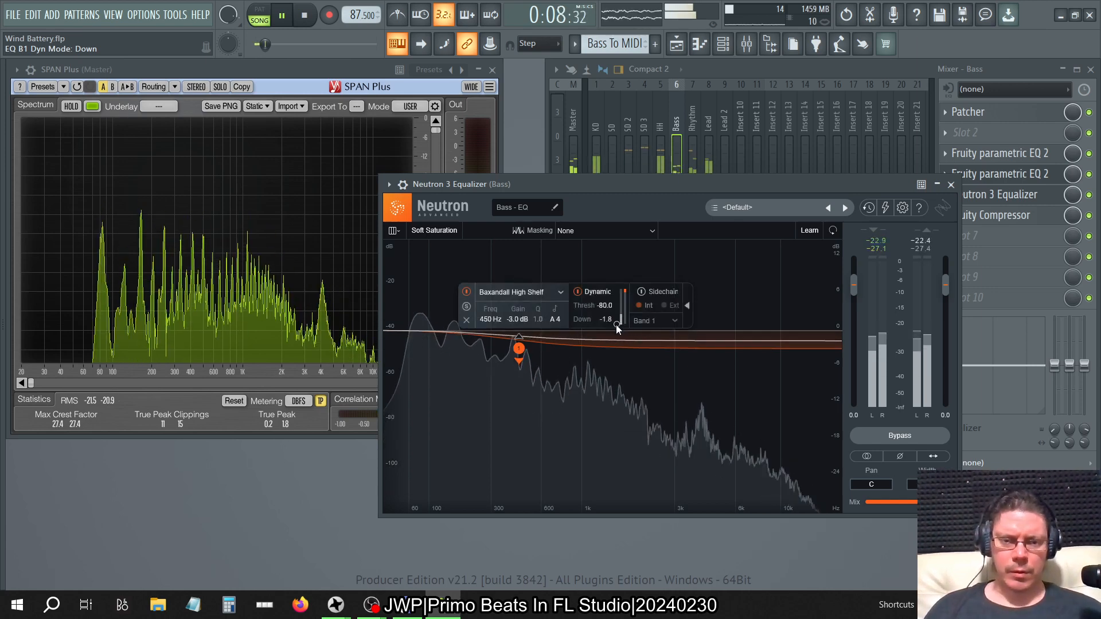
pyautogui.moveTo(617, 325)
pyautogui.mouseDown()
pyautogui.moveTo(616, 305)
pyautogui.moveTo(617, 319)
pyautogui.mouseUp()
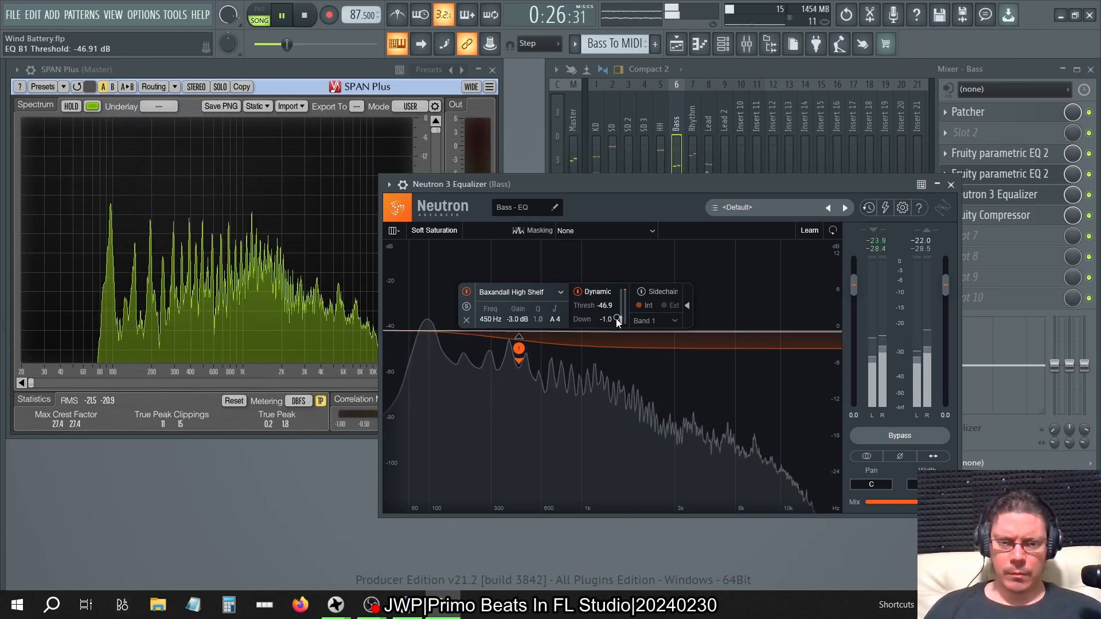
# Step: Set band 1's gain to -9 dB
pyautogui.doubleClick(519, 320)
pyautogui.write('-9')
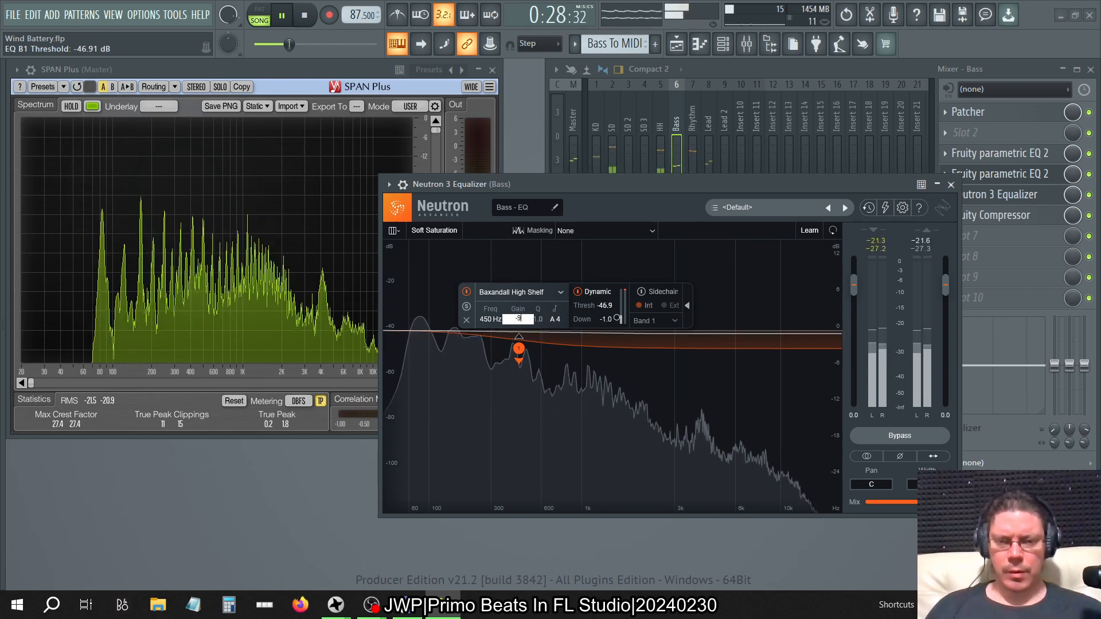
pyautogui.press('Return')
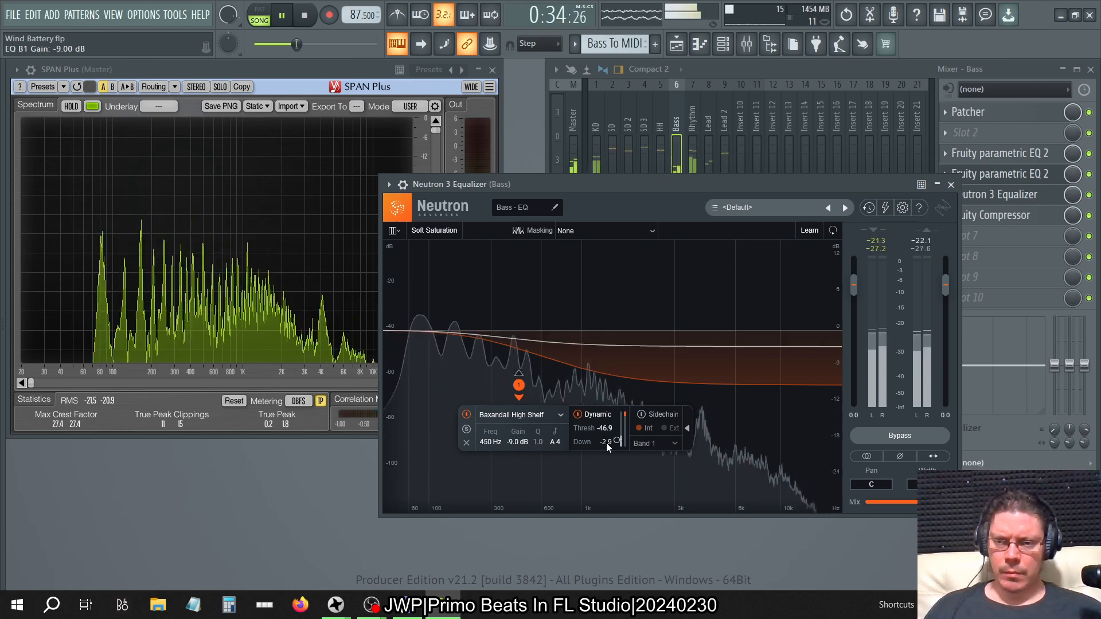
pyautogui.scroll(-1, 607, 443)
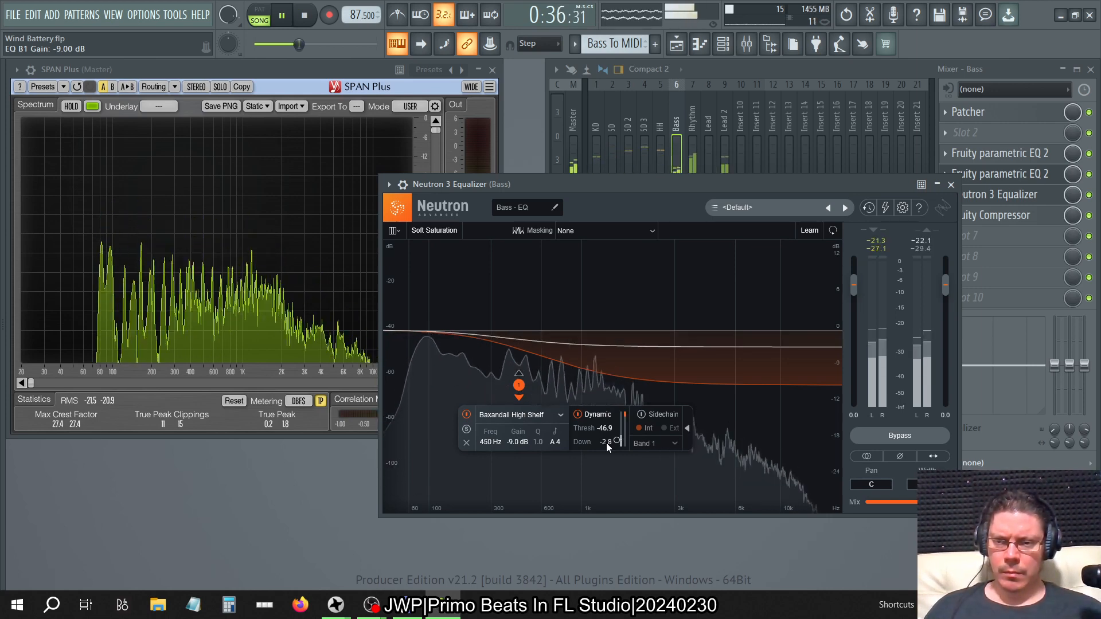
pyautogui.scroll(1, 607, 443)
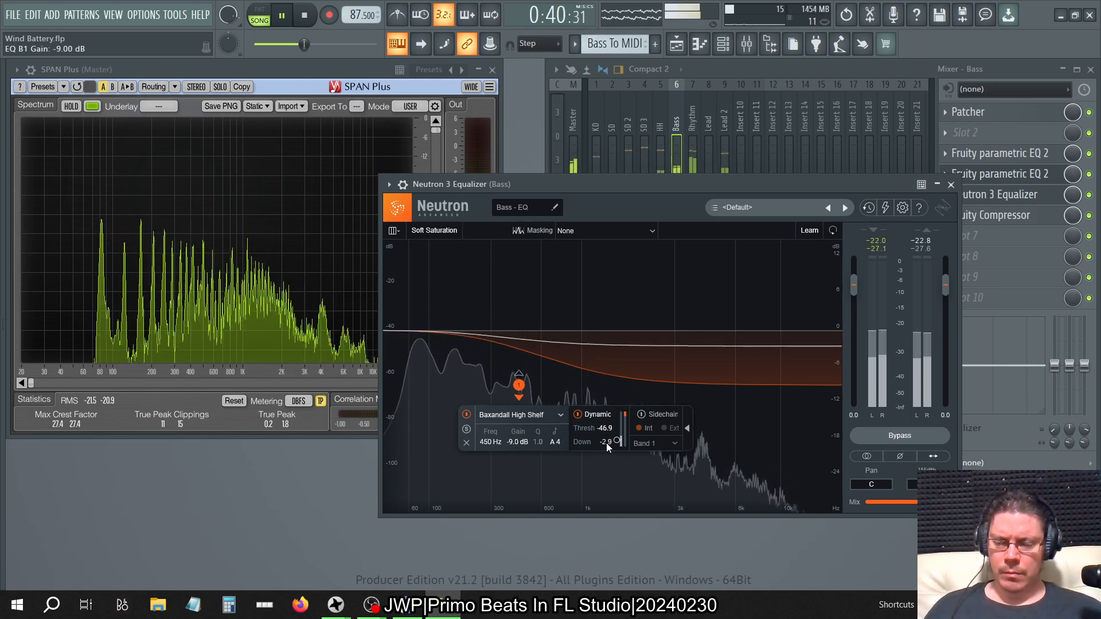
pyautogui.scroll(-1, 607, 443)
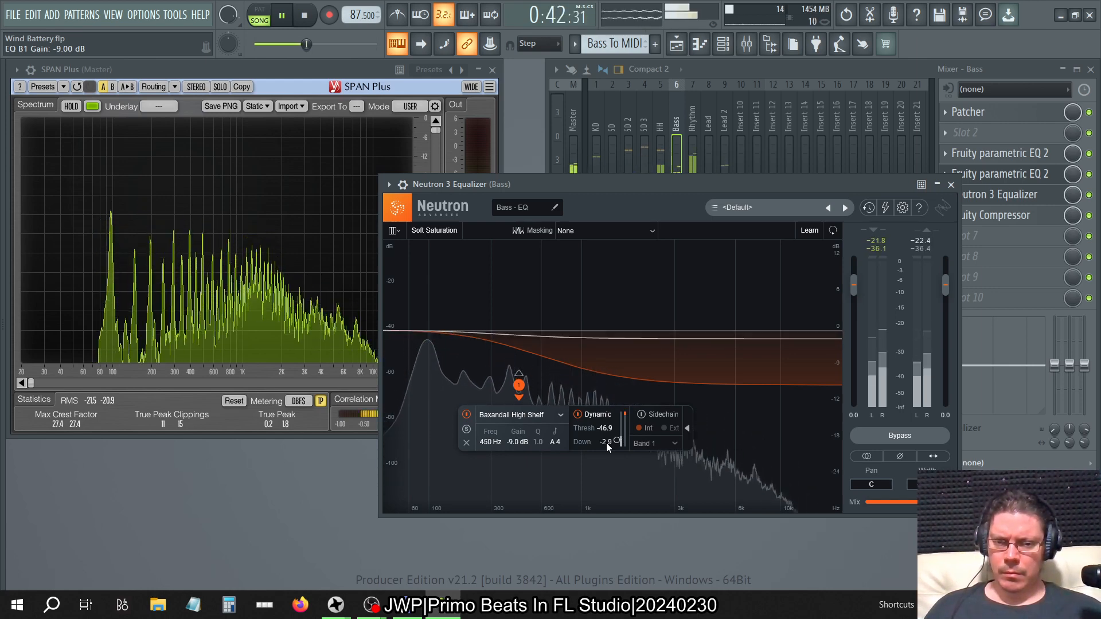
pyautogui.scroll(1, 607, 443)
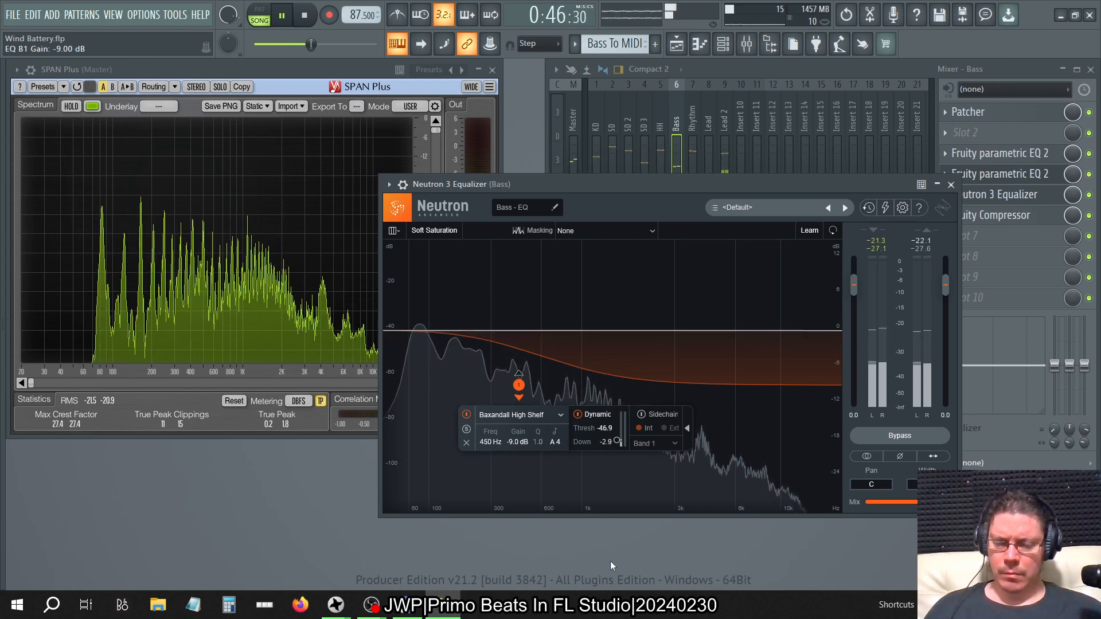
pyautogui.scroll(-1, 619, 442)
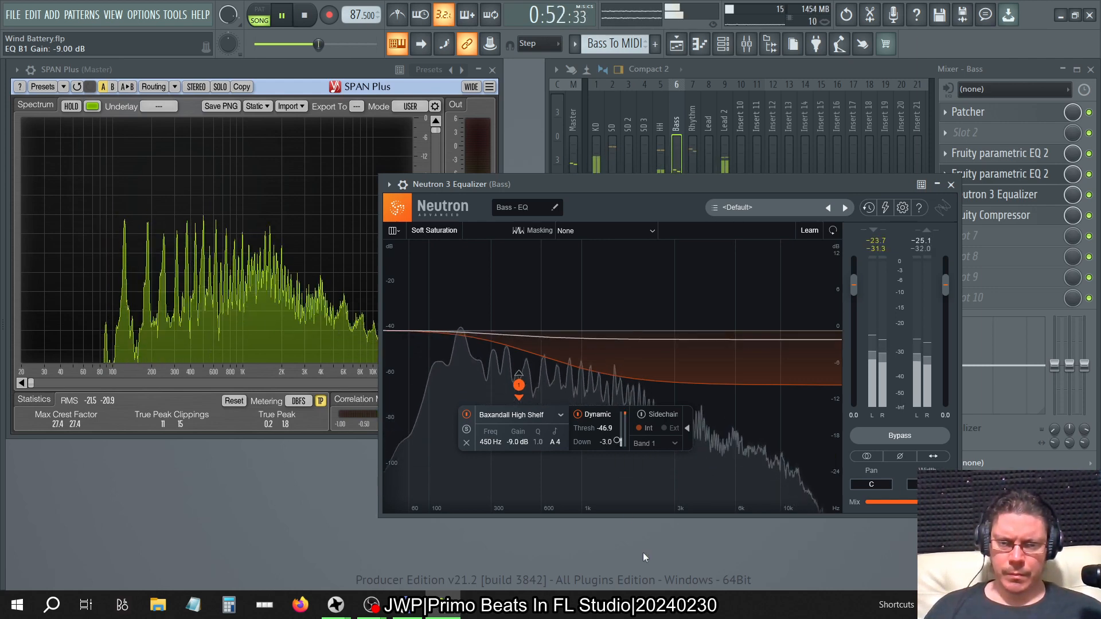
pyautogui.scroll(1, 617, 442)
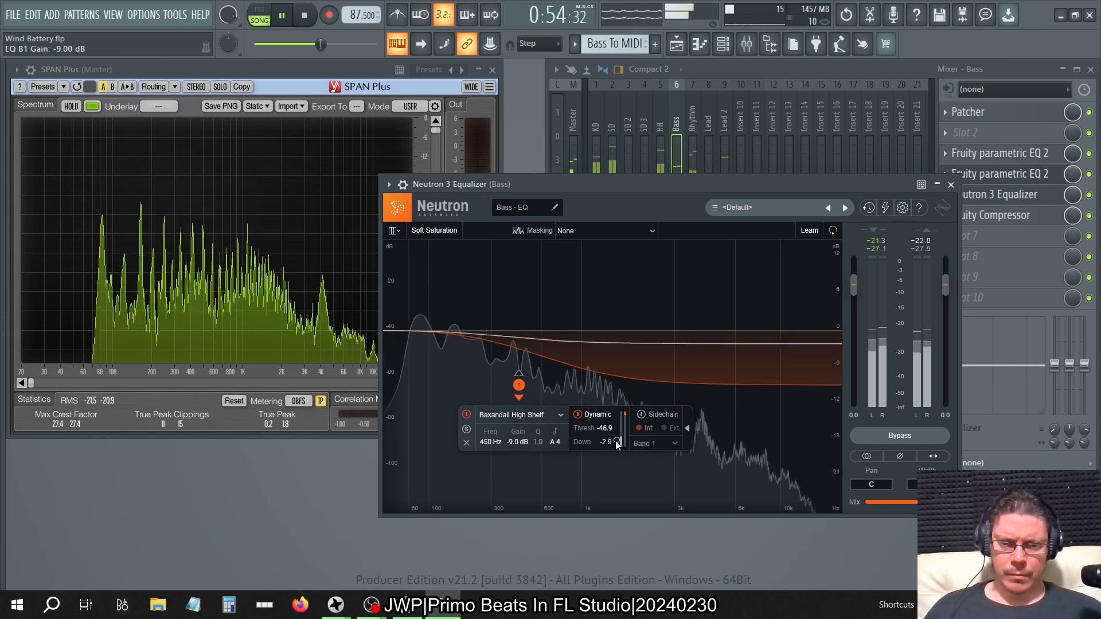
# Step: Try band 1's dynamic threshold at -80, about -33.7 and -30 dB, ending at -35 dB
pyautogui.moveTo(616, 441); pyautogui.dragTo(619, 447)
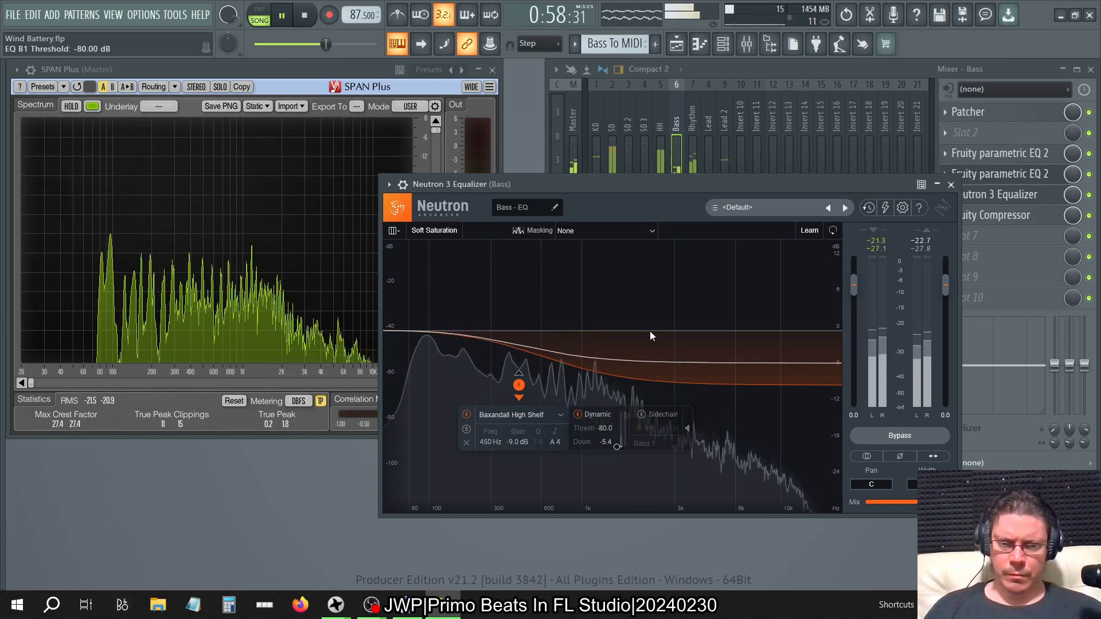
pyautogui.moveTo(616, 448); pyautogui.dragTo(617, 443)
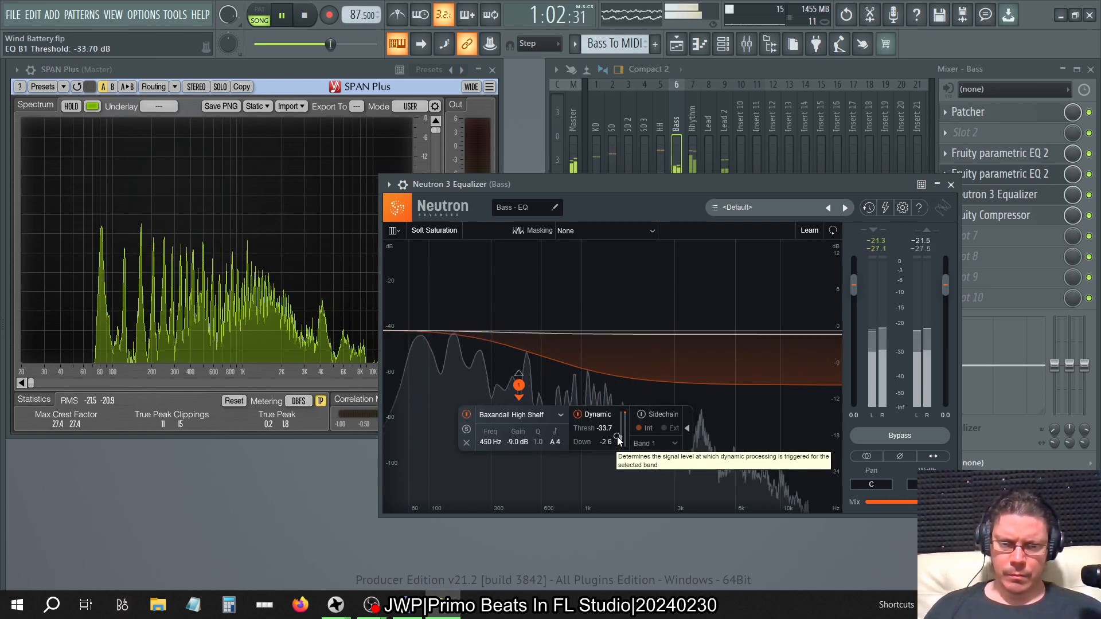
pyautogui.doubleClick(604, 429)
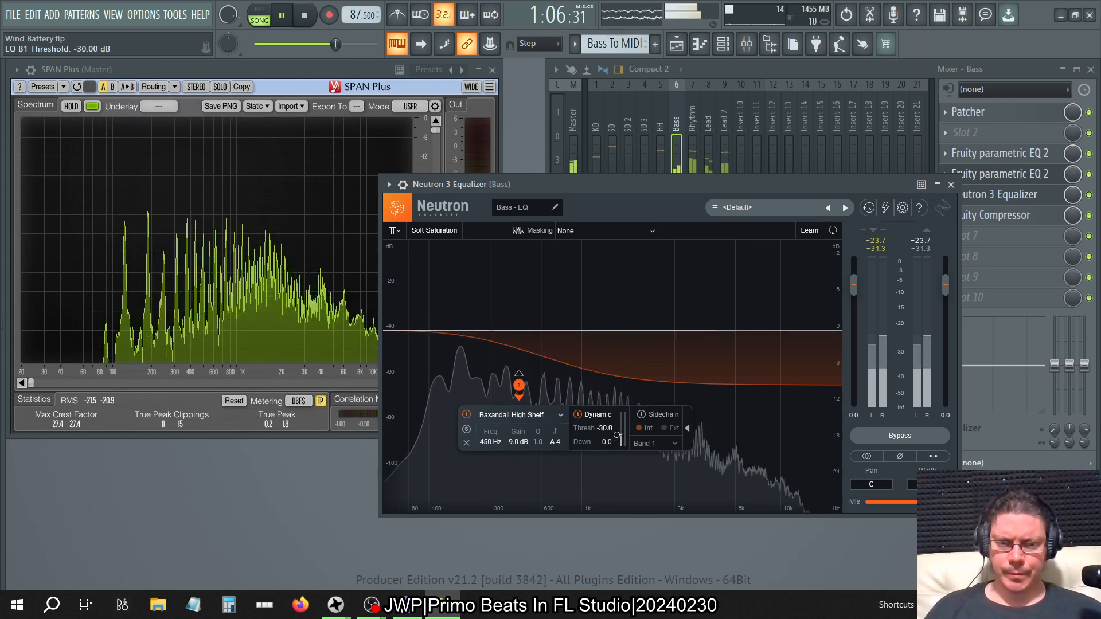
pyautogui.doubleClick(604, 428)
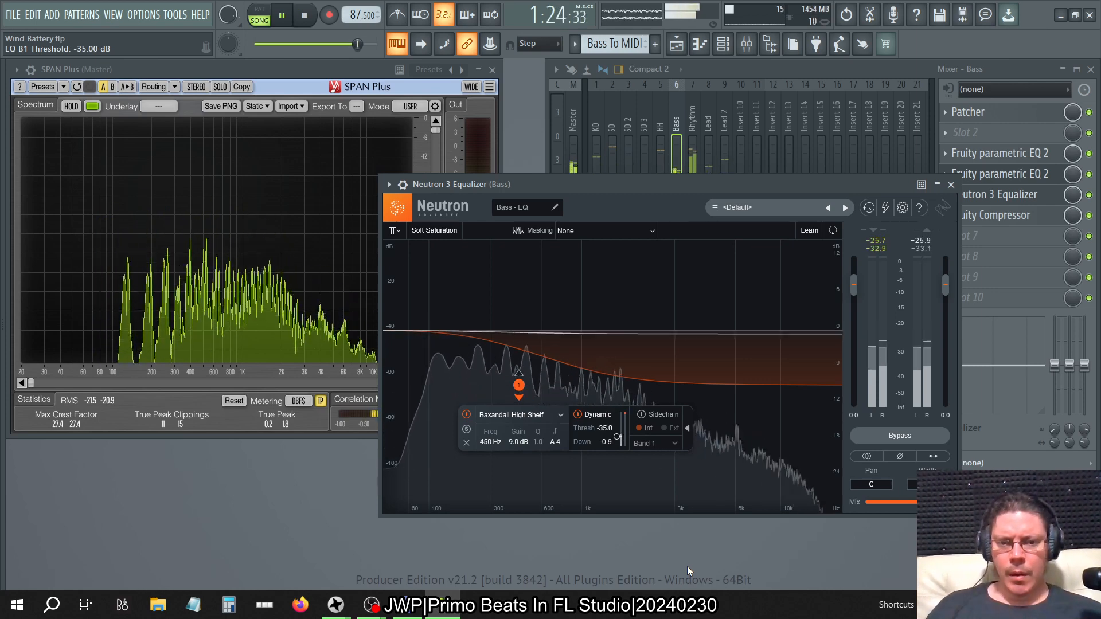
# Step: Compare Neutron 3 Equalizer with the second Fruity parametric EQ 2 on the Bass track, leaving Neutron enabled and that EQ bypassed
pyautogui.click(1096, 198)
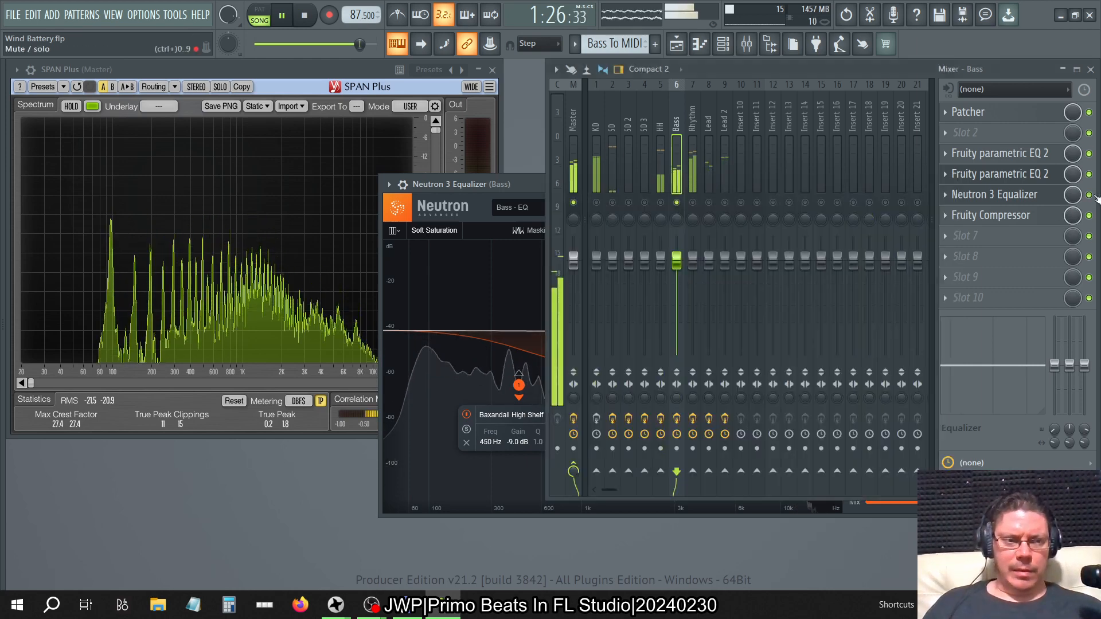
pyautogui.click(1021, 175)
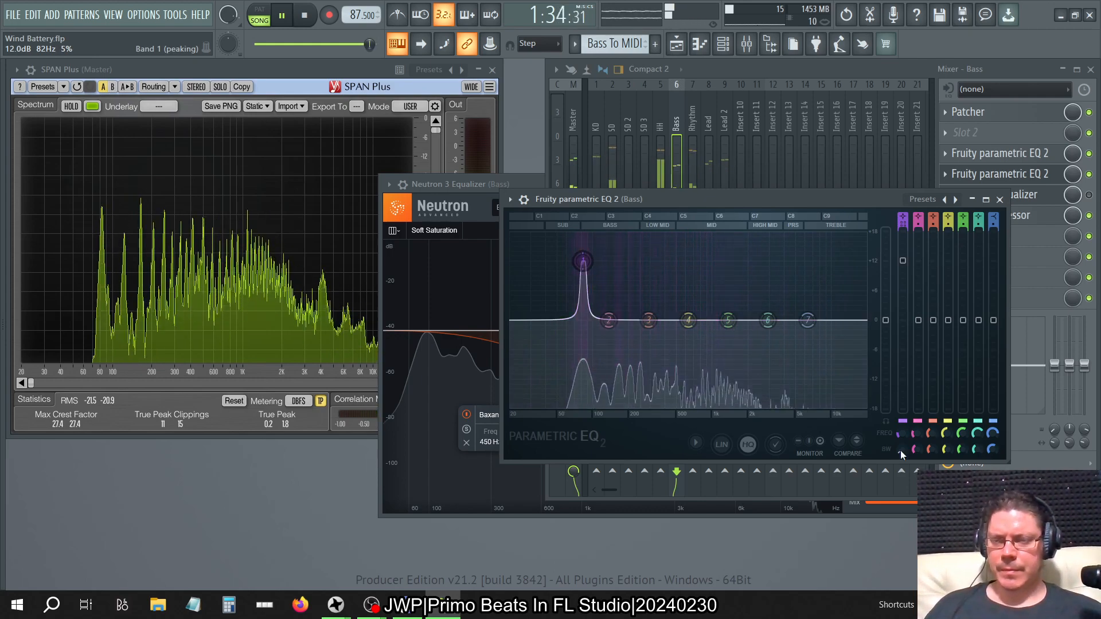
pyautogui.click(482, 186)
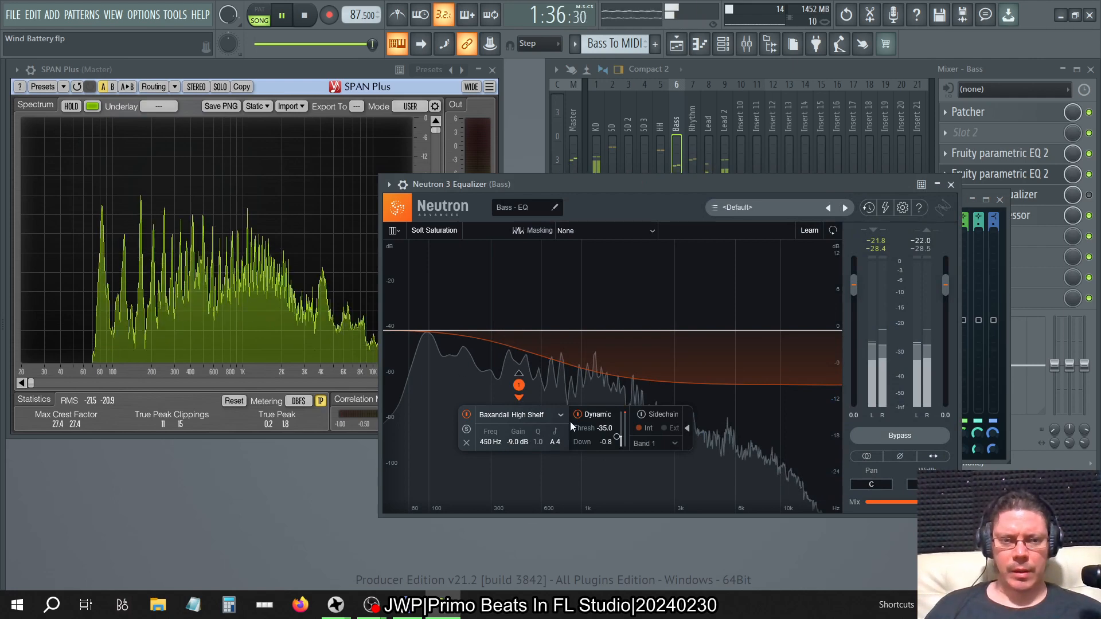
pyautogui.click(1093, 180)
pyautogui.click(1031, 198)
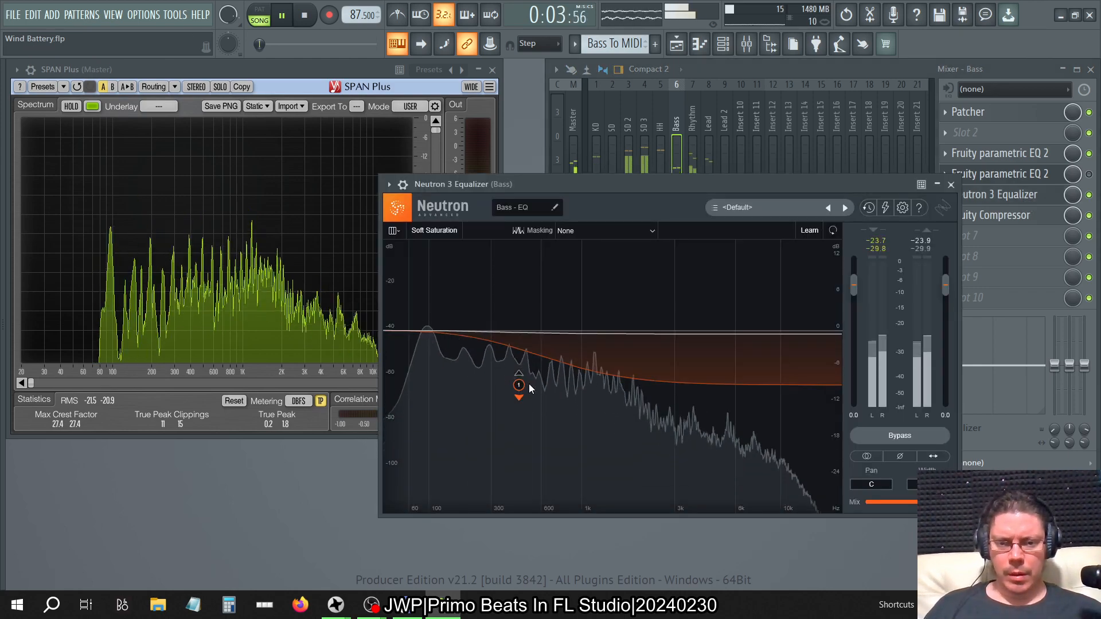
# Step: Change band 1 to a Band Shelf at about 99 Hz with about 6.5 dB of gain and a Q of 40
pyautogui.moveTo(520, 389); pyautogui.dragTo(481, 356)
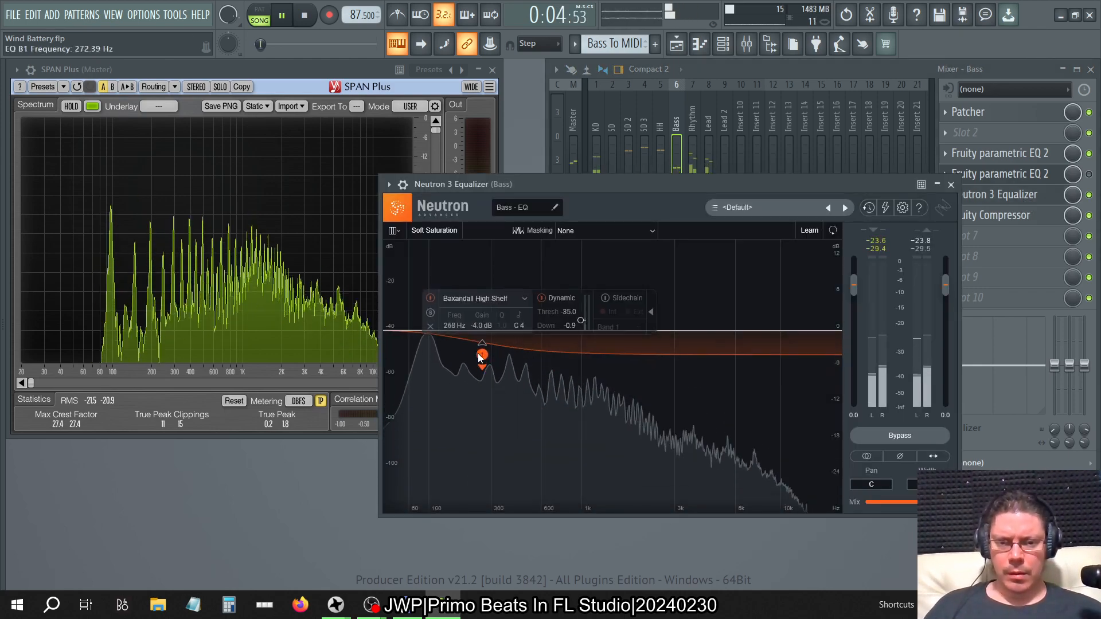
pyautogui.click(459, 281)
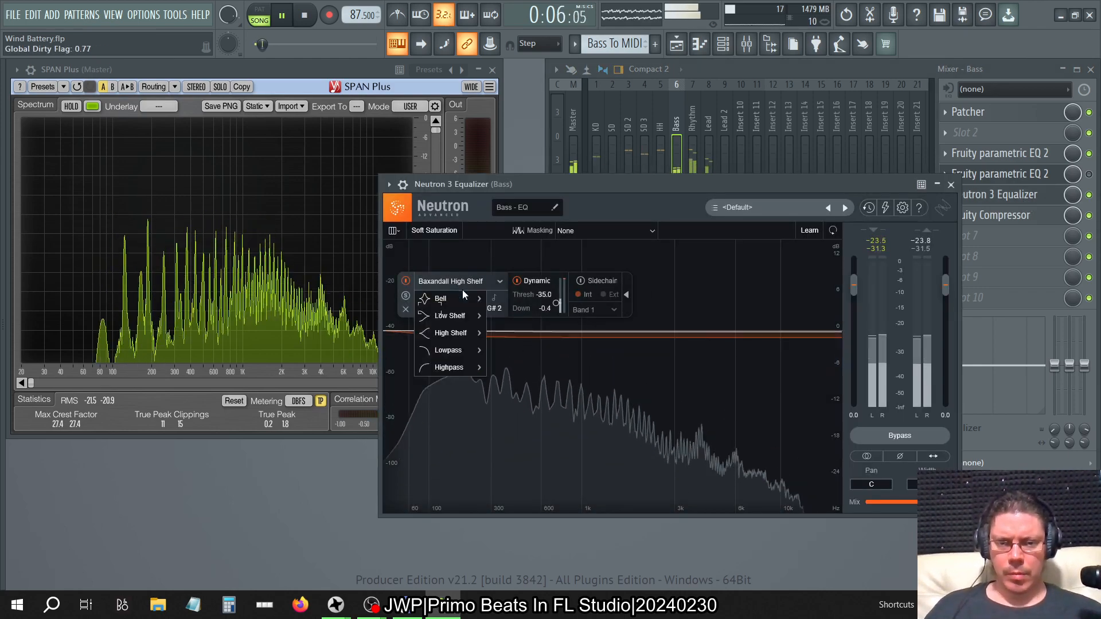
pyautogui.moveTo(452, 300)
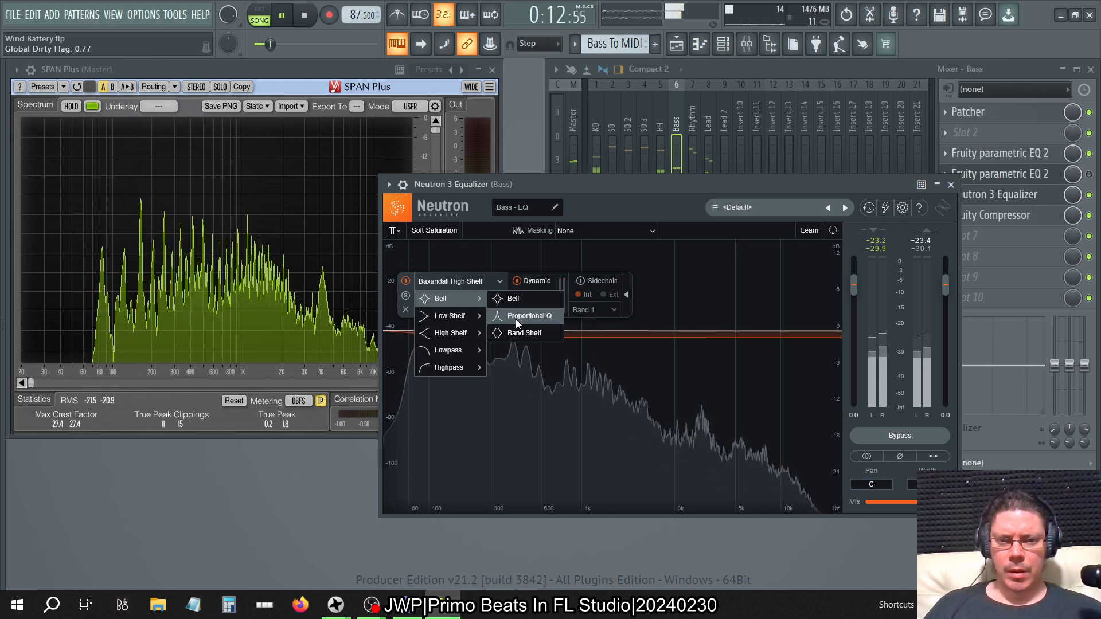
pyautogui.click(524, 332)
pyautogui.moveTo(432, 331); pyautogui.dragTo(427, 293)
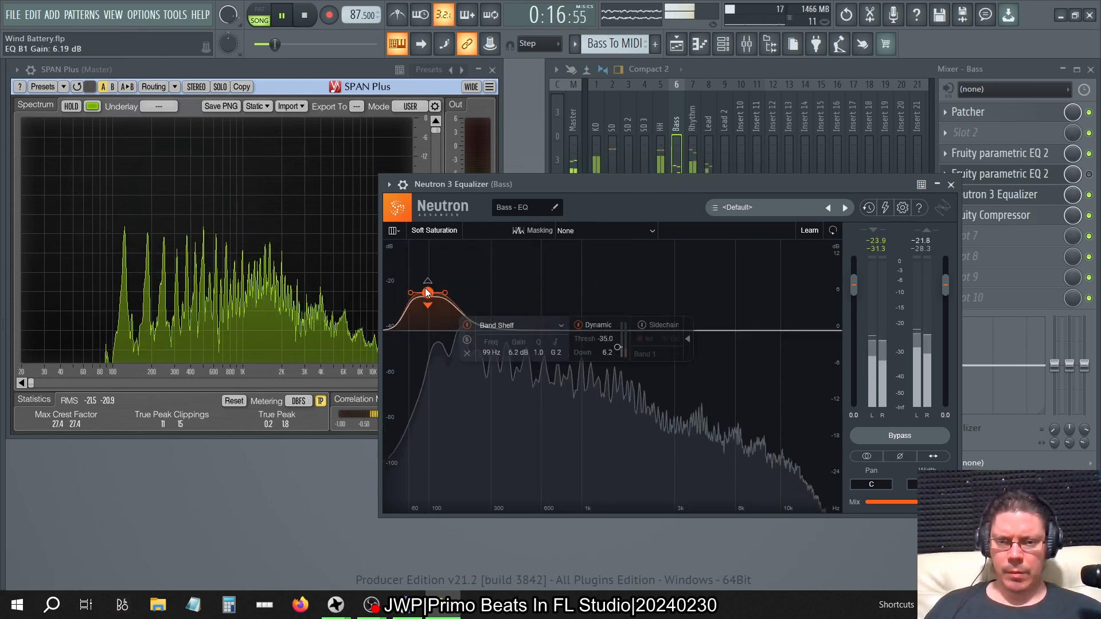
pyautogui.moveTo(538, 351); pyautogui.dragTo(548, 455)
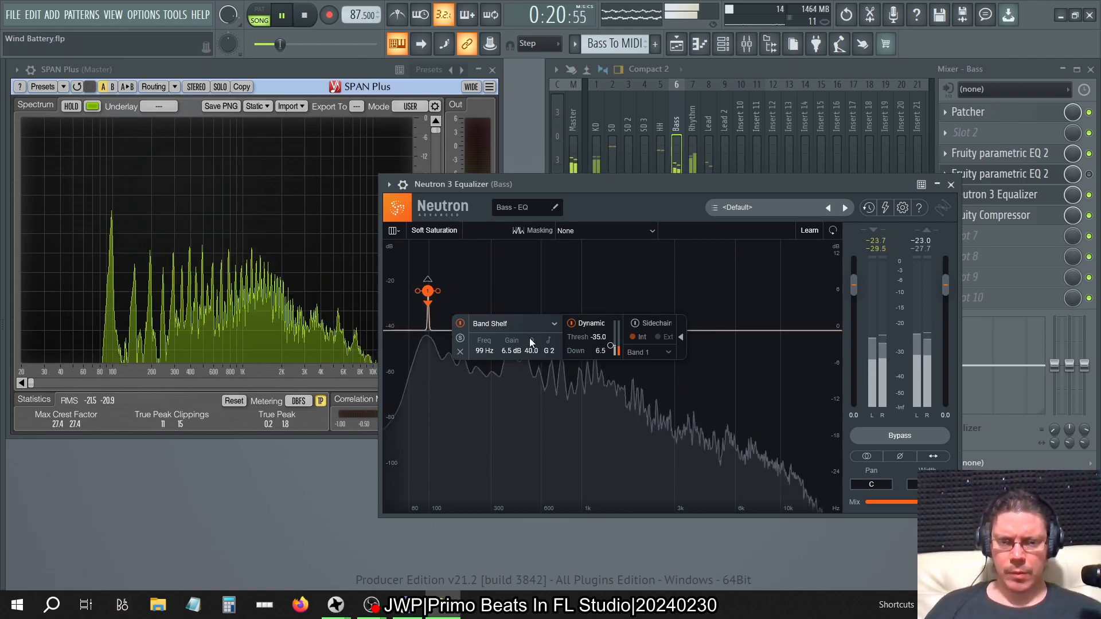
pyautogui.scroll(-1, 536, 338)
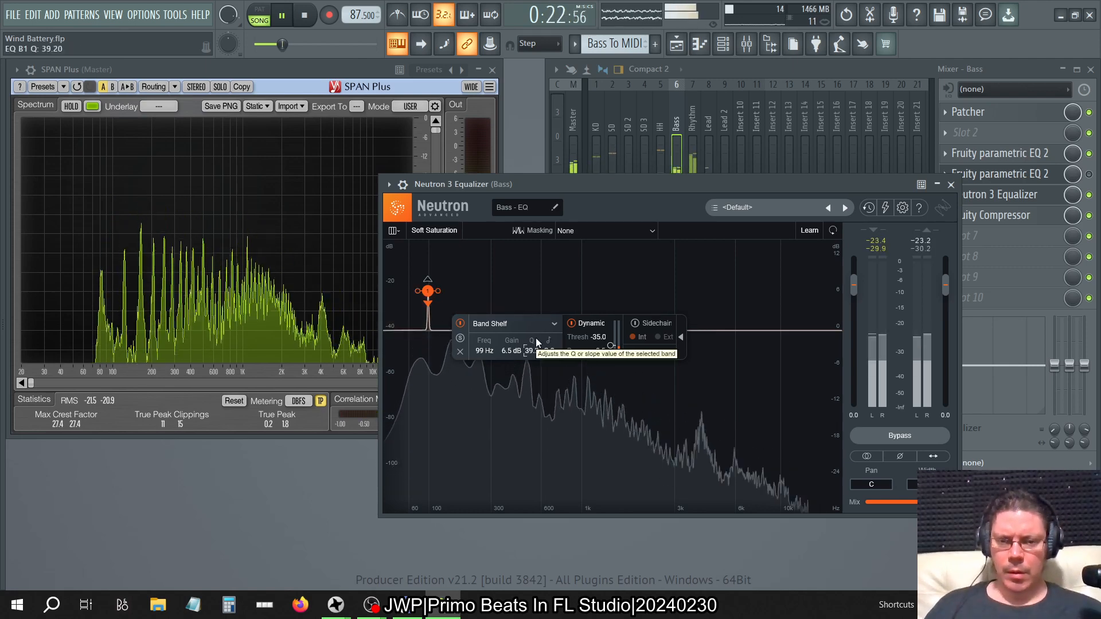
pyautogui.scroll(-1, 536, 338)
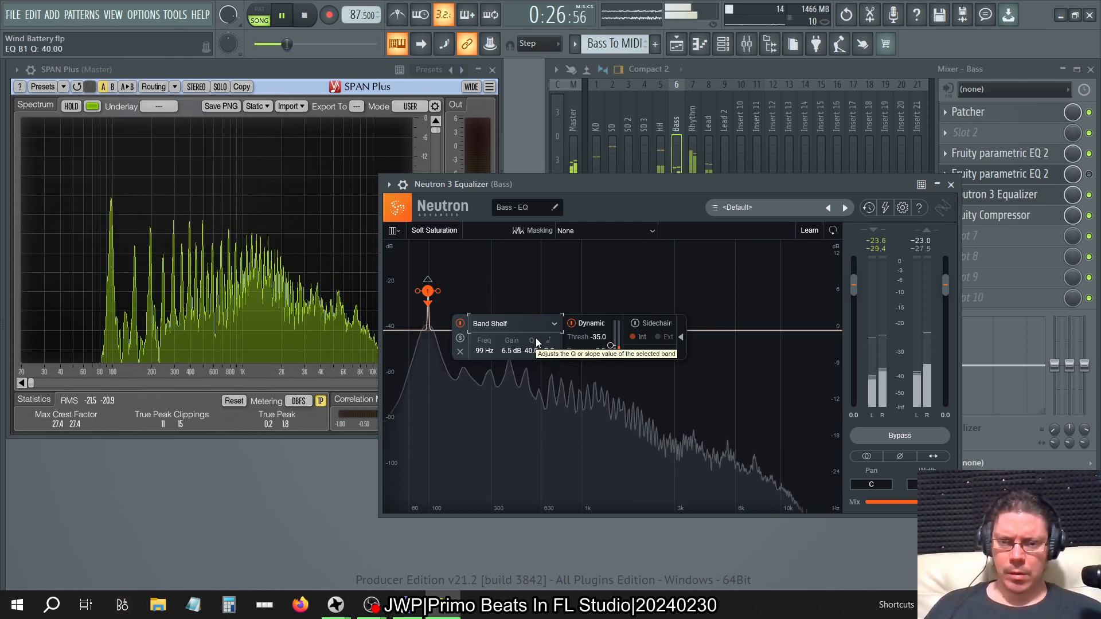
# Step: Set the band shelf's frequency to 83 Hz
pyautogui.moveTo(485, 352); pyautogui.dragTo(514, 384)
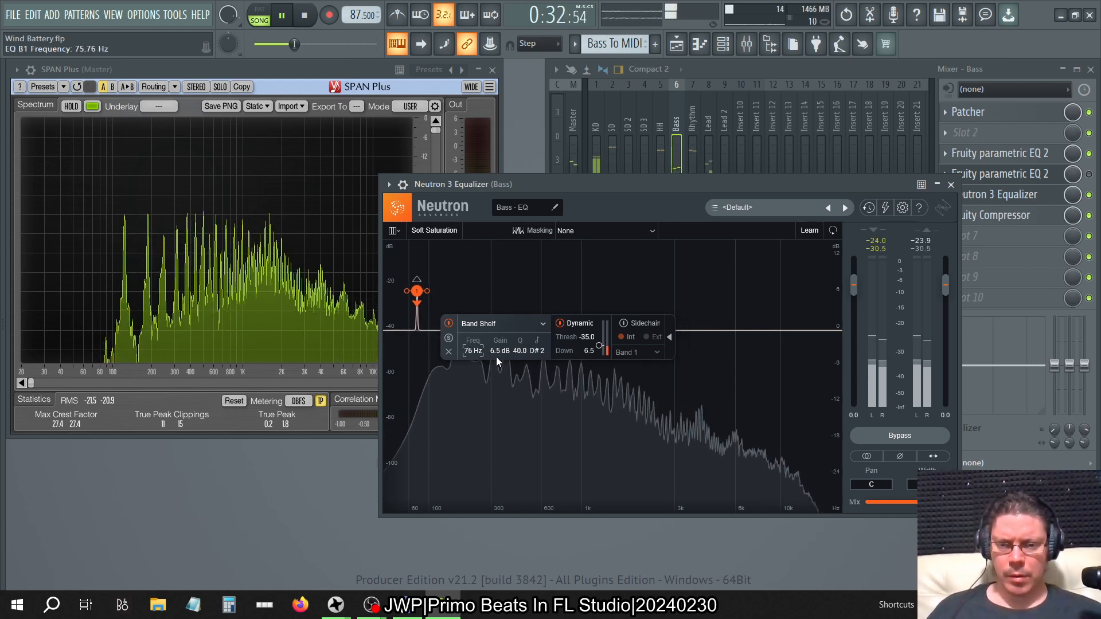
pyautogui.doubleClick(474, 351)
pyautogui.write('8')
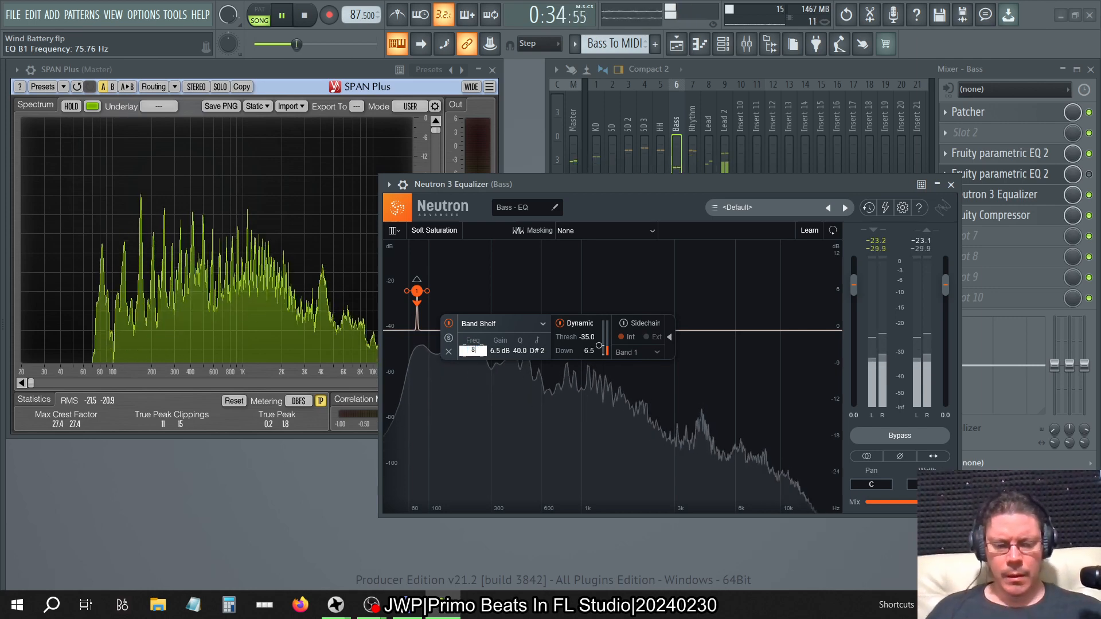
pyautogui.write('3 Hz')
pyautogui.press('Return')
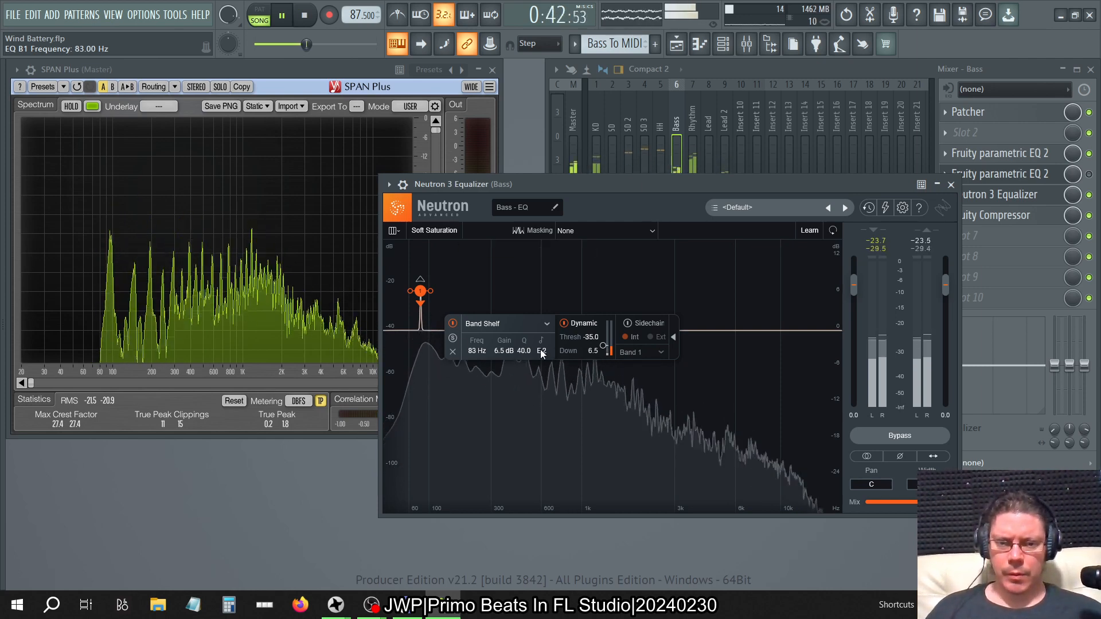
# Step: Set the band shelf's Q to 20 and raise its dynamic threshold to 0 dB
pyautogui.doubleClick(522, 353)
pyautogui.write('20')
pyautogui.press('Return')
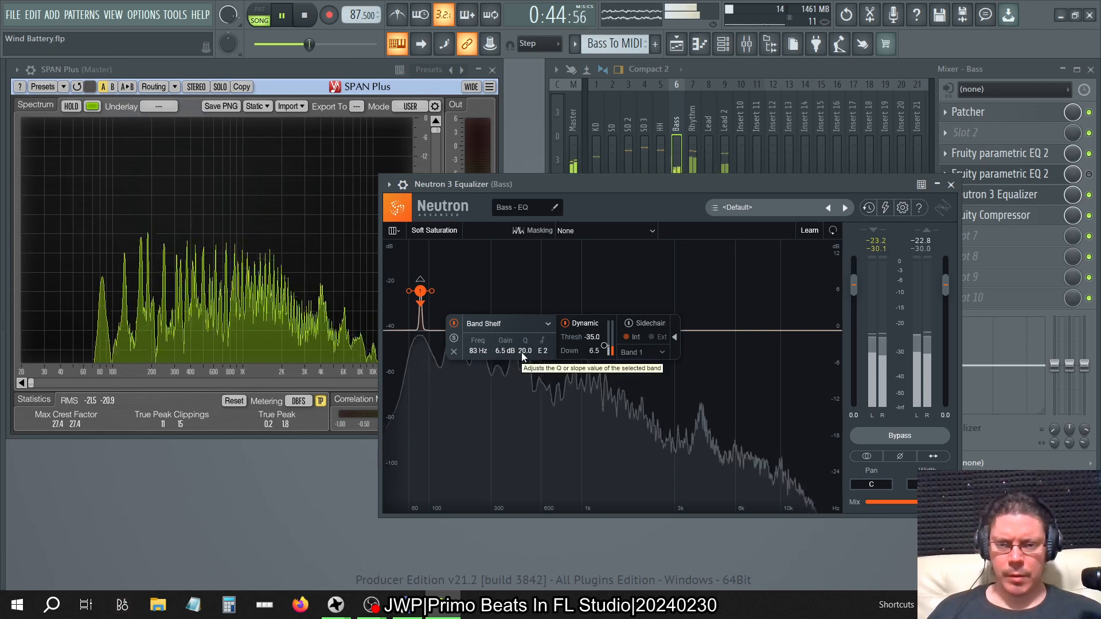
pyautogui.moveTo(605, 346); pyautogui.dragTo(616, 5)
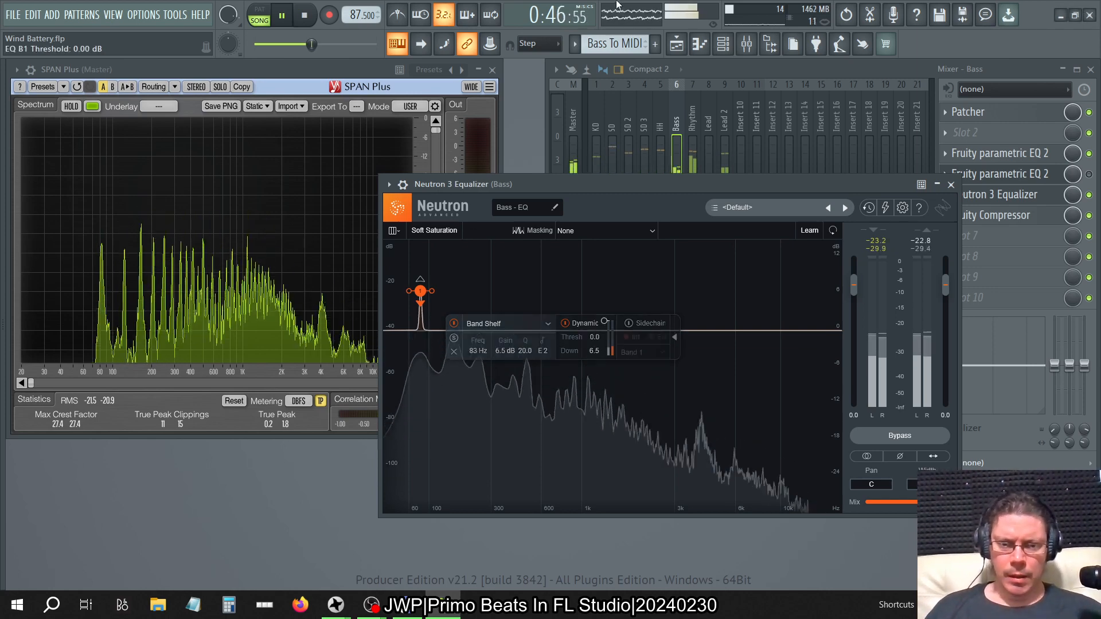
# Step: Try the band shelf's upward dynamic mode and then no dynamics, returning it to downward dynamic mode
pyautogui.click(420, 279)
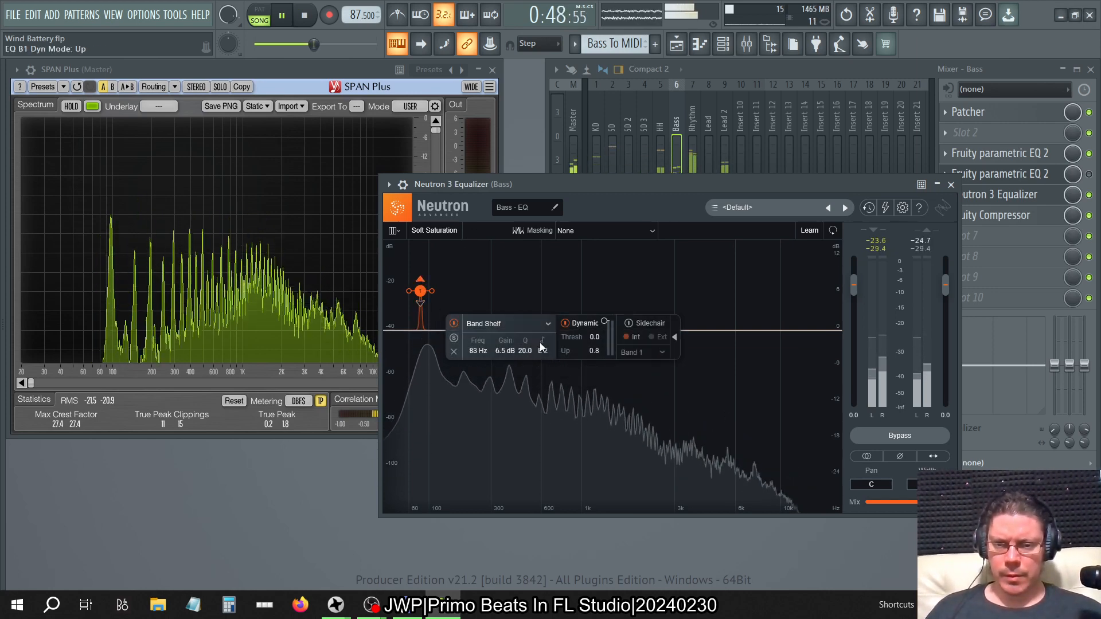
pyautogui.click(565, 324)
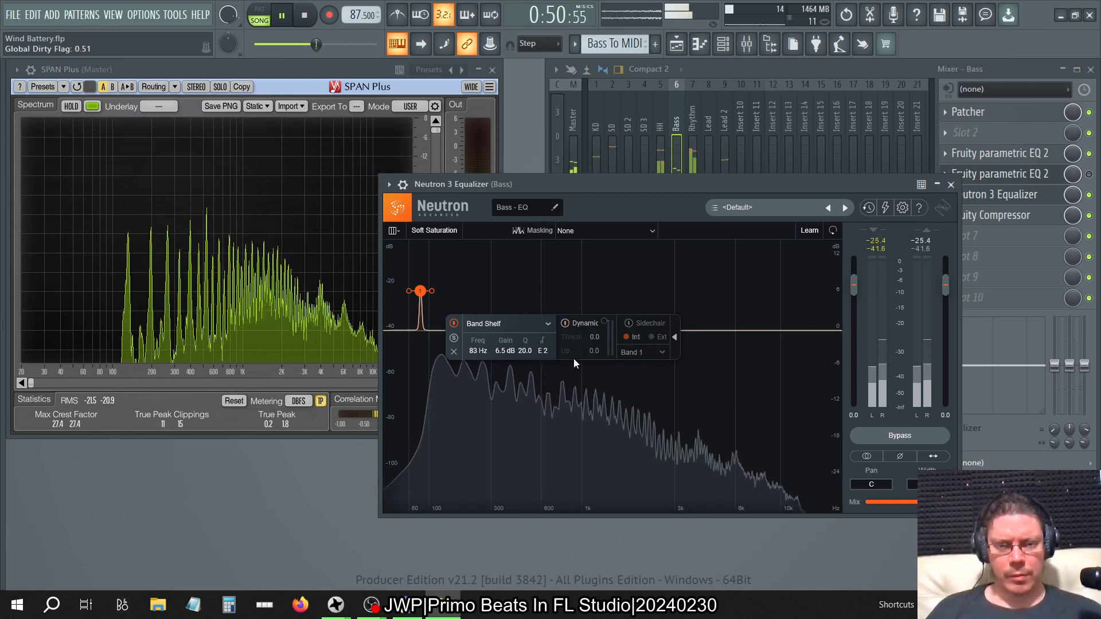
pyautogui.click(577, 327)
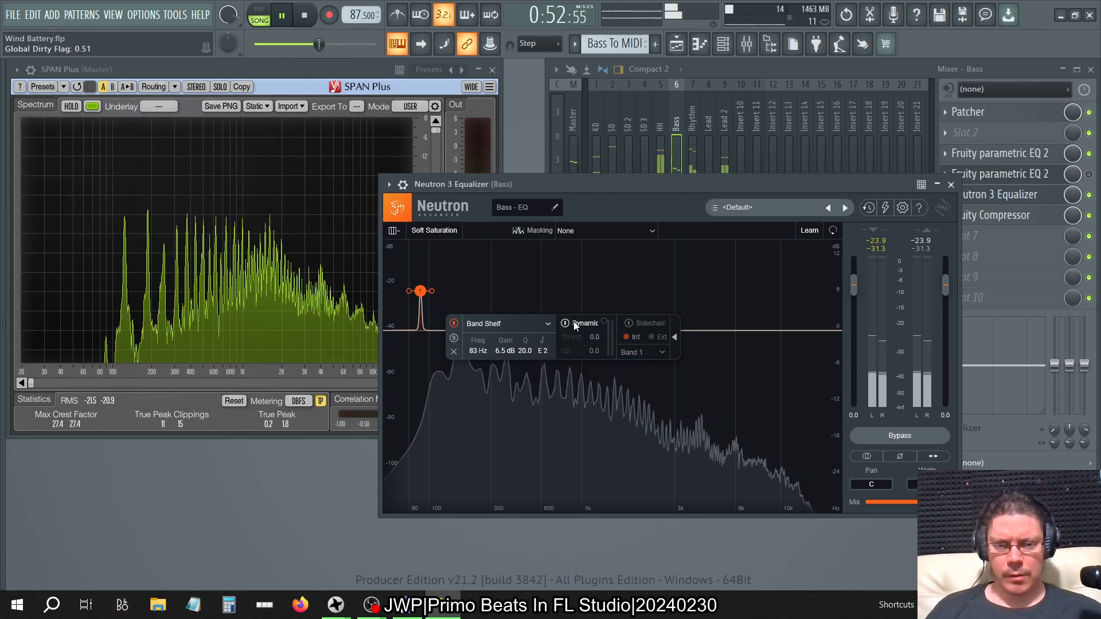
pyautogui.click(421, 302)
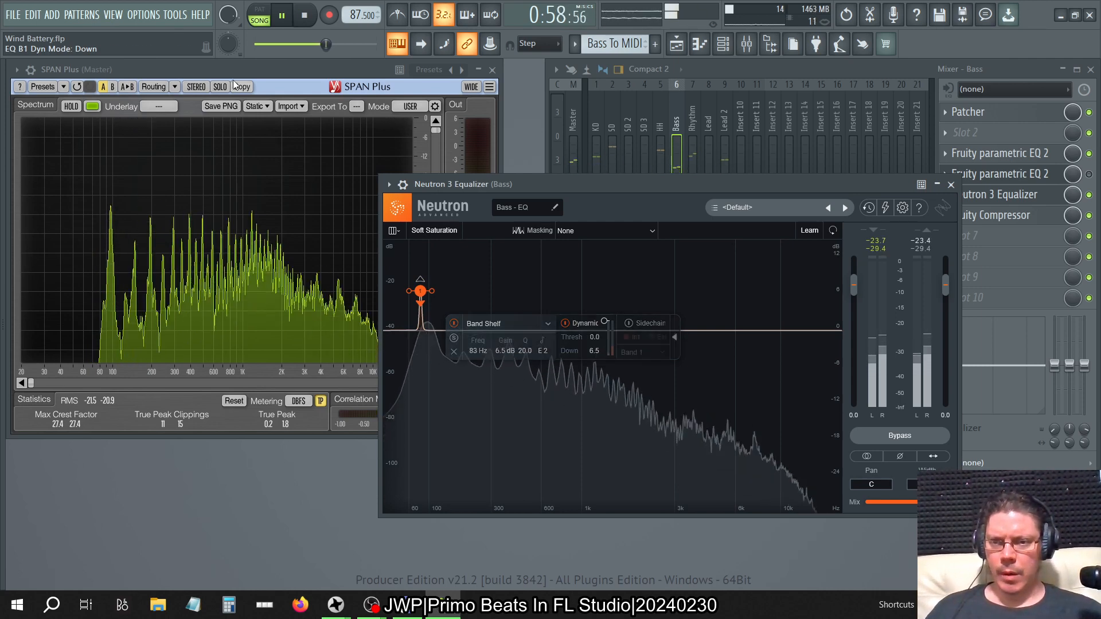
# Step: Compare the Bass track with Patcher and the slot 3 Fruity parametric EQ 2 bypassed, inspecting that EQ's curve and leaving both enabled
pyautogui.click(335, 138)
pyautogui.click(1089, 153)
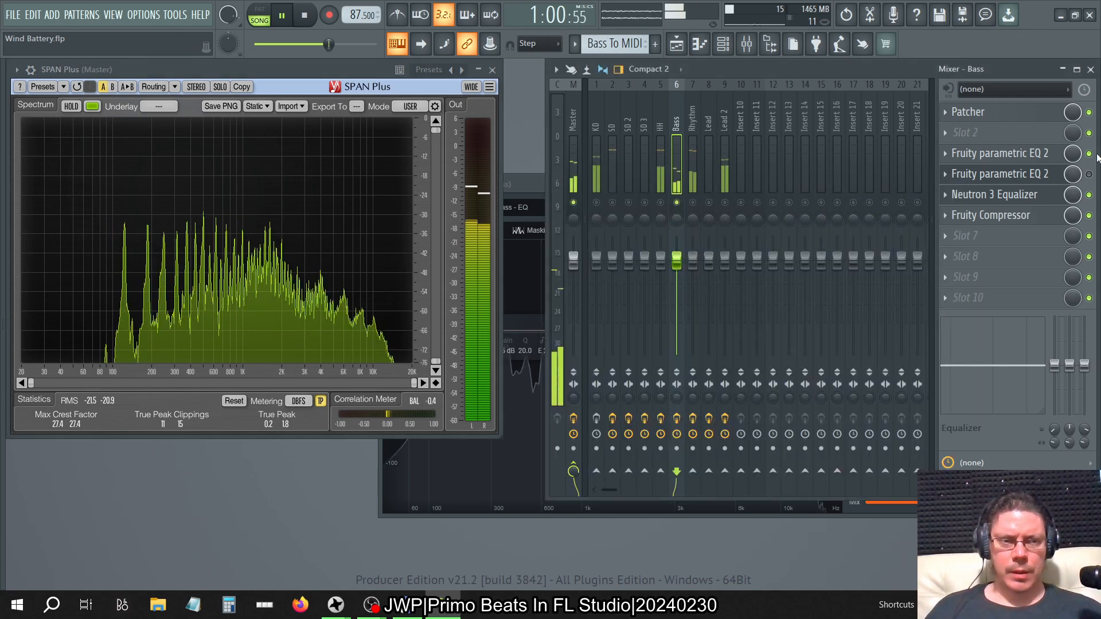
pyautogui.click(1090, 113)
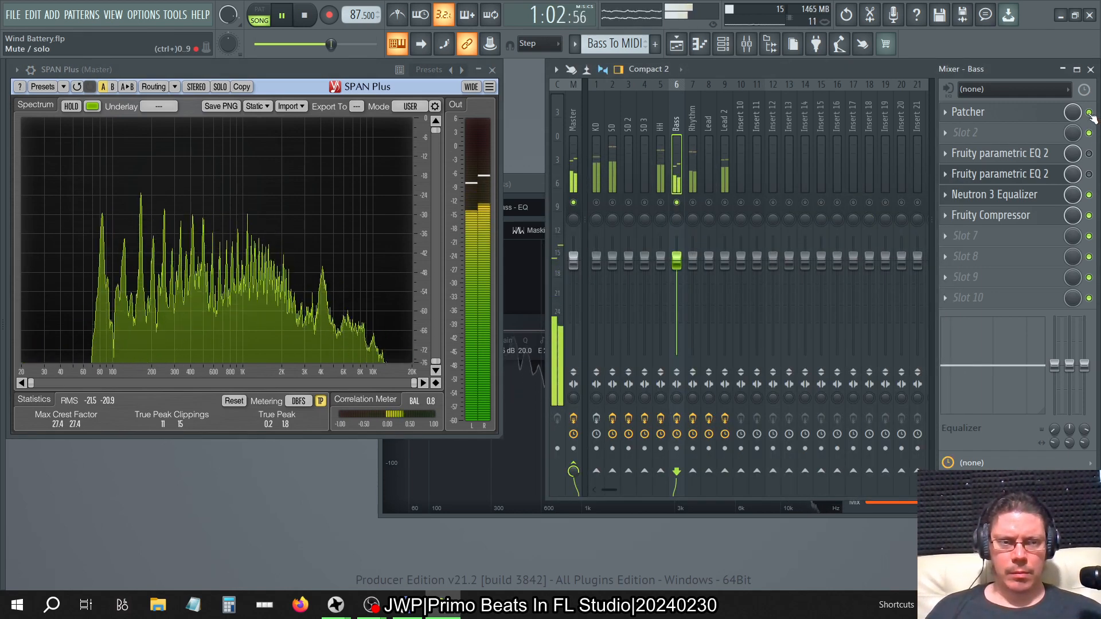
pyautogui.click(1056, 156)
pyautogui.click(1055, 156)
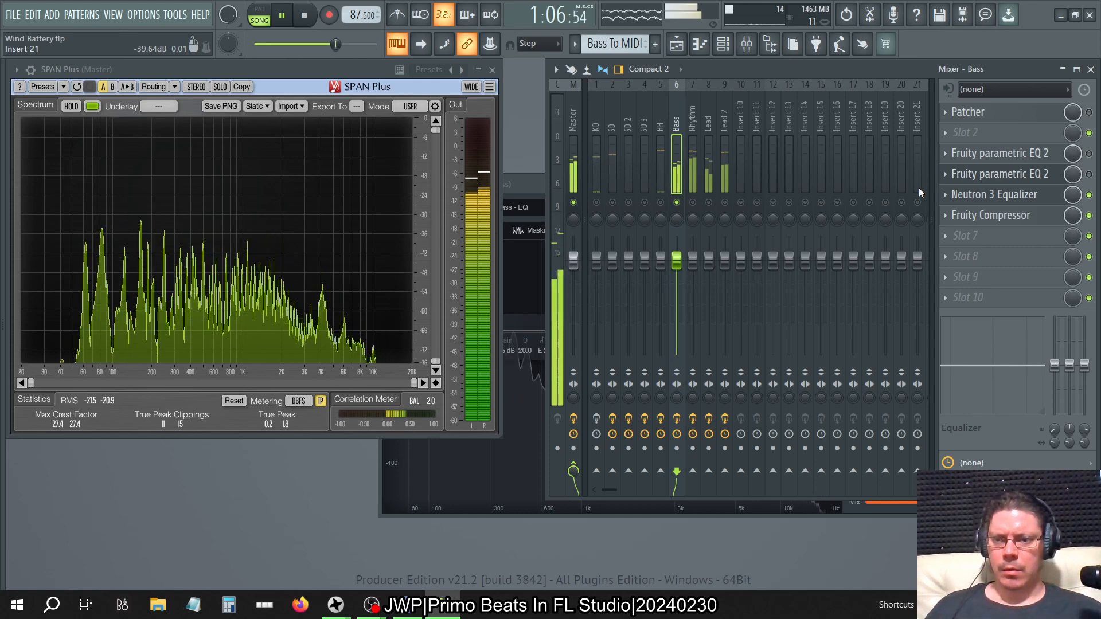
pyautogui.click(1090, 112)
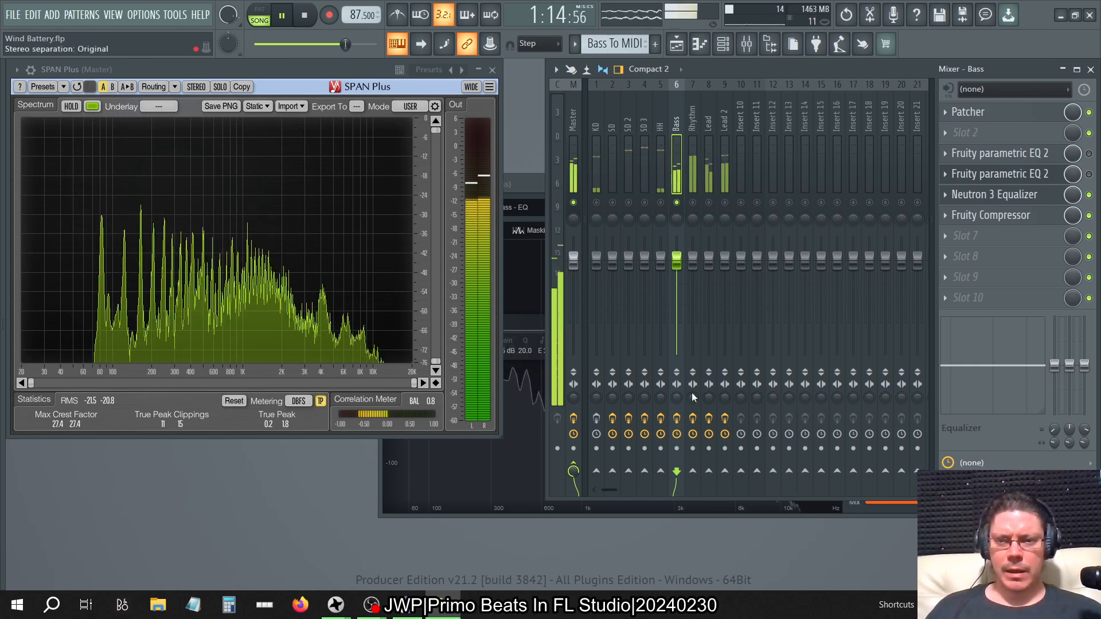
pyautogui.click(1027, 156)
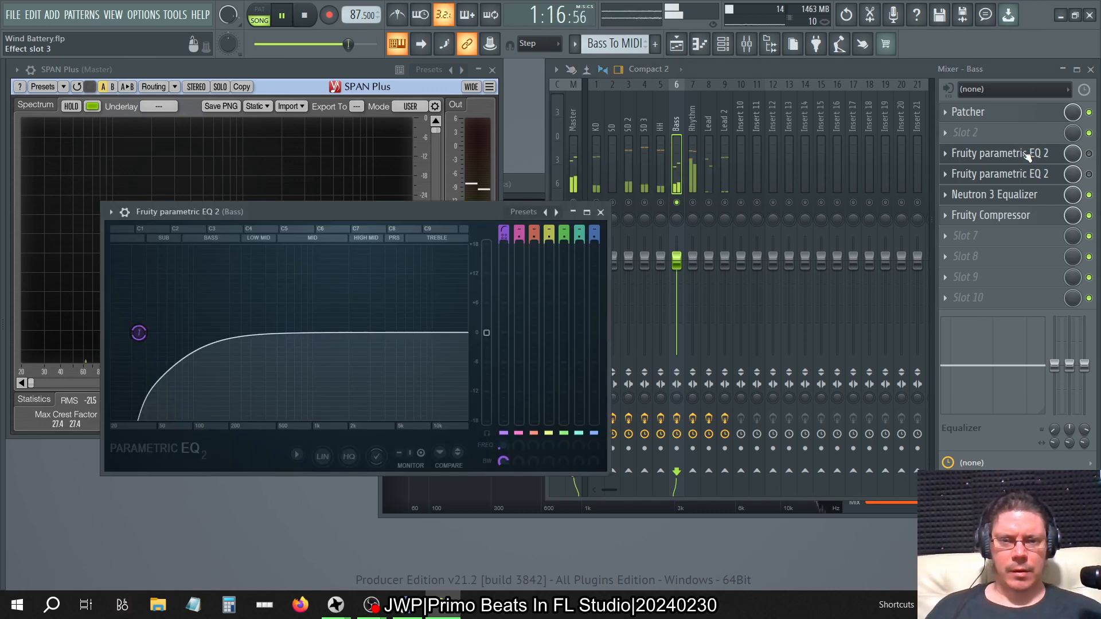
pyautogui.click(1027, 156)
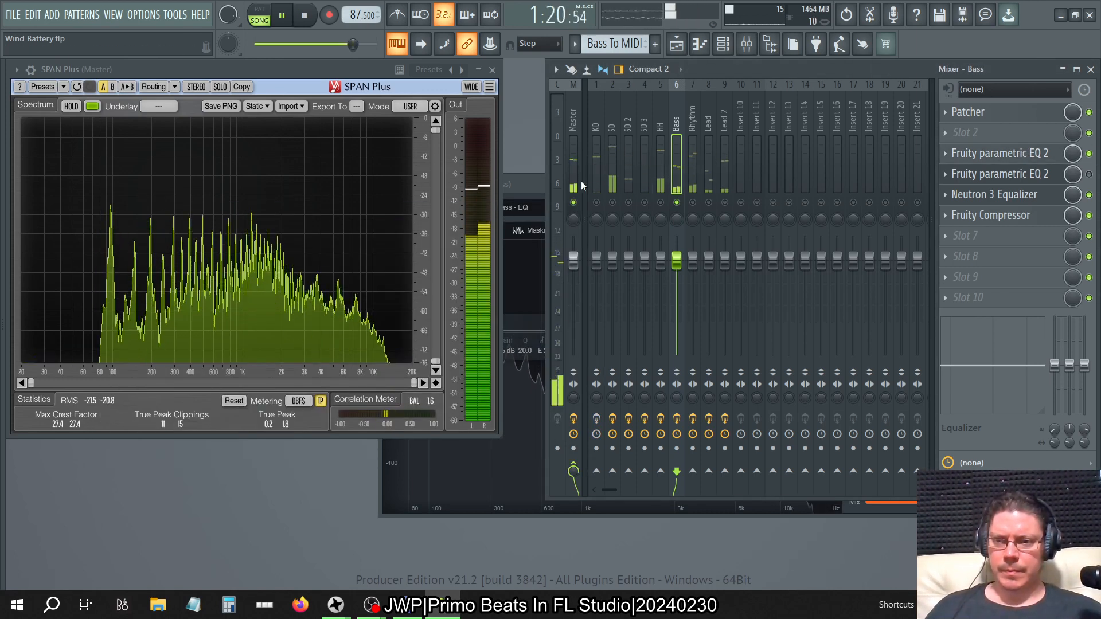
# Step: Delete the Fruity parametric EQ 2 from slot 3 of the Bass track
pyautogui.click(948, 165)
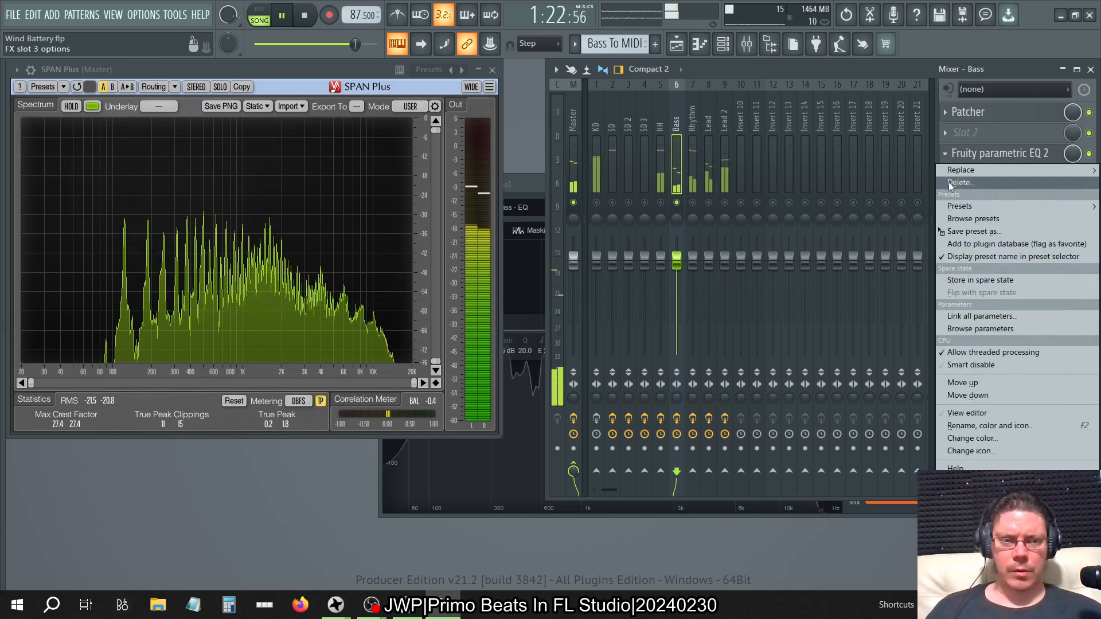
pyautogui.click(948, 181)
pyautogui.click(597, 353)
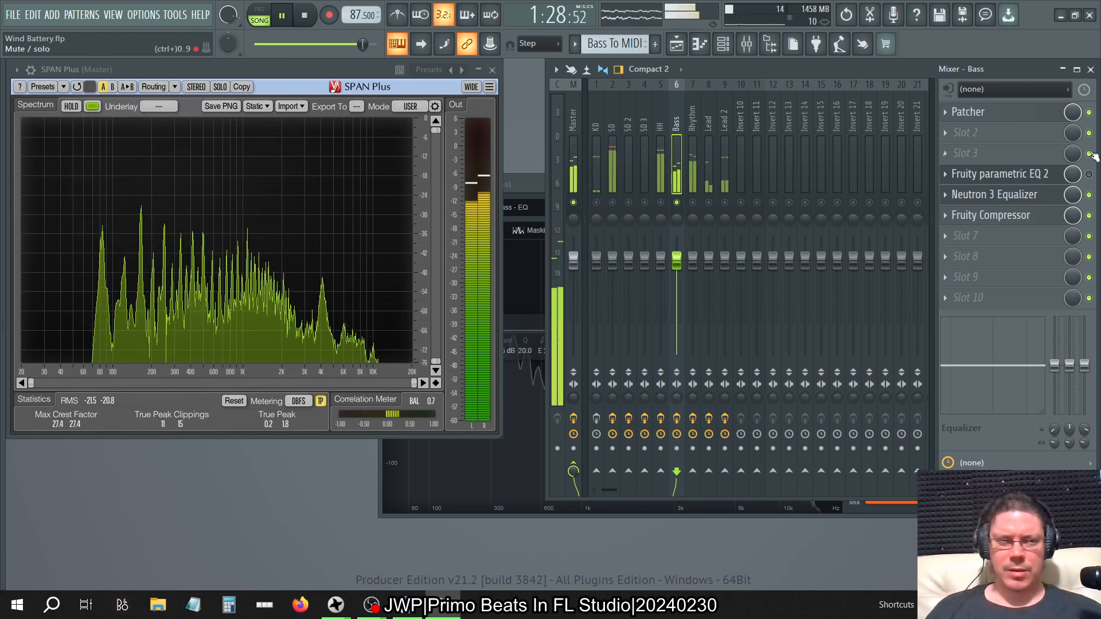
# Step: Copy the Rhythm track's Fruity parametric EQ 2 settings to the Bass track and place that EQ in slot 3
pyautogui.click(695, 112)
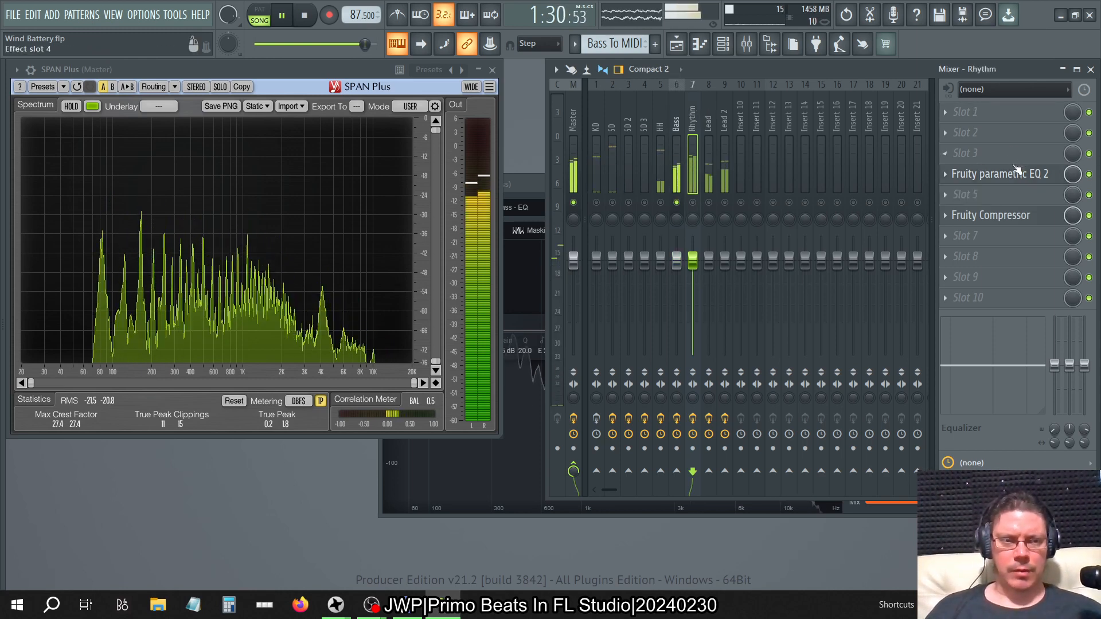
pyautogui.click(1010, 173)
pyautogui.click(1009, 173)
pyautogui.rightClick(964, 174)
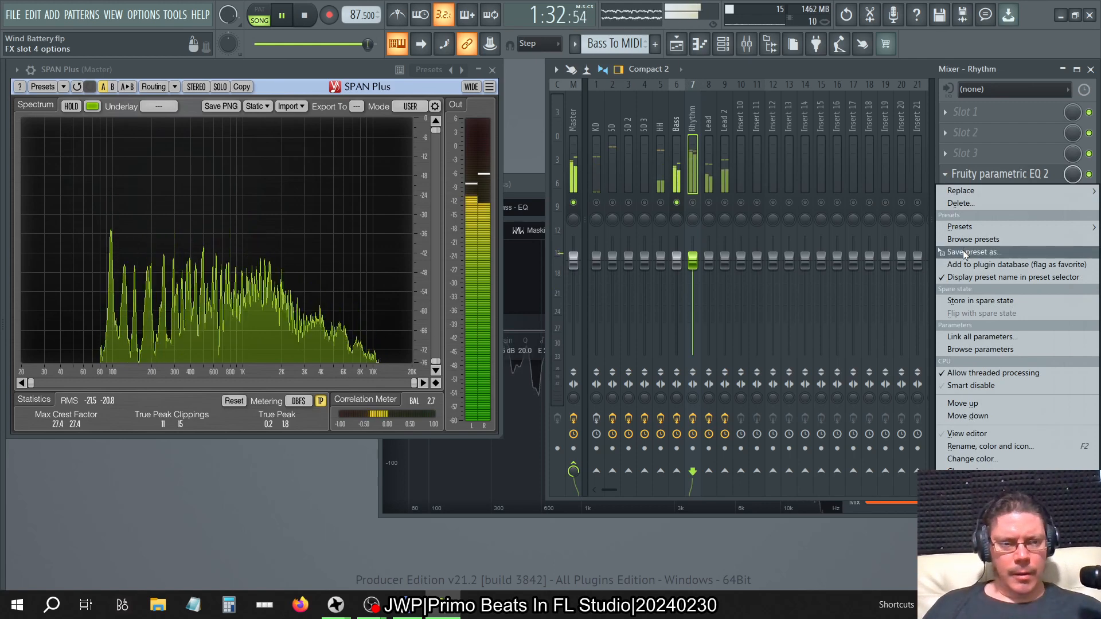
pyautogui.moveTo(975, 174); pyautogui.dragTo(677, 115)
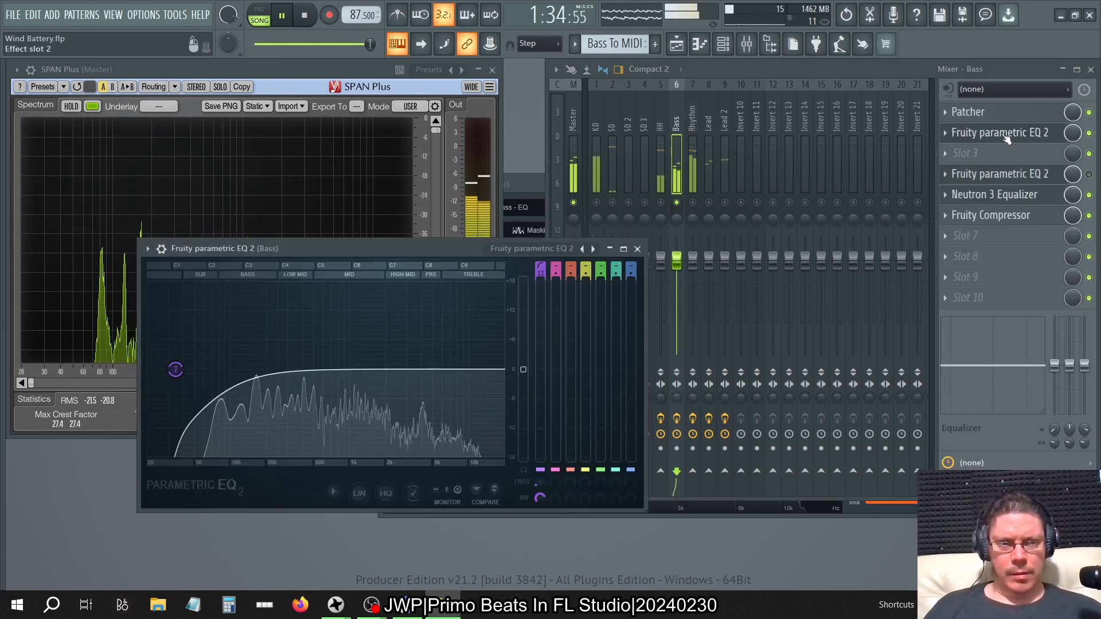
pyautogui.moveTo(1007, 139); pyautogui.dragTo(1022, 157)
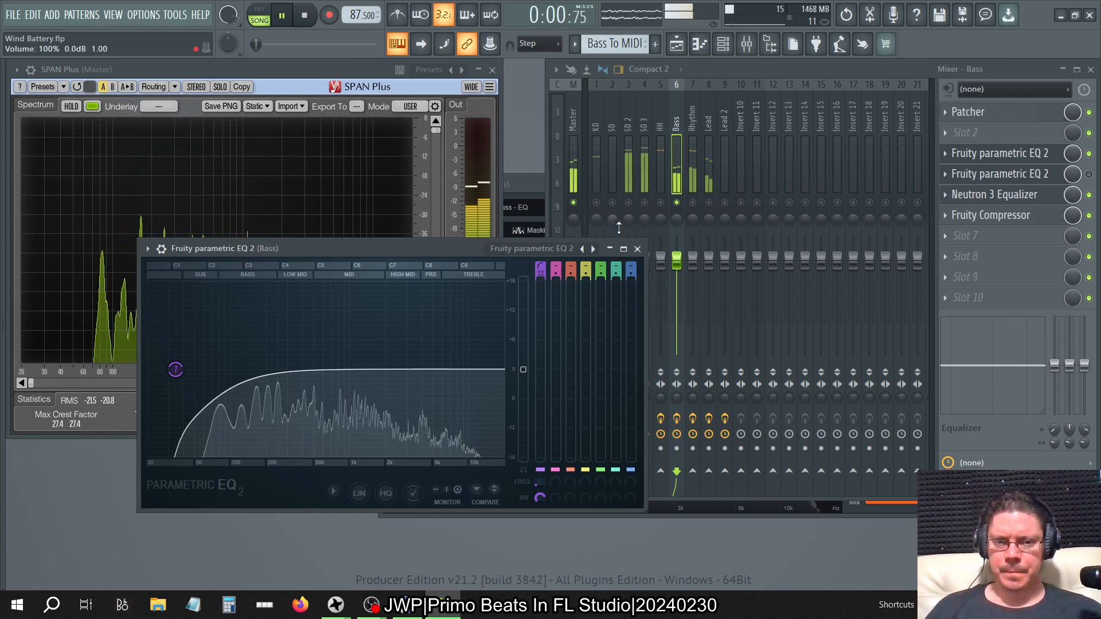
pyautogui.click(637, 248)
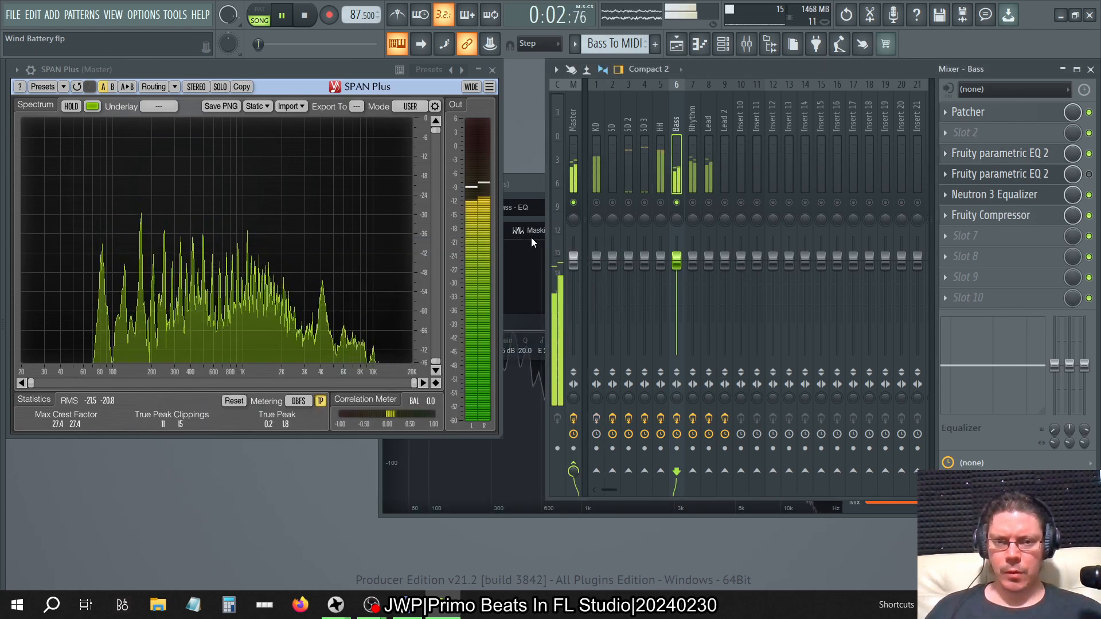
# Step: Raise the gain of Neutron's 83 Hz band shelf to 12 dB
pyautogui.click(524, 185)
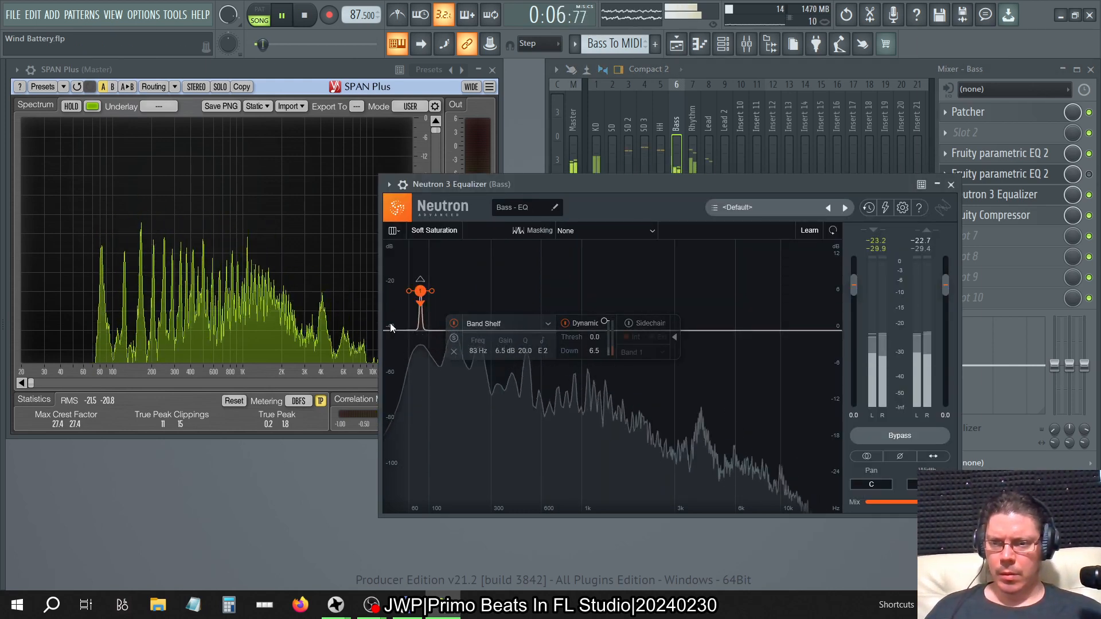
pyautogui.scroll(-11, 500, 350)
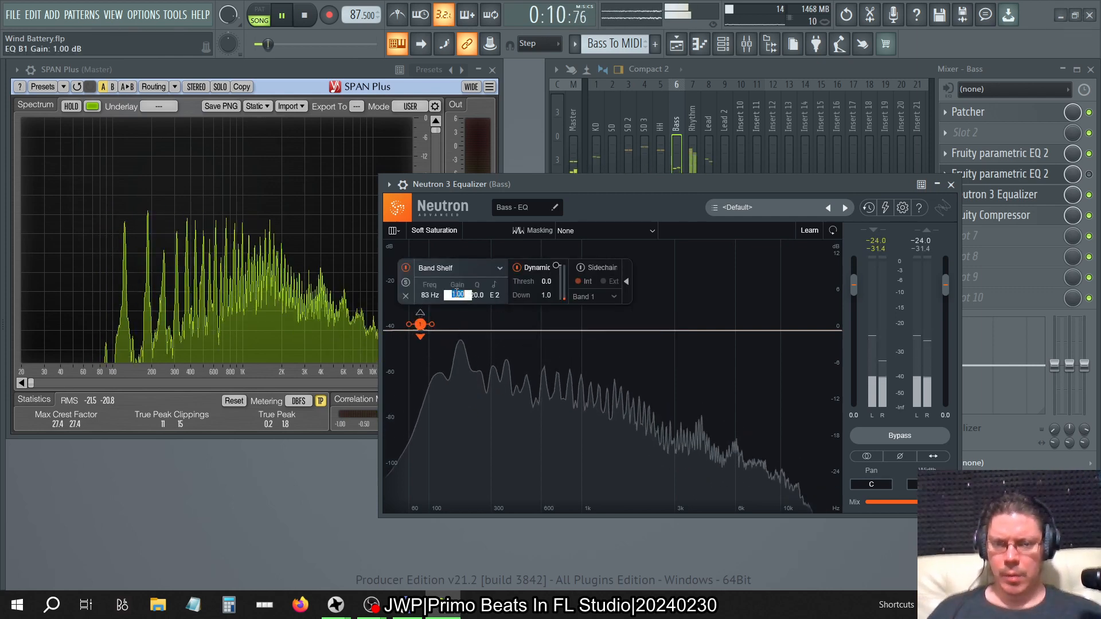
pyautogui.scroll(20, 457, 294)
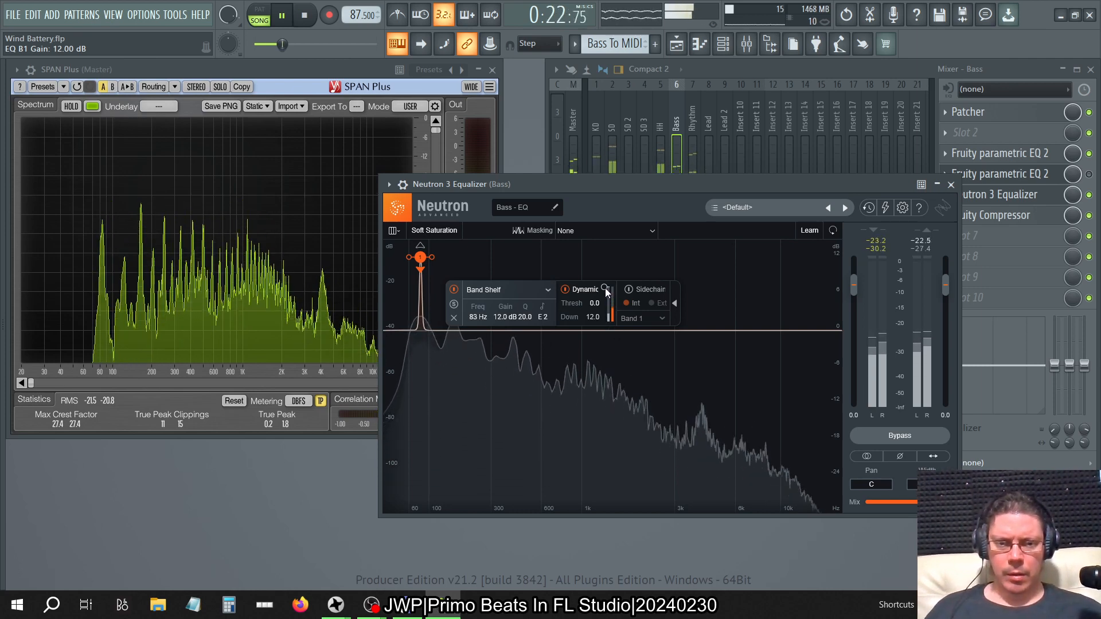
# Step: Set the band shelf's dynamic threshold to -50 dB
pyautogui.moveTo(605, 288); pyautogui.dragTo(606, 322)
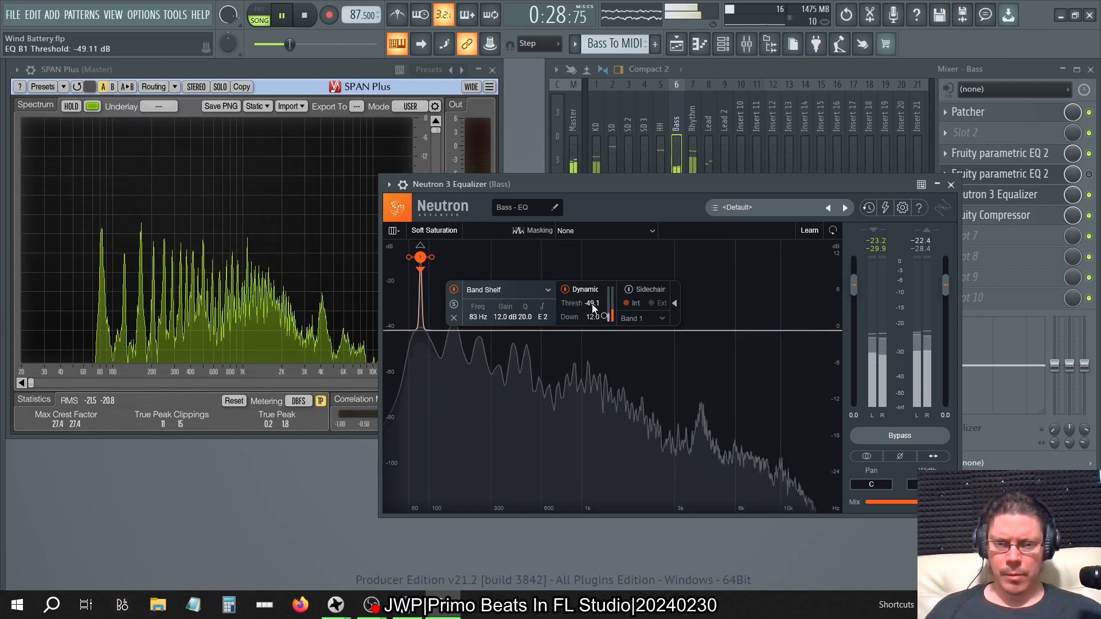
pyautogui.doubleClick(592, 303)
pyautogui.write('-50')
pyautogui.press('Return')
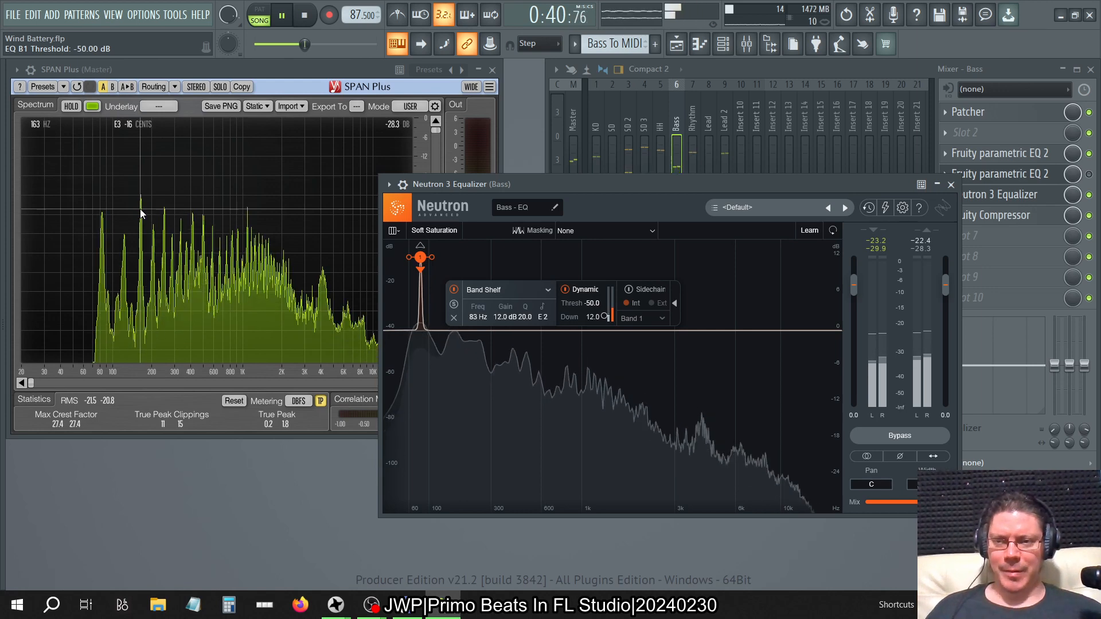
# Step: Check the Bass track's slot 3 Fruity parametric EQ 2 and return to Neutron 3 Equalizer
pyautogui.click(1009, 167)
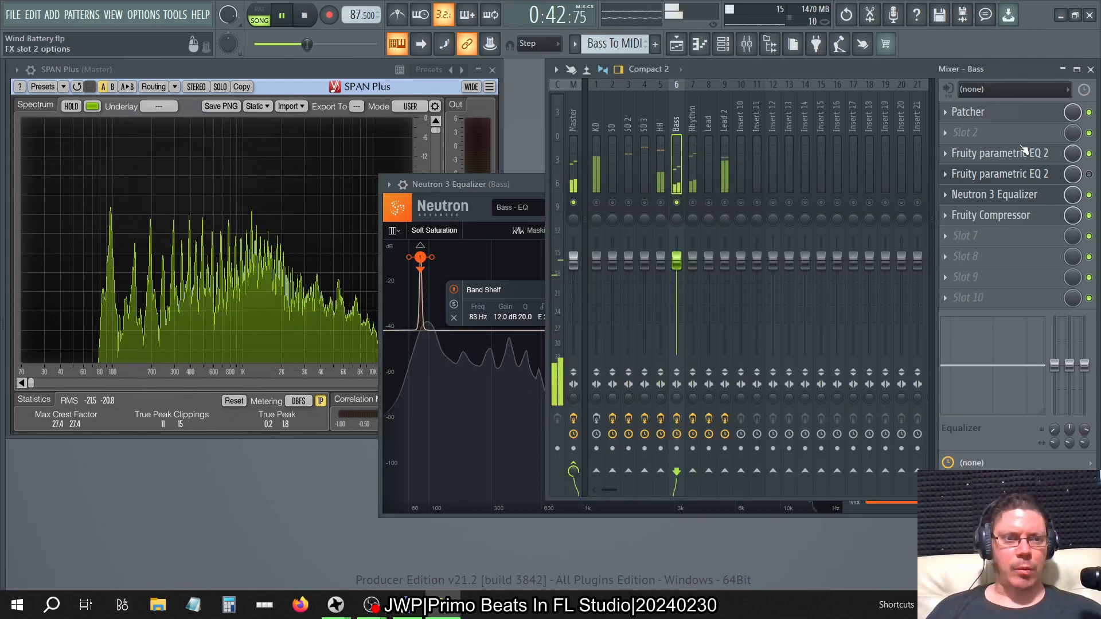
pyautogui.click(1023, 161)
pyautogui.click(1022, 162)
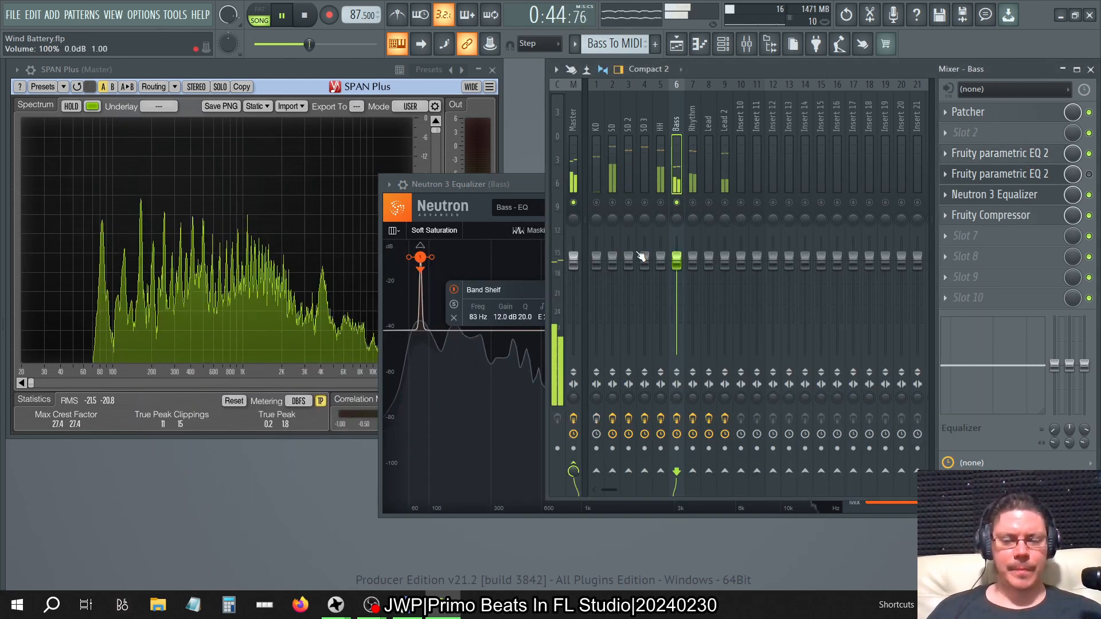
pyautogui.click(516, 185)
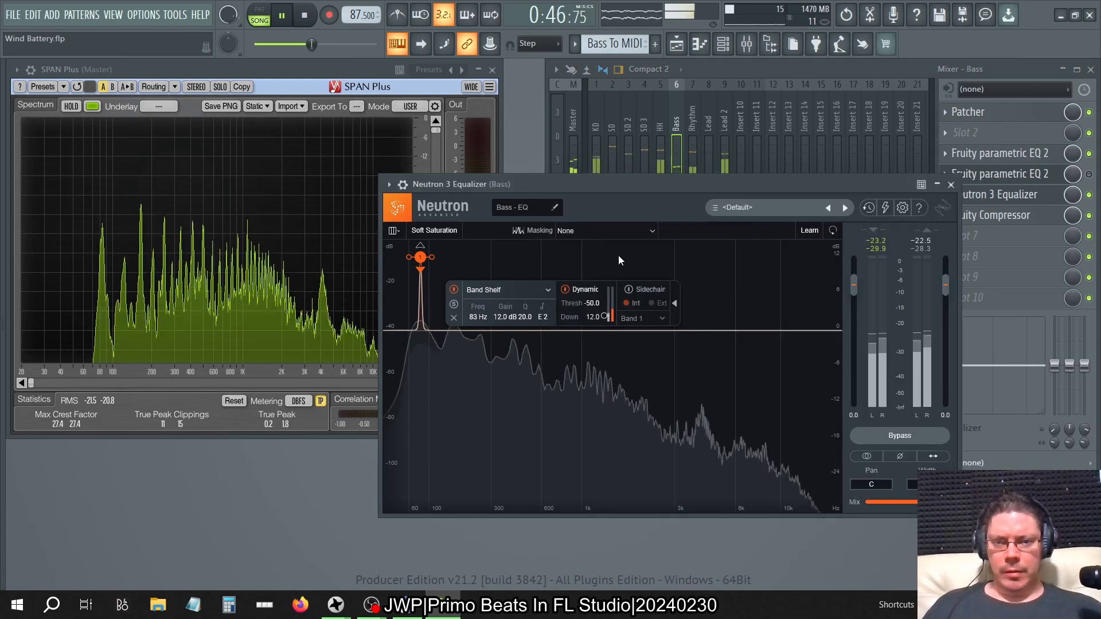
# Step: Add a second Proportional Q band in Neutron and tune its frequency to about 98 Hz
pyautogui.click(439, 331)
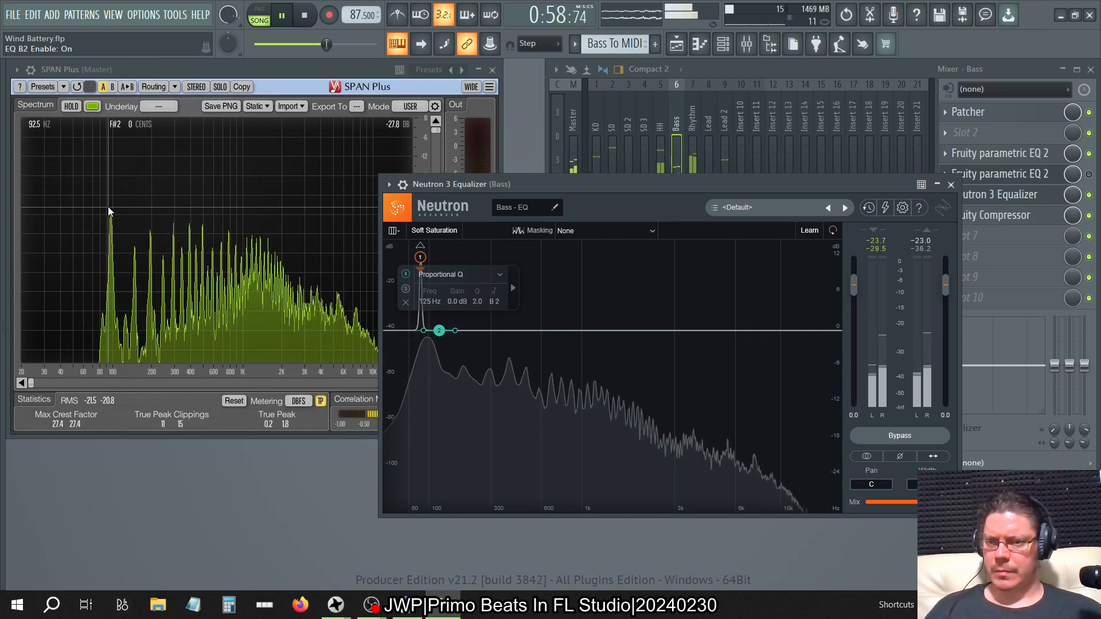
pyautogui.click(440, 331)
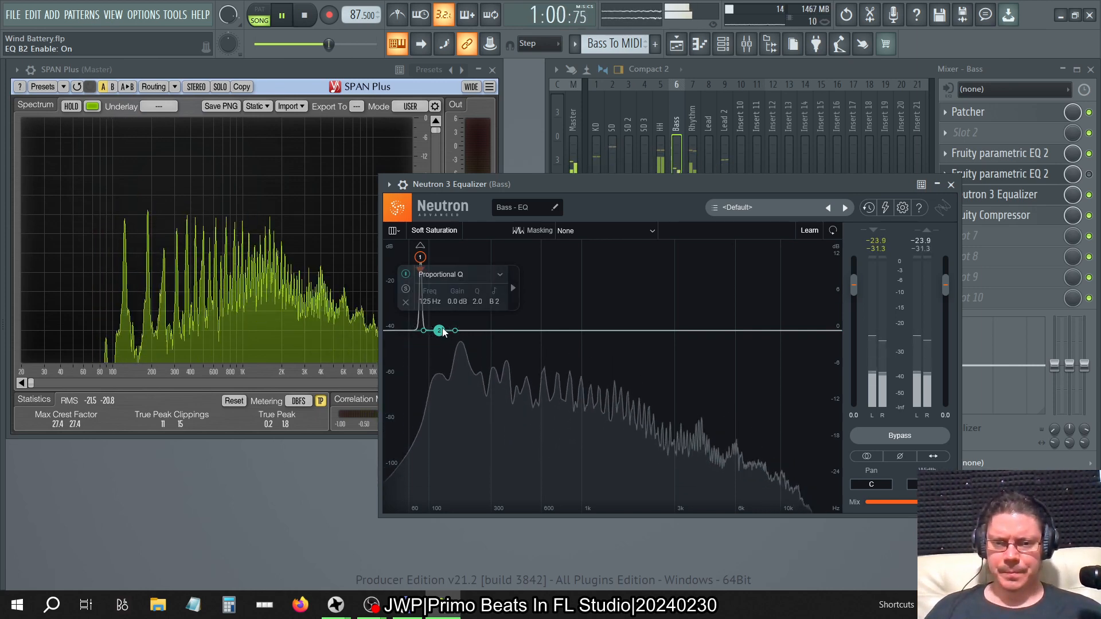
pyautogui.press('Left')
pyautogui.press('Left')
pyautogui.press('Left')
pyautogui.press('Left')
pyautogui.press('Left')
pyautogui.press('Left')
pyautogui.press('Left')
pyautogui.press('Left')
pyautogui.press('Left')
pyautogui.press('Left')
pyautogui.press('Left')
pyautogui.press('Left')
pyautogui.press('Right')
pyautogui.press('Right')
pyautogui.press('Right')
pyautogui.press('Right')
pyautogui.press('Right')
pyautogui.press('Right')
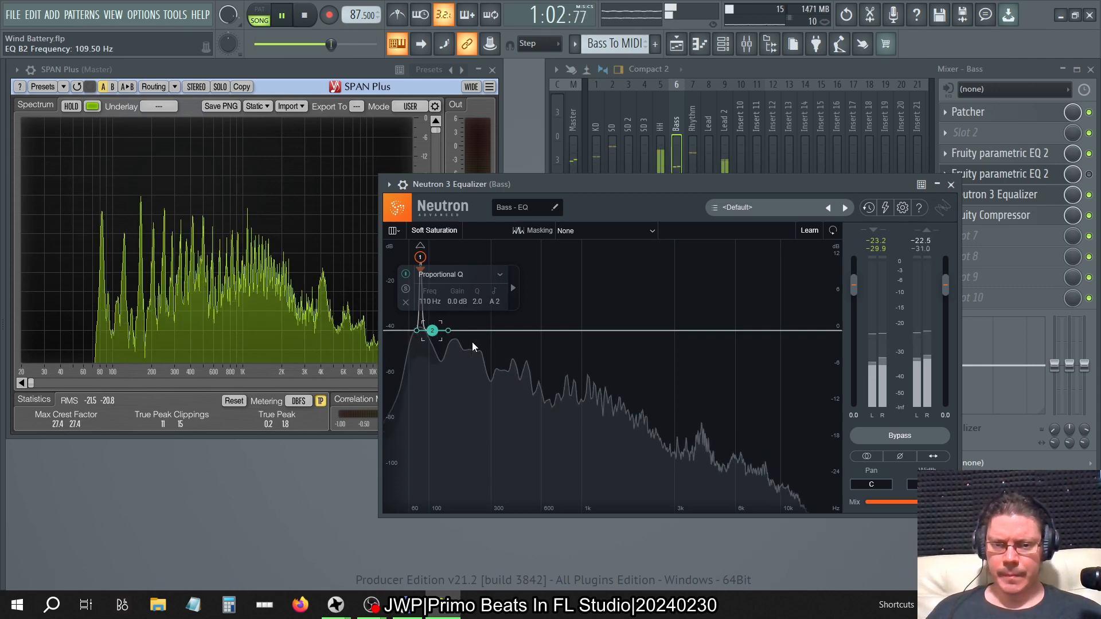
pyautogui.press('Left')
pyautogui.press('Left')
pyautogui.press('Left')
pyautogui.press('Left')
pyautogui.press('Left')
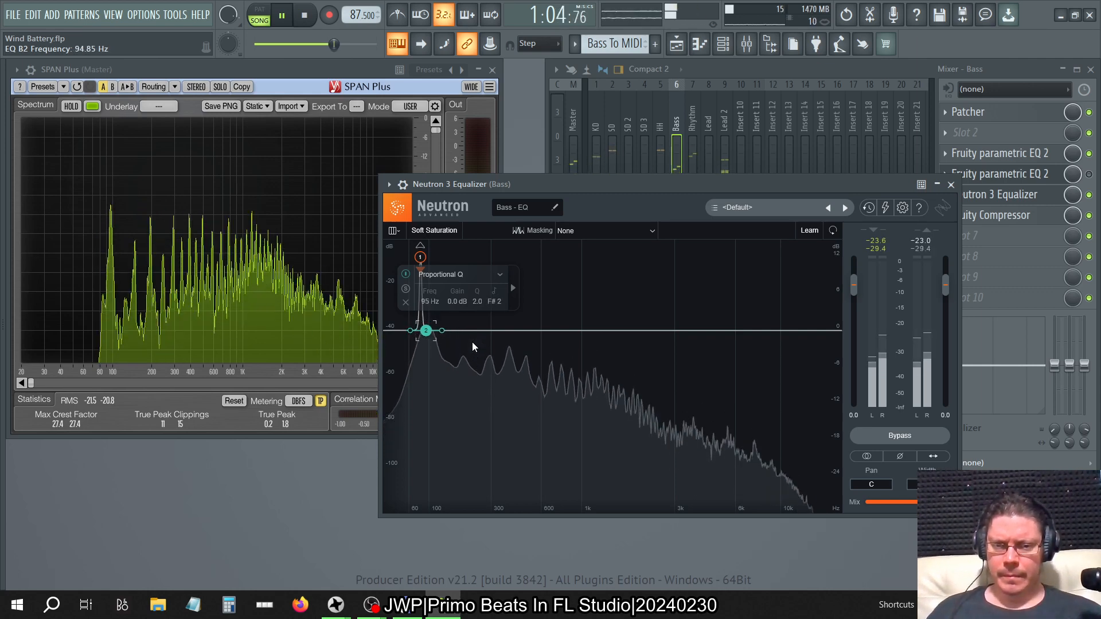
pyautogui.press('Left')
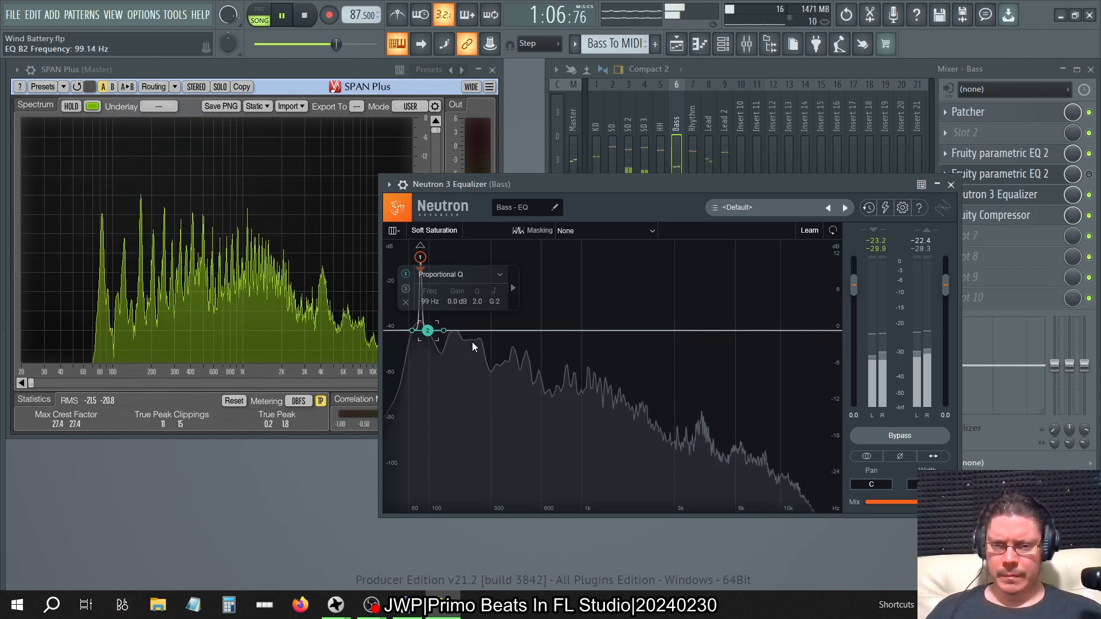
pyautogui.press('Right')
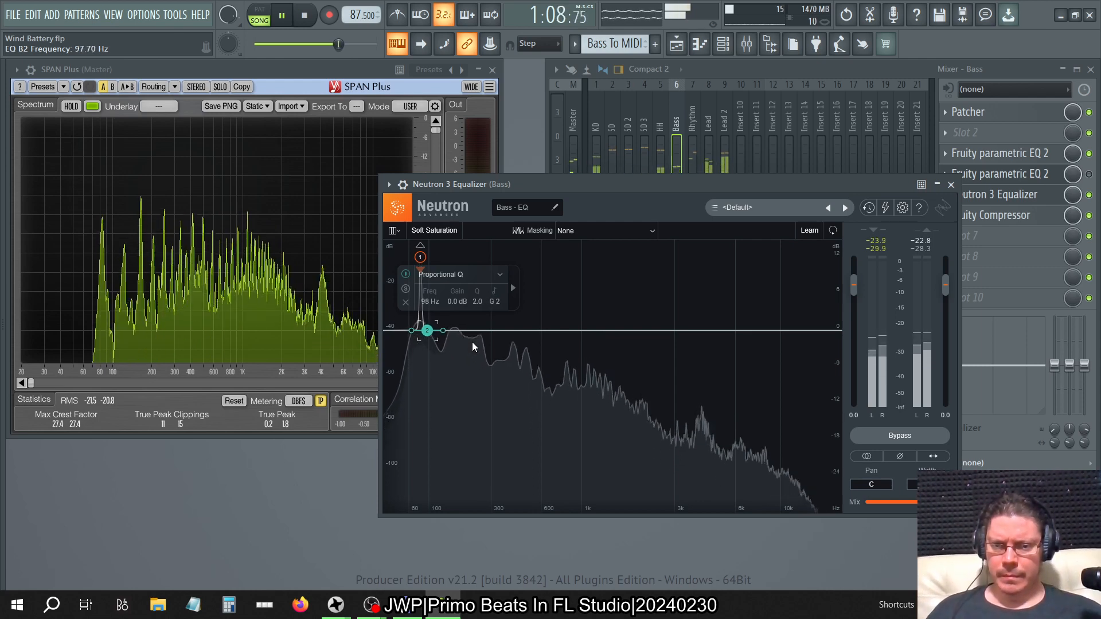
# Step: Set band 2's gain to 12 dB and its Q to 20
pyautogui.click(449, 305)
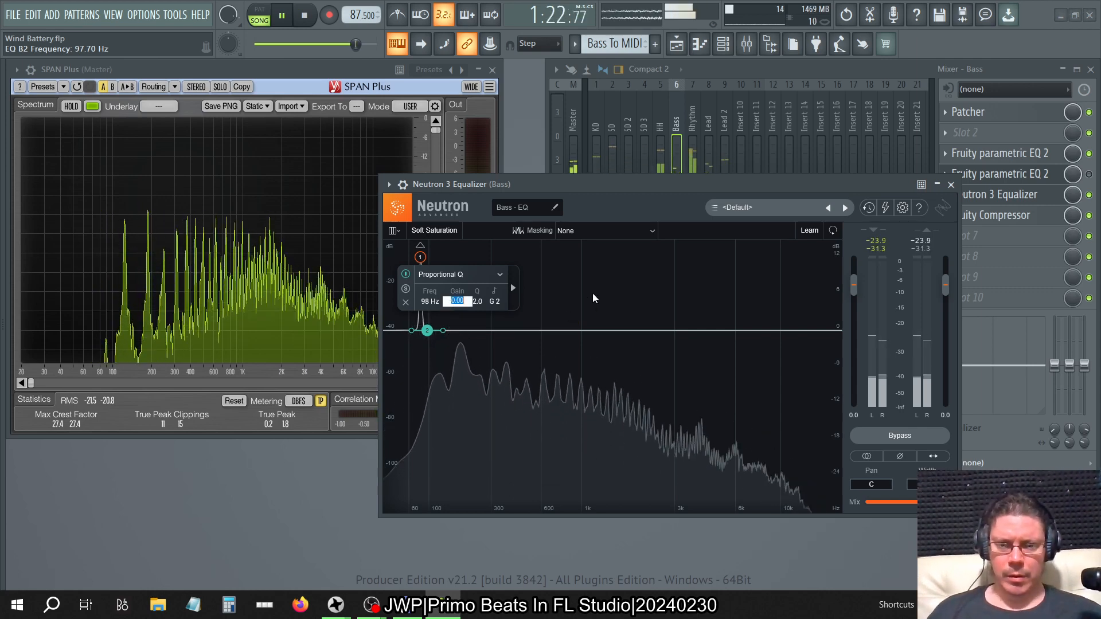
pyautogui.write('12')
pyautogui.press('Return')
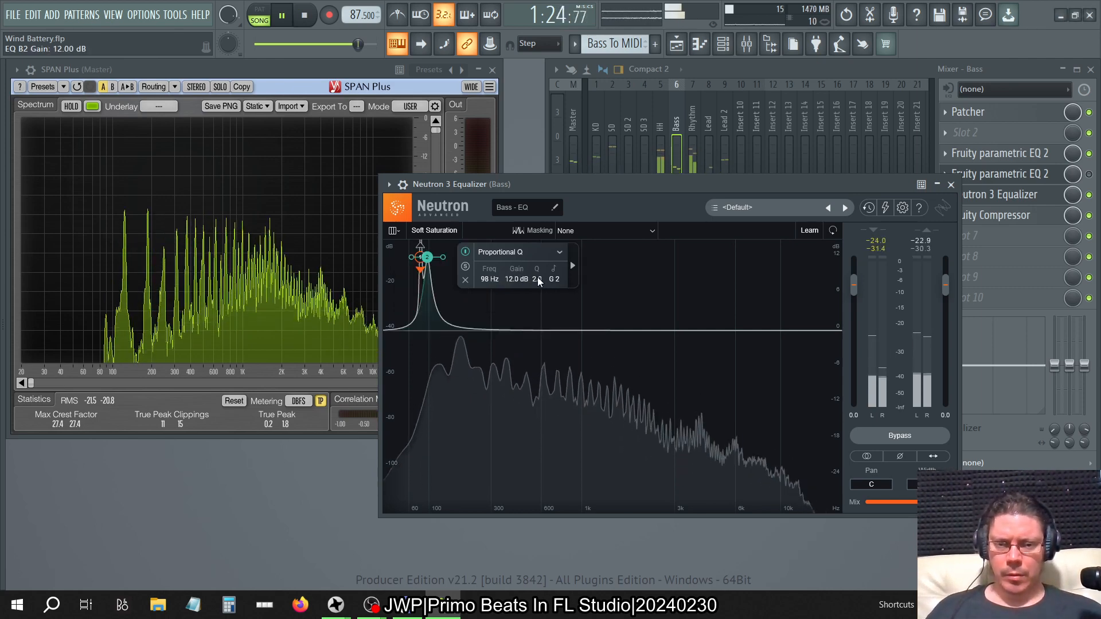
pyautogui.moveTo(537, 277); pyautogui.dragTo(537, 220)
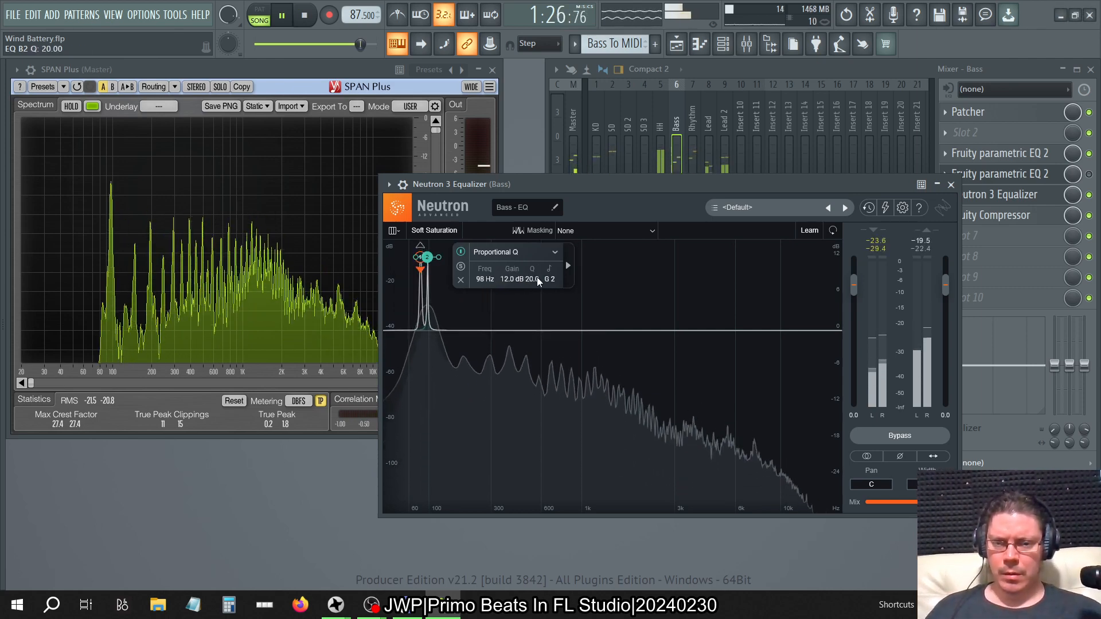
# Step: Enable downward dynamics on band 2 with a threshold of -50 dB
pyautogui.click(567, 266)
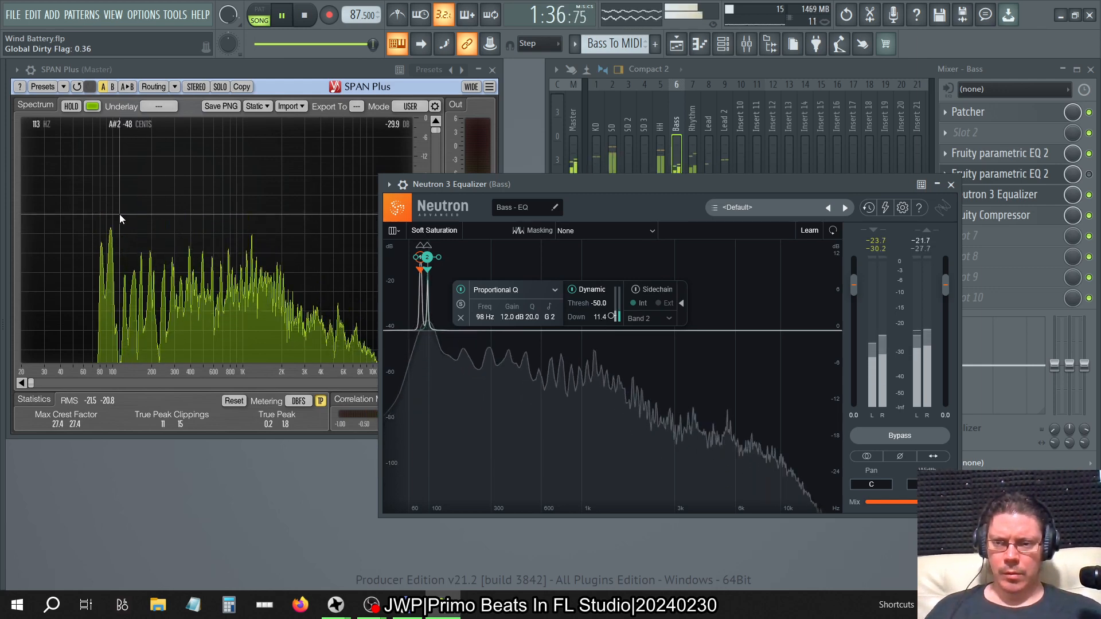
# Step: Lower band 2's dynamic threshold in Neutron to -60 dB and further to -80 dB
pyautogui.doubleClick(599, 303)
pyautogui.write('-60')
pyautogui.press('Return')
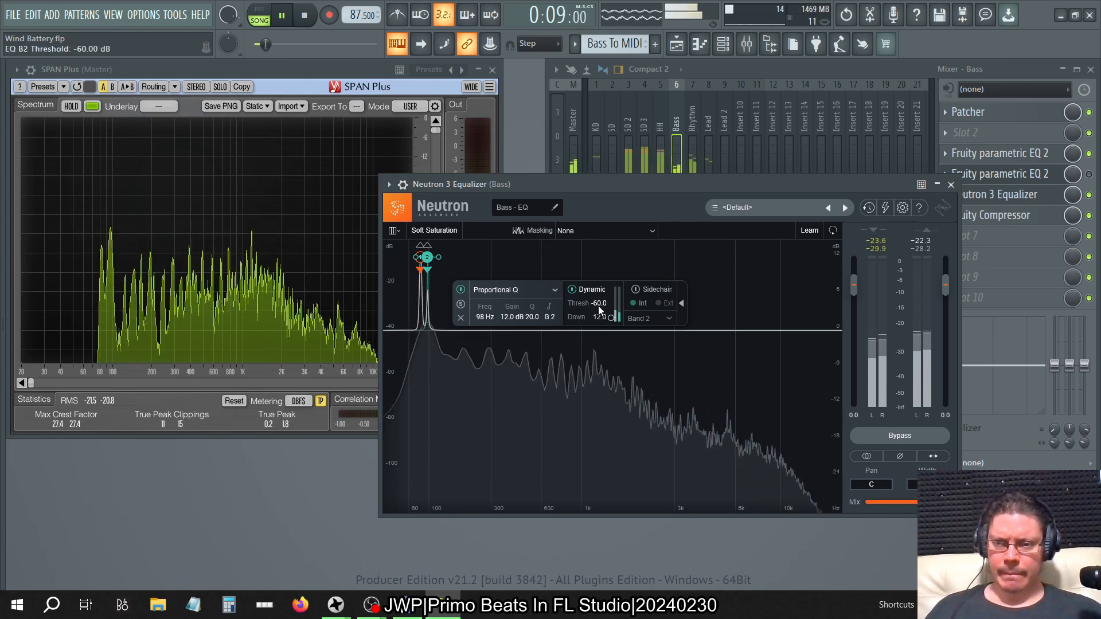
pyautogui.doubleClick(599, 306)
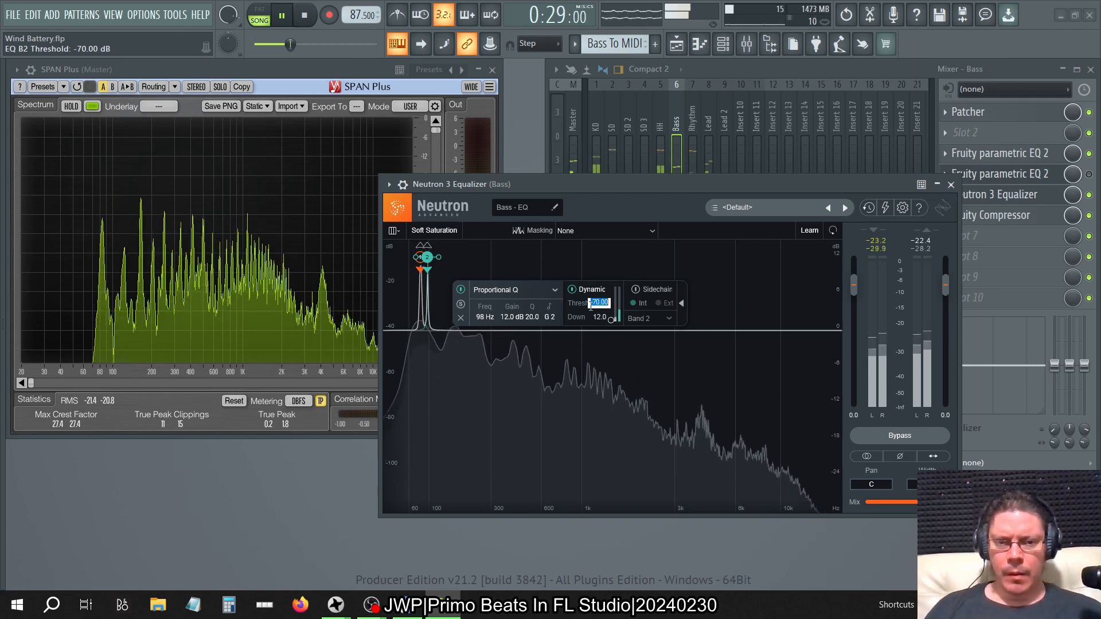
pyautogui.write('-80')
pyautogui.press('Return')
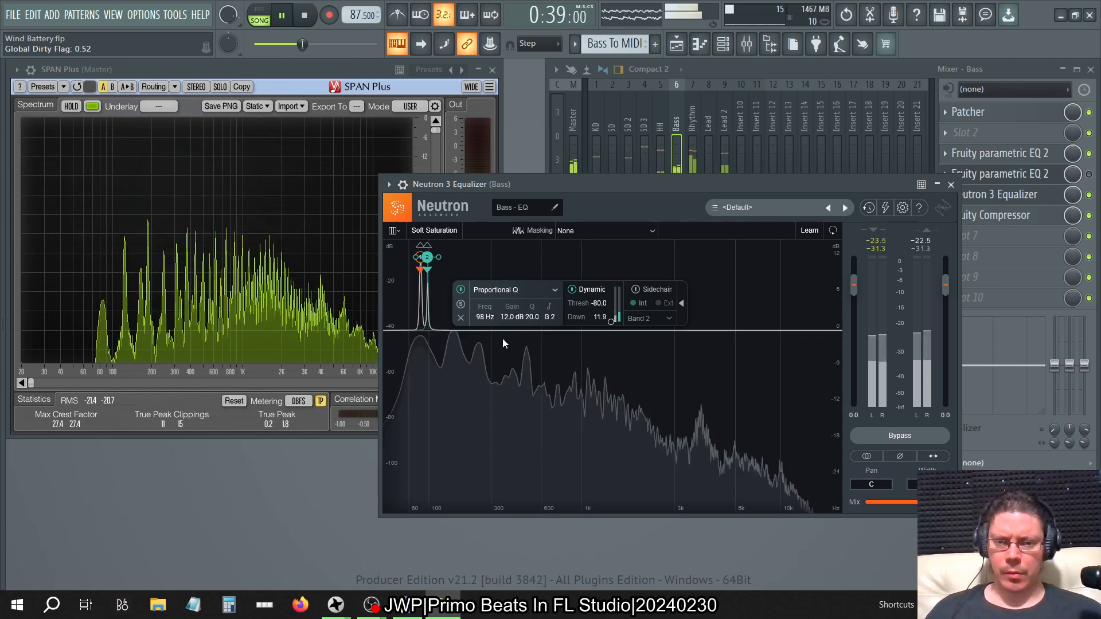
# Step: Reduce band 2's gain in stages of 9, 6 and 3 dB down to 0 dB
pyautogui.doubleClick(507, 318)
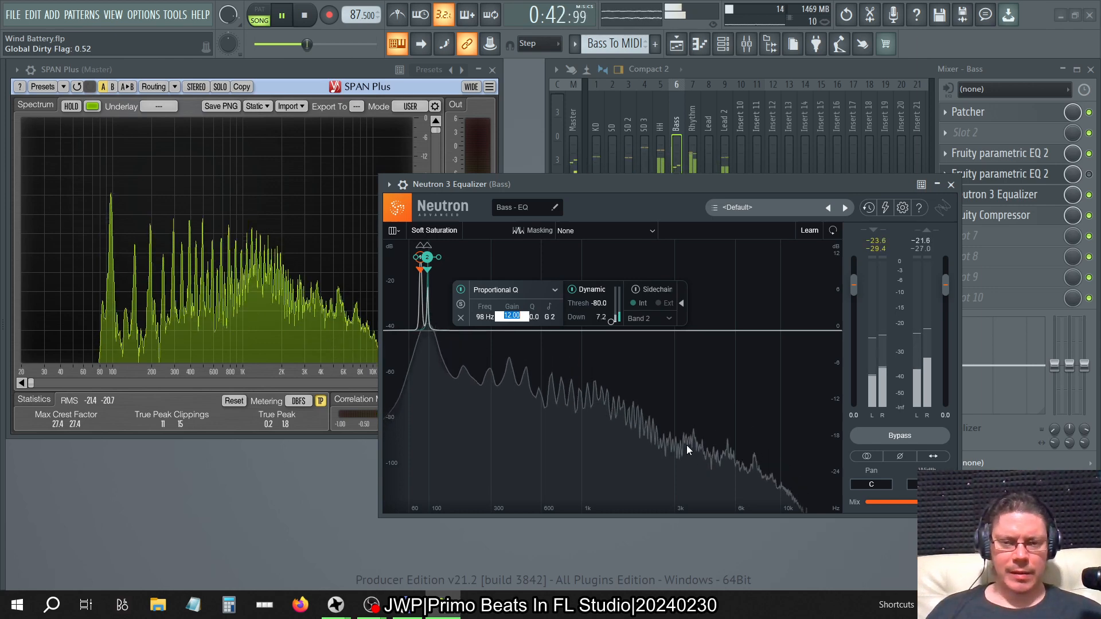
pyautogui.write('9')
pyautogui.press('Return')
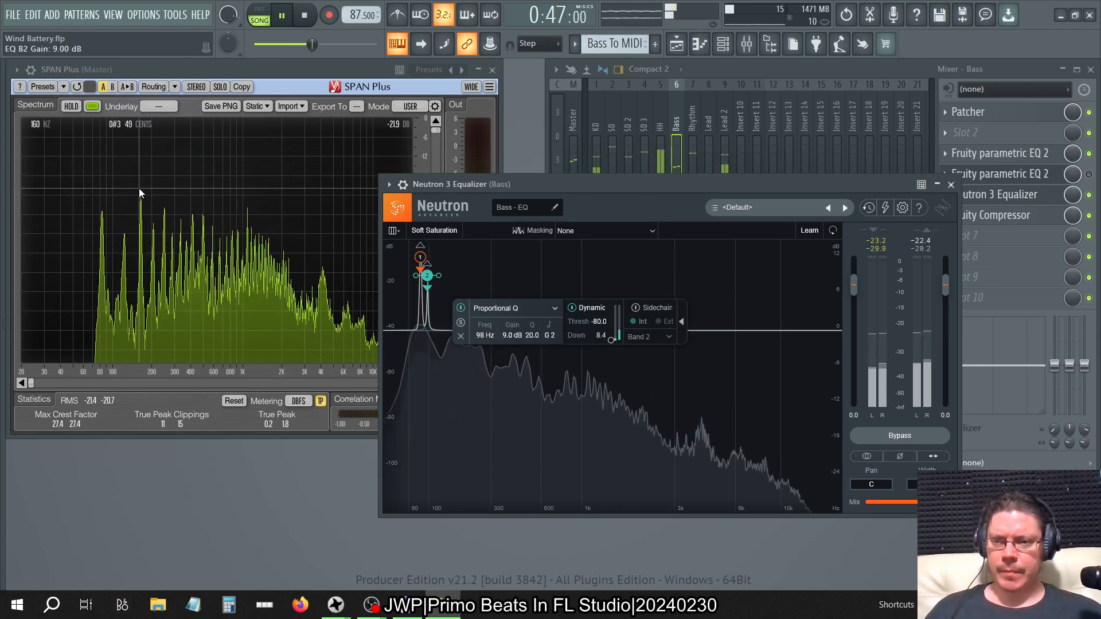
pyautogui.click(508, 335)
pyautogui.write('6')
pyautogui.press('Return')
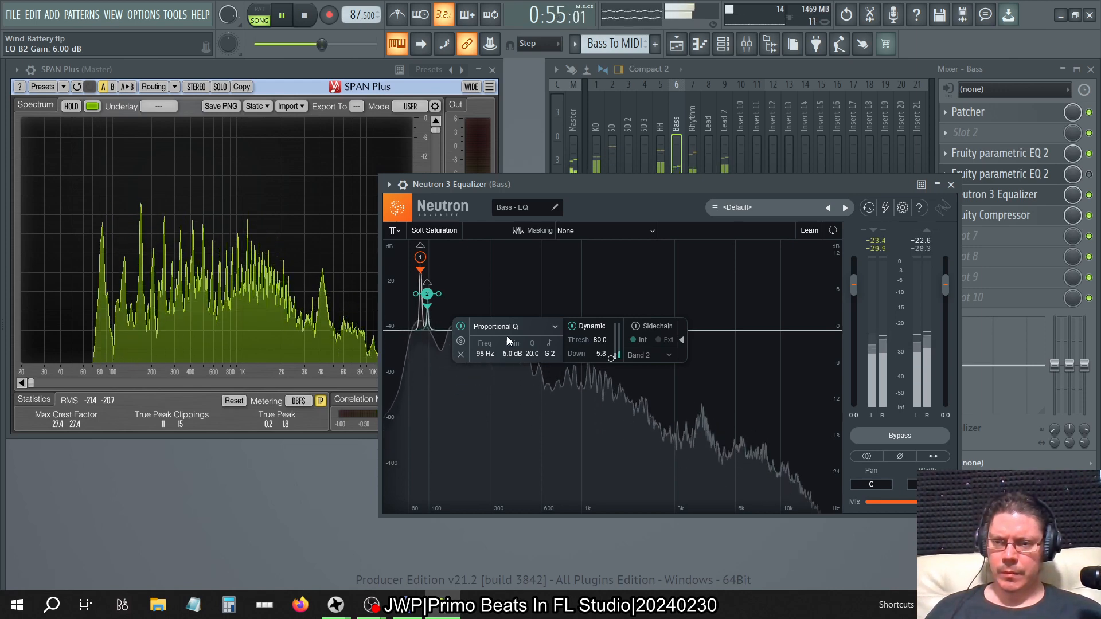
pyautogui.doubleClick(503, 354)
pyautogui.write('3')
pyautogui.press('Return')
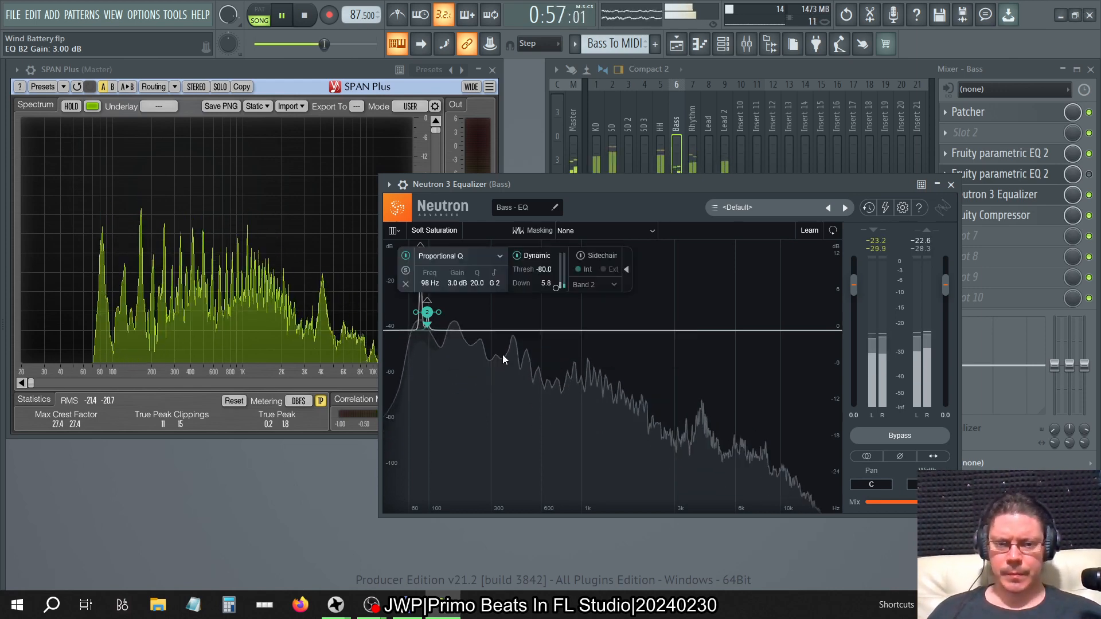
pyautogui.doubleClick(454, 283)
pyautogui.write('0')
pyautogui.press('Return')
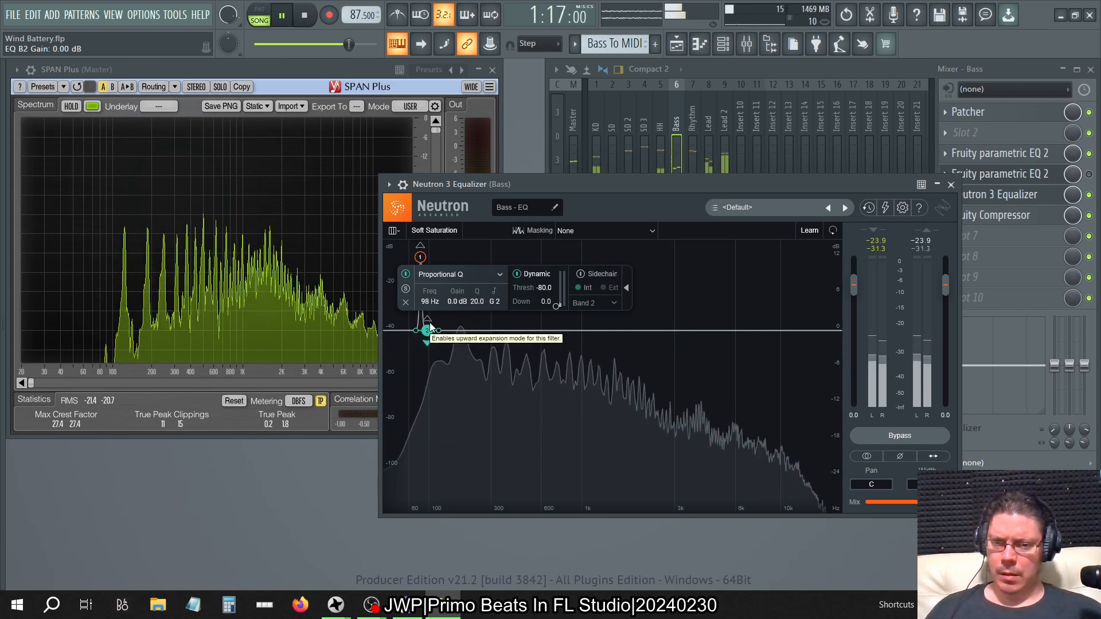
# Step: Set band 2's gain to -6 dB and switch its dynamics to upward mode
pyautogui.doubleClick(452, 301)
pyautogui.write('-6')
pyautogui.press('Return')
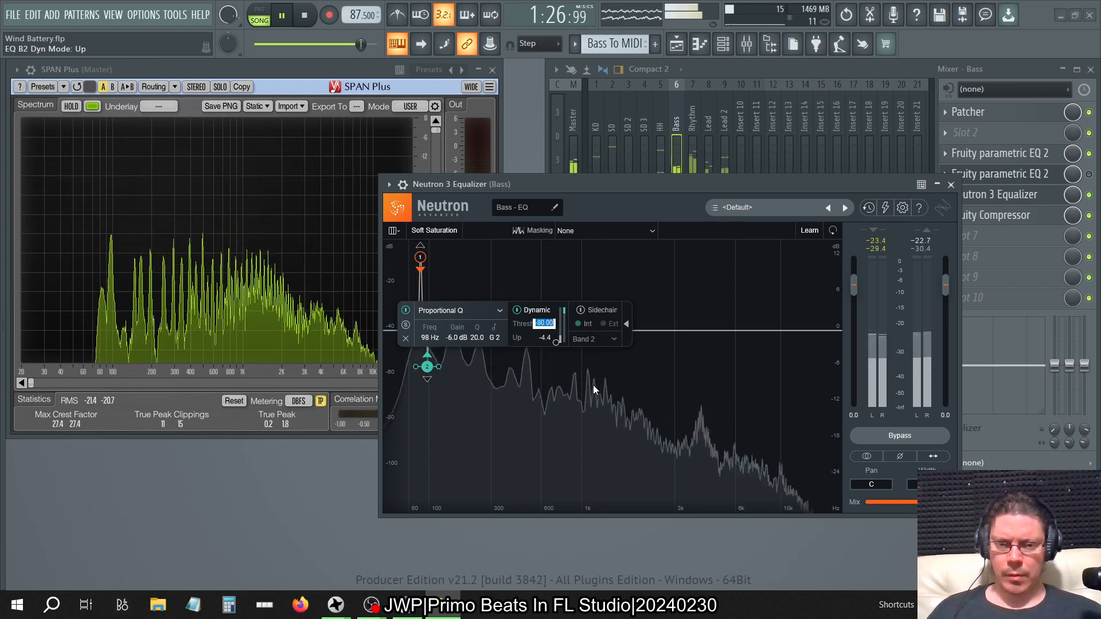
# Step: Raise band 2's dynamic threshold to -35 dB
pyautogui.click(538, 335)
pyautogui.click(556, 331)
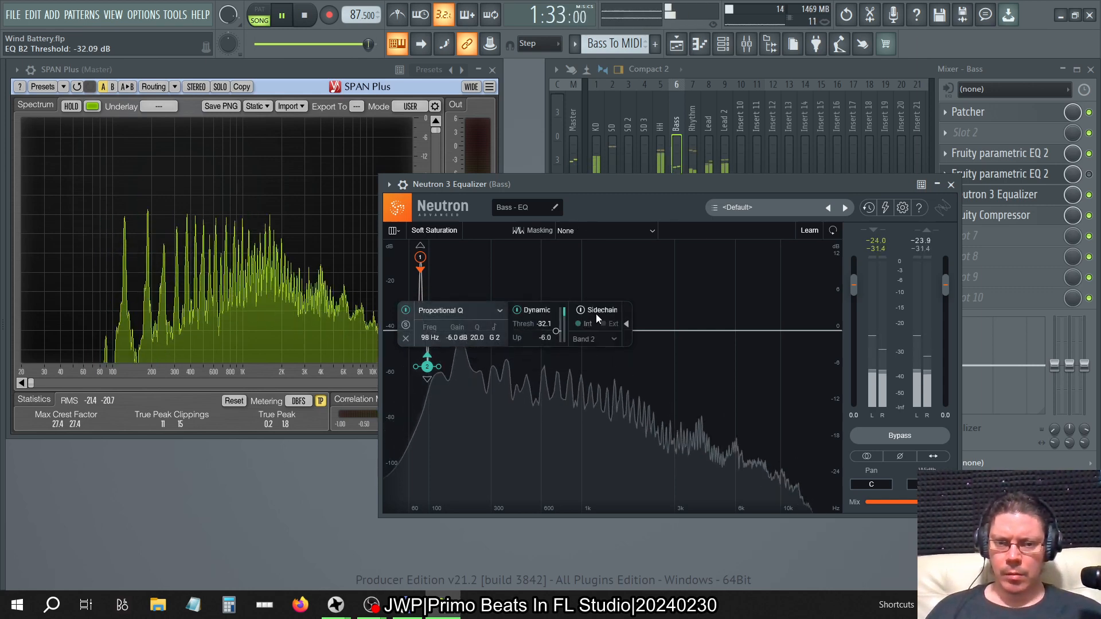
pyautogui.click(544, 324)
pyautogui.write('-35')
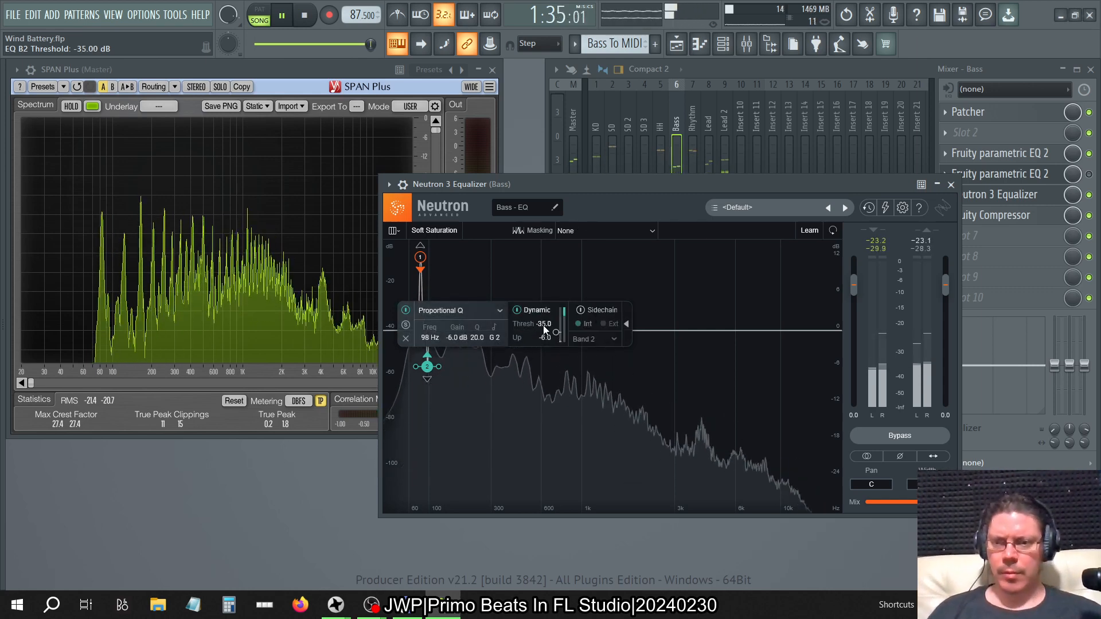
pyautogui.press('Return')
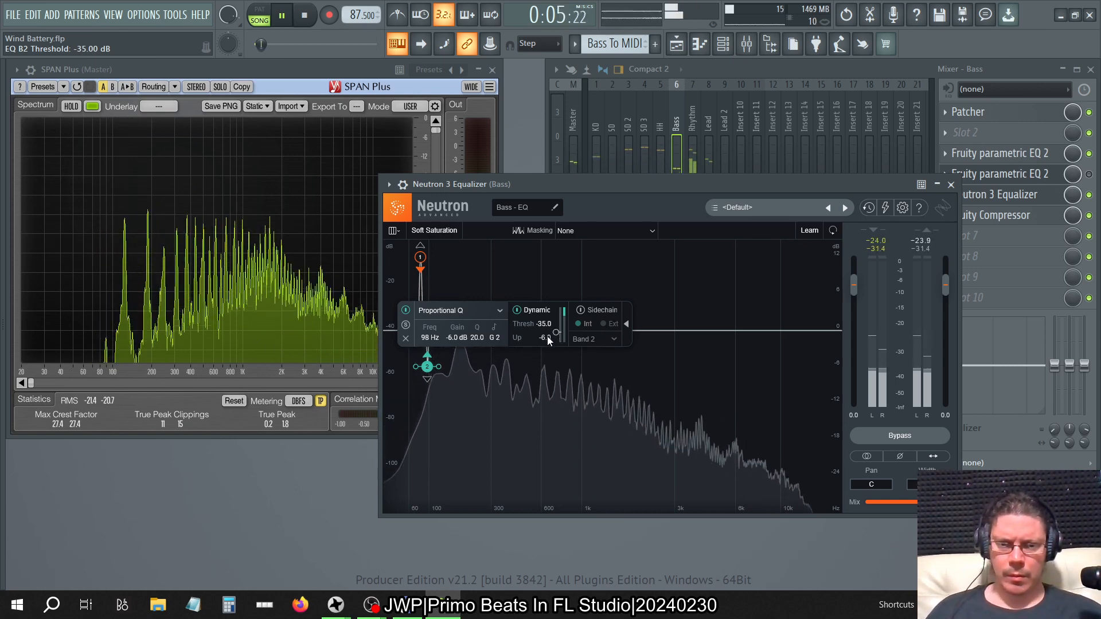
# Step: Set band 2's gain to -3 dB
pyautogui.doubleClick(448, 339)
pyautogui.write('-3')
pyautogui.press('Return')
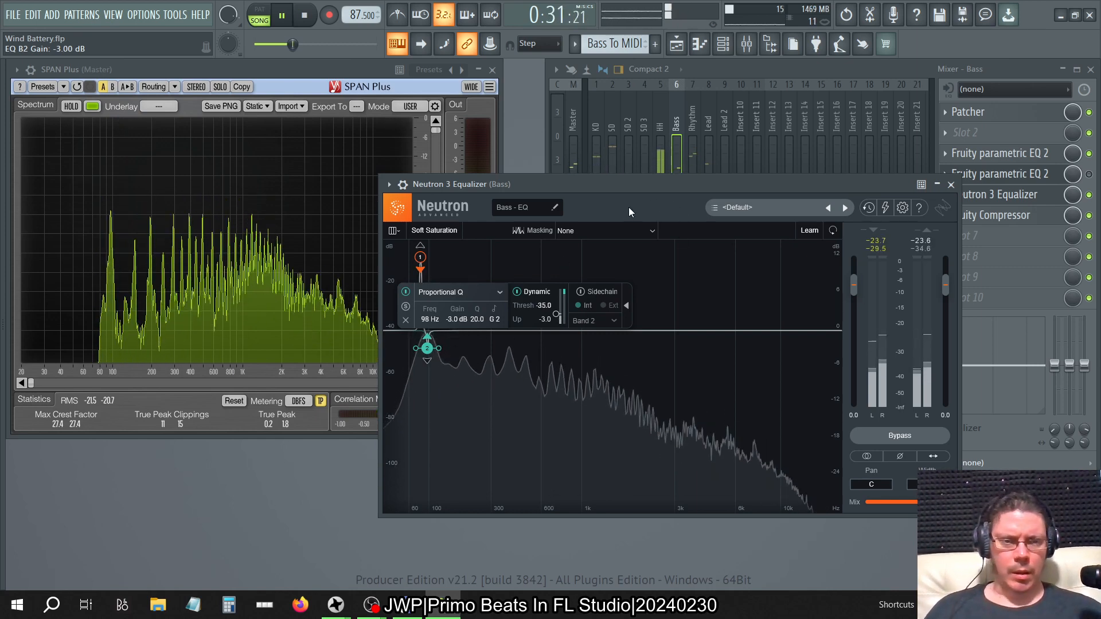
# Step: Add a third Proportional Q band and tune its frequency to about 122 Hz
pyautogui.click(490, 332)
pyautogui.press('Left')
pyautogui.press('Left')
pyautogui.press('Left')
pyautogui.press('Left')
pyautogui.press('Left')
pyautogui.press('Left')
pyautogui.press('Left')
pyautogui.press('Left')
pyautogui.press('Left')
pyautogui.press('Left')
pyautogui.press('Left')
pyautogui.press('Left')
pyautogui.press('Left')
pyautogui.press('Left')
pyautogui.press('Left')
pyautogui.press('Left')
pyautogui.press('Left')
pyautogui.press('Left')
pyautogui.press('Left')
pyautogui.press('Left')
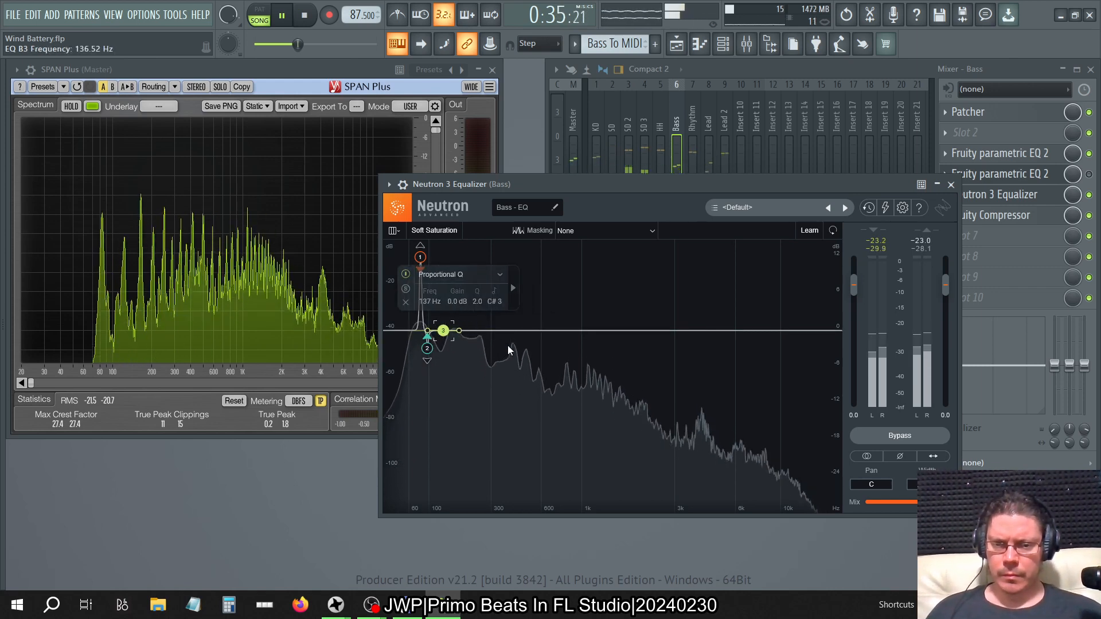
pyautogui.press('Left')
pyautogui.press('Left')
pyautogui.press('Left')
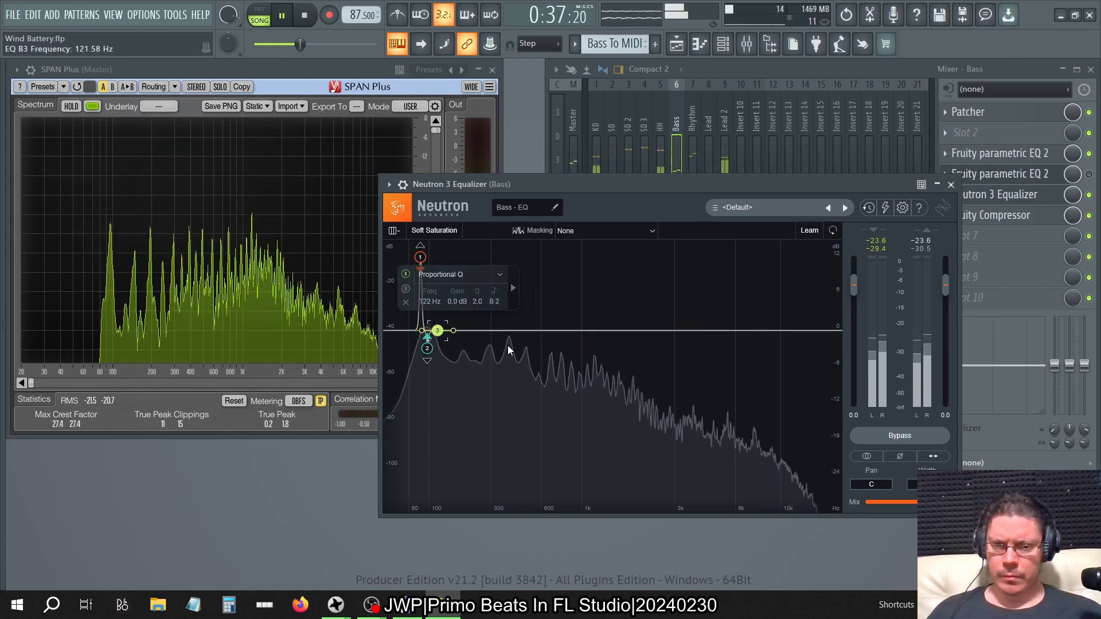
pyautogui.press('Right')
pyautogui.press('Right')
pyautogui.press('Right')
pyautogui.press('Right')
pyautogui.press('Right')
pyautogui.press('Right')
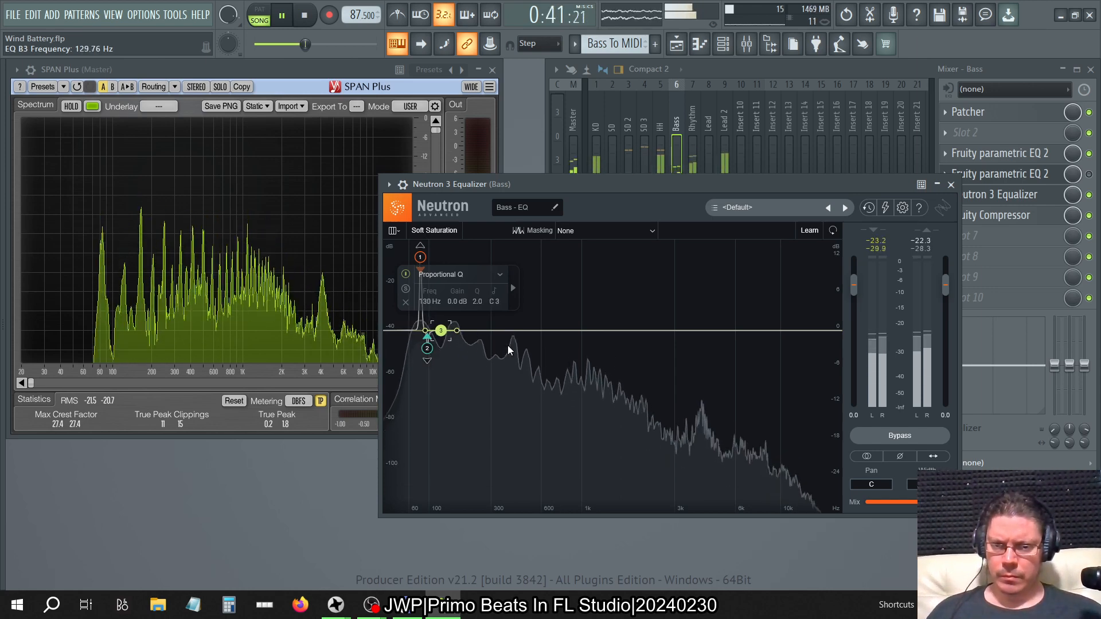
pyautogui.press('Left')
pyautogui.press('Left')
pyautogui.press('Left')
pyautogui.press('Left')
pyautogui.press('Left')
pyautogui.press('Left')
pyautogui.press('Left')
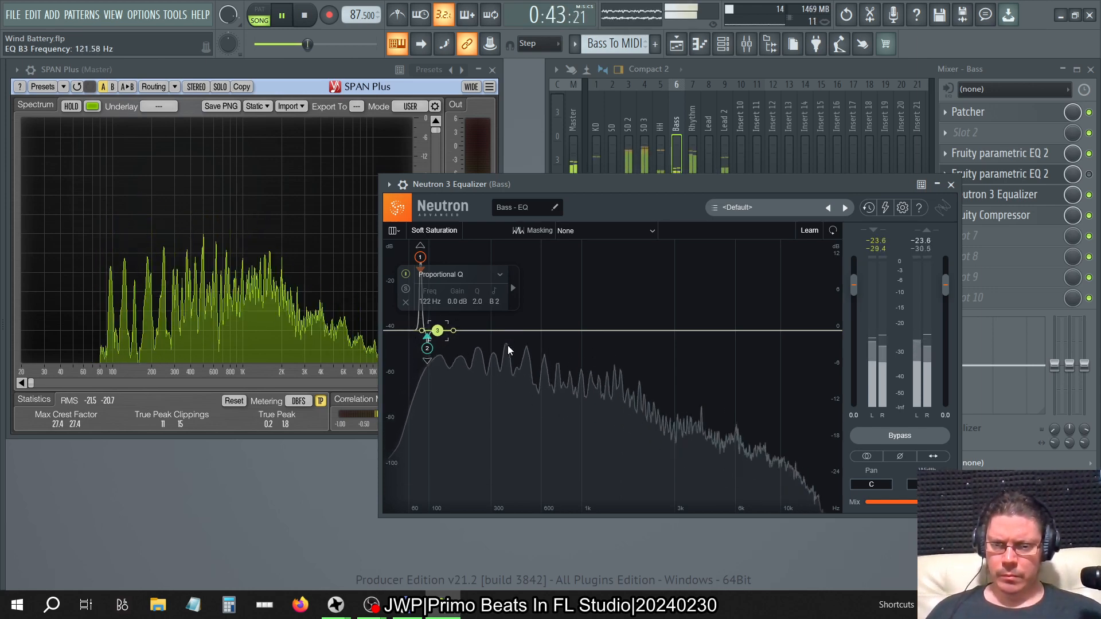
pyautogui.press('Right')
pyautogui.press('Right')
pyautogui.press('Right')
pyautogui.press('Right')
pyautogui.press('Right')
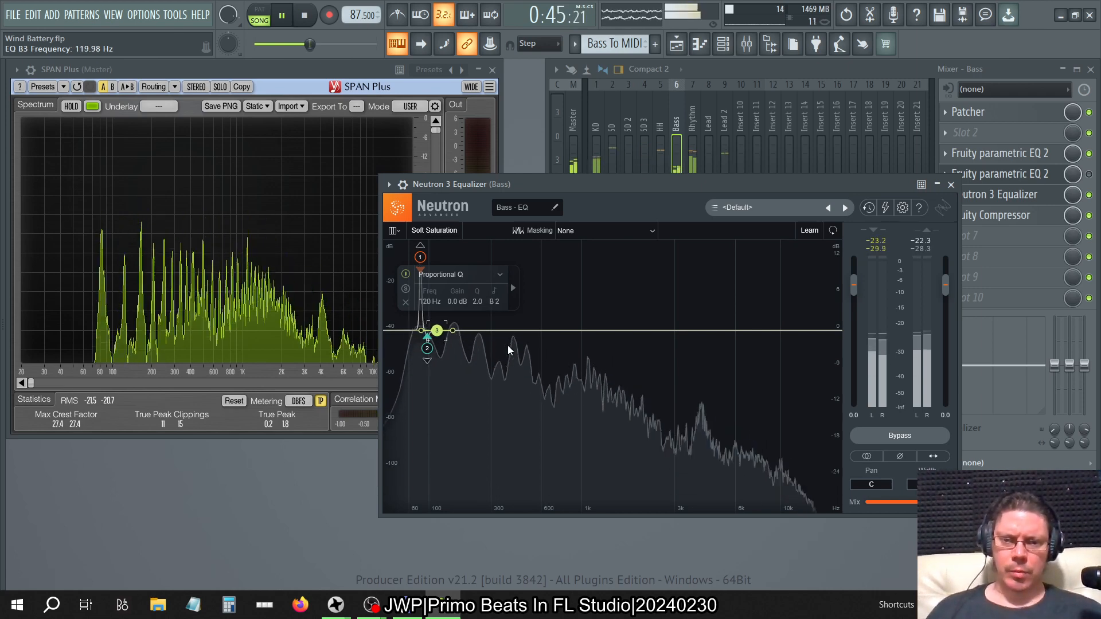
pyautogui.press('Right')
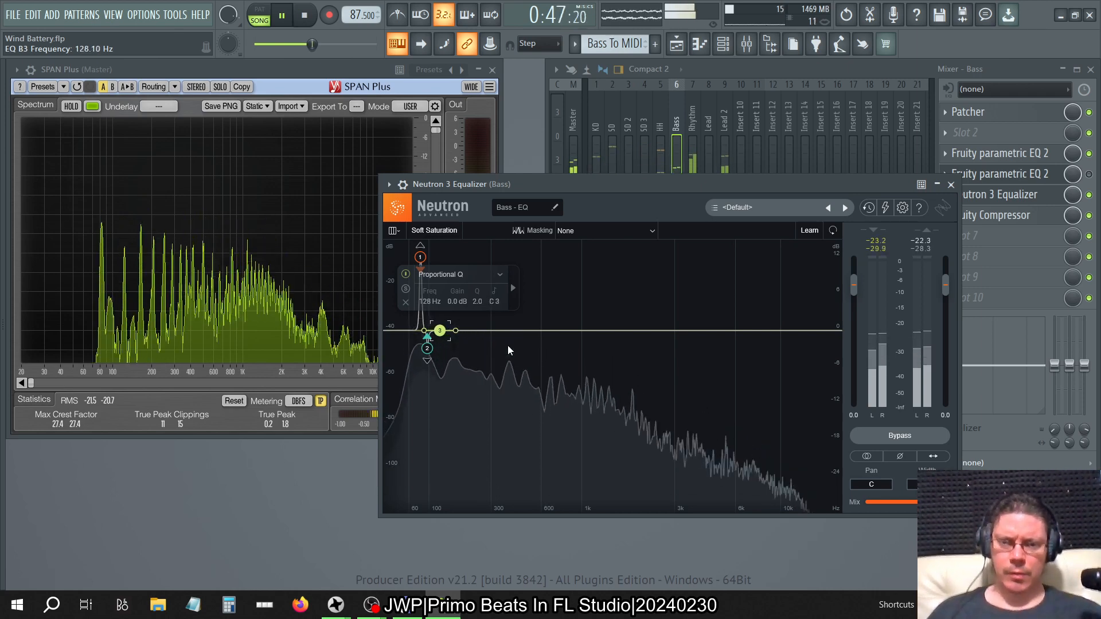
pyautogui.press('Left')
pyautogui.press('Left')
pyautogui.press('Left')
pyautogui.press('Left')
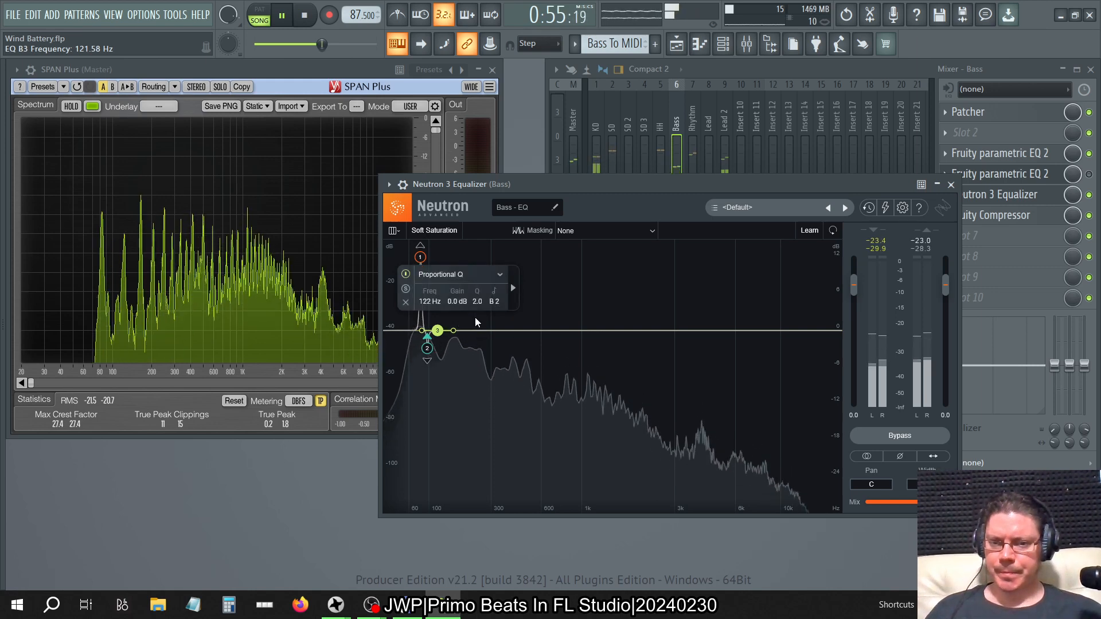
# Step: Set band 3's gain to 6 dB and enable its dynamics with a 0 dB threshold
pyautogui.click(453, 301)
pyautogui.write('6')
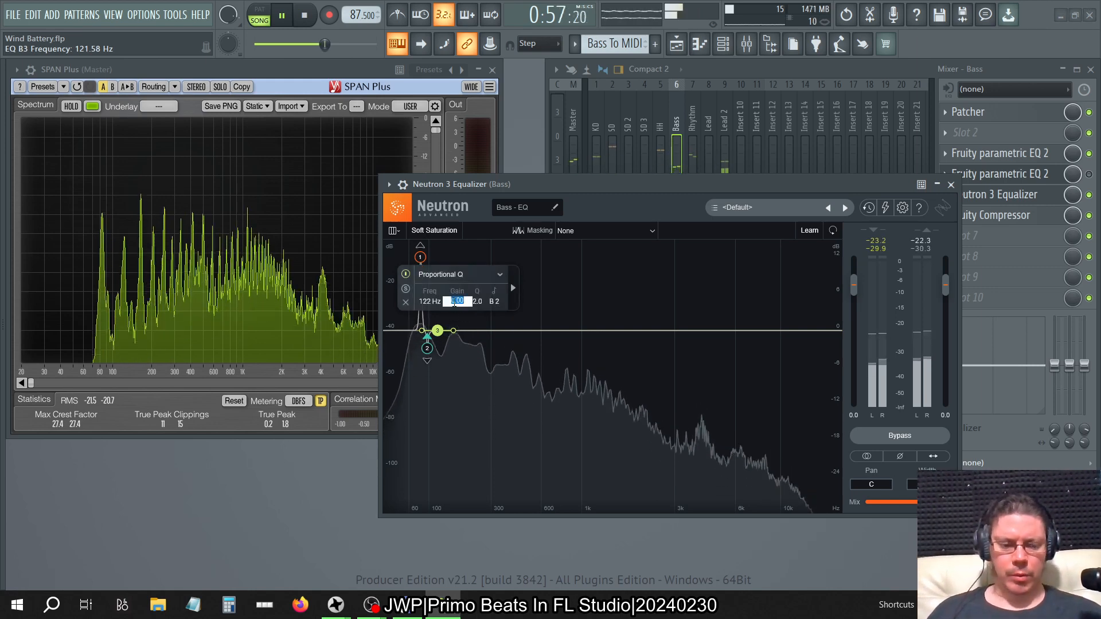
pyautogui.press('Return')
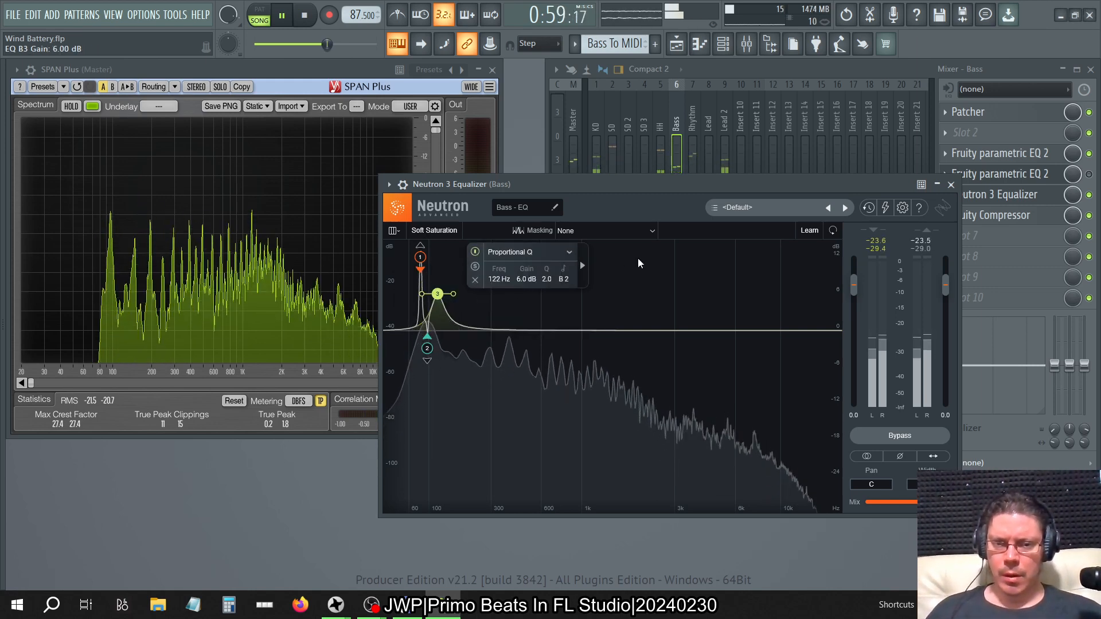
pyautogui.click(581, 266)
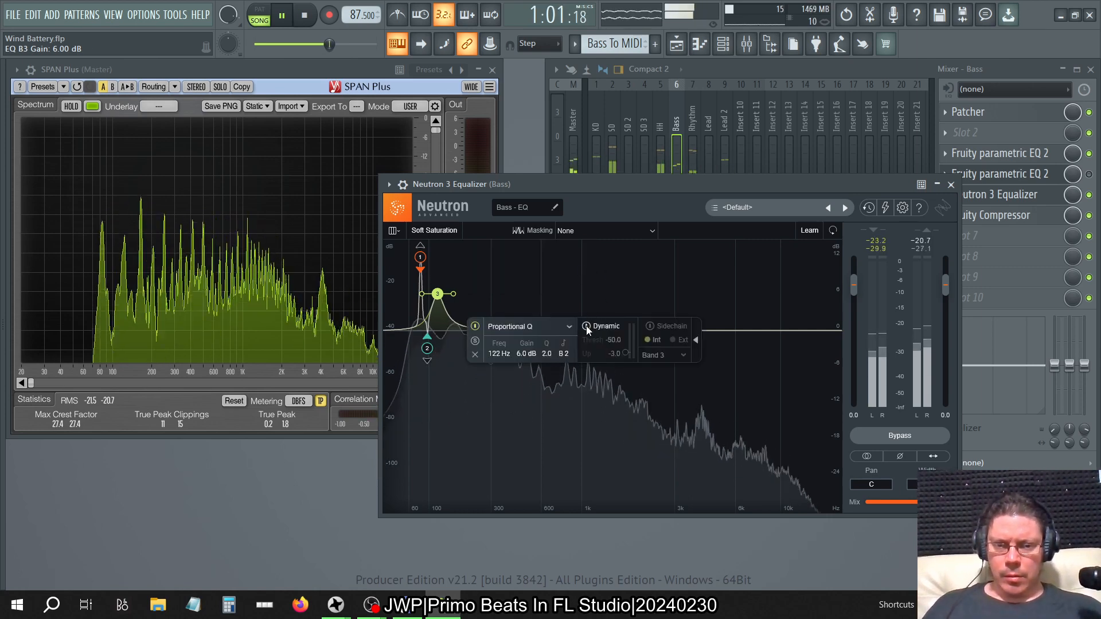
pyautogui.moveTo(625, 354); pyautogui.dragTo(626, 325)
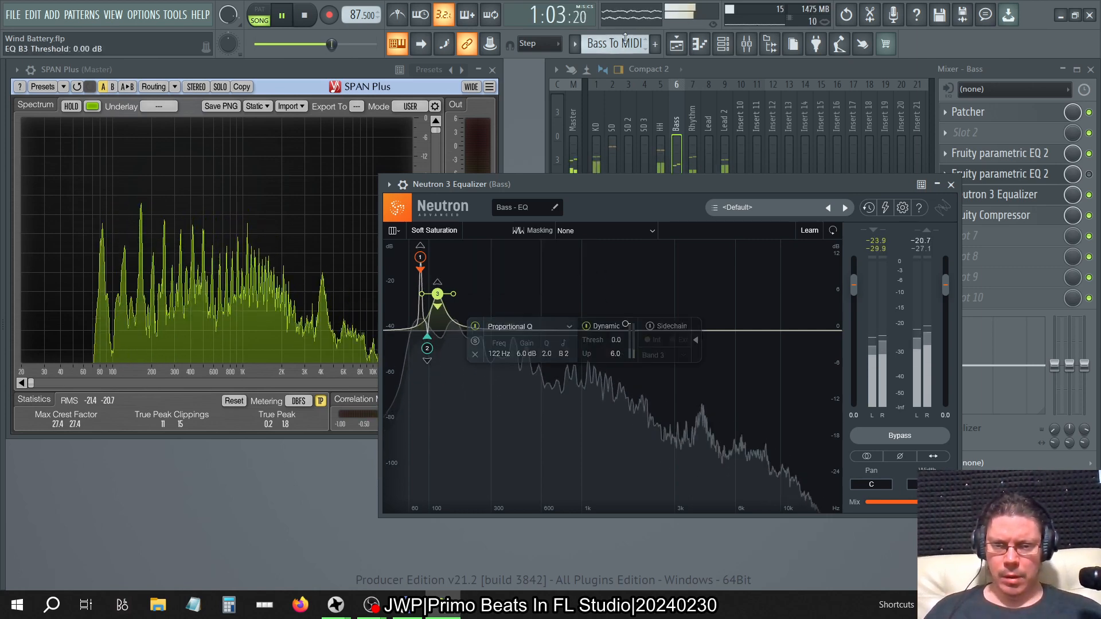
# Step: Narrow band 3 by setting its Q to 20
pyautogui.doubleClick(549, 356)
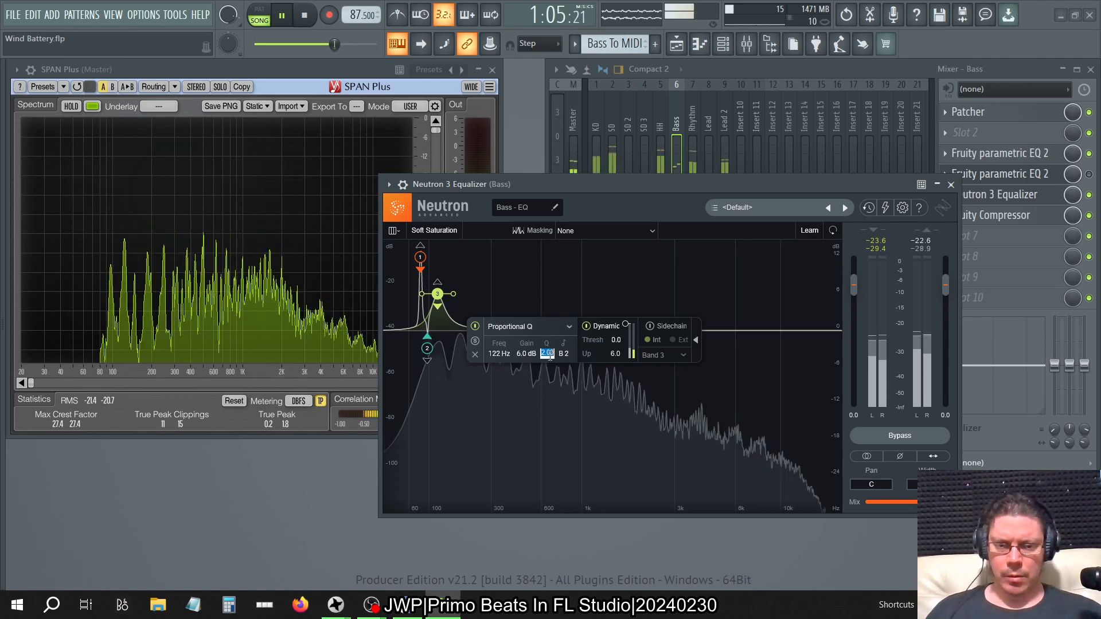
pyautogui.write('20')
pyautogui.press('Return')
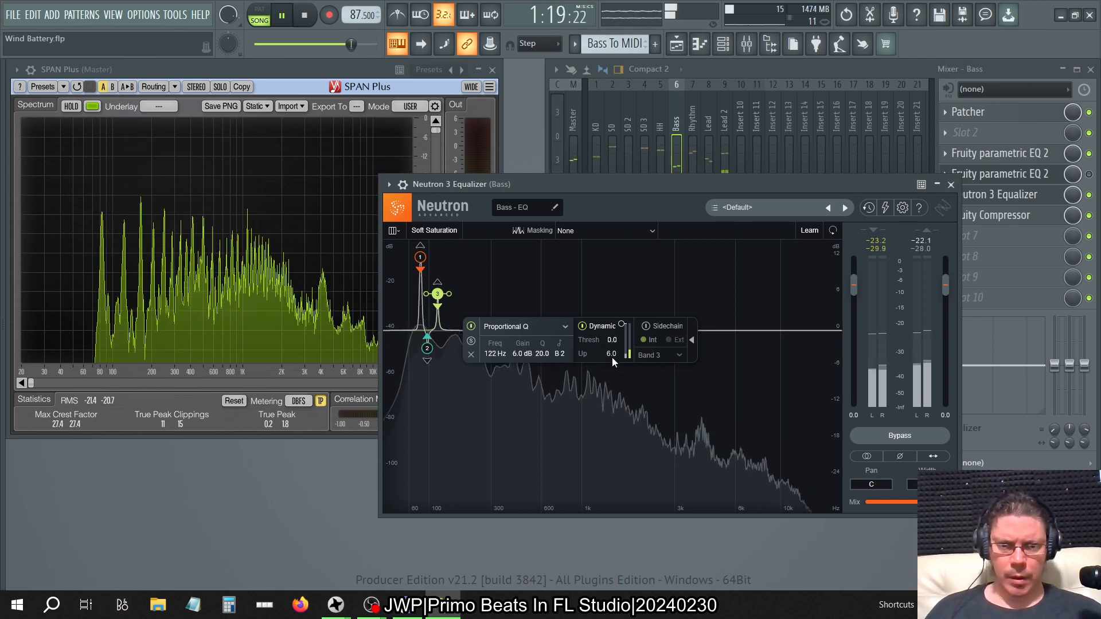
# Step: Check band 1's dynamic settings and set band 3's dynamic threshold to -35 dB
pyautogui.click(419, 258)
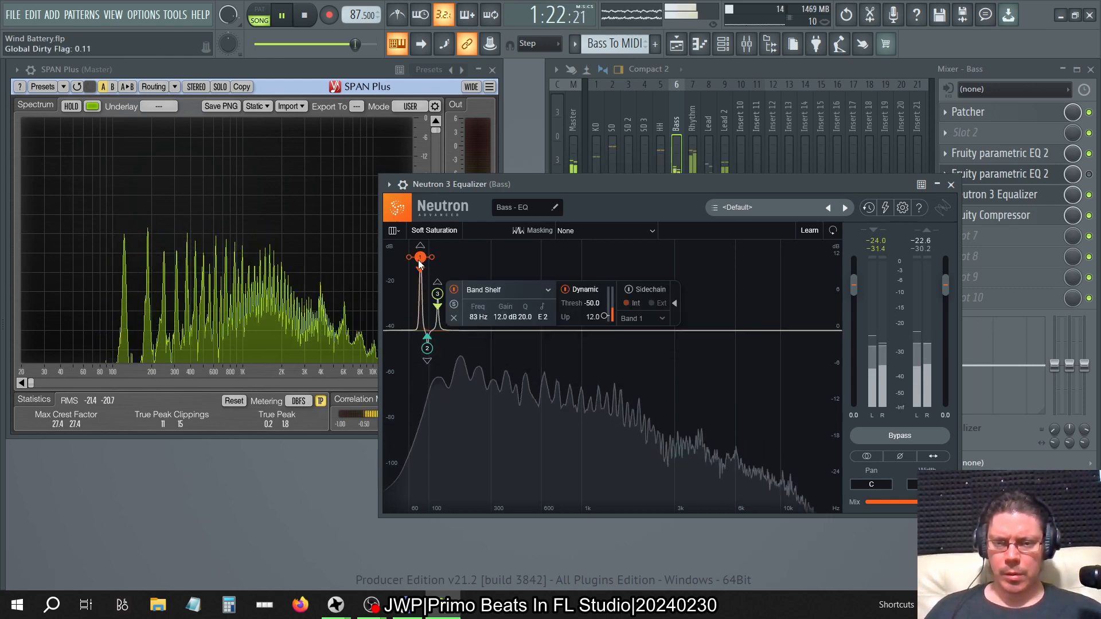
pyautogui.click(436, 292)
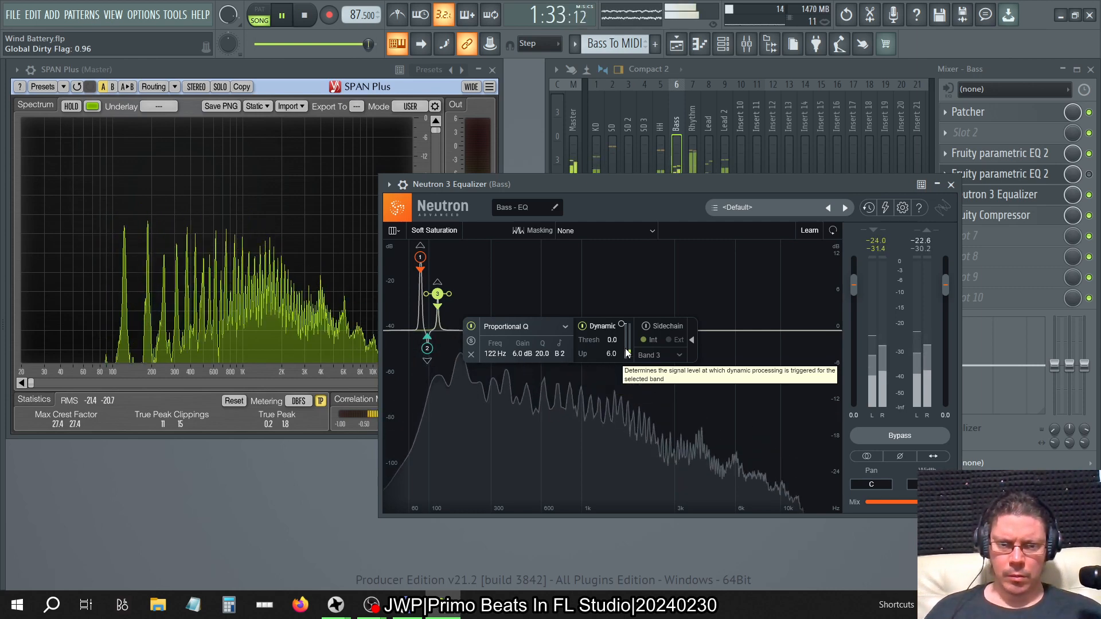
pyautogui.moveTo(626, 358); pyautogui.dragTo(642, 388)
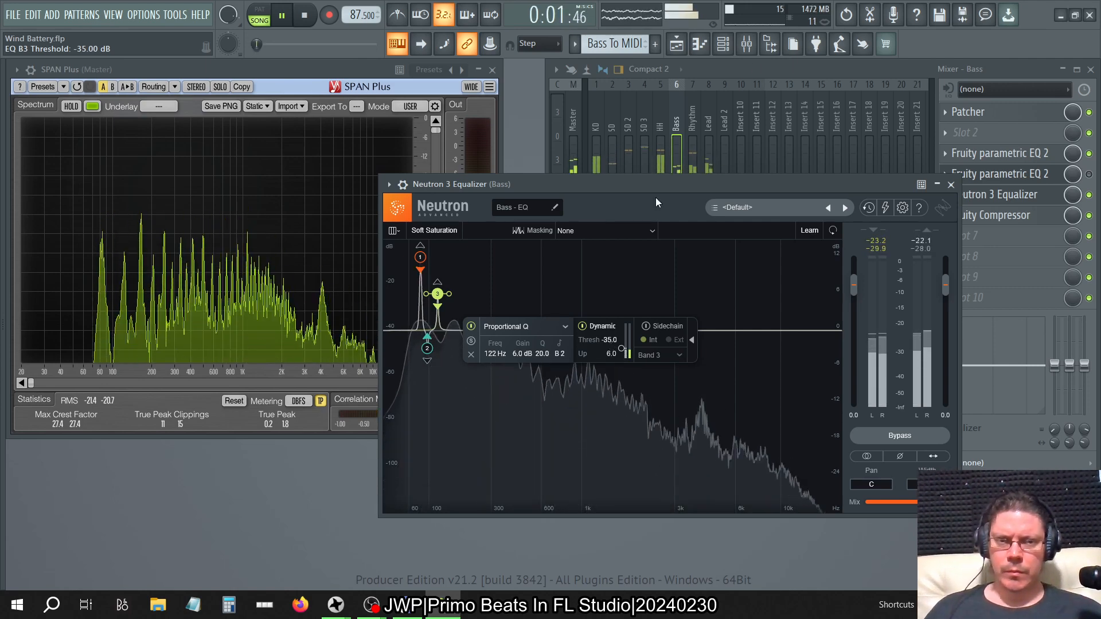
# Step: Loop bars 13 to 17 in the playlist, move the loop to bars 18 to 21, and return to the equalizer
pyautogui.click(680, 46)
pyautogui.scroll(-3, 451, 237)
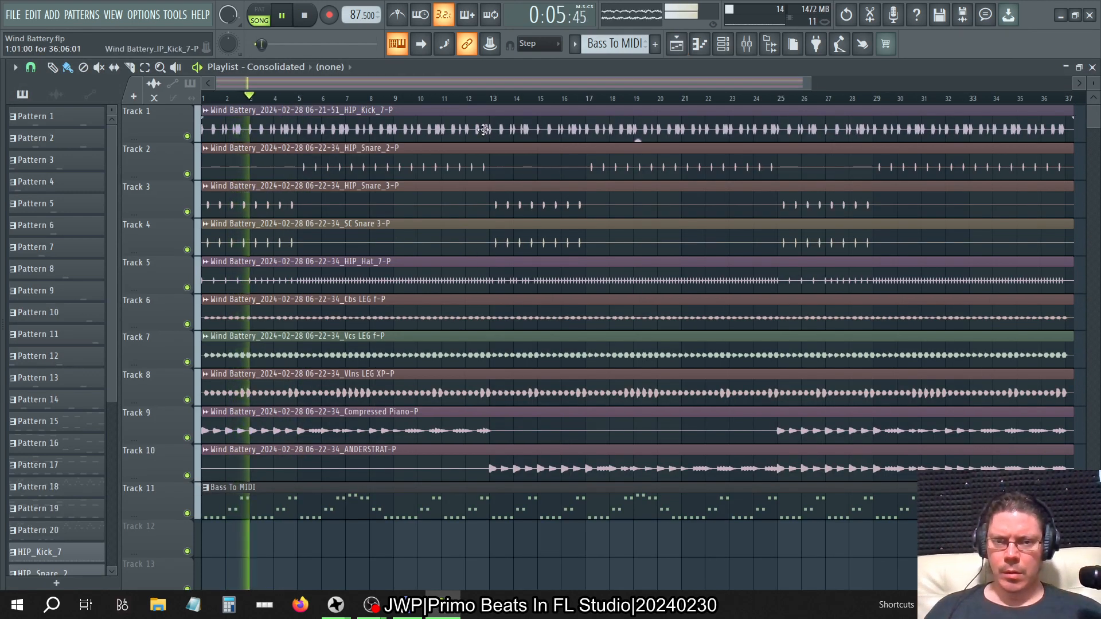
pyautogui.moveTo(496, 100); pyautogui.dragTo(577, 99)
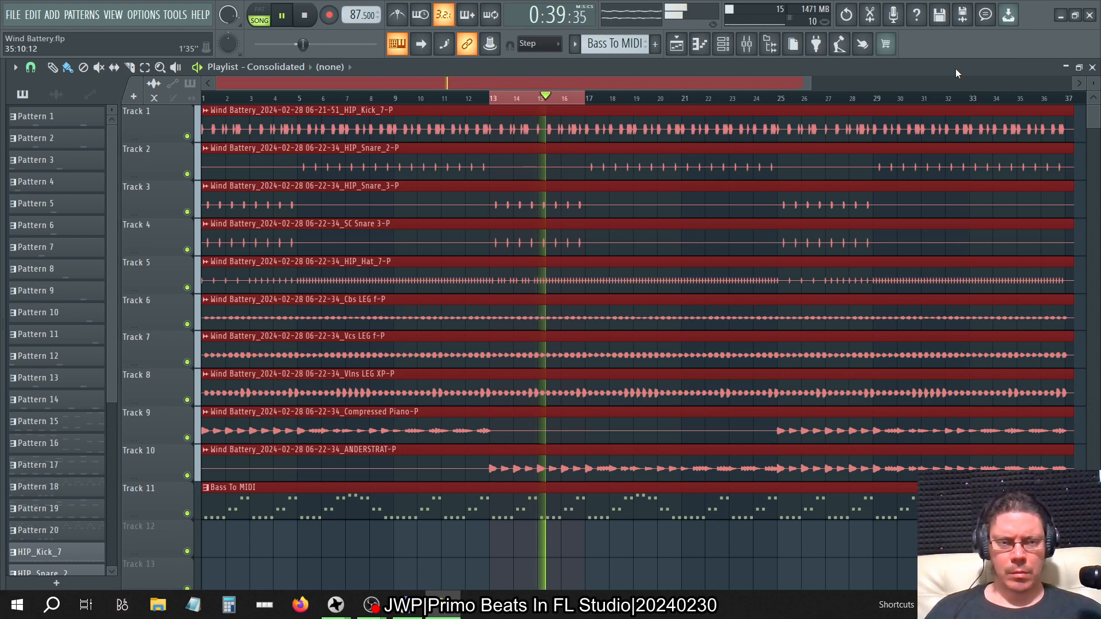
pyautogui.click(612, 99)
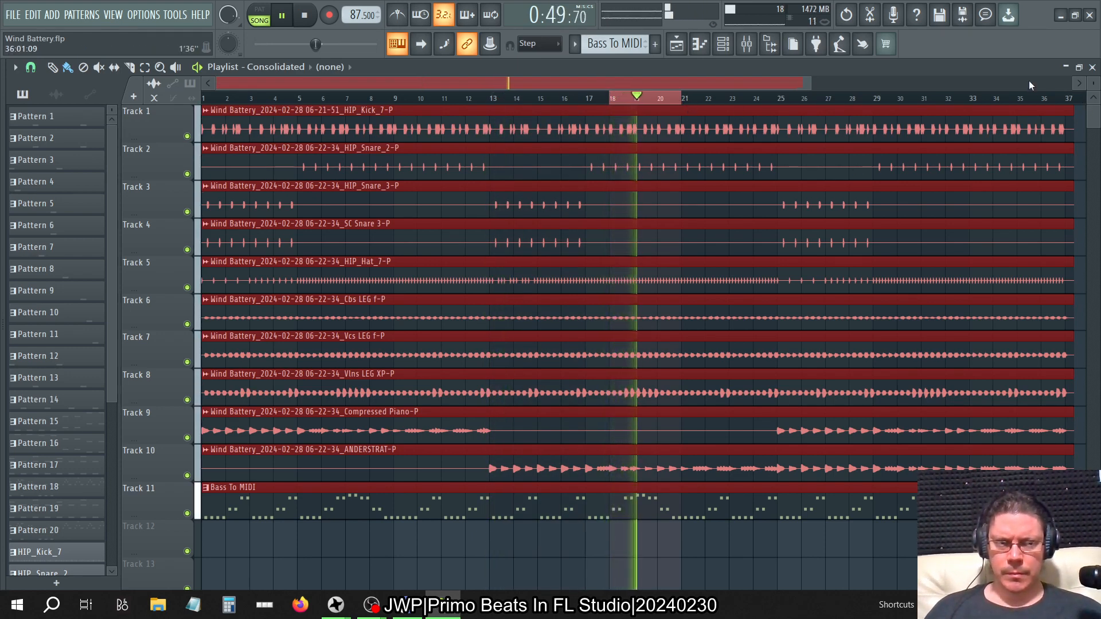
pyautogui.click(1093, 67)
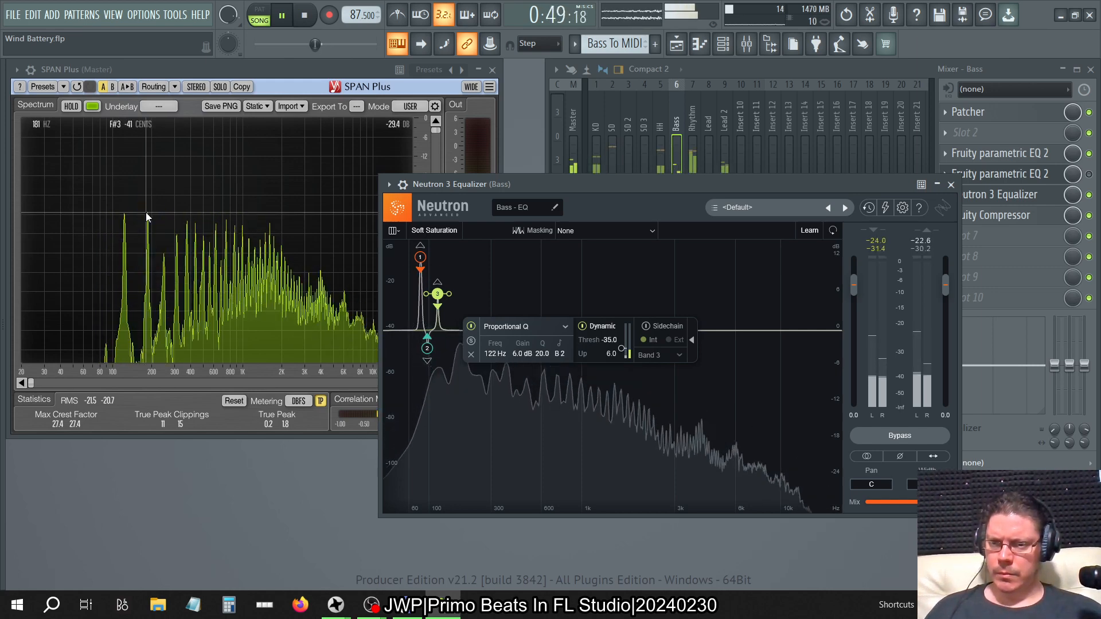
# Step: Set band 3's gain to 4.5 dB
pyautogui.doubleClick(517, 353)
pyautogui.write('4.5')
pyautogui.press('Return')
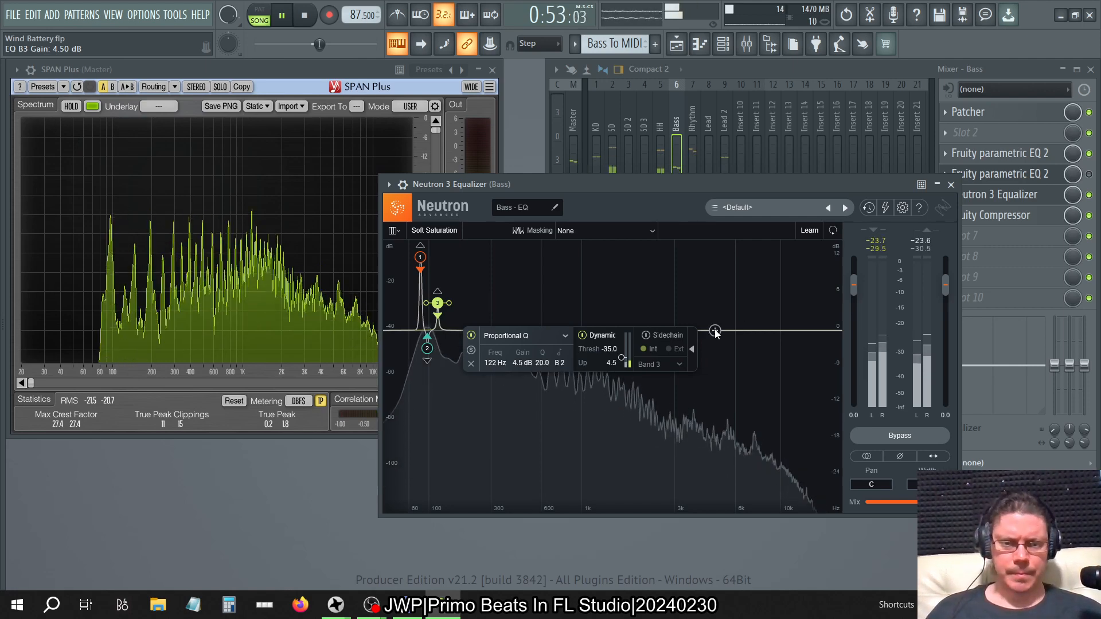
# Step: Add a fourth equalizer band at about 200 Hz and set its gain to 0 dB
pyautogui.moveTo(715, 330); pyautogui.dragTo(465, 332)
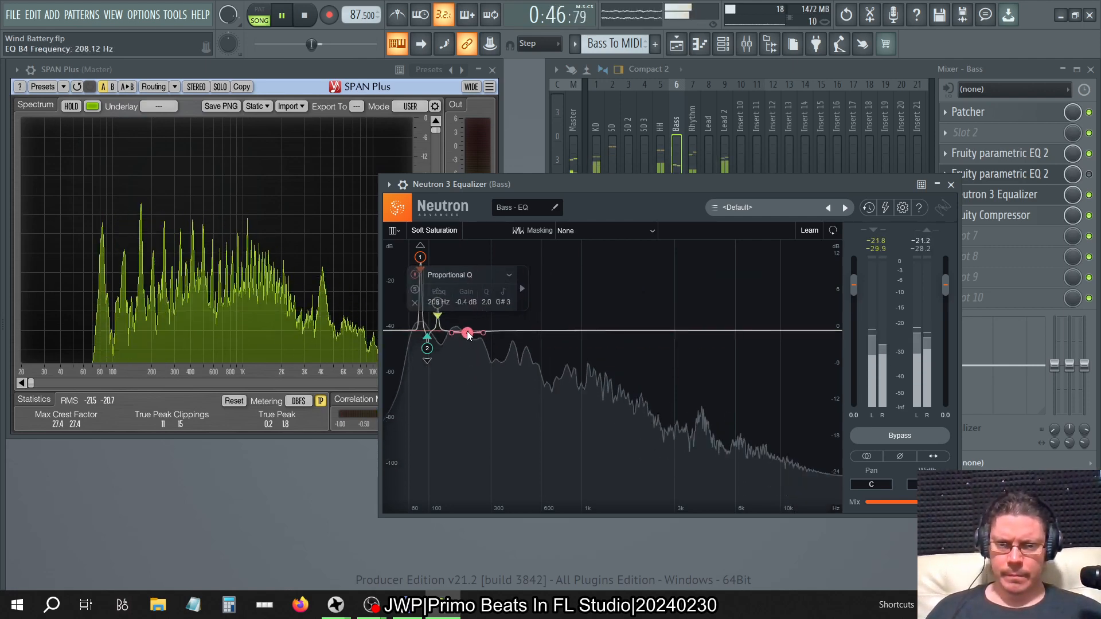
pyautogui.doubleClick(463, 301)
pyautogui.write('0')
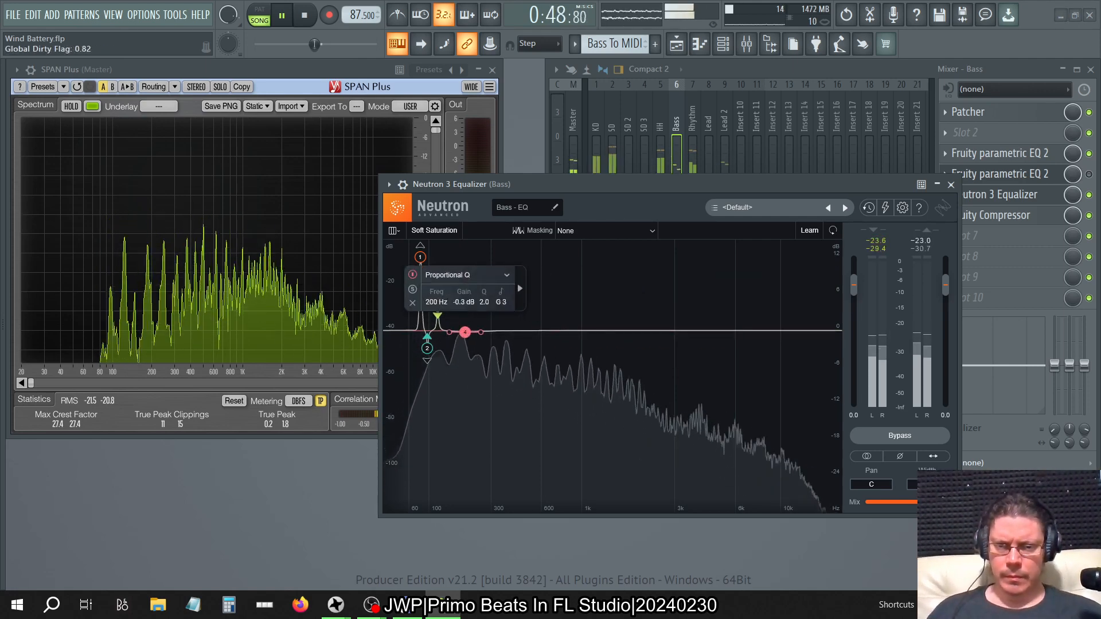
pyautogui.press('Return')
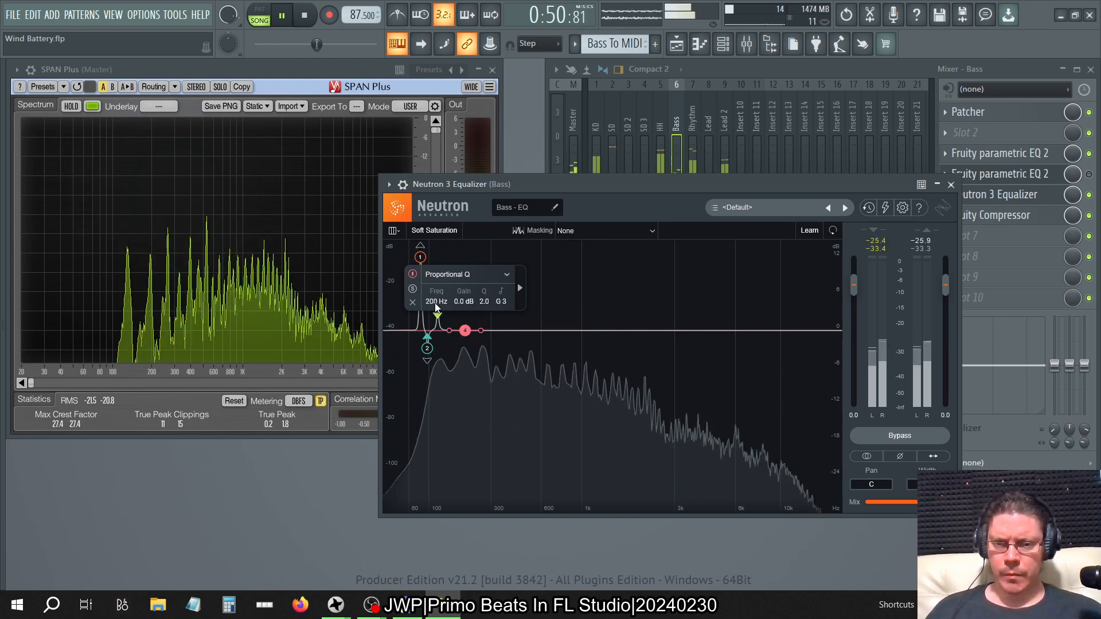
# Step: Tune band 4's frequency down to about 130 Hz
pyautogui.scroll(-2, 435, 303)
pyautogui.scroll(-6, 435, 303)
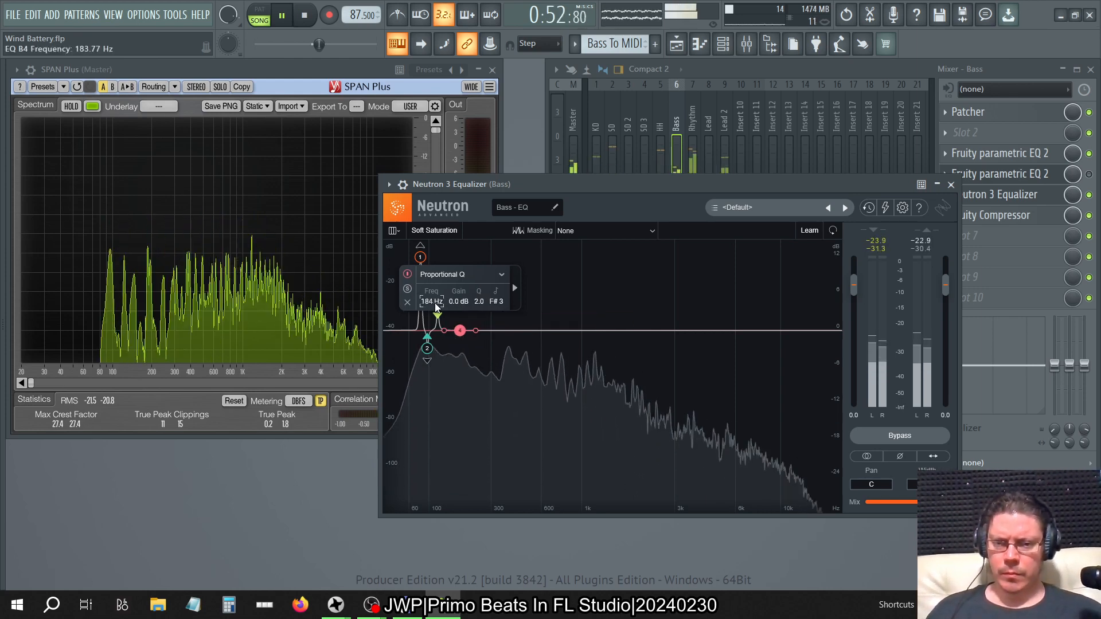
pyautogui.scroll(-4, 435, 303)
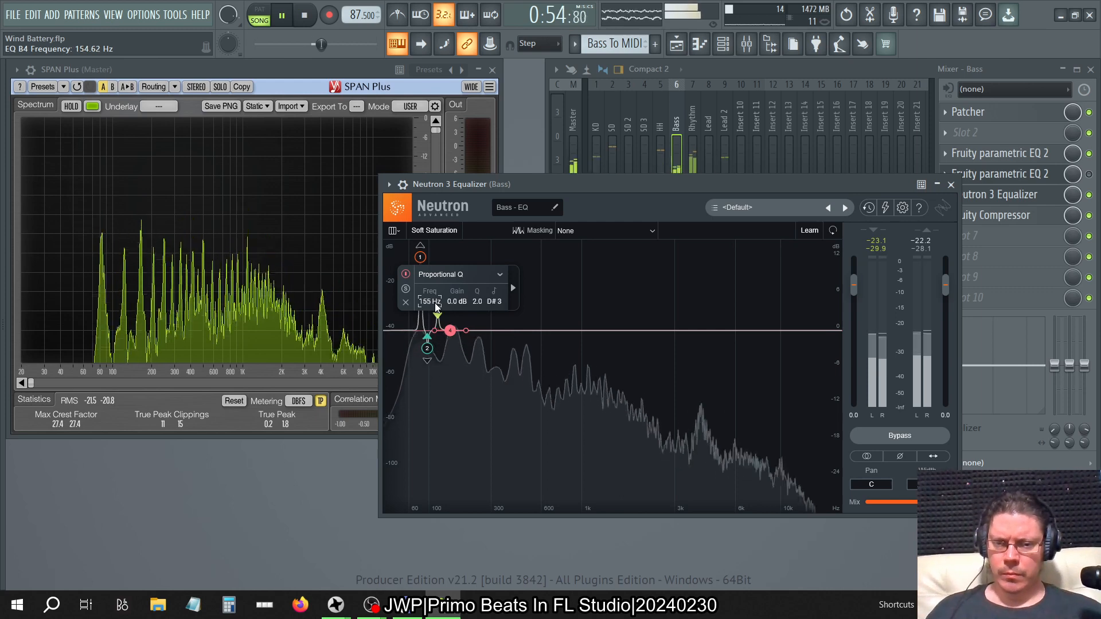
pyautogui.scroll(-3, 434, 303)
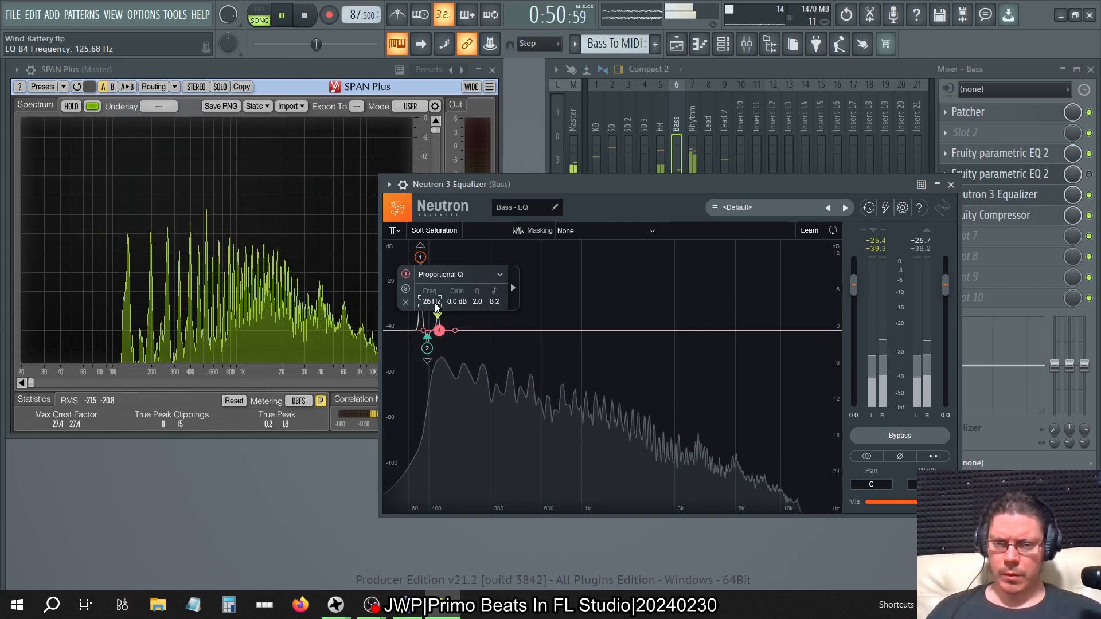
pyautogui.scroll(1, 436, 306)
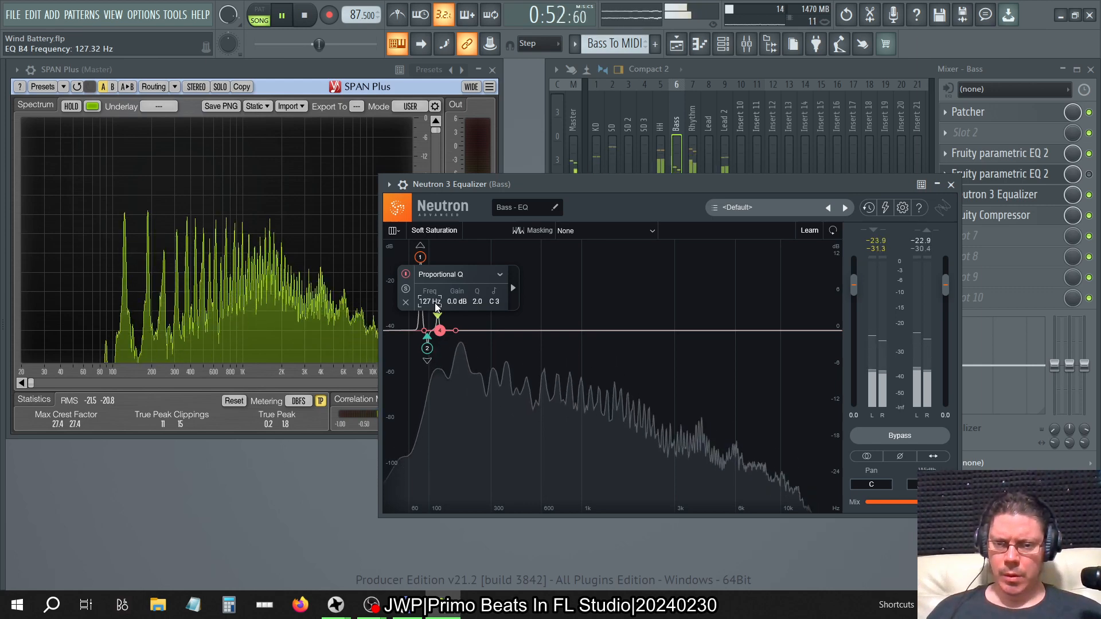
pyautogui.scroll(2, 436, 307)
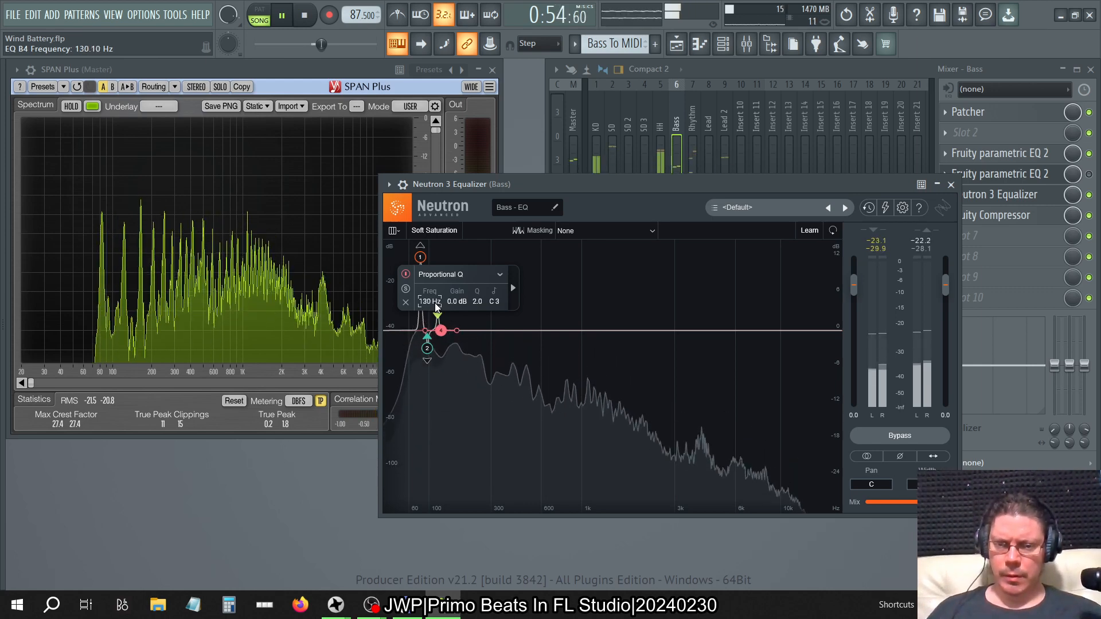
pyautogui.scroll(6, 435, 303)
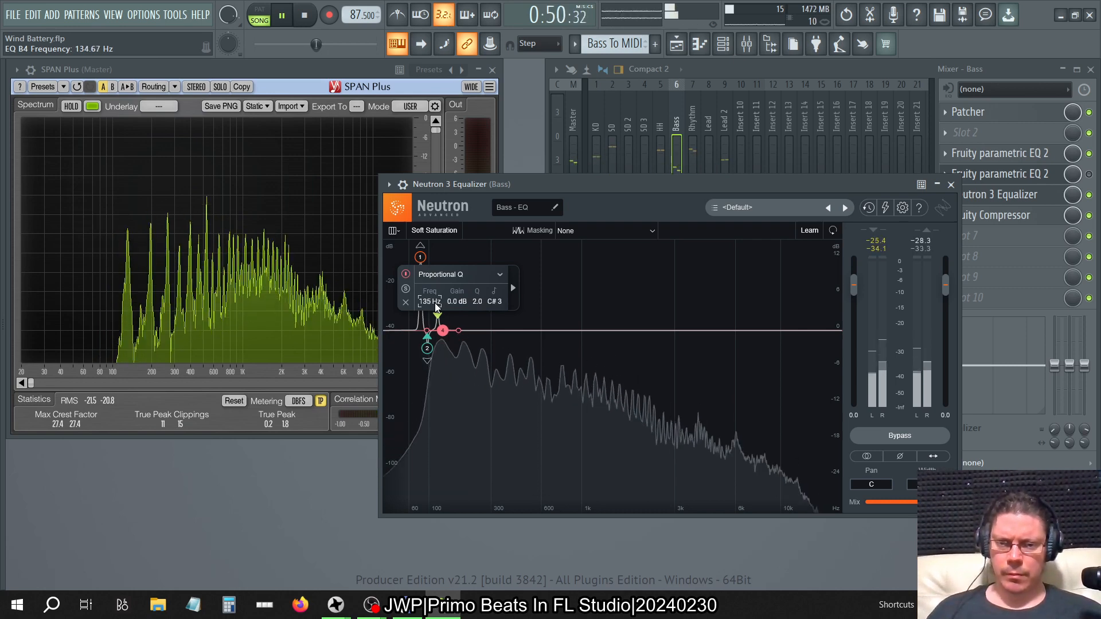
pyautogui.scroll(-7, 435, 302)
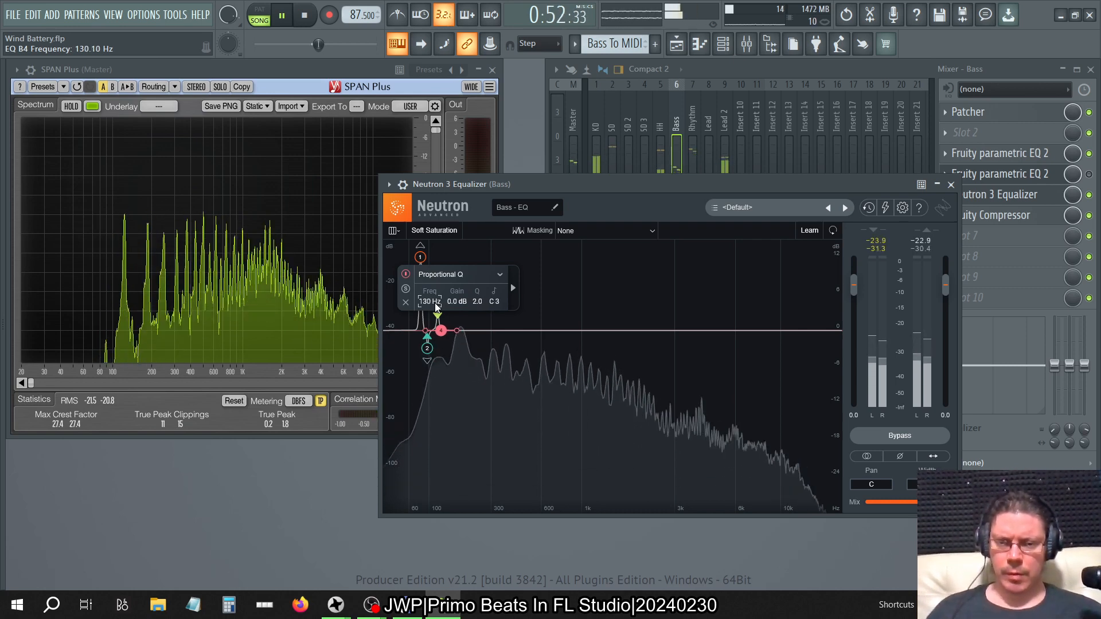
# Step: Boost band 4 by 6 dB and narrow it with a Q of 20
pyautogui.doubleClick(453, 300)
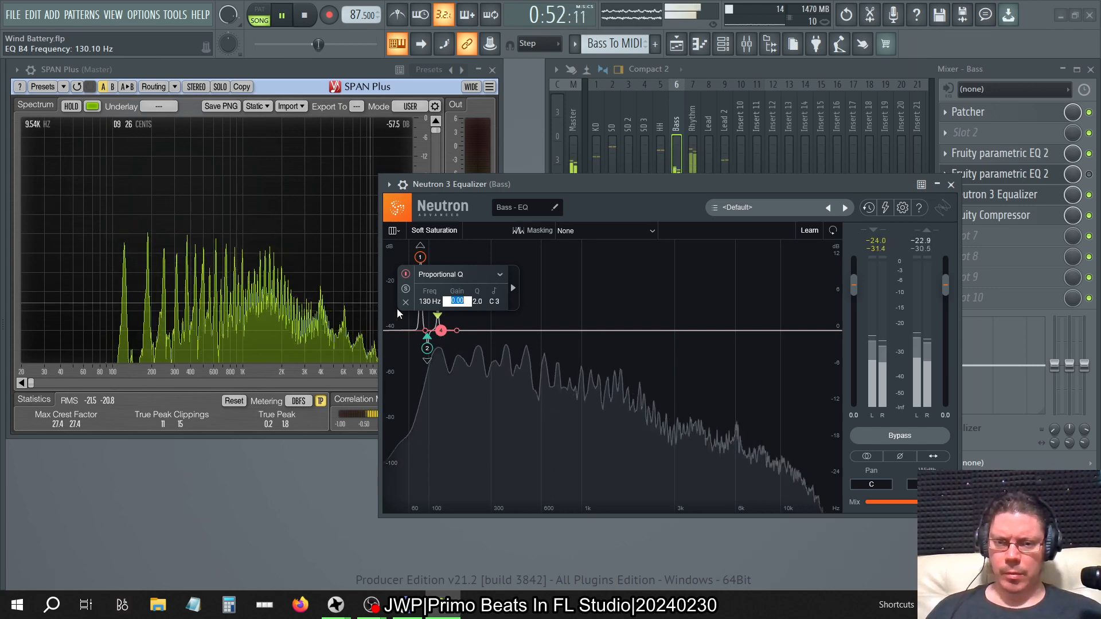
pyautogui.write('6')
pyautogui.press('Return')
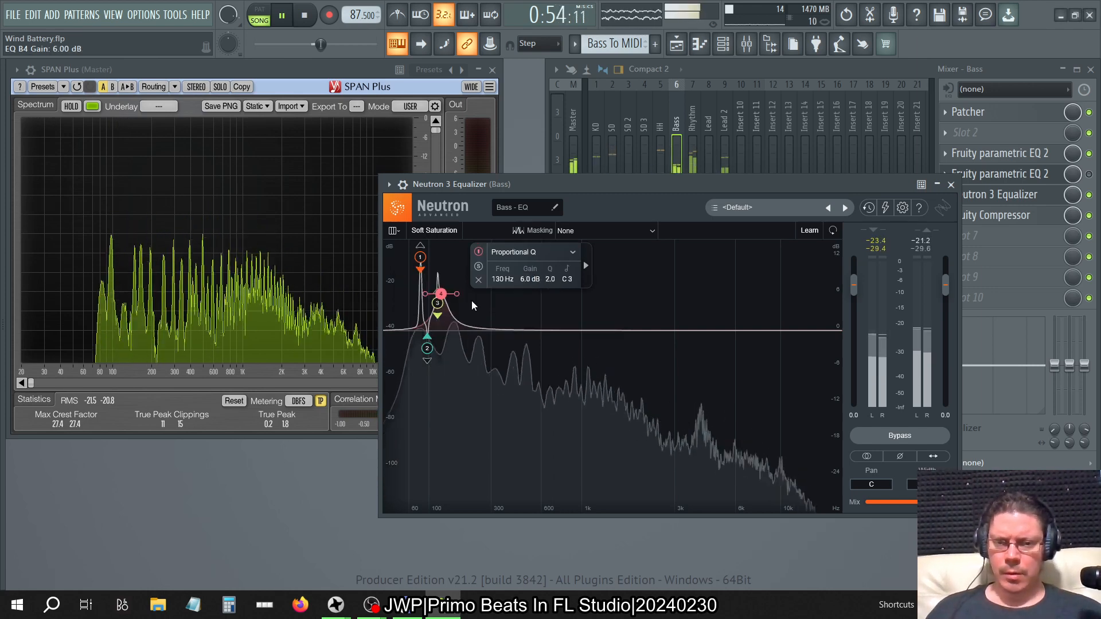
pyautogui.doubleClick(548, 280)
pyautogui.write('20')
pyautogui.press('Return')
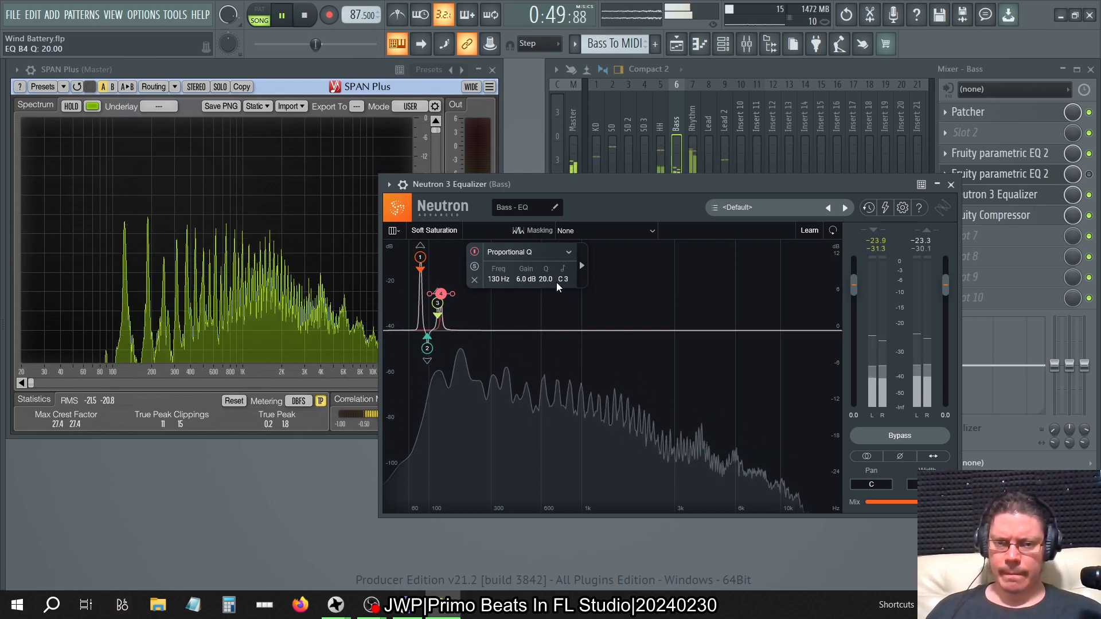
# Step: Enable Dynamic mode on band 4 and set its threshold to -40 dB
pyautogui.click(581, 265)
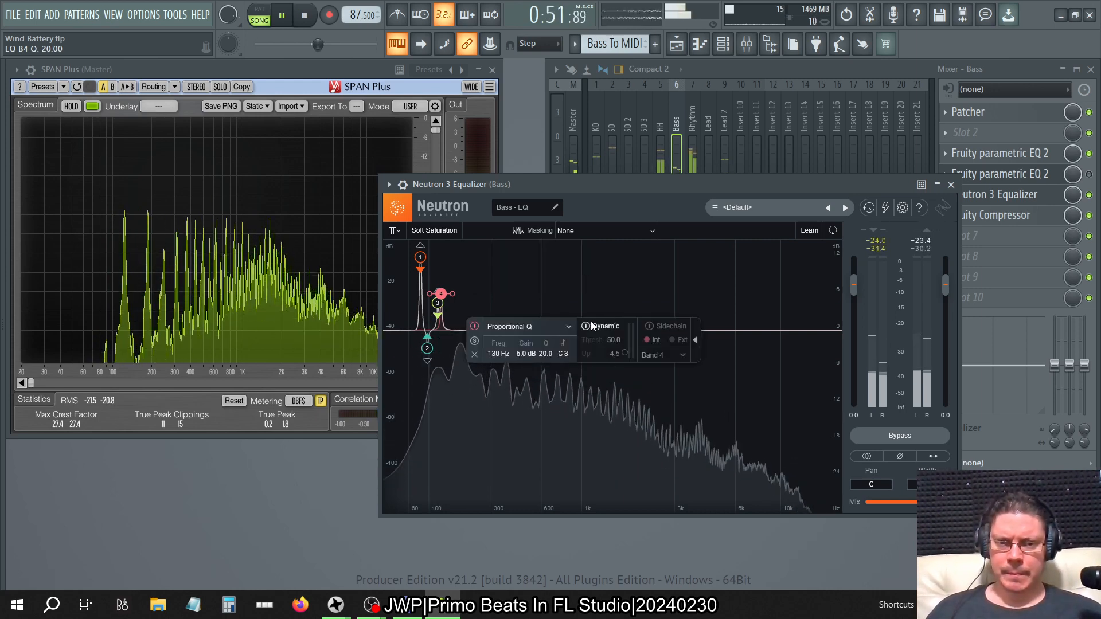
pyautogui.moveTo(626, 353); pyautogui.dragTo(623, 46)
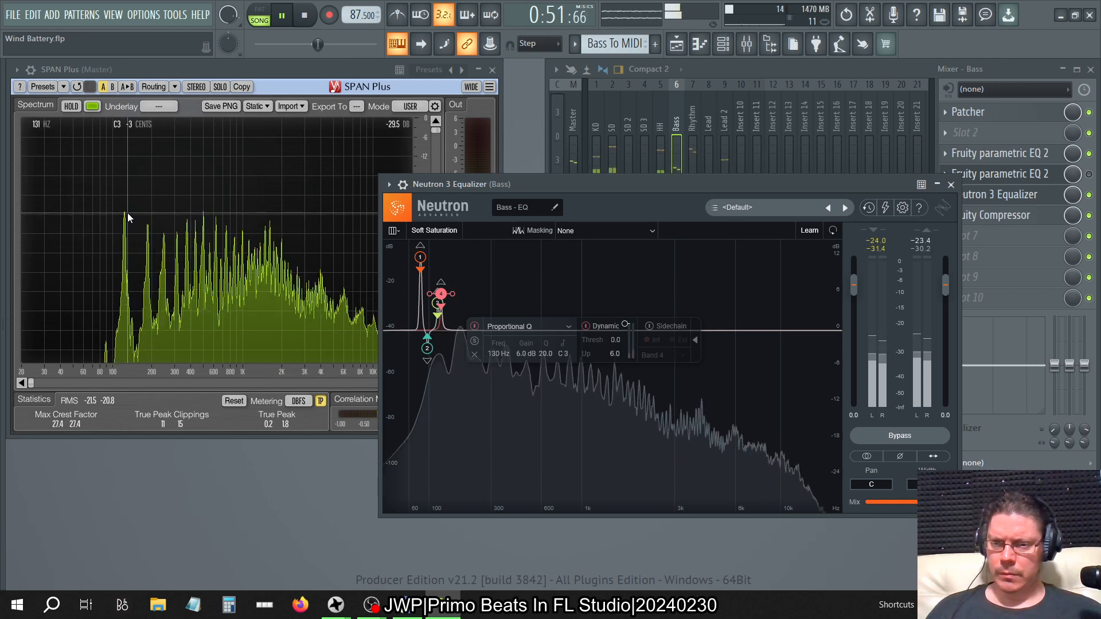
pyautogui.click(629, 349)
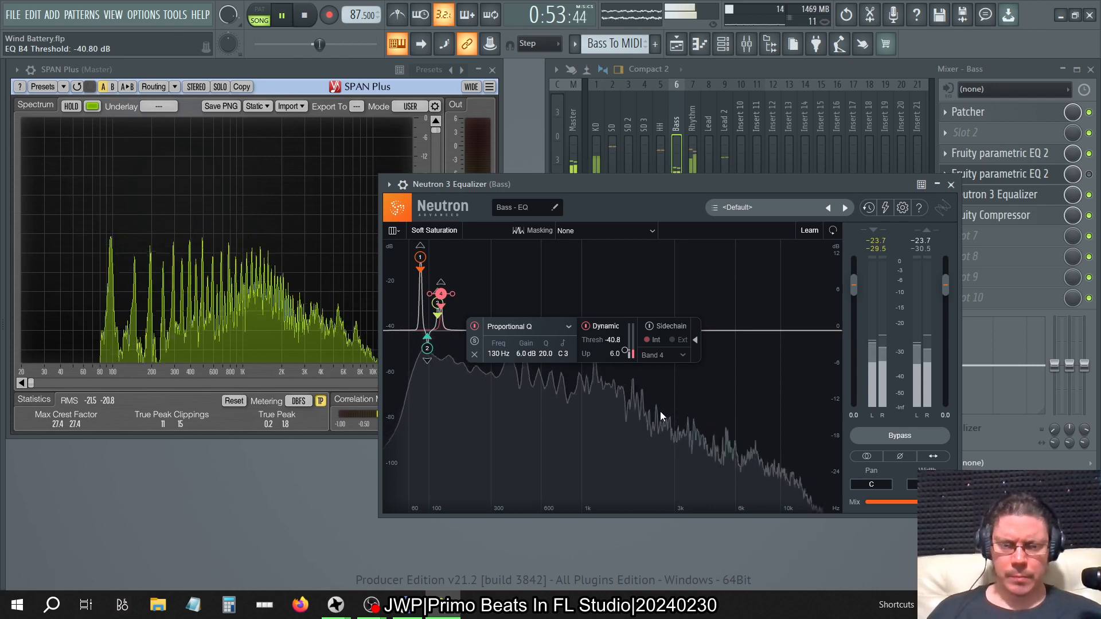
pyautogui.doubleClick(613, 341)
pyautogui.write('-40')
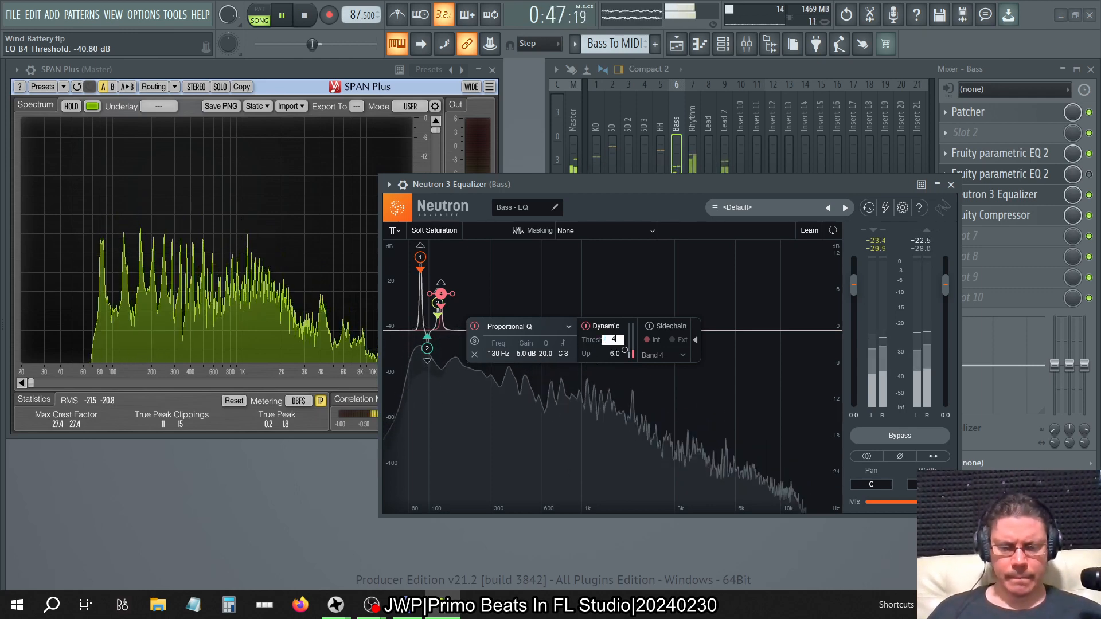
pyautogui.press('Return')
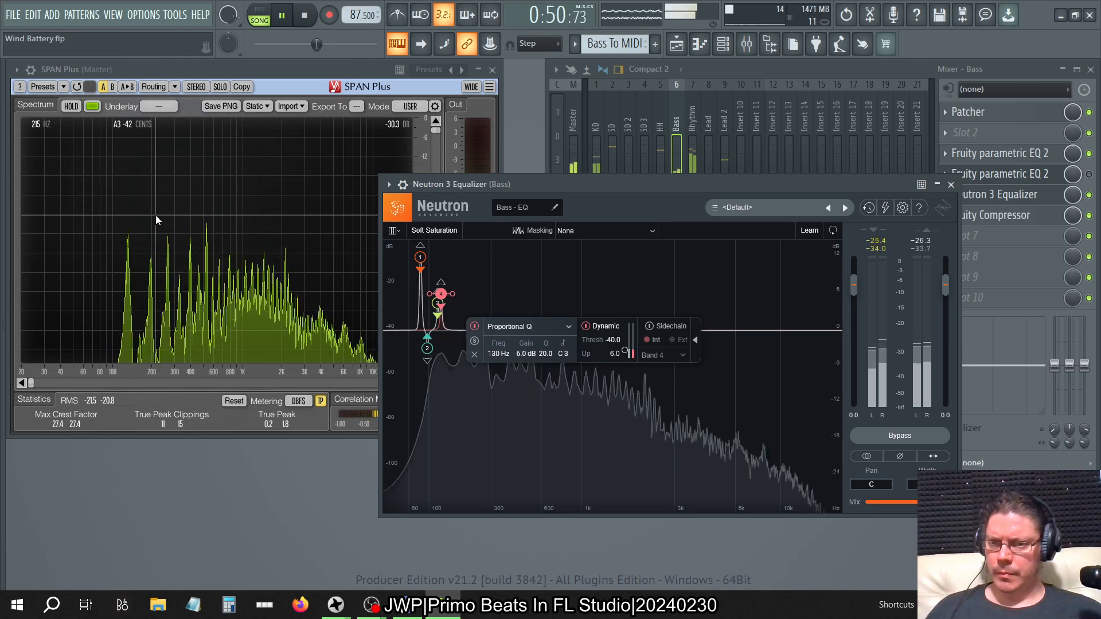
# Step: Raise band 4's gain to 7.5 dB
pyautogui.doubleClick(524, 357)
pyautogui.write('7.5')
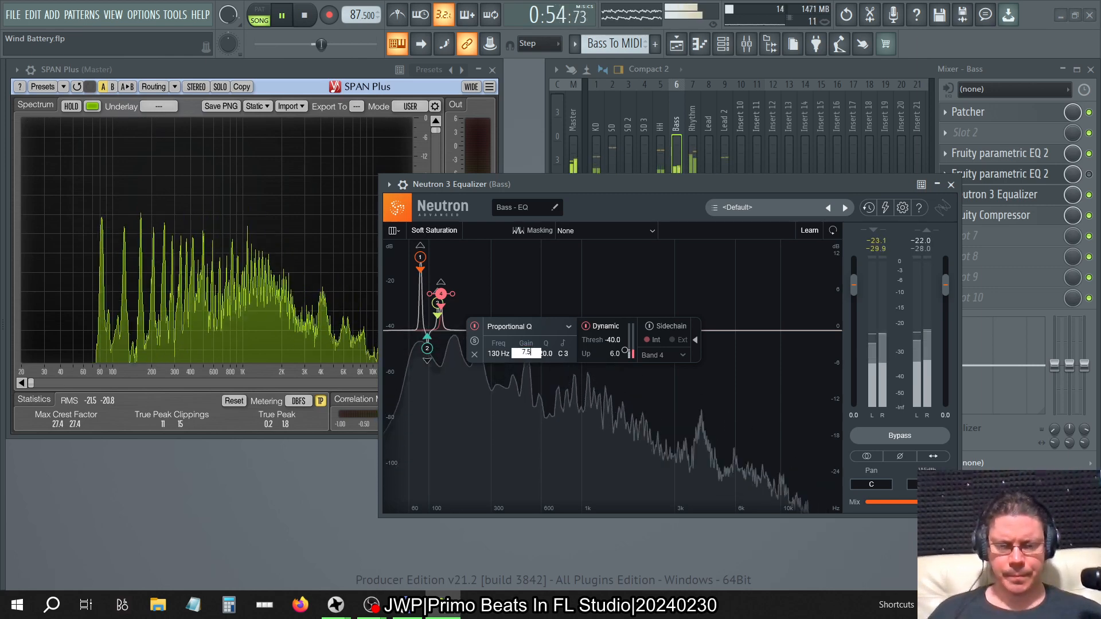
pyautogui.press('Return')
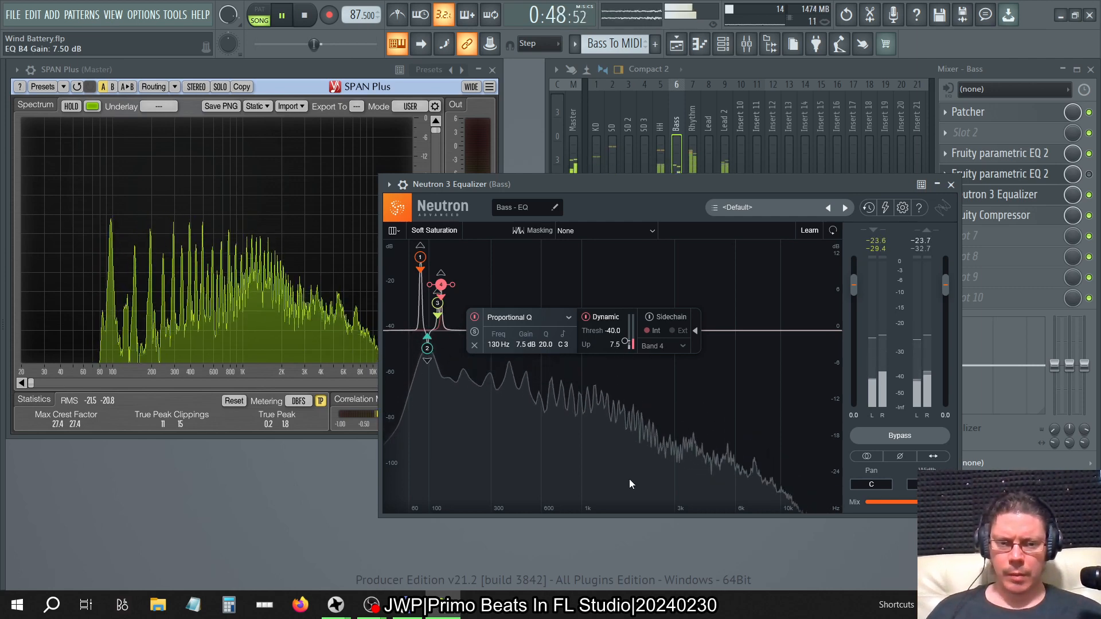
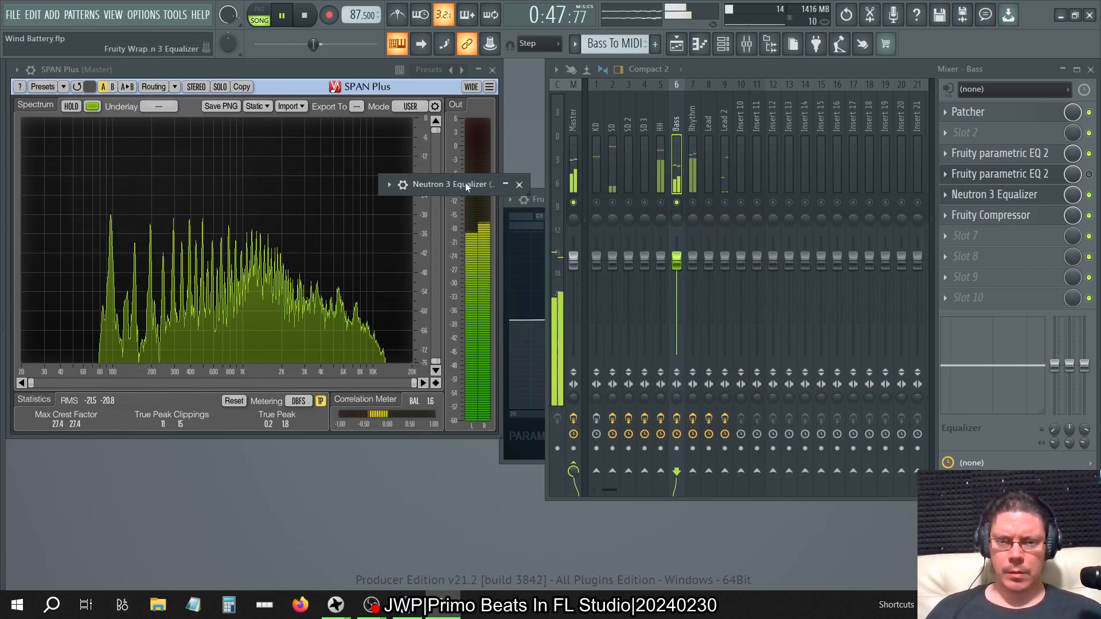
# Step: Move and enlarge the Neutron 3 Equalizer window to inspect its four bands, and close it
pyautogui.moveTo(481, 183); pyautogui.dragTo(110, 68)
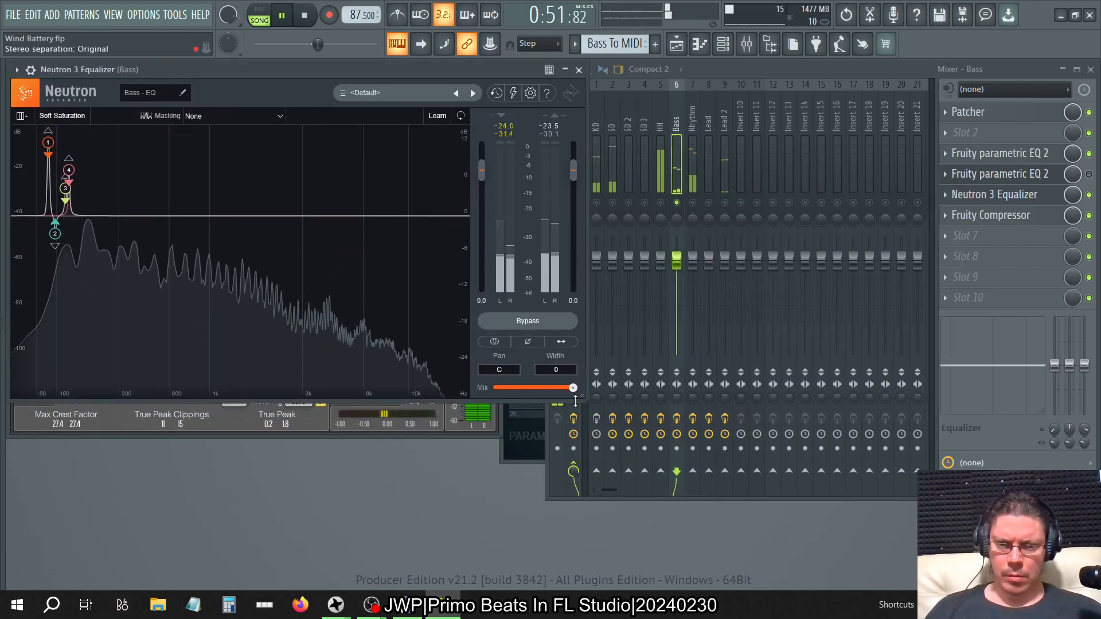
pyautogui.moveTo(584, 397); pyautogui.dragTo(920, 550)
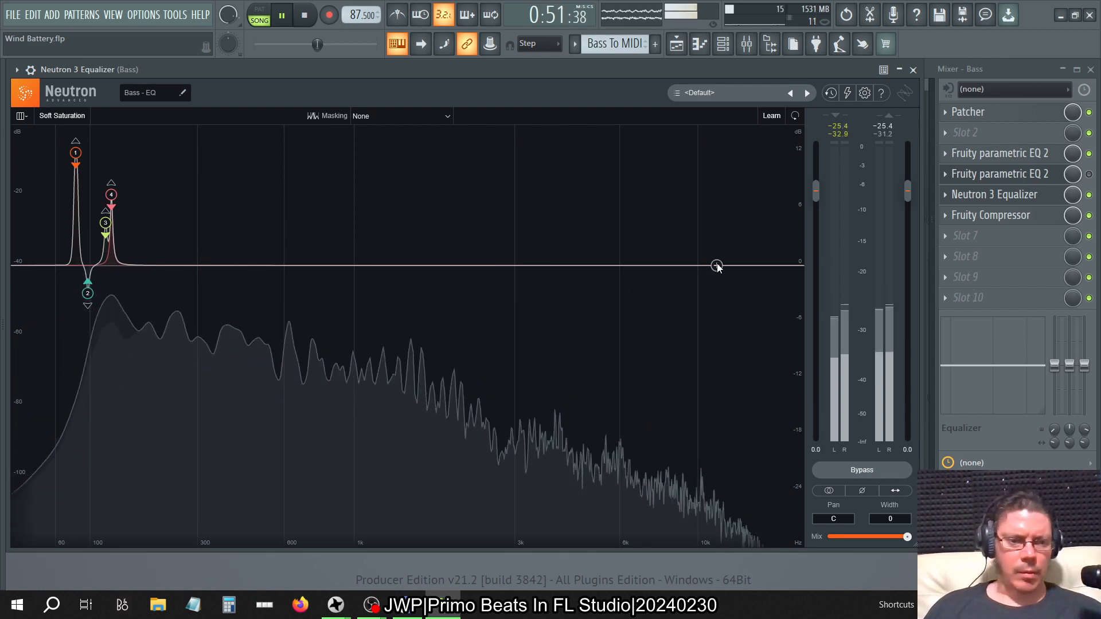
pyautogui.click(914, 70)
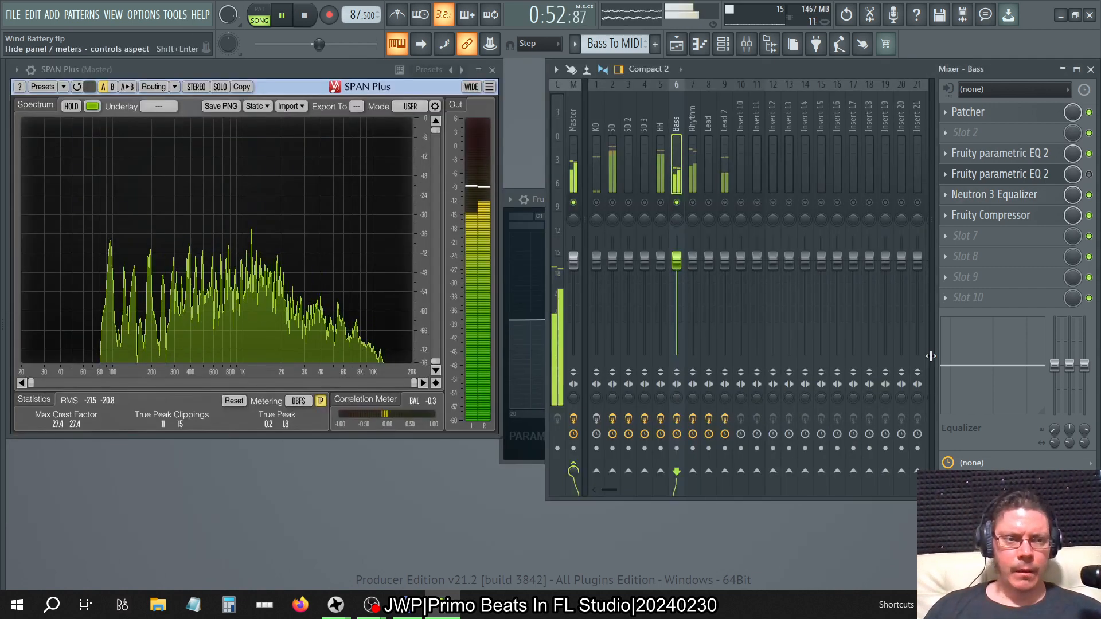
# Step: Check the disabled Fruity parametric EQ 2 in slot 4 of the Bass track and delete it
pyautogui.click(1024, 178)
pyautogui.click(1024, 178)
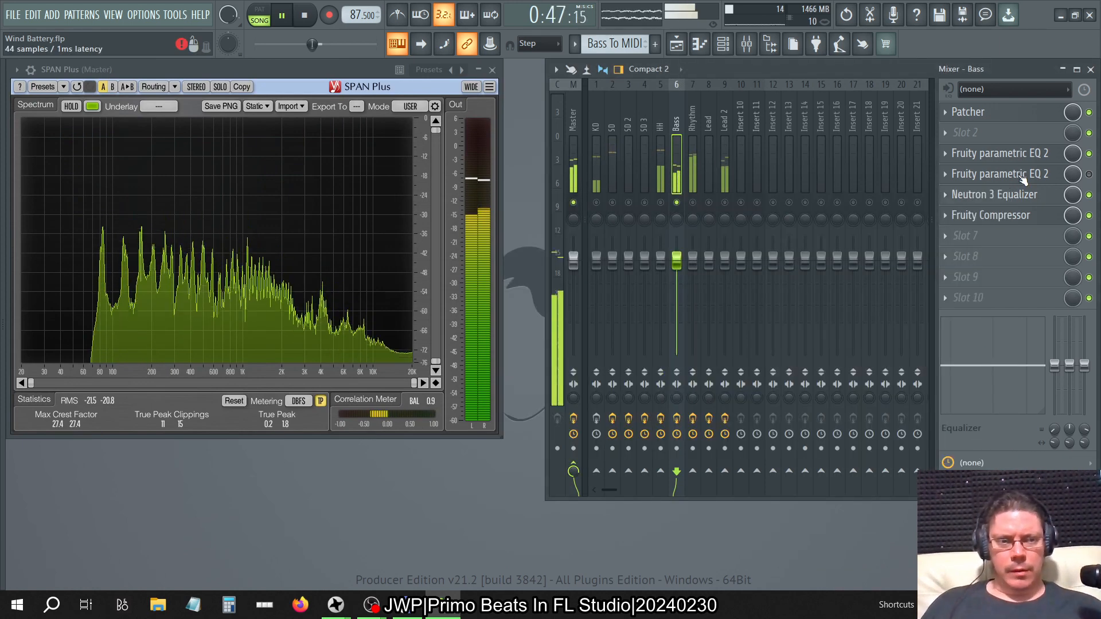
pyautogui.click(1024, 178)
pyautogui.click(1024, 178)
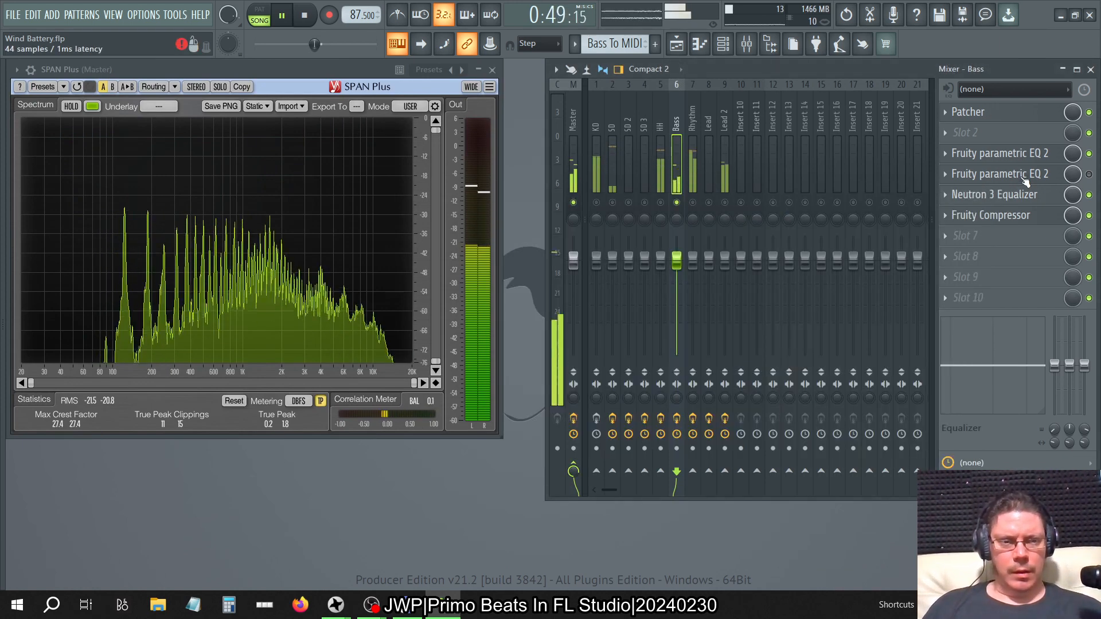
pyautogui.click(945, 177)
pyautogui.click(952, 204)
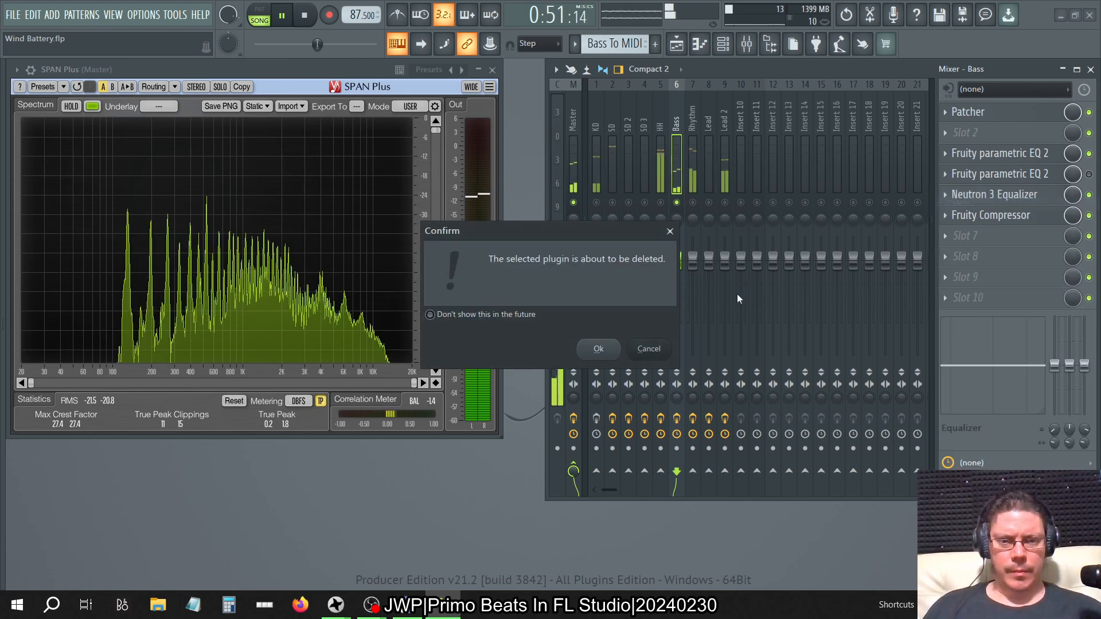
pyautogui.click(596, 351)
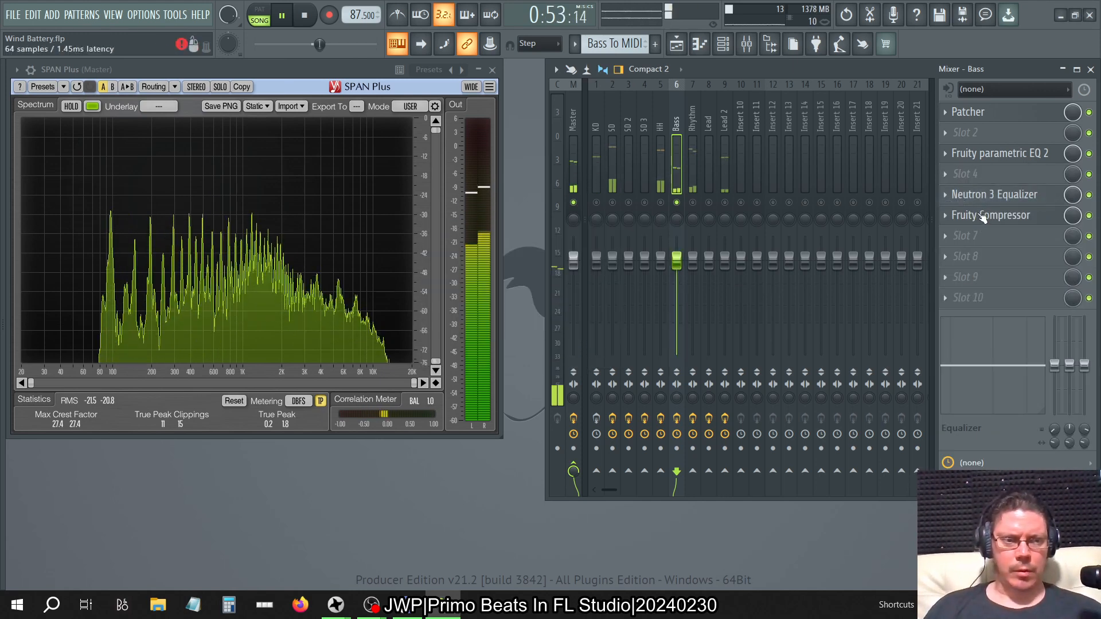
# Step: Check the Bass track's remaining Fruity parametric EQ 2 in slot 3 and unsolo the KD track to restore the full mix
pyautogui.click(1012, 153)
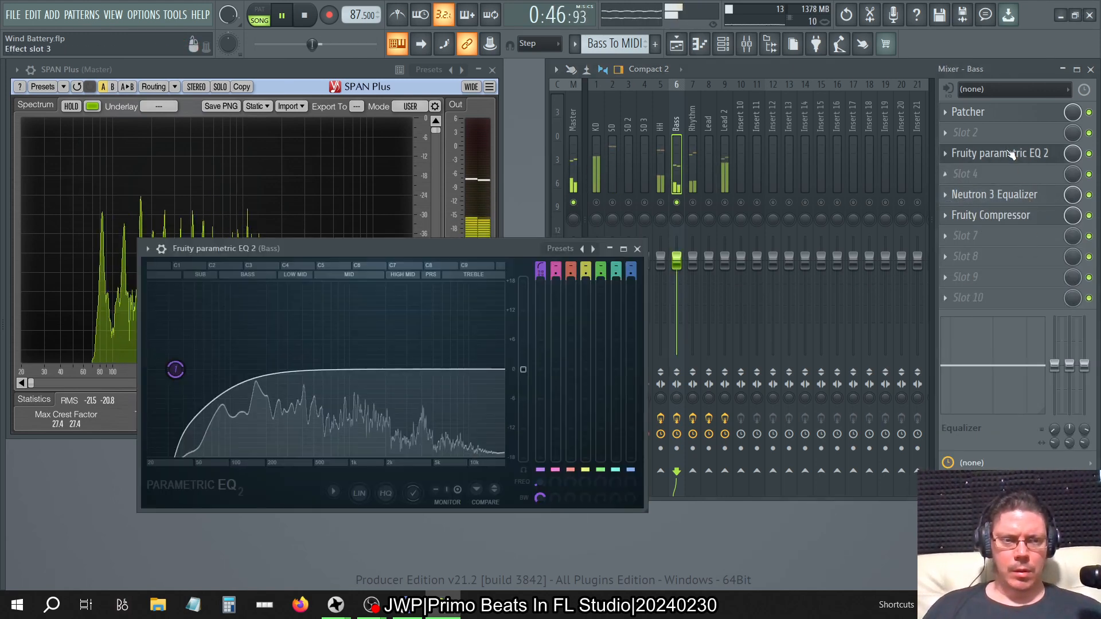
pyautogui.click(1013, 153)
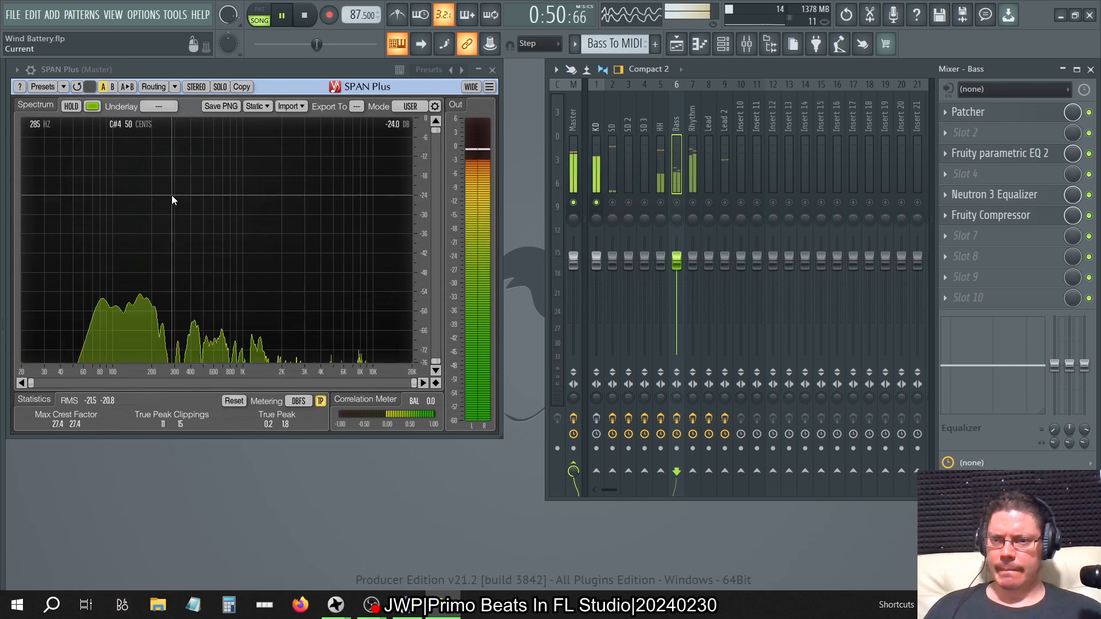
pyautogui.rightClick(596, 203)
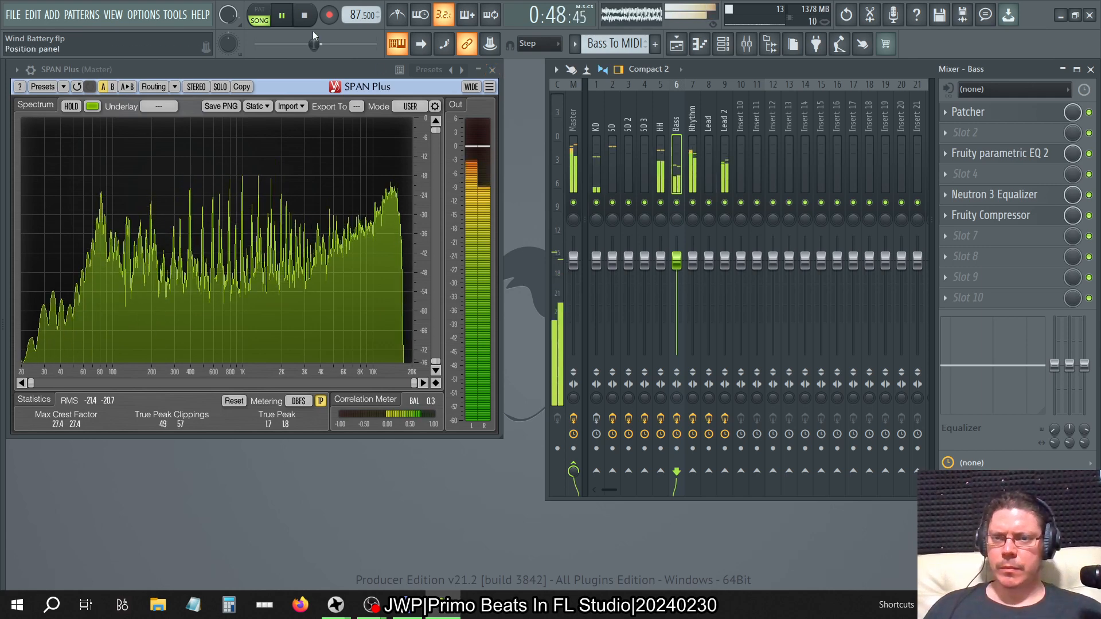
# Step: Stop playback, clear the playlist's loop over bars 18 to 21, and play the song from the start
pyautogui.click(304, 16)
pyautogui.click(674, 50)
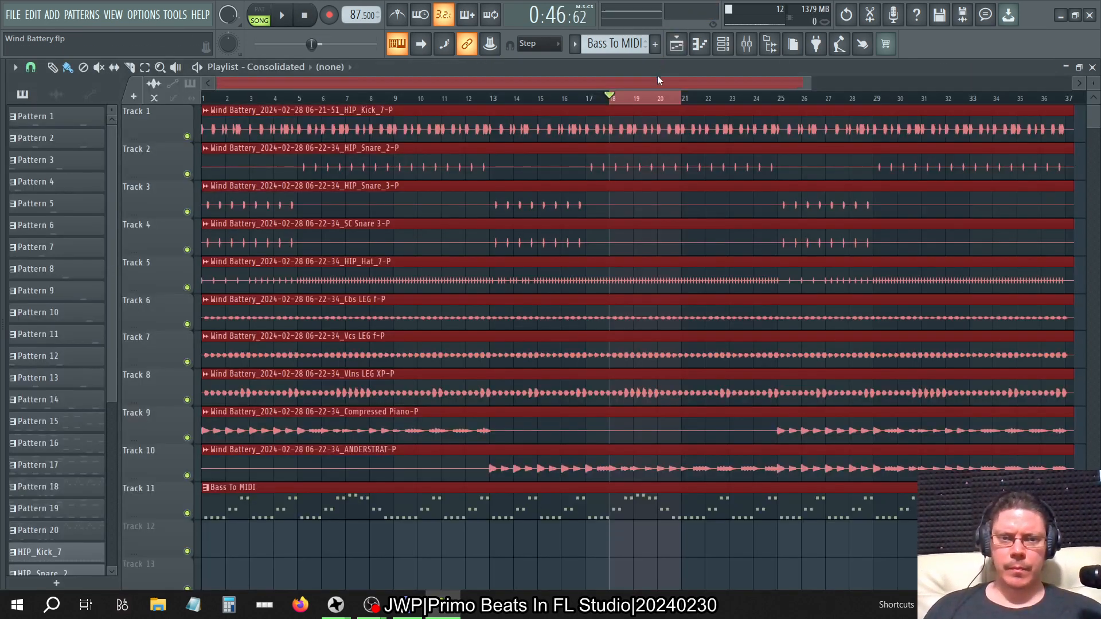
pyautogui.click(658, 79)
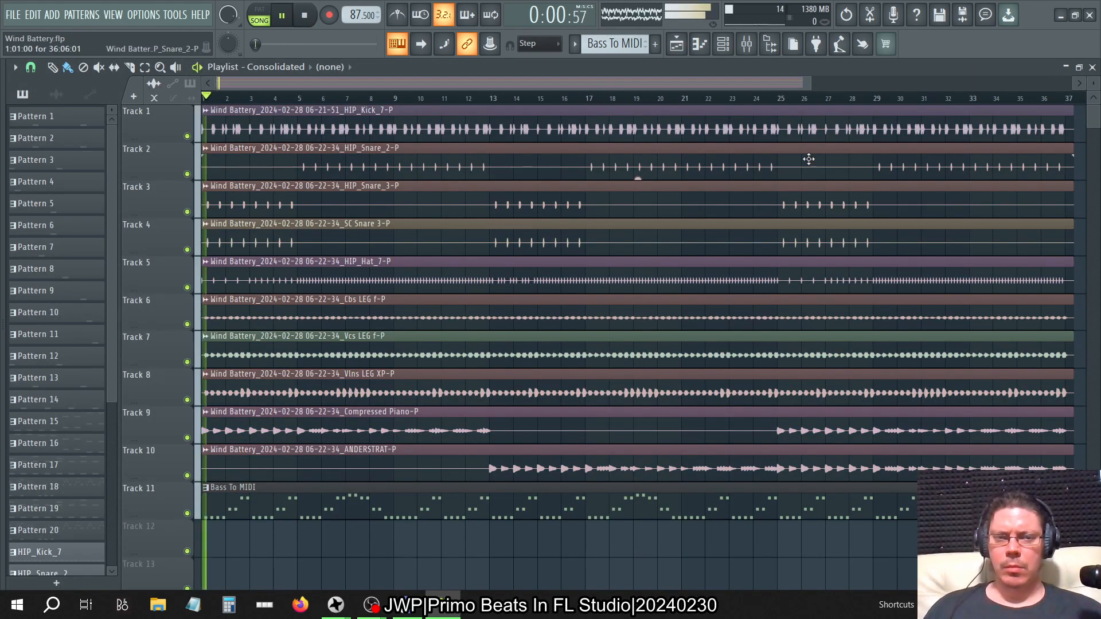
# Step: Open the Master track's SPAN Plus analyzer from the mixer and solo the Bass track briefly to compare its spectrum with the full mix
pyautogui.press('F9')
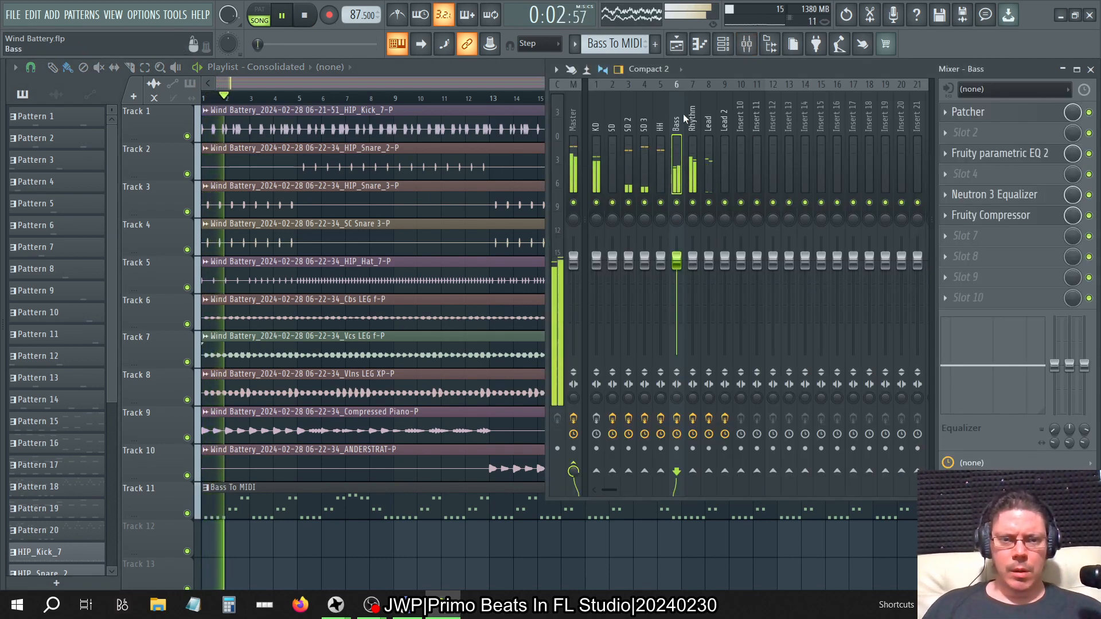
pyautogui.click(696, 116)
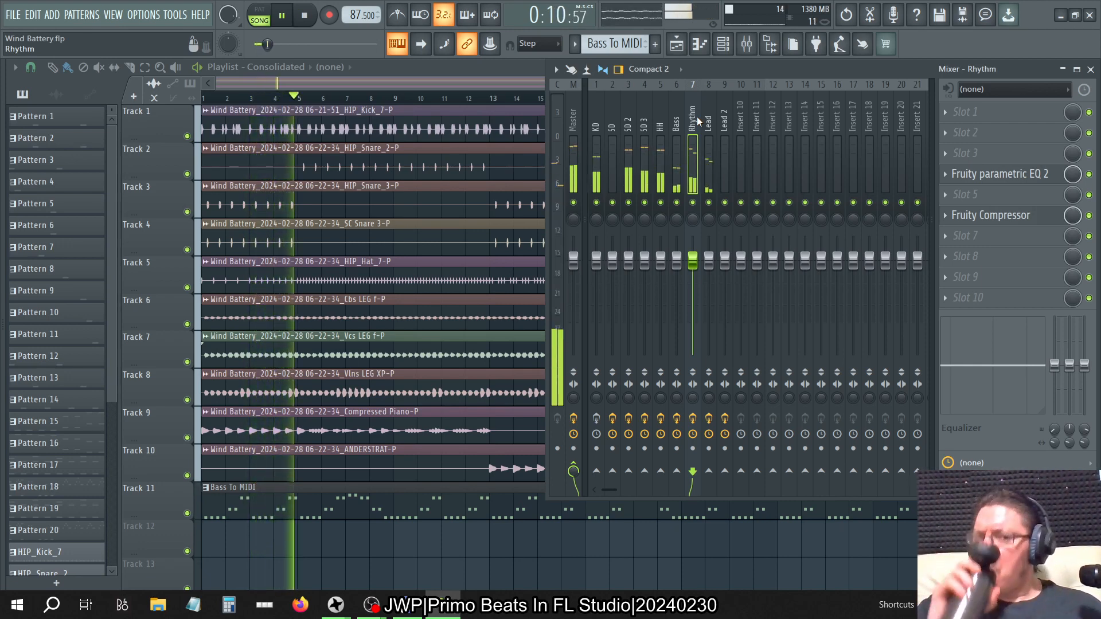
pyautogui.click(577, 113)
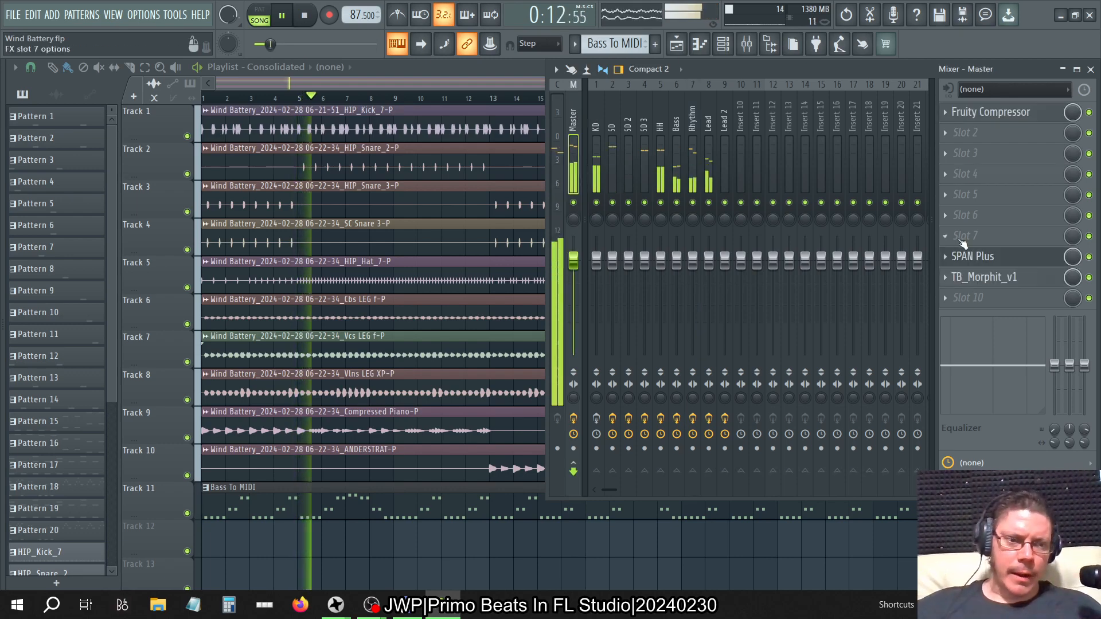
pyautogui.click(973, 257)
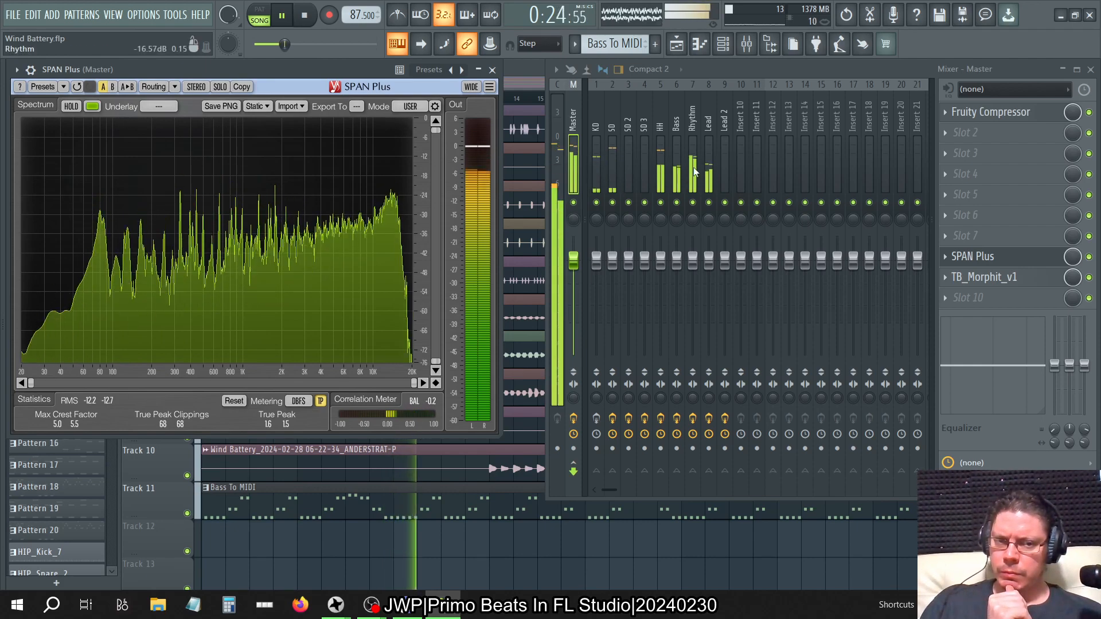
pyautogui.rightClick(679, 204)
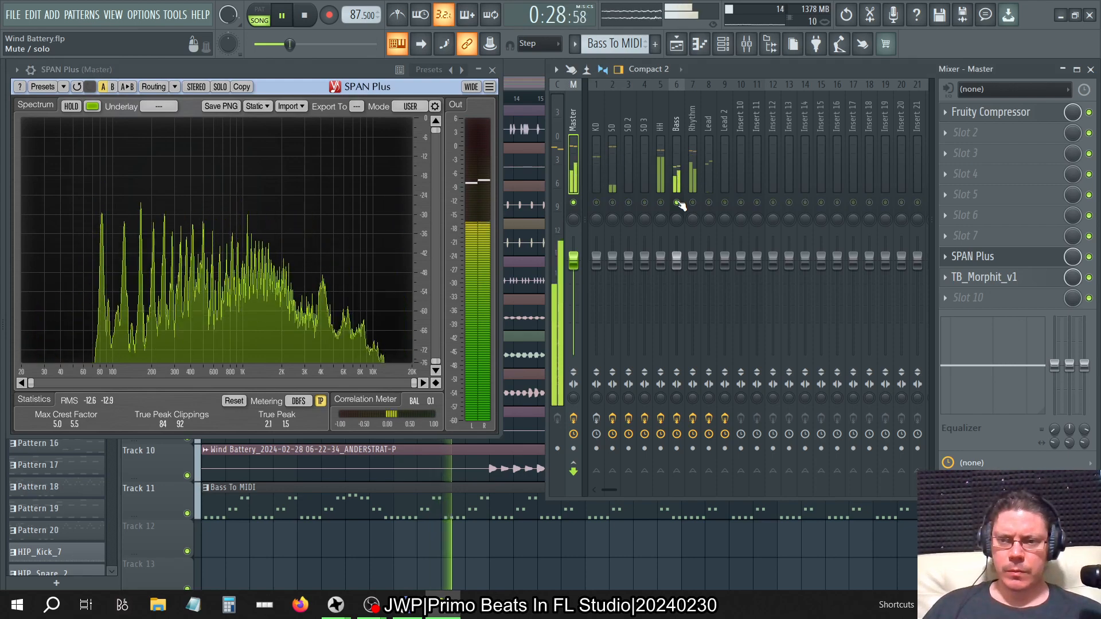
pyautogui.rightClick(679, 204)
pyautogui.press('F6')
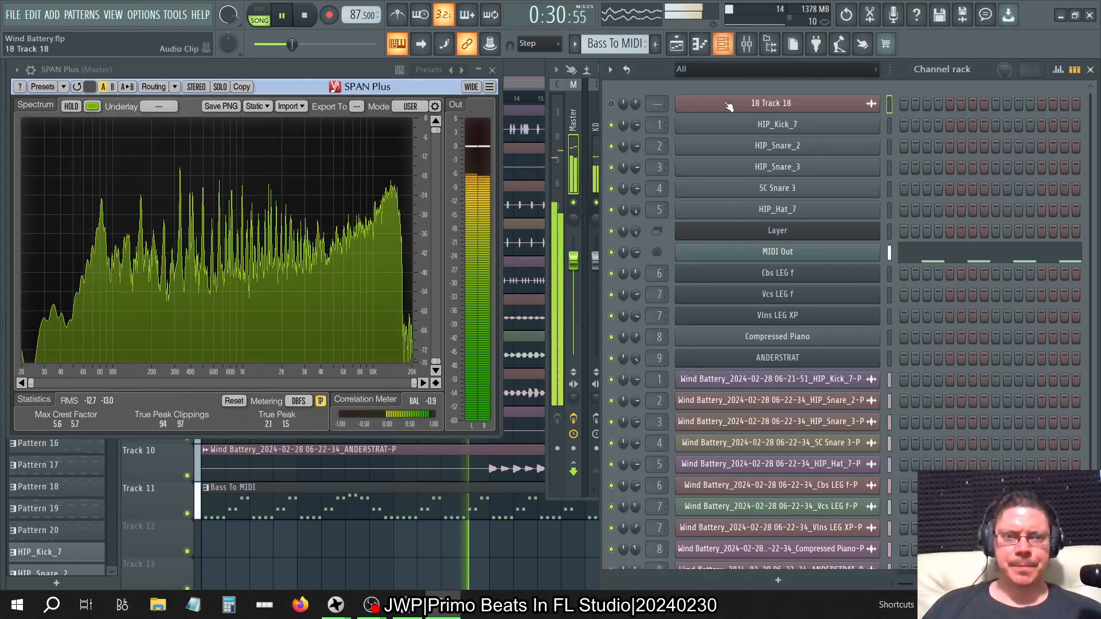
pyautogui.click(734, 47)
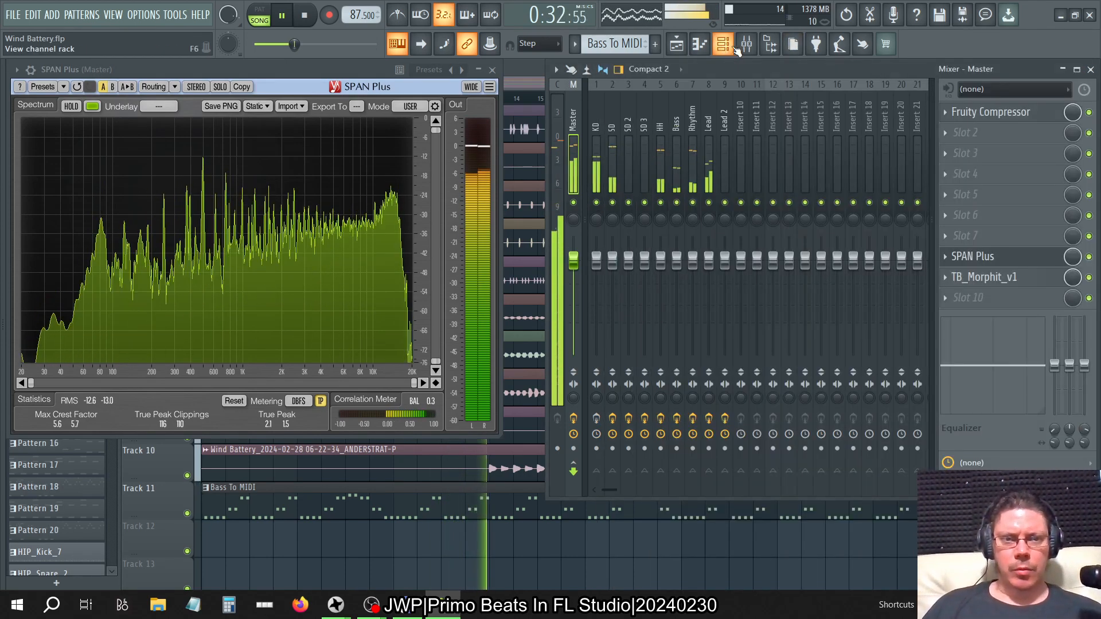
pyautogui.click(748, 46)
pyautogui.click(748, 46)
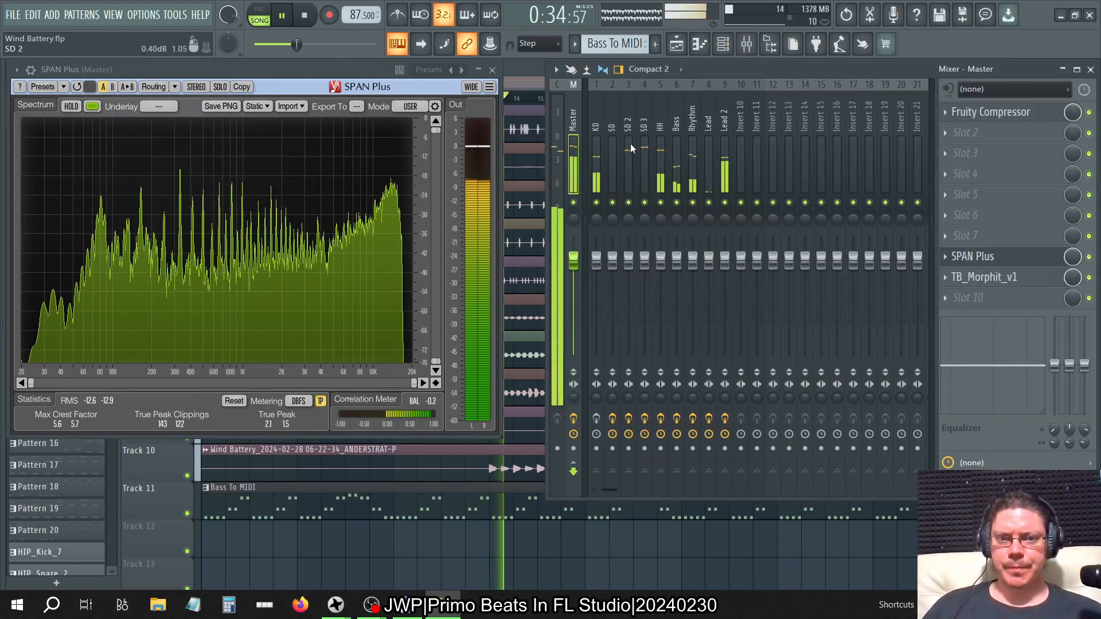
# Step: Replay the song from the start and check the Bass track's Fruity Compressor while comparing the soloed bass with the full mix
pyautogui.press('space')
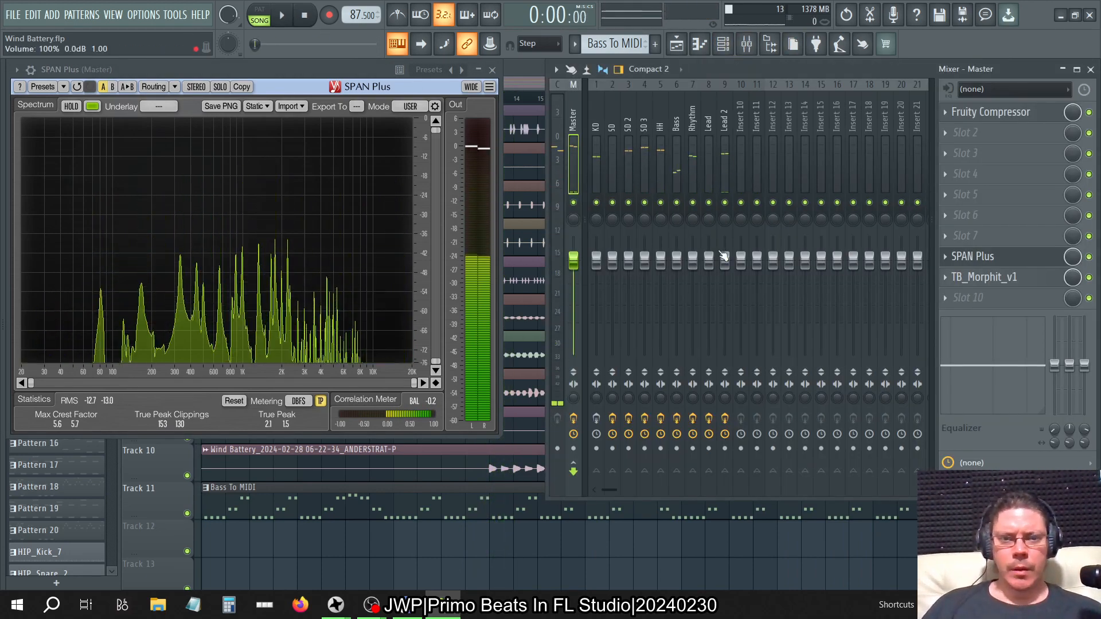
pyautogui.click(281, 16)
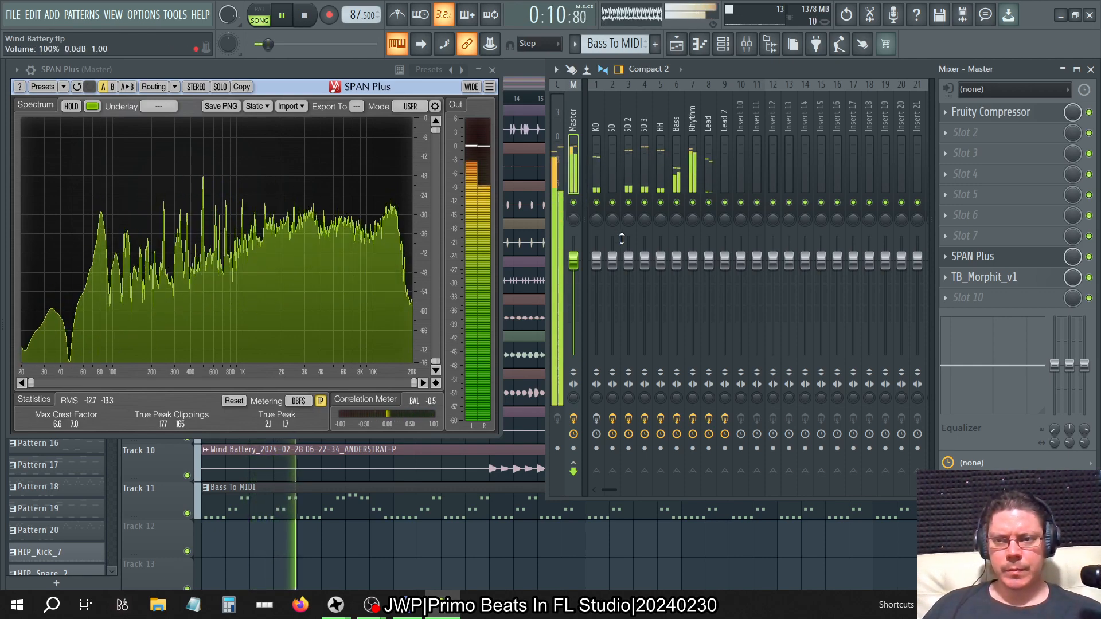
pyautogui.click(677, 114)
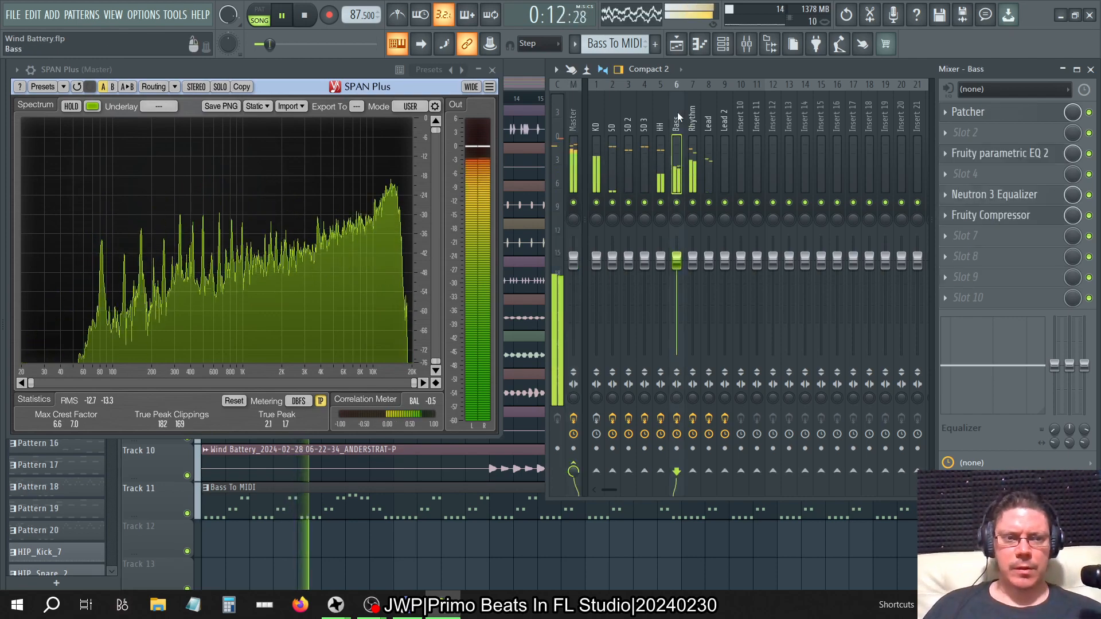
pyautogui.click(998, 216)
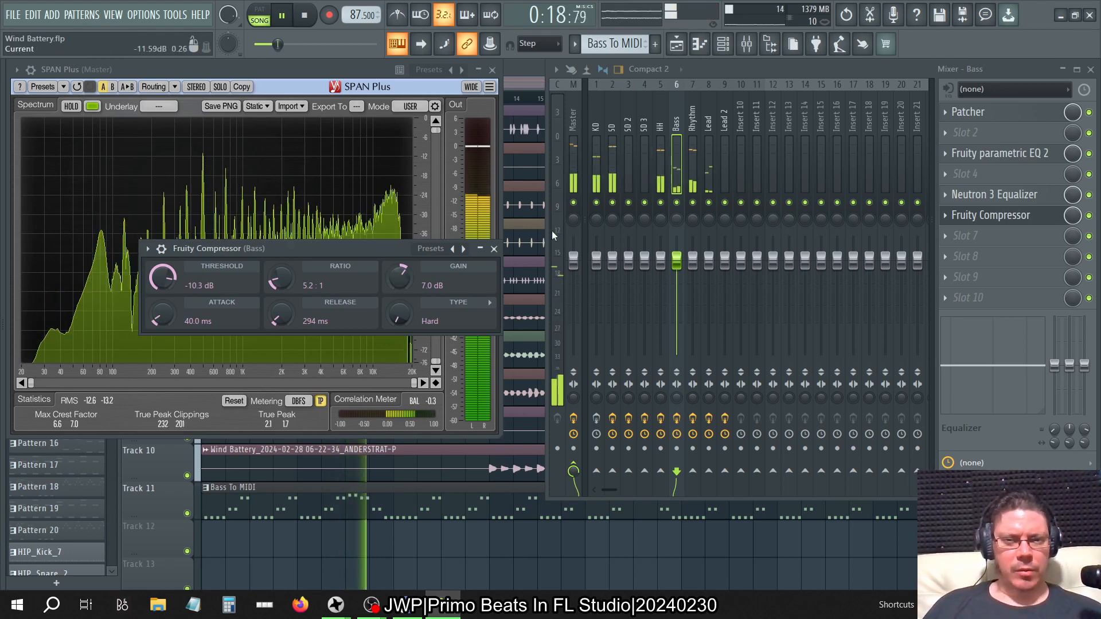
pyautogui.rightClick(677, 203)
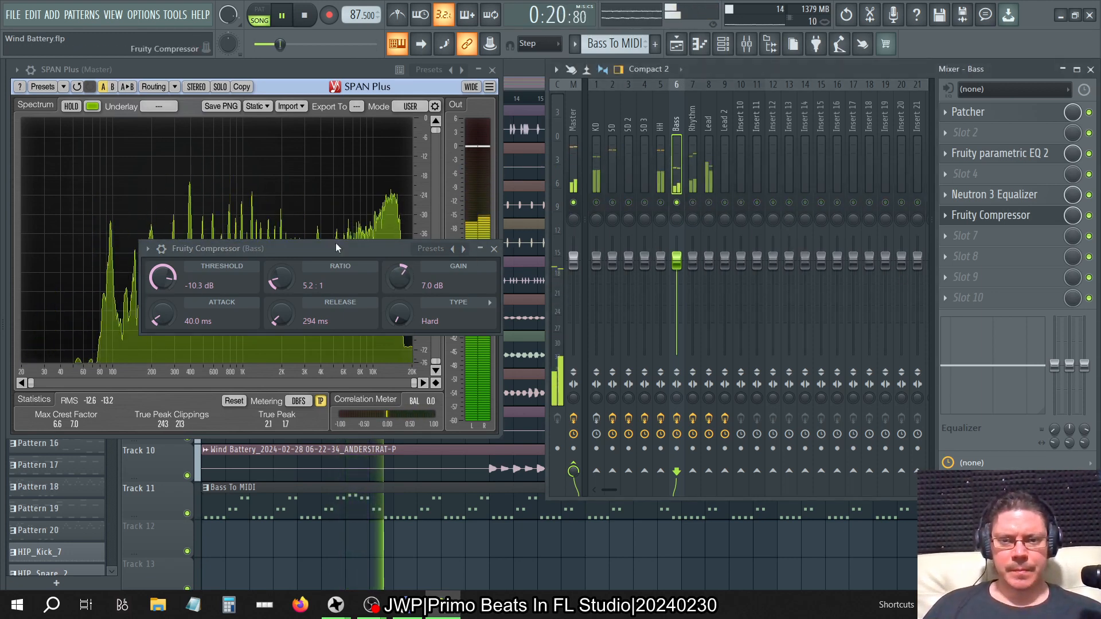
pyautogui.moveTo(316, 253); pyautogui.dragTo(606, 325)
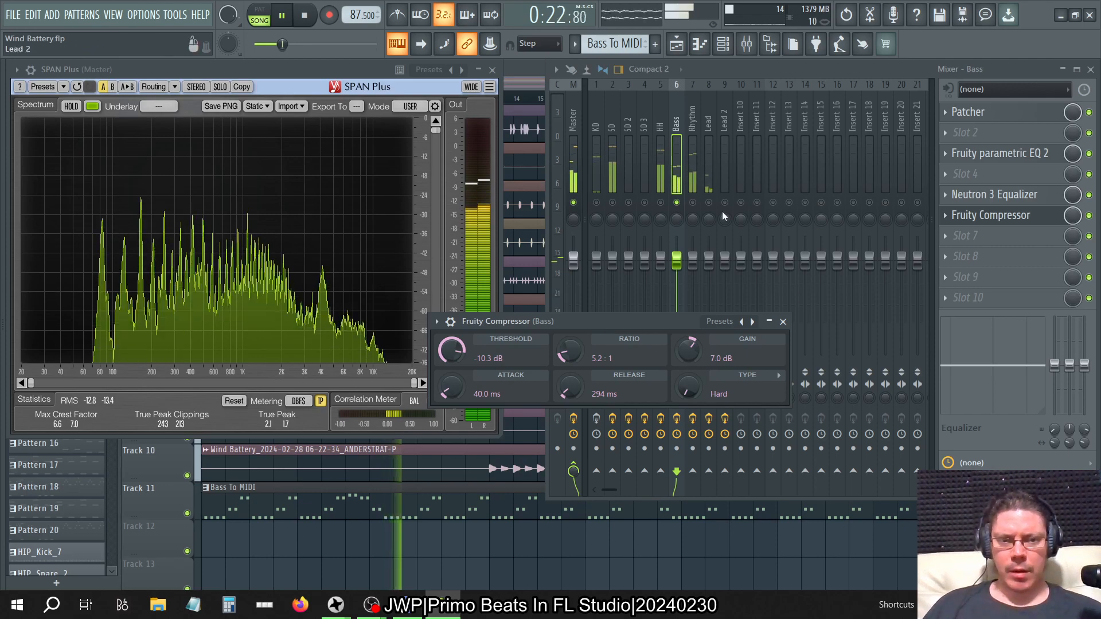
pyautogui.rightClick(677, 202)
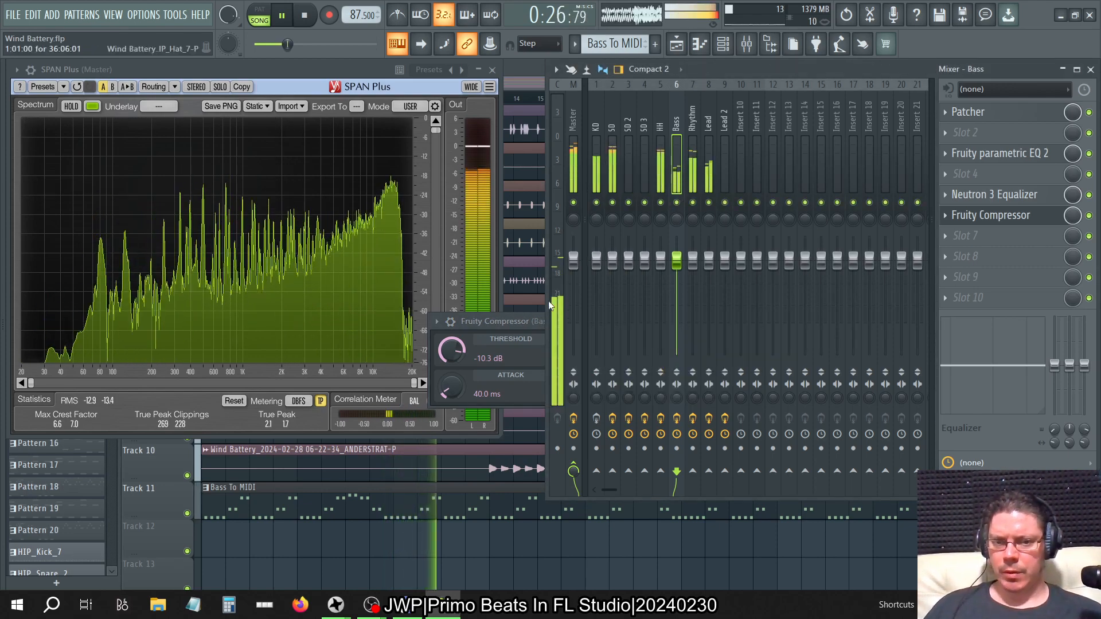
# Step: Solo the Bass track, shrink its Neutron 3 Equalizer window beside the analyzer, and raise the equalizer's output gain to 10 dB
pyautogui.rightClick(678, 202)
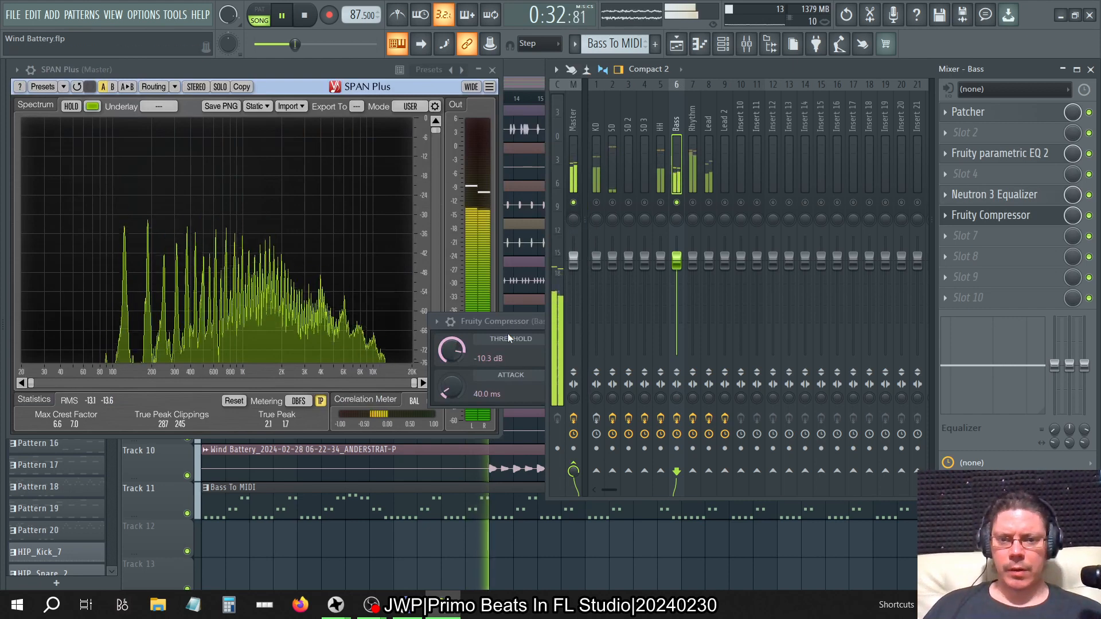
pyautogui.click(1010, 197)
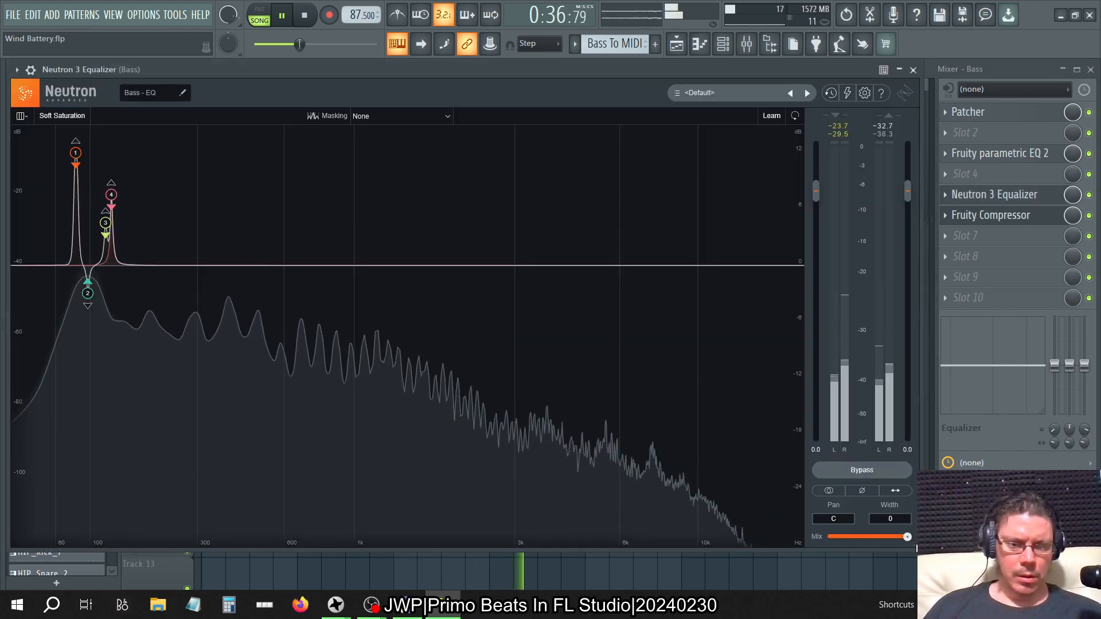
pyautogui.moveTo(915, 545); pyautogui.dragTo(291, 219)
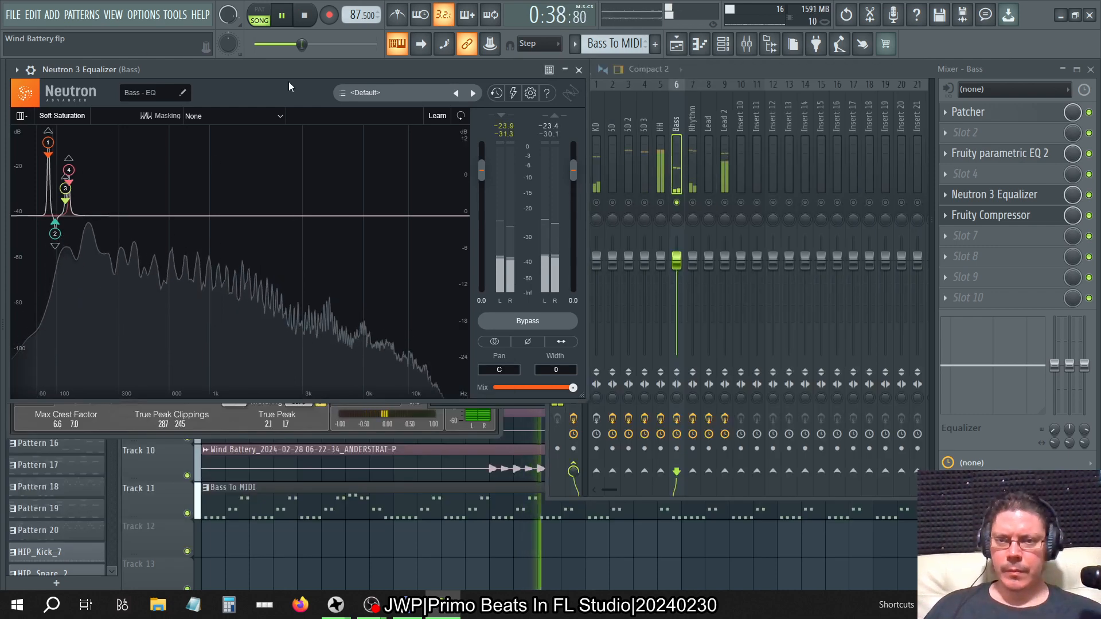
pyautogui.moveTo(288, 71); pyautogui.dragTo(712, 103)
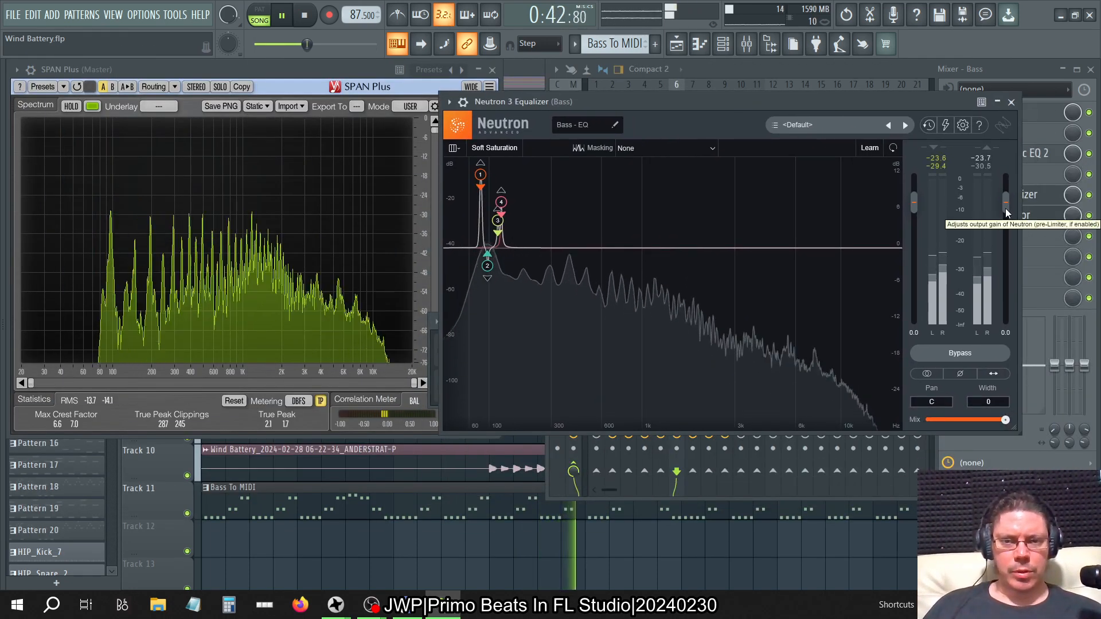
pyautogui.moveTo(1006, 208); pyautogui.dragTo(998, 117)
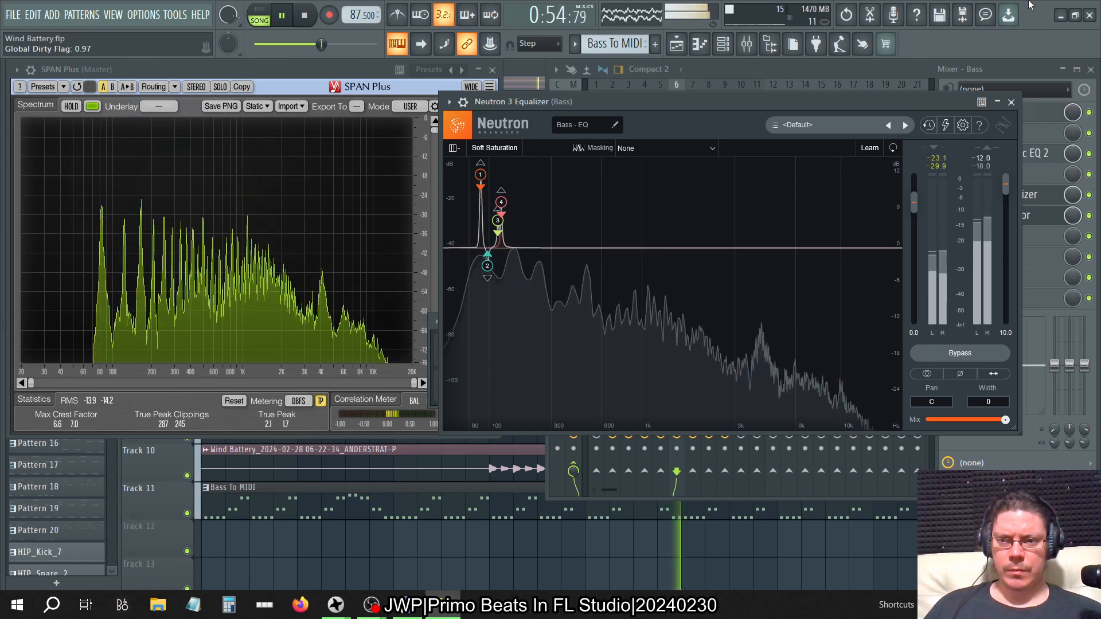
# Step: Set the dynamic threshold of the equalizer's 83 Hz band 1 to -45 dB and close the Neutron 3 Equalizer
pyautogui.click(481, 174)
pyautogui.doubleClick(652, 221)
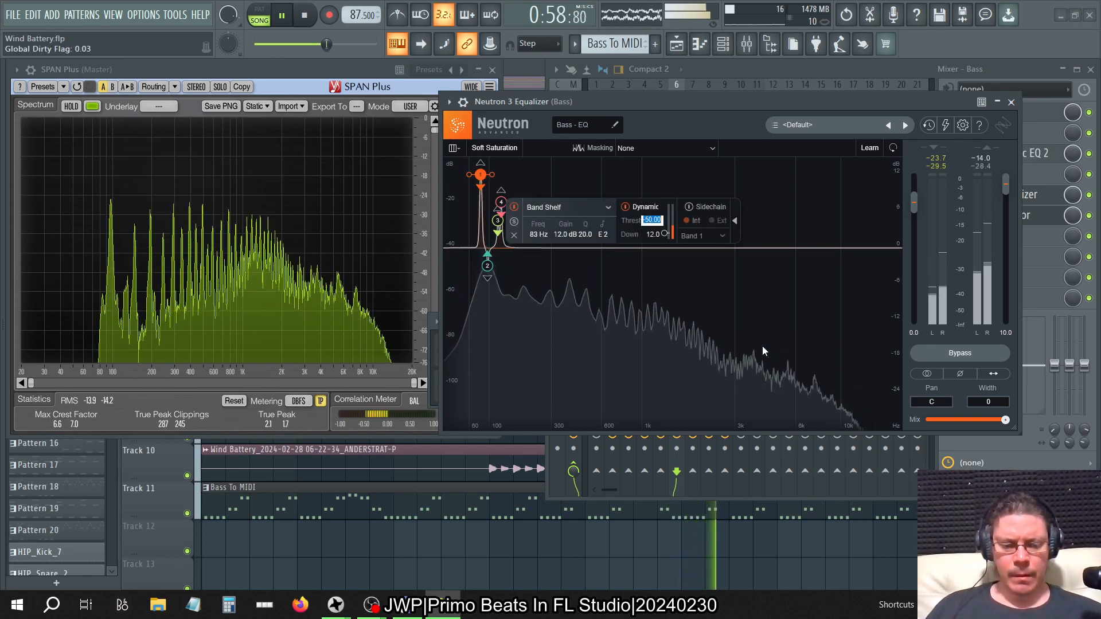
pyautogui.write('-45')
pyautogui.press('Return')
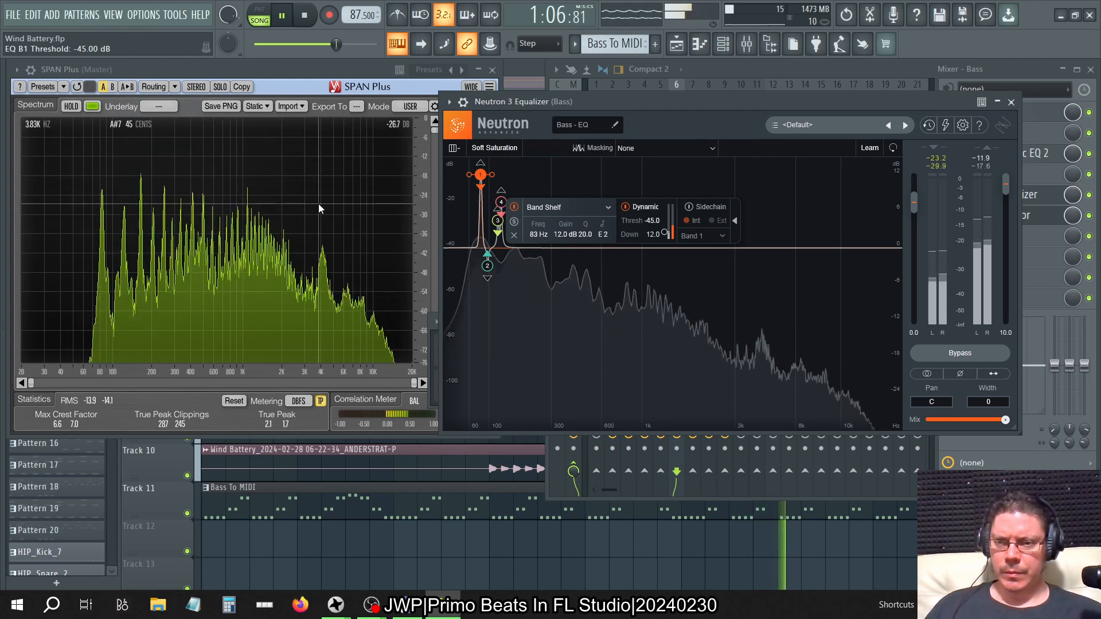
pyautogui.click(1012, 102)
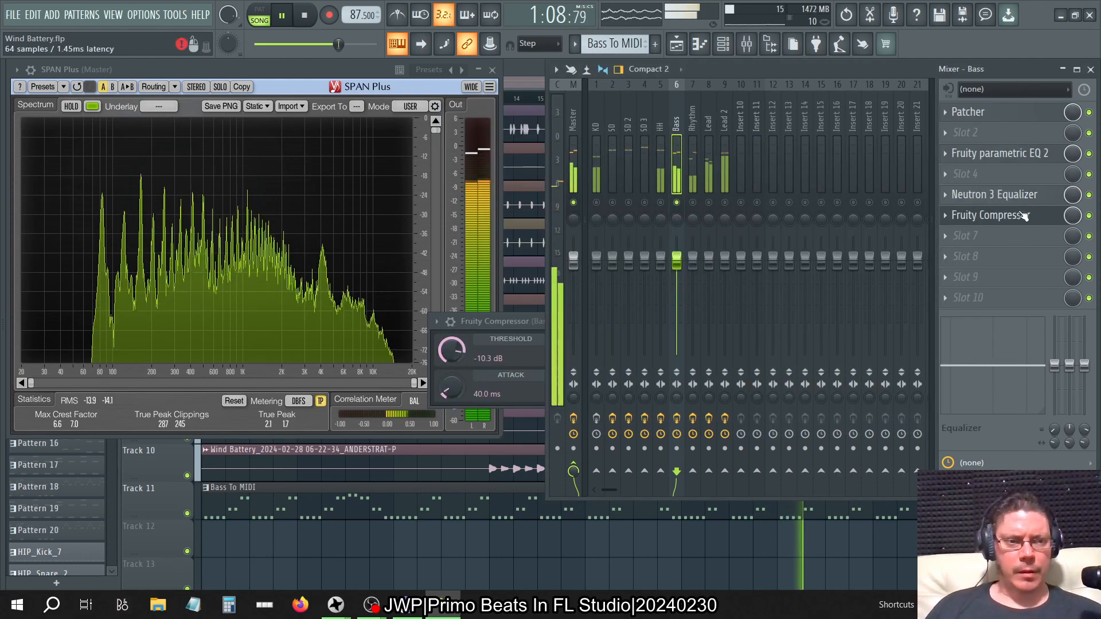
# Step: Store the Bass track's Fruity Compressor settings in the spare state, and try a -37.3 dB threshold with 13.8 dB gain
pyautogui.click(1049, 216)
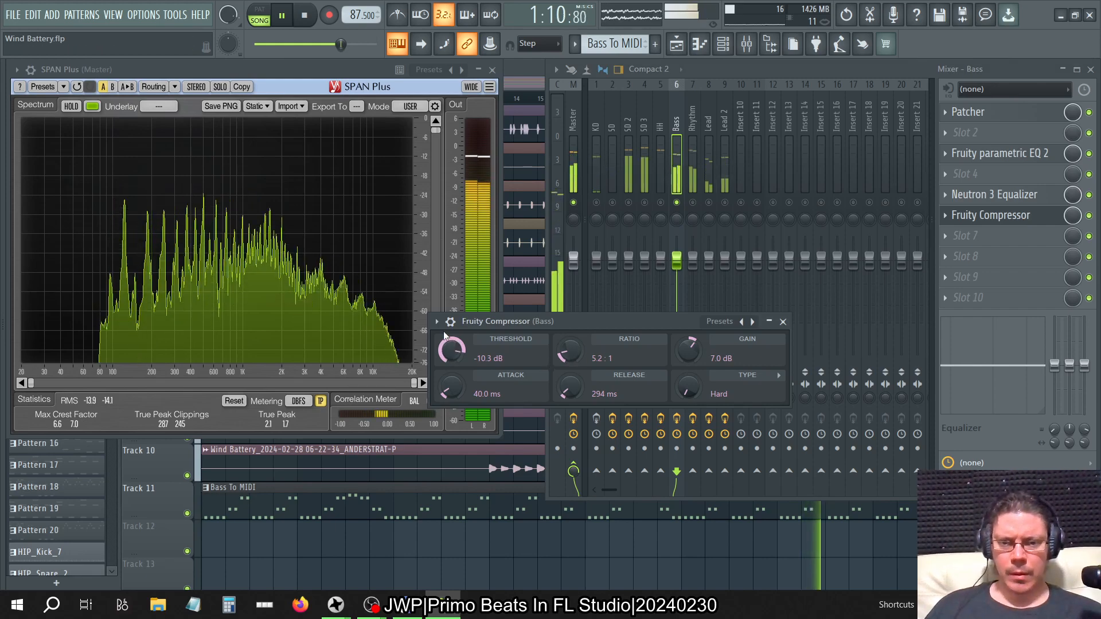
pyautogui.click(438, 322)
pyautogui.click(478, 405)
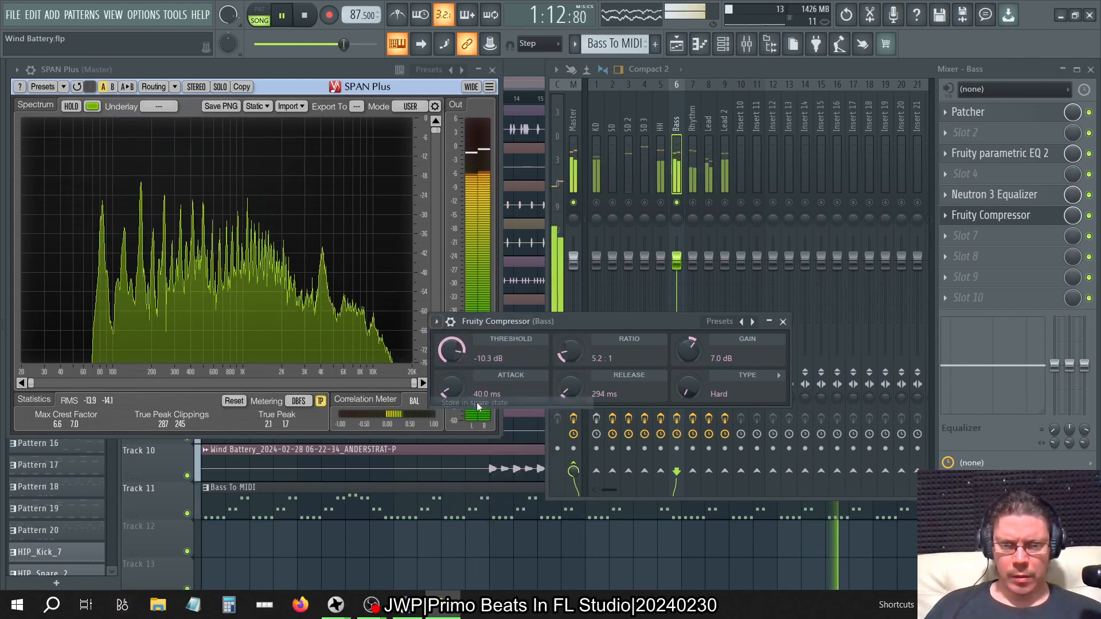
pyautogui.moveTo(451, 350); pyautogui.dragTo(451, 382)
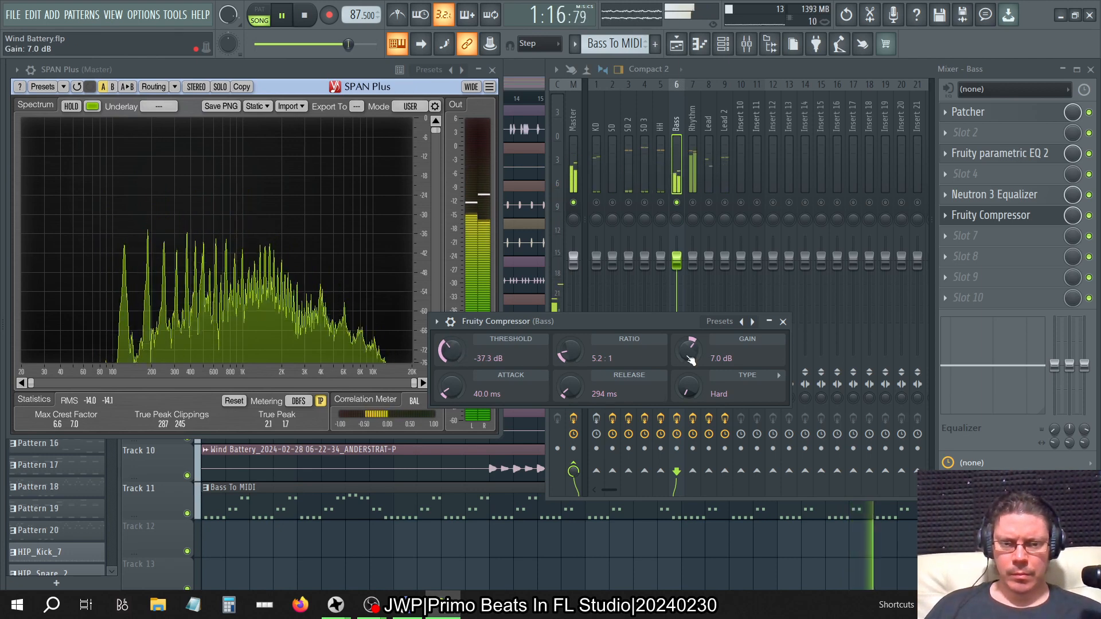
pyautogui.moveTo(691, 360); pyautogui.dragTo(692, 337)
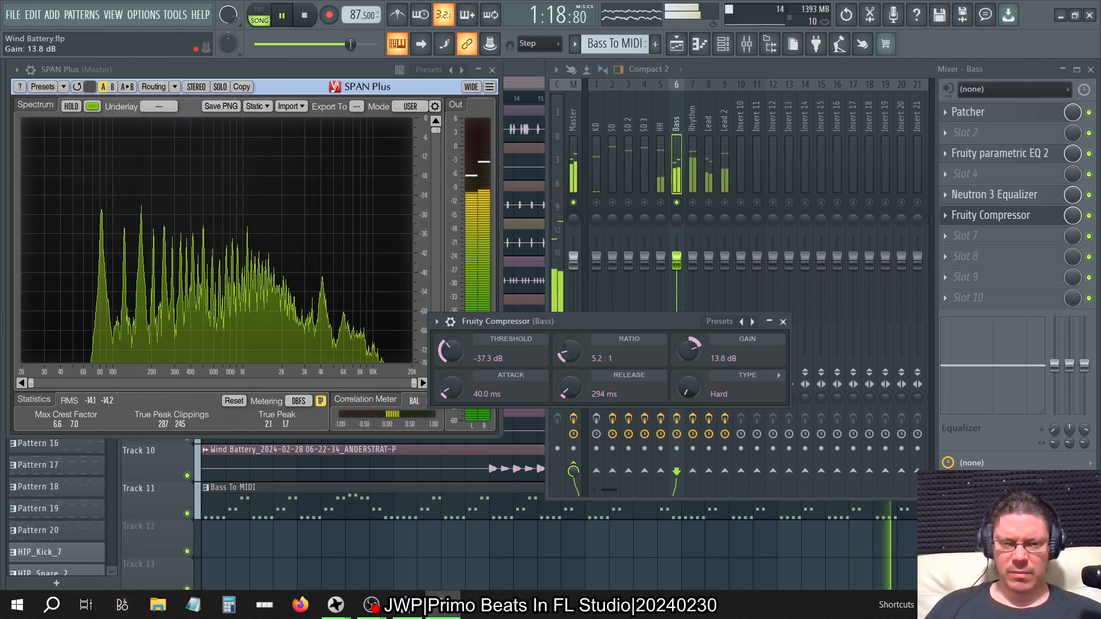
# Step: Flip the Bass track's Fruity Compressor back to its stored spare state and close it
pyautogui.click(437, 323)
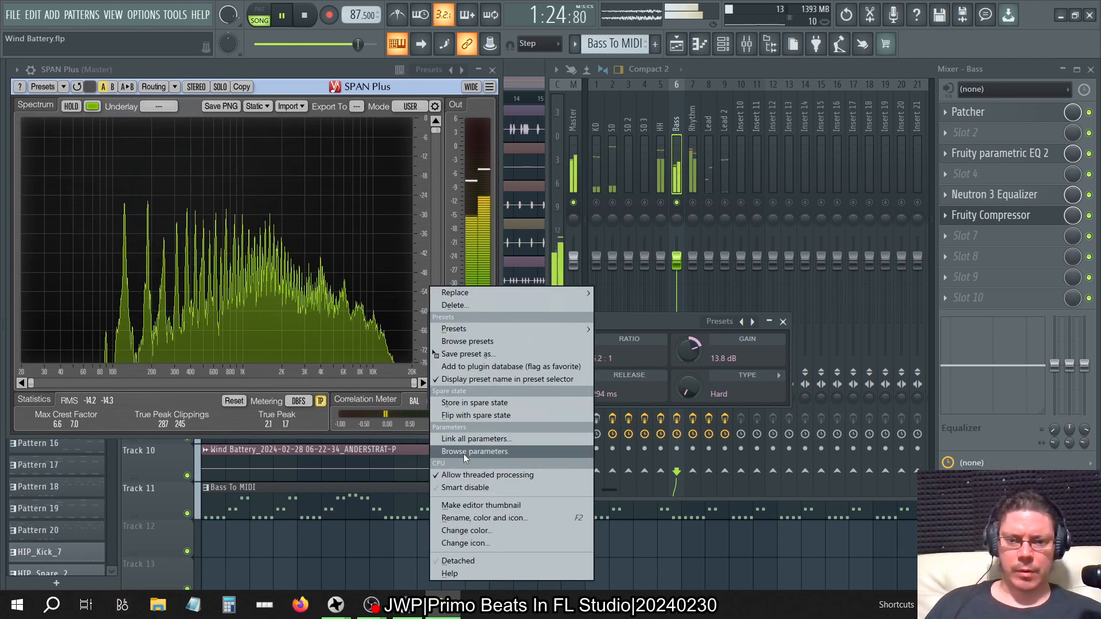
pyautogui.click(456, 415)
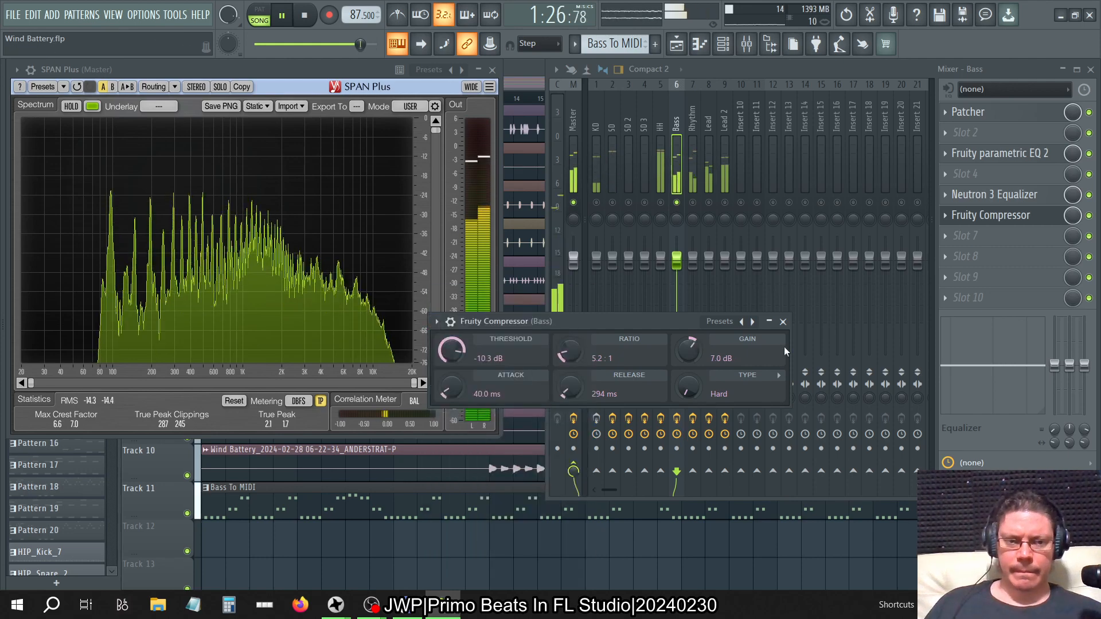
pyautogui.click(784, 321)
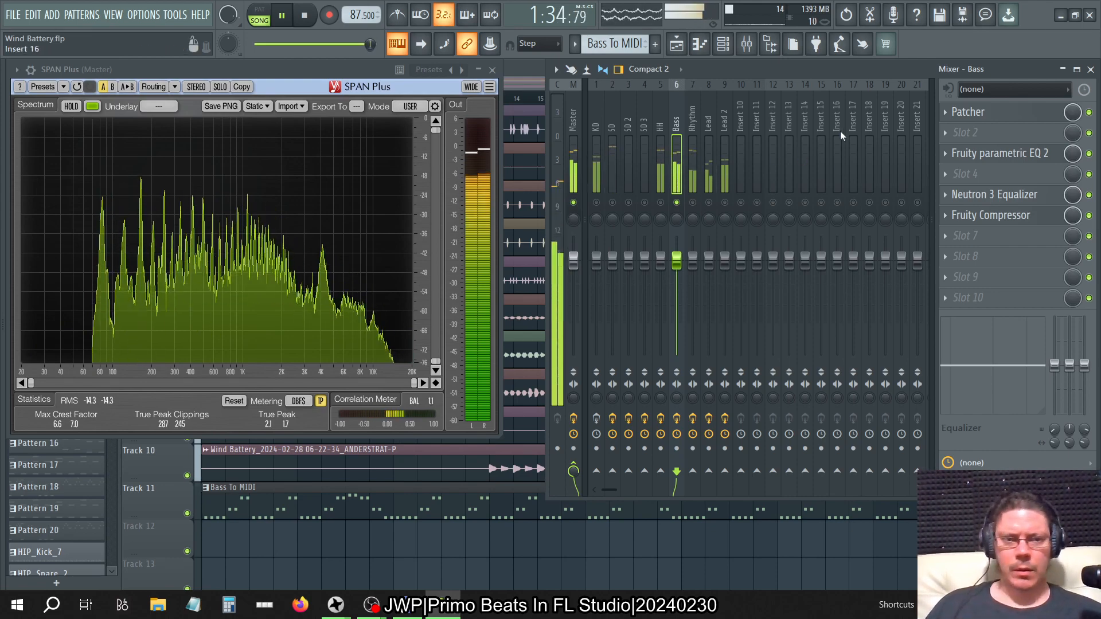
# Step: Switch the solo from the Bass track to the Rhythm track and mute the Vlns LEG XP audio clip channel
pyautogui.rightClick(678, 202)
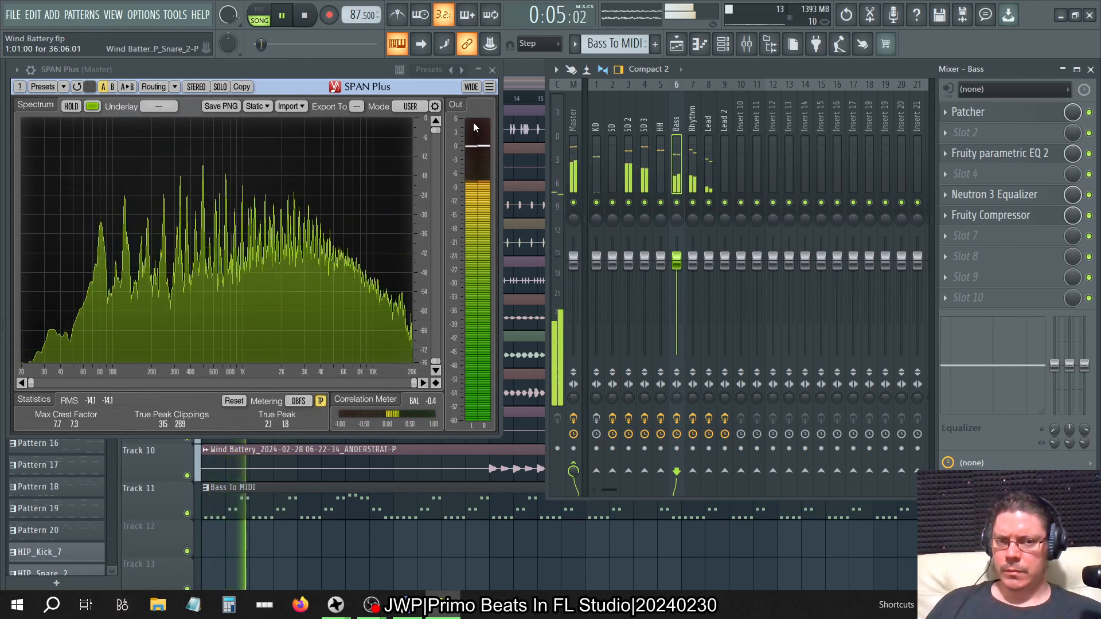
pyautogui.rightClick(709, 203)
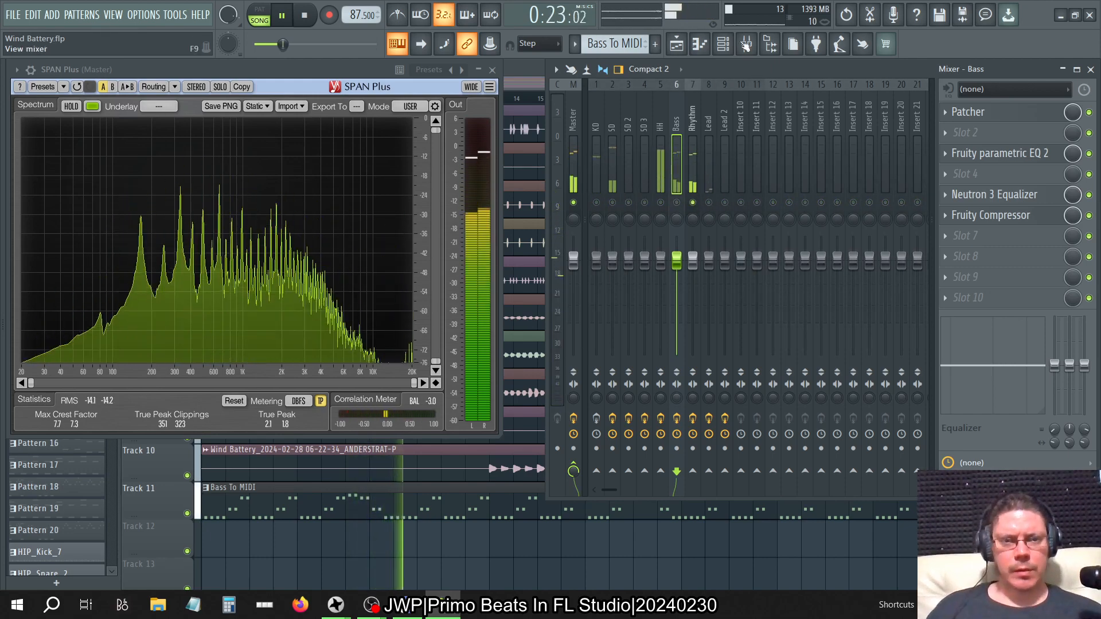
pyautogui.press('F6')
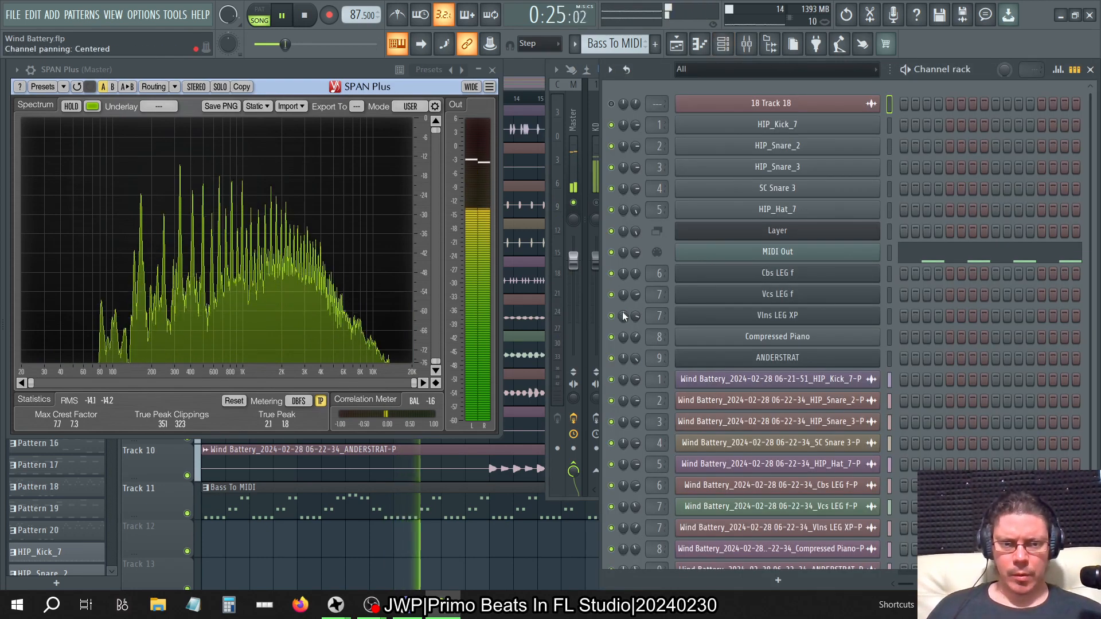
pyautogui.scroll(-1, 674, 318)
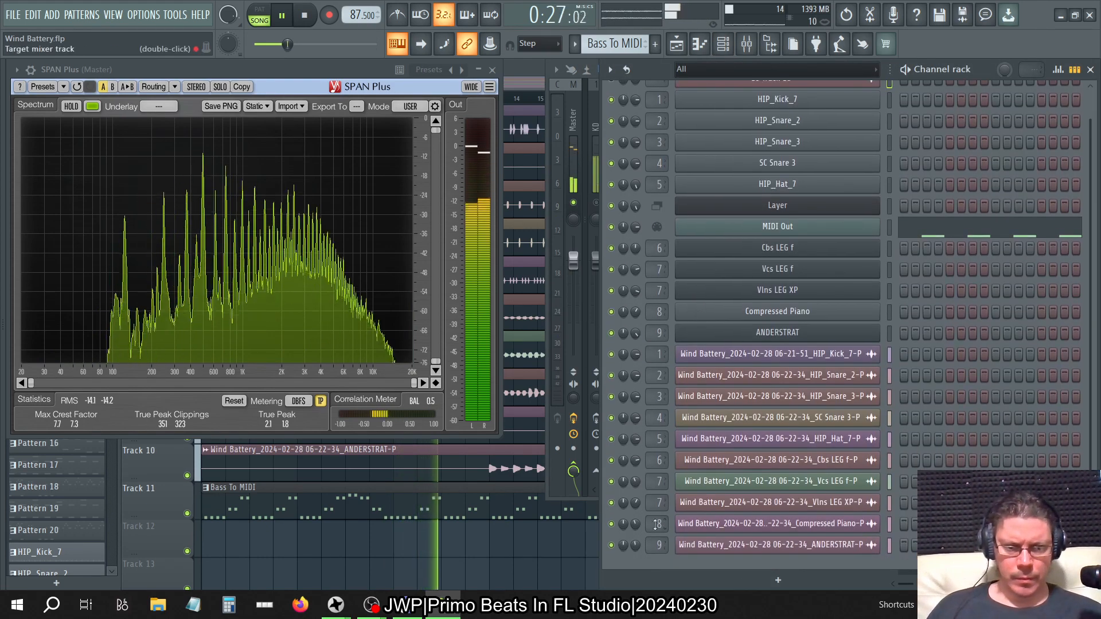
pyautogui.click(612, 502)
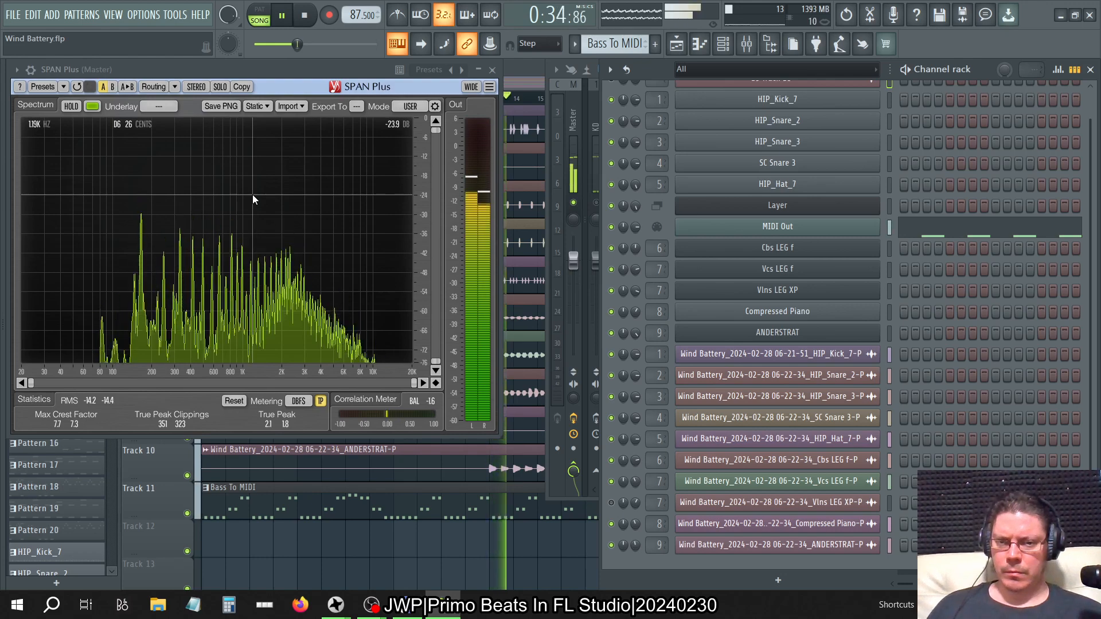
# Step: Unmute the Vlns LEG XP audio clip channel and take the Rhythm track out of solo, returning to the Channel rack
pyautogui.click(611, 481)
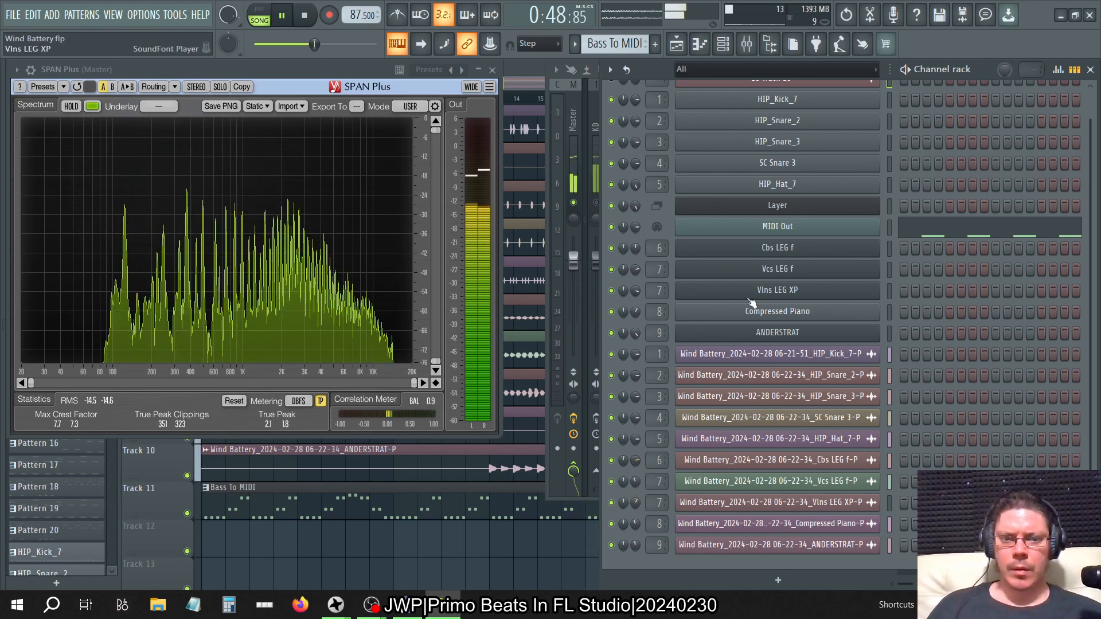
pyautogui.click(588, 105)
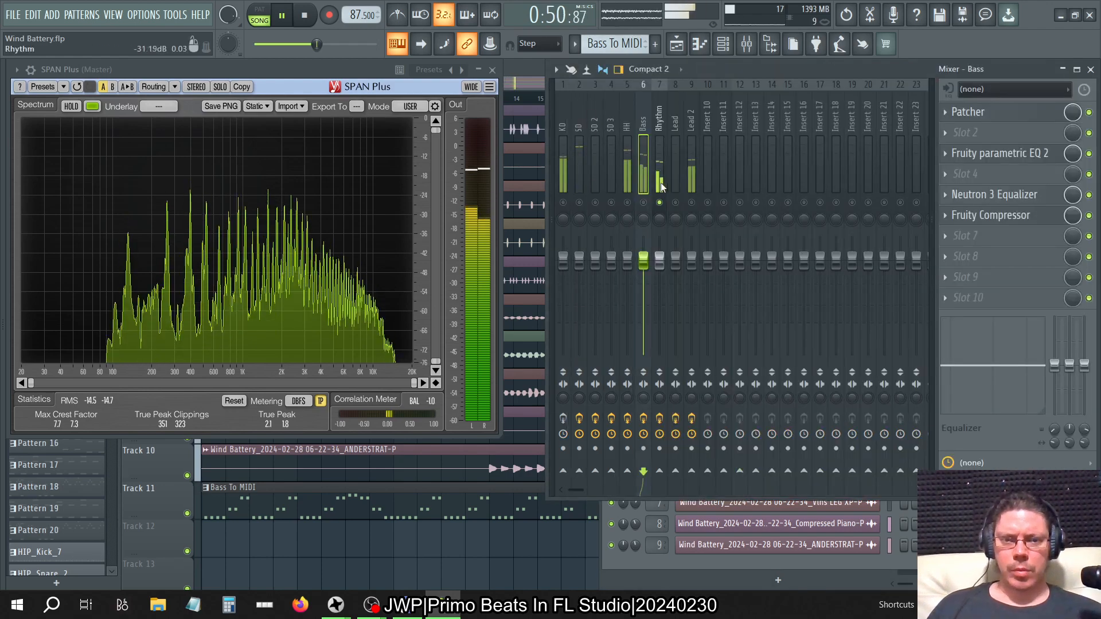
pyautogui.rightClick(661, 203)
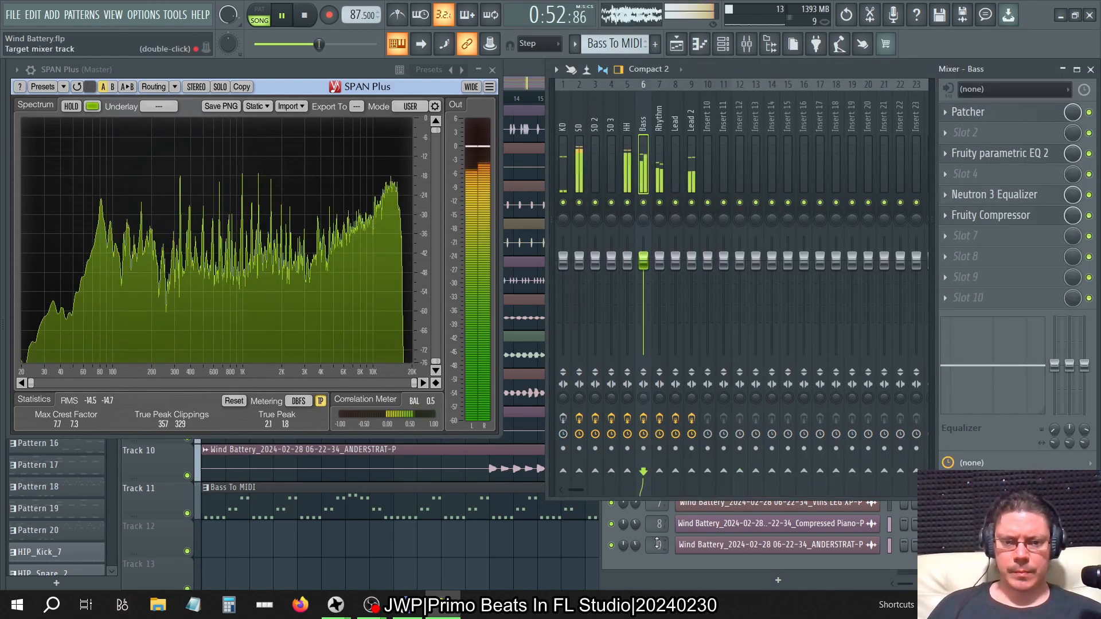
pyautogui.click(667, 566)
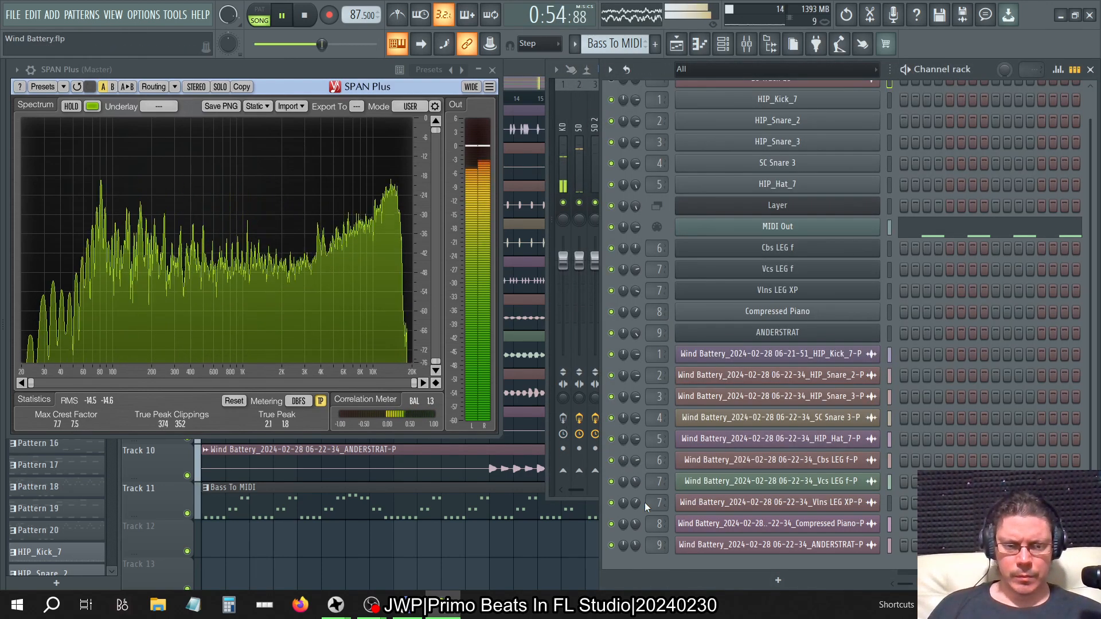
# Step: Copy the Vcs LEG f audio clip channel's volume as a backup, try it at 0%, and paste 43% back
pyautogui.rightClick(635, 484)
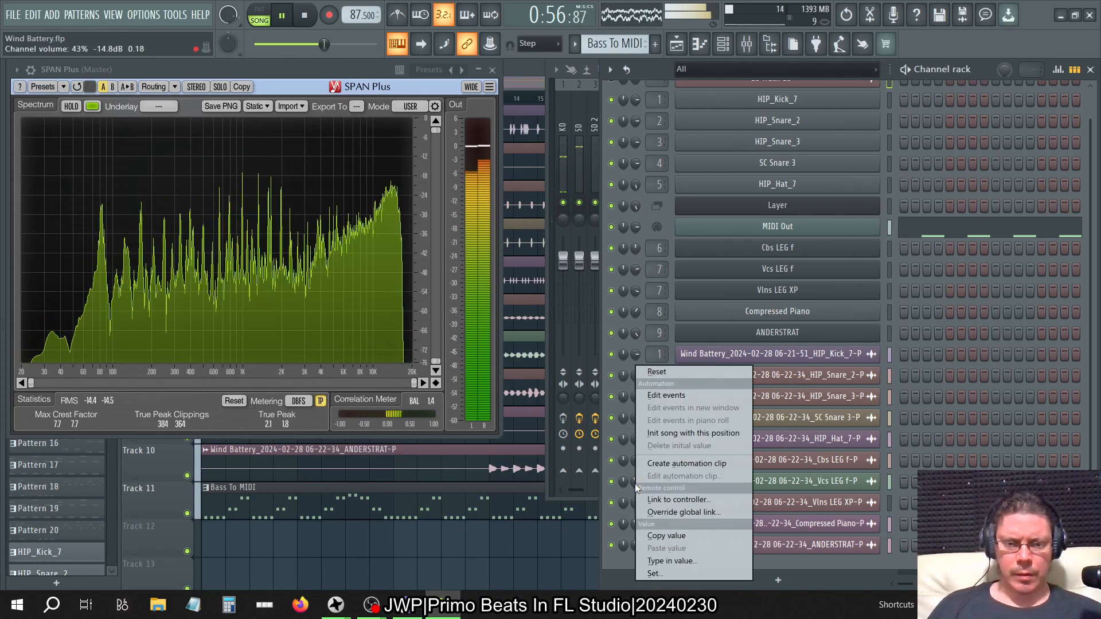
pyautogui.click(662, 536)
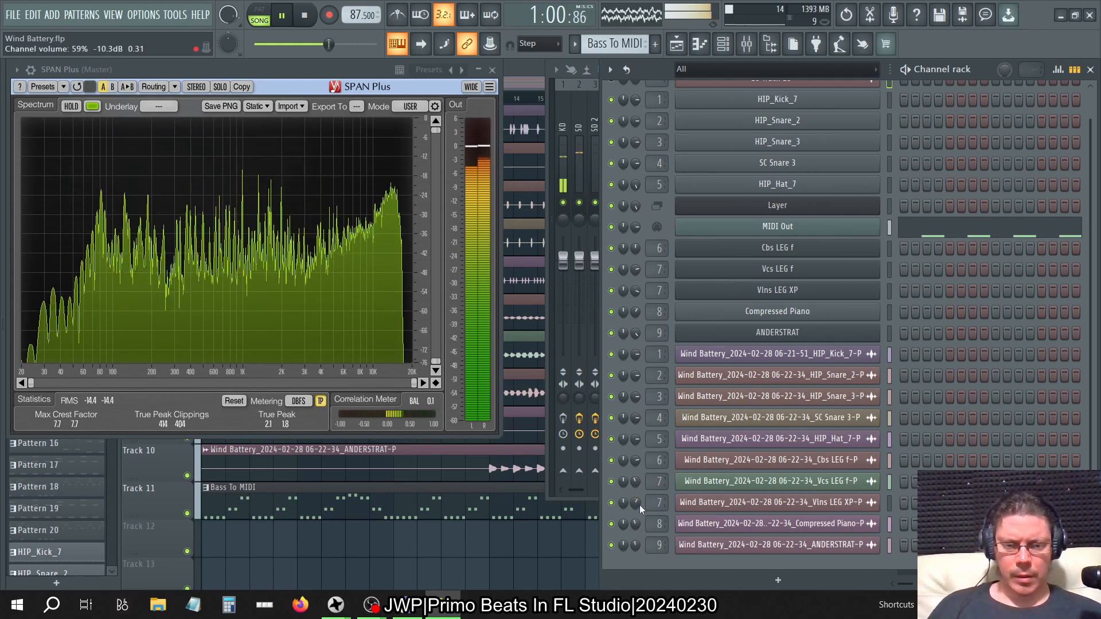
pyautogui.rightClick(635, 482)
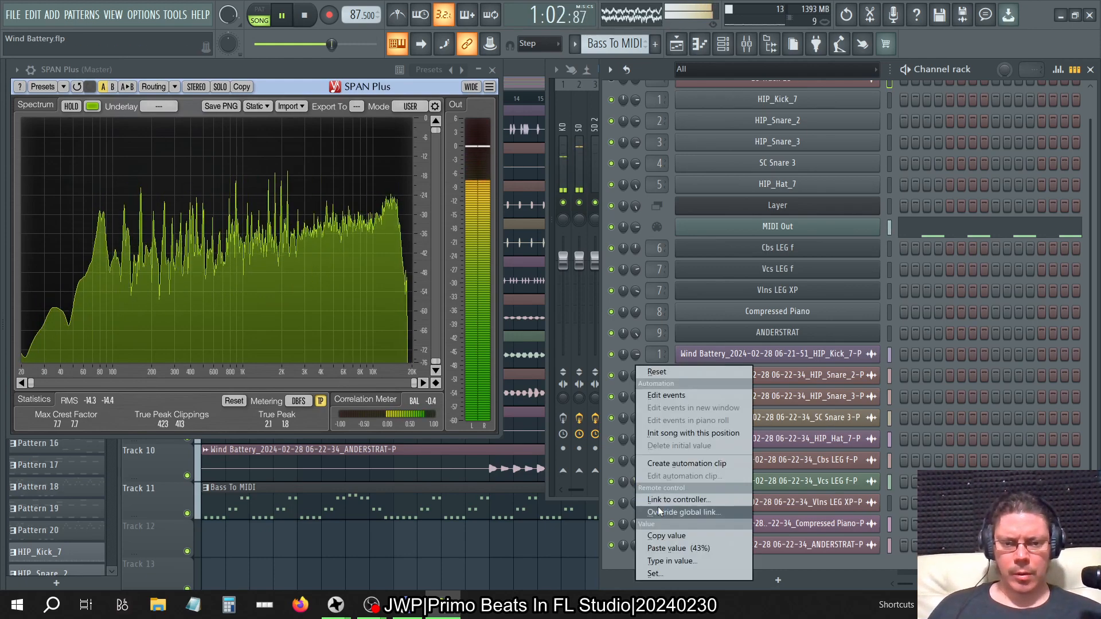
pyautogui.click(661, 535)
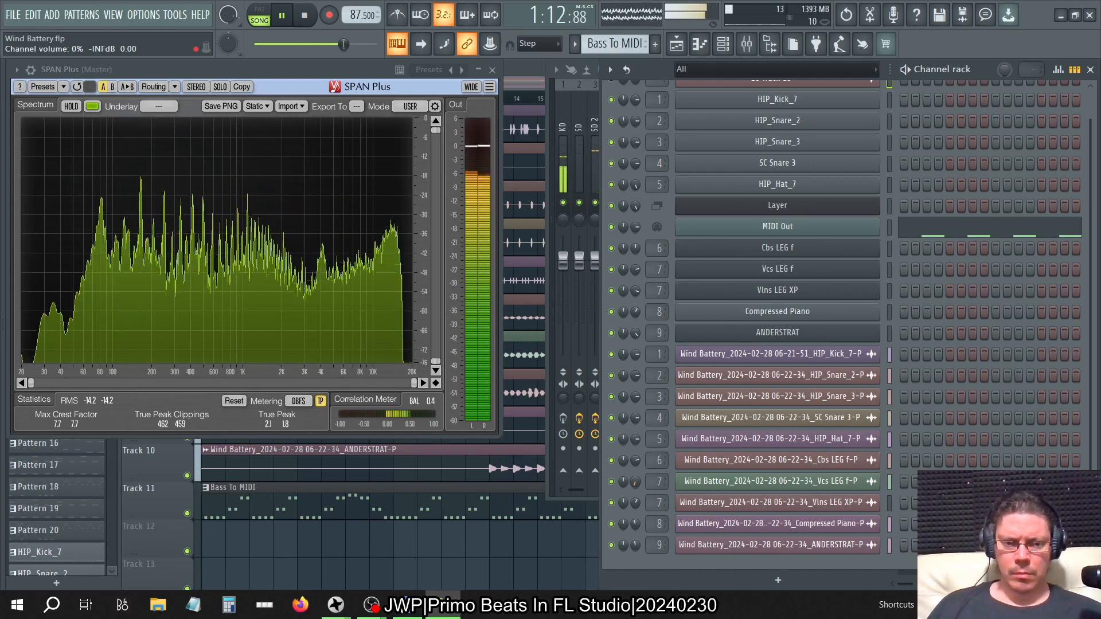
pyautogui.rightClick(636, 484)
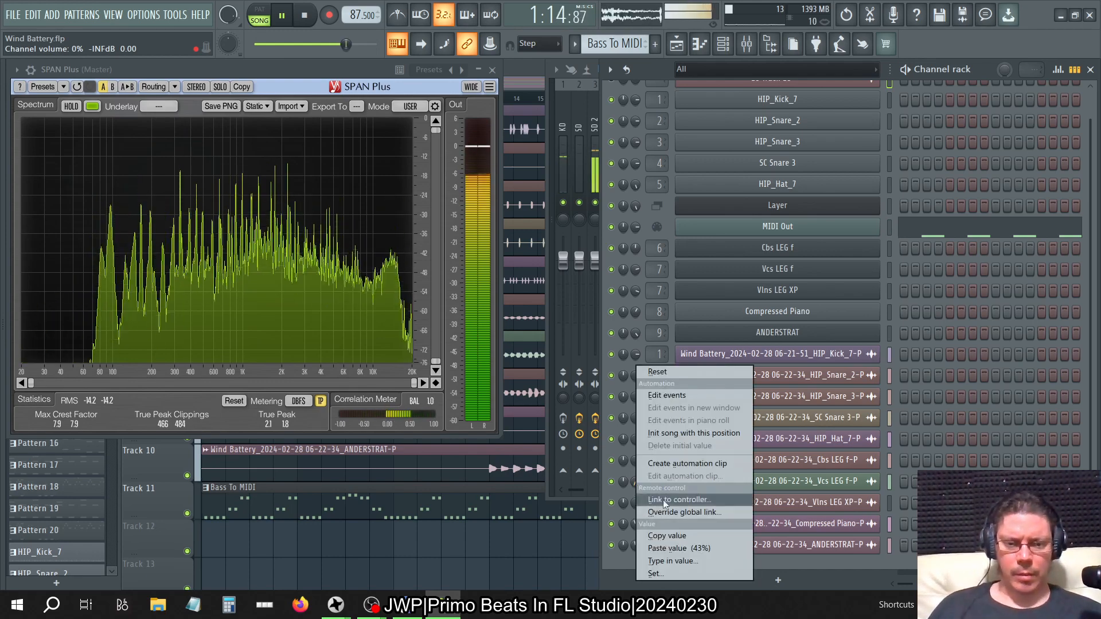
pyautogui.click(658, 543)
# Step: Copy the Vlns LEG XP audio clip channel's volume as a backup, try it at 100%, and paste 59% back
pyautogui.rightClick(631, 504)
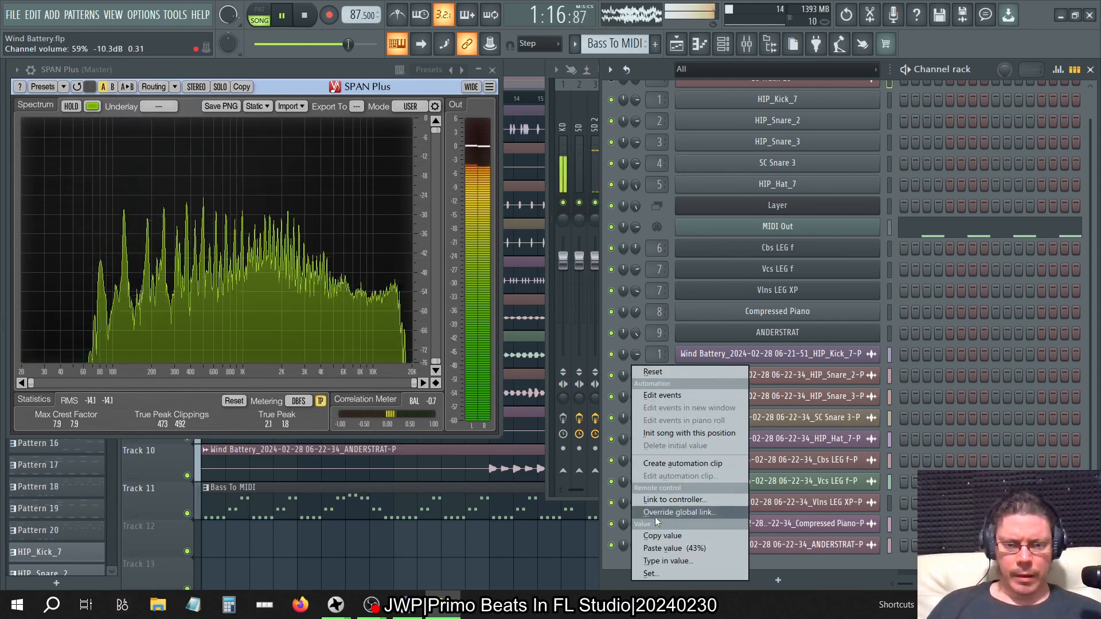
pyautogui.click(652, 536)
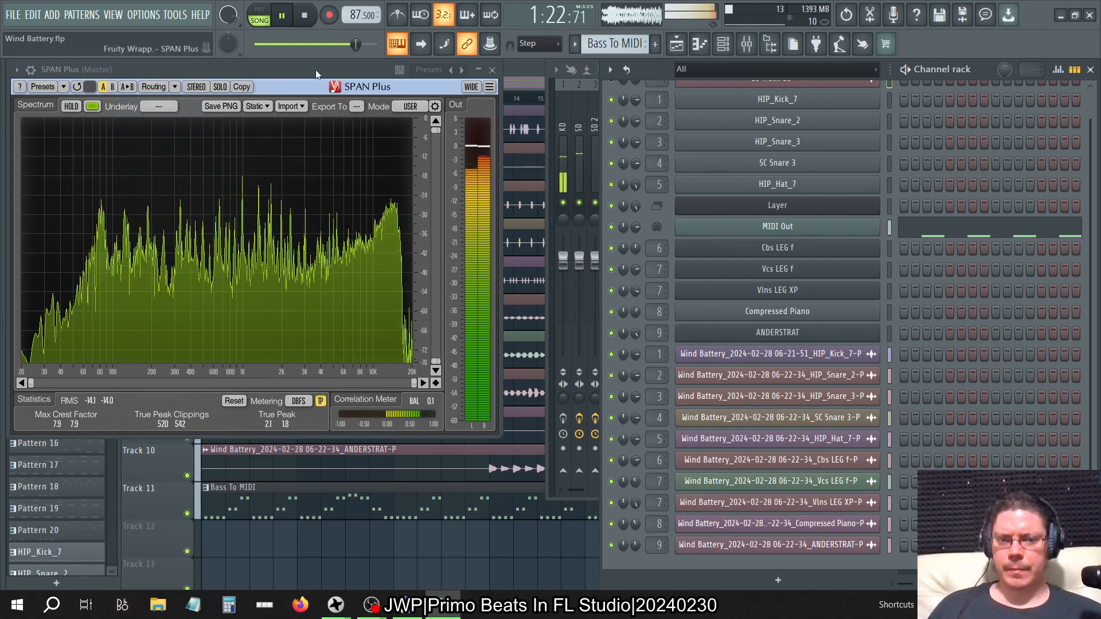
pyautogui.rightClick(635, 505)
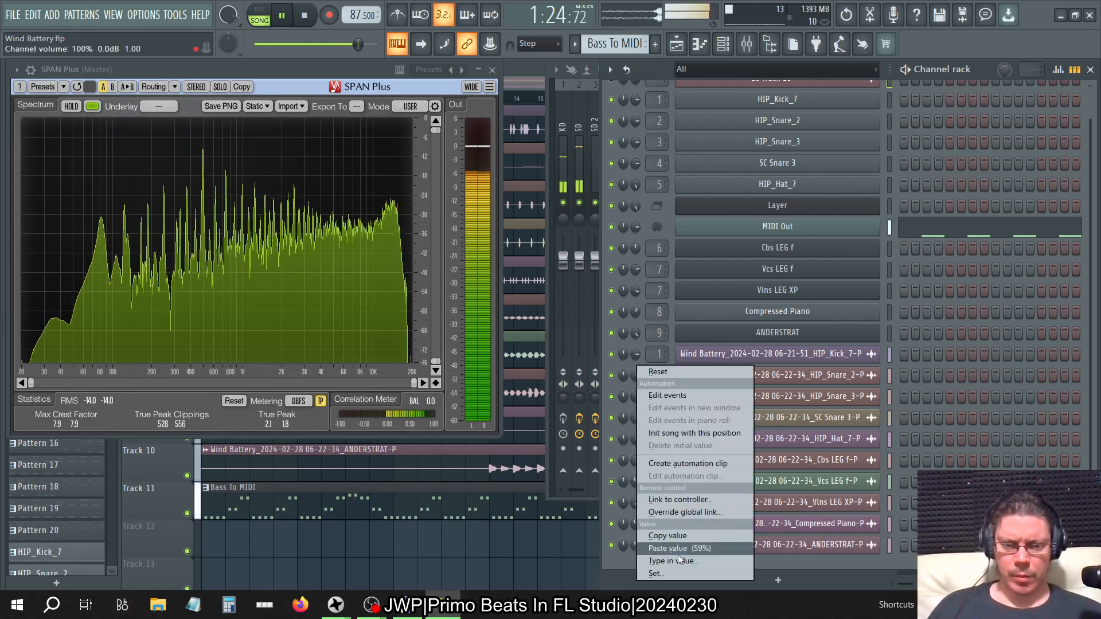
pyautogui.click(676, 549)
# Step: Copy the Vcs LEG f clip's volume as a backup, and rebalance the strings by ear with Vlns LEG XP around 50% and Vcs LEG f around 62%
pyautogui.rightClick(639, 480)
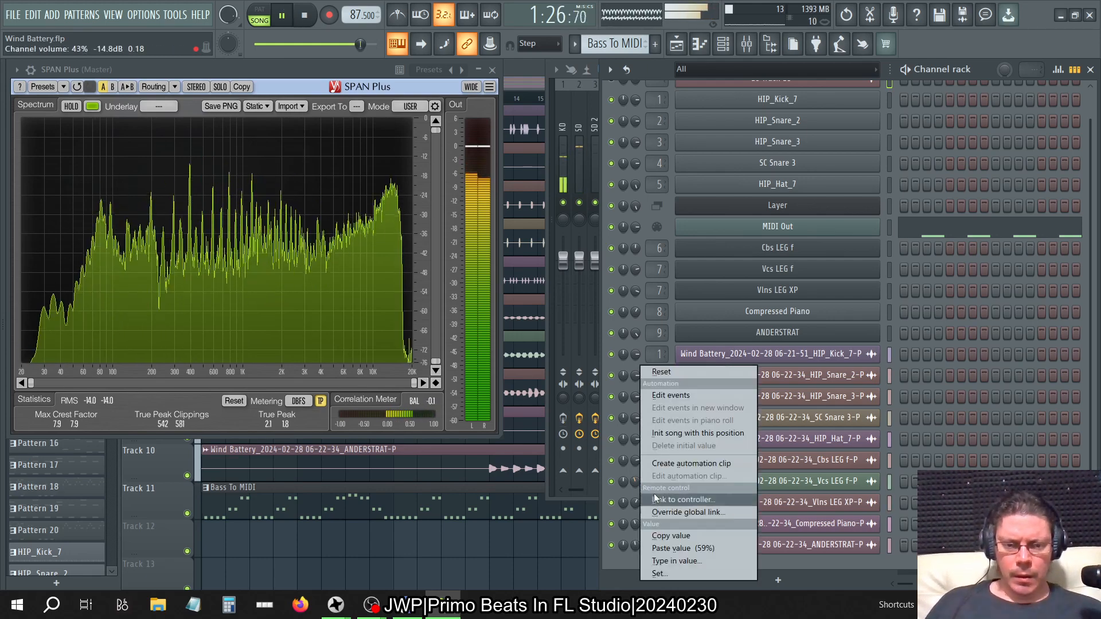
pyautogui.click(659, 535)
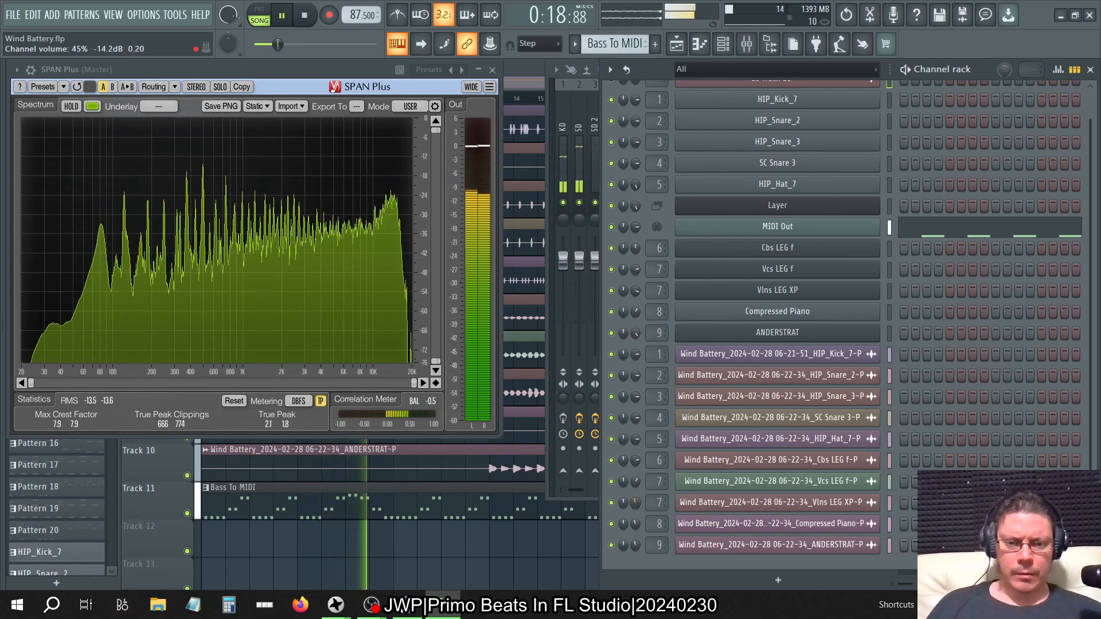
pyautogui.moveTo(637, 507); pyautogui.dragTo(636, 515)
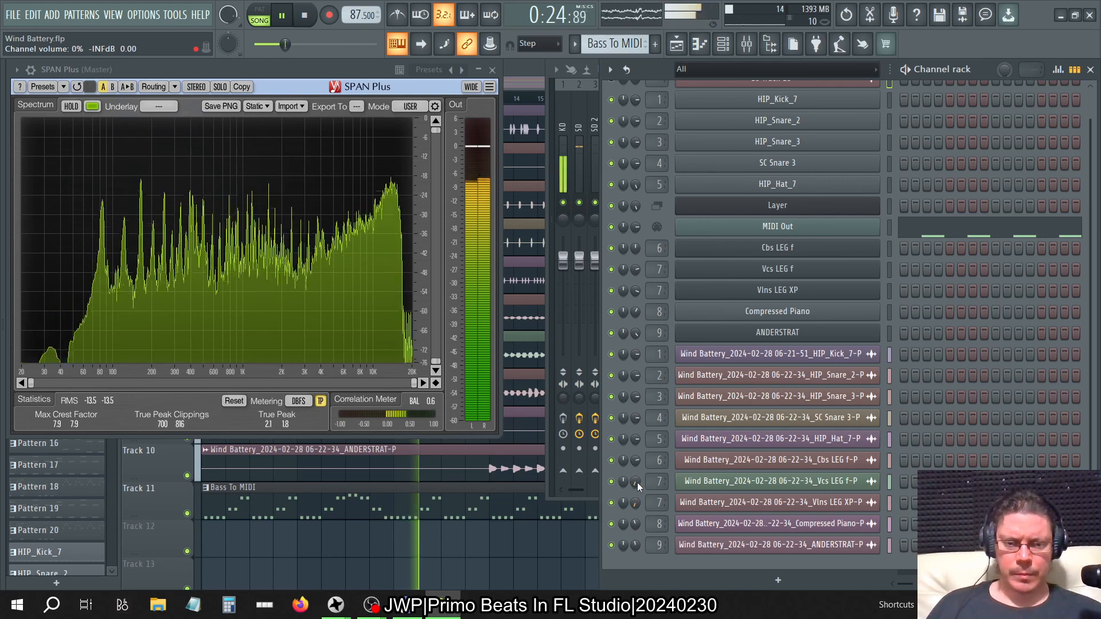
pyautogui.moveTo(636, 483); pyautogui.dragTo(637, 435)
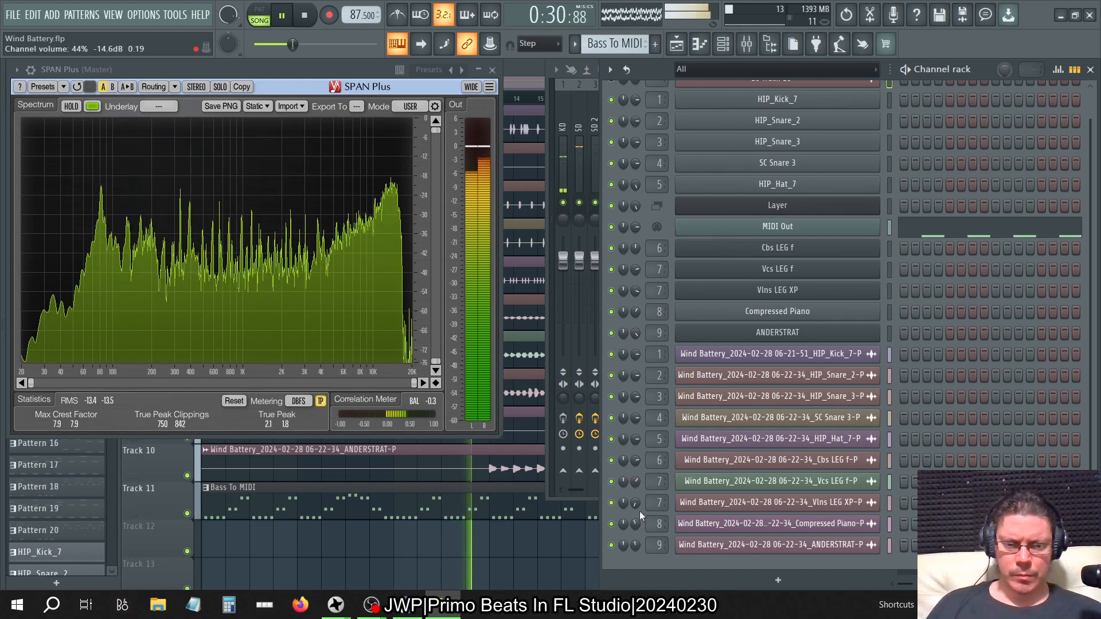
pyautogui.moveTo(636, 505); pyautogui.dragTo(636, 487)
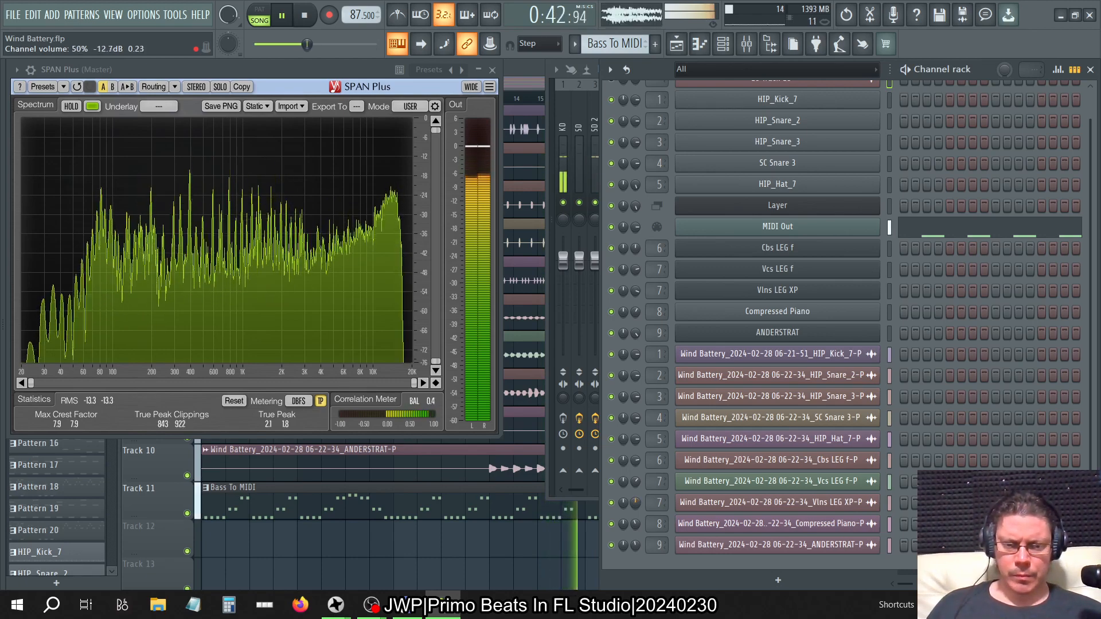
pyautogui.moveTo(637, 486); pyautogui.dragTo(636, 484)
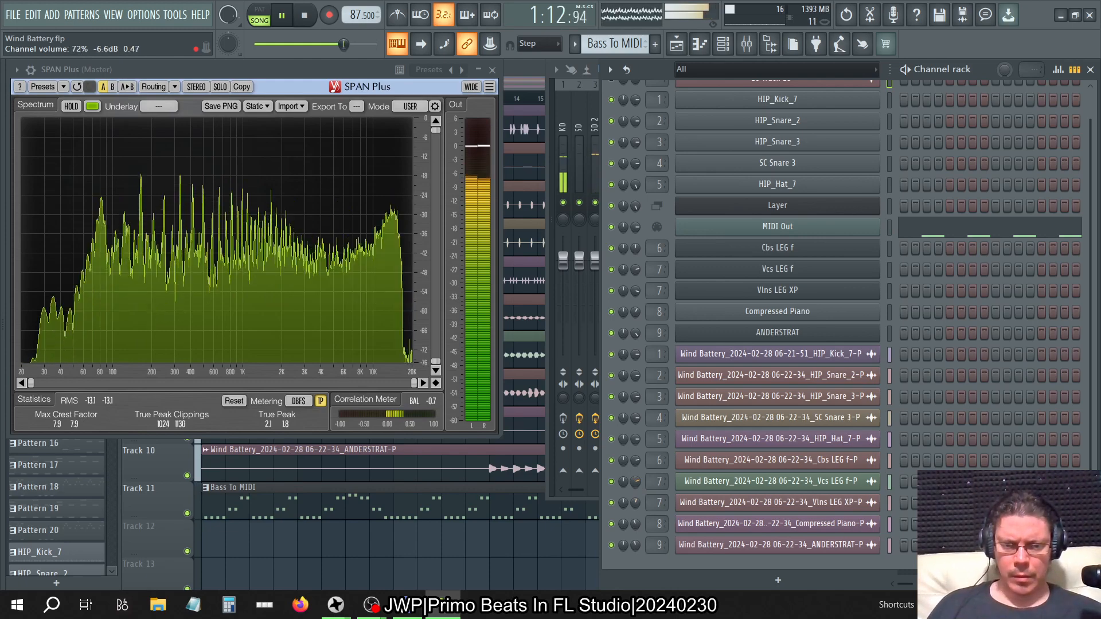
pyautogui.moveTo(635, 481)
pyautogui.mouseDown()
pyautogui.moveTo(635, 458)
pyautogui.moveTo(635, 513)
pyautogui.moveTo(635, 478)
pyautogui.mouseUp()
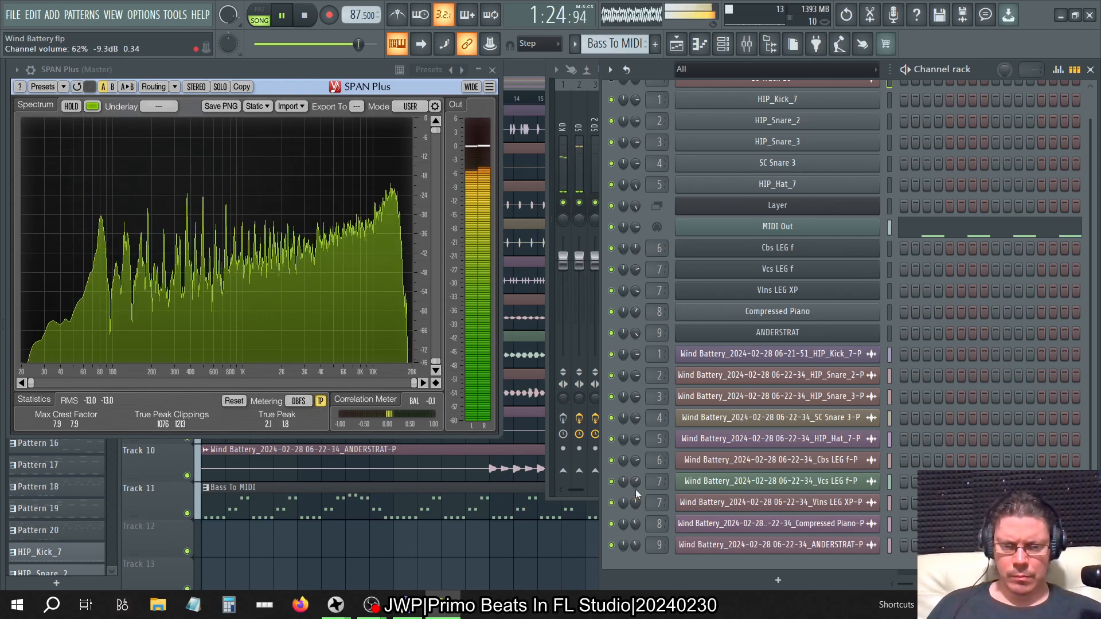
# Step: Stop playback, switch the playlist to the Arrangement version, solo its Track 1 reference clip, and play it from the start
pyautogui.click(304, 17)
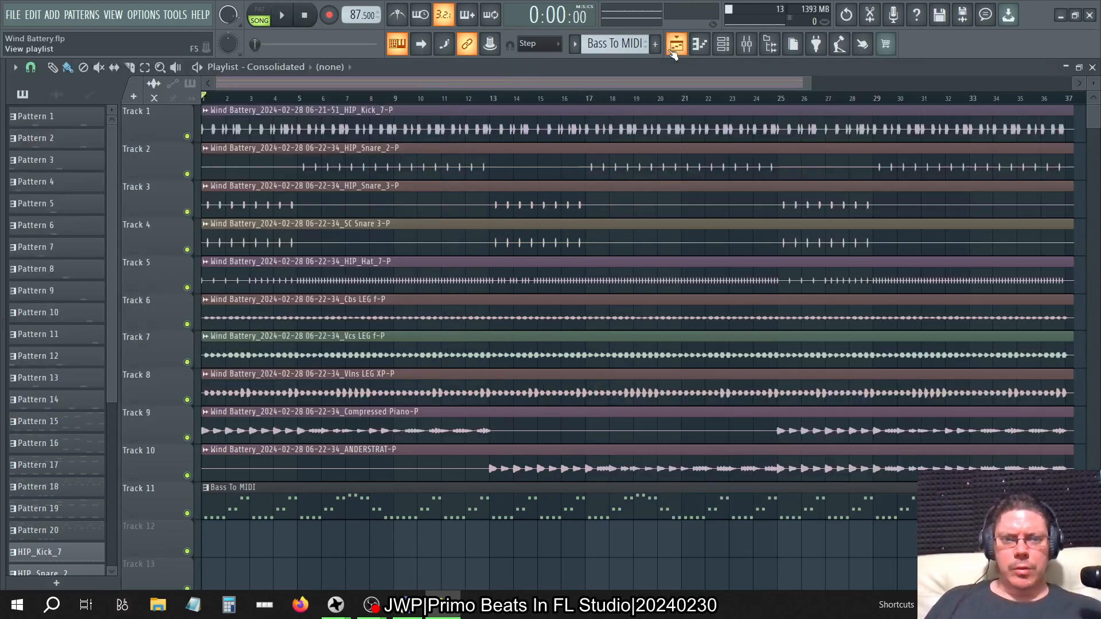
pyautogui.click(676, 43)
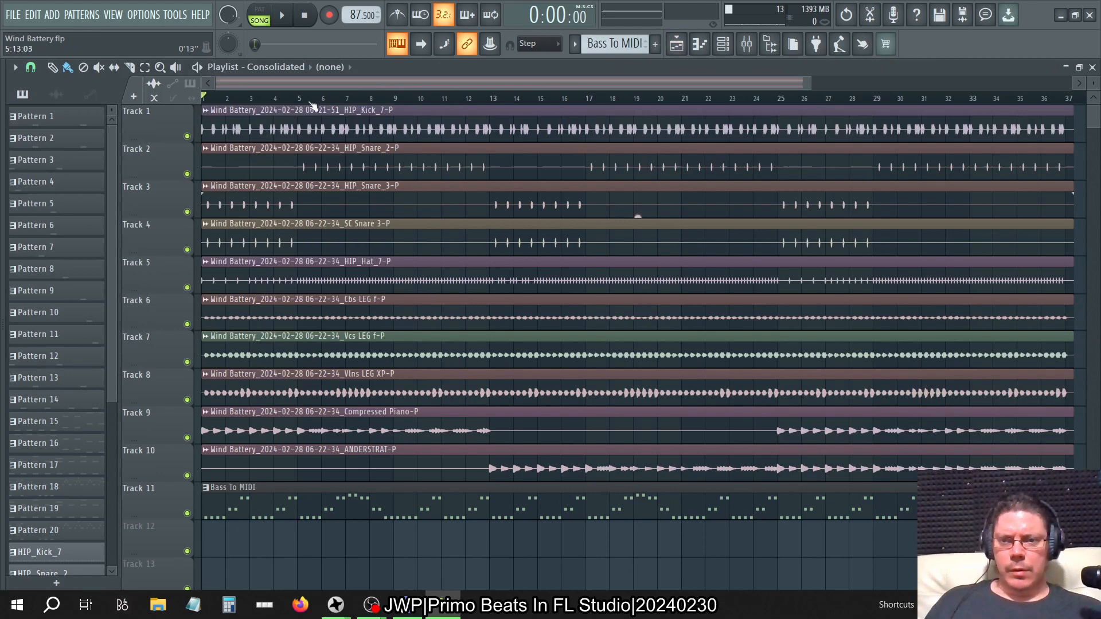
pyautogui.click(259, 72)
pyautogui.click(264, 95)
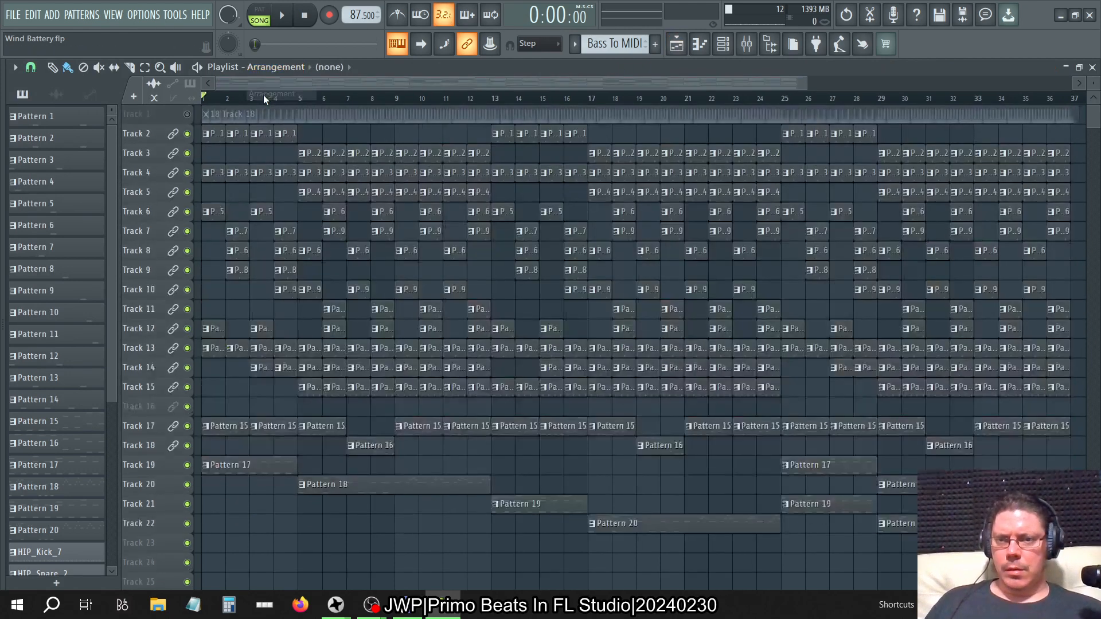
pyautogui.rightClick(187, 115)
pyautogui.press('space')
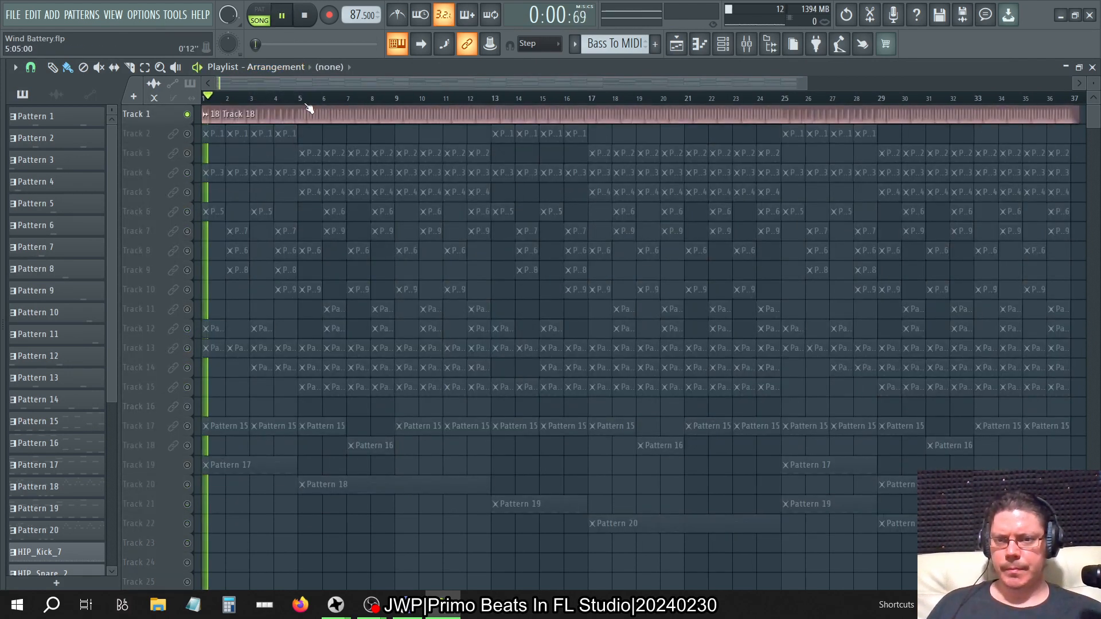
# Step: Unmute the 18 Track 18 channel, listen to the reference clip from the start and from bar 5, and stop playback
pyautogui.click(728, 47)
pyautogui.scroll(1, 725, 155)
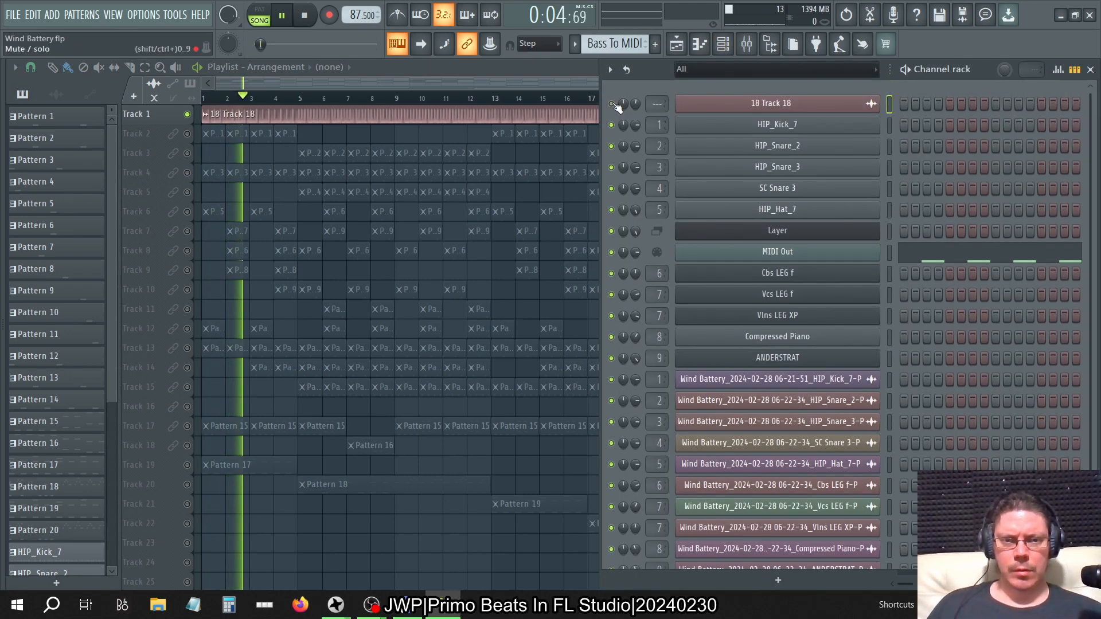
pyautogui.click(303, 15)
pyautogui.press('space')
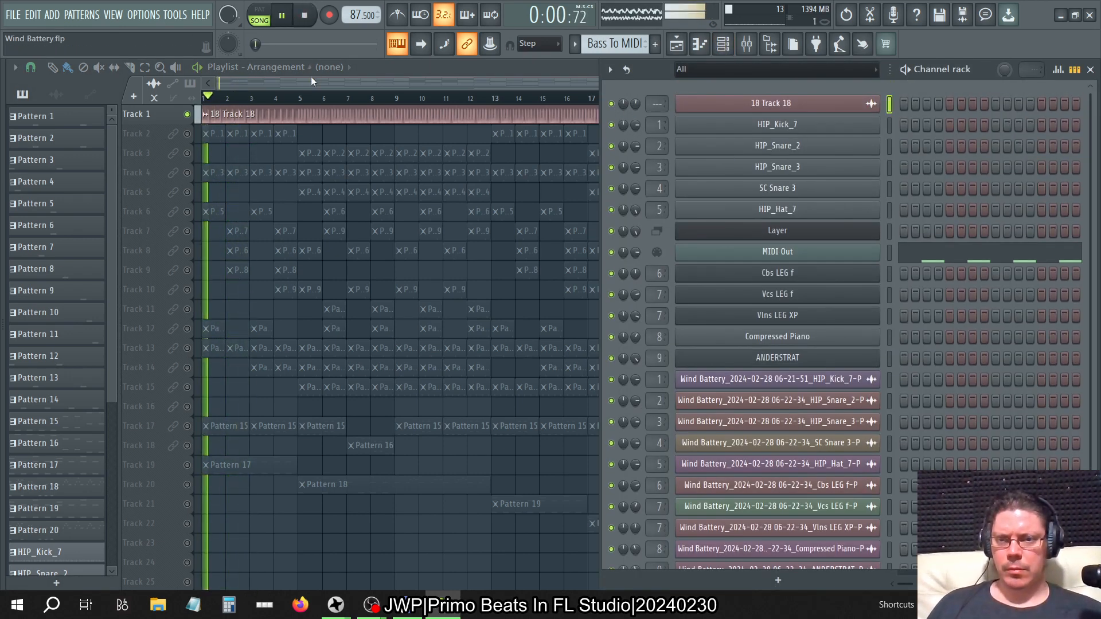
pyautogui.click(301, 99)
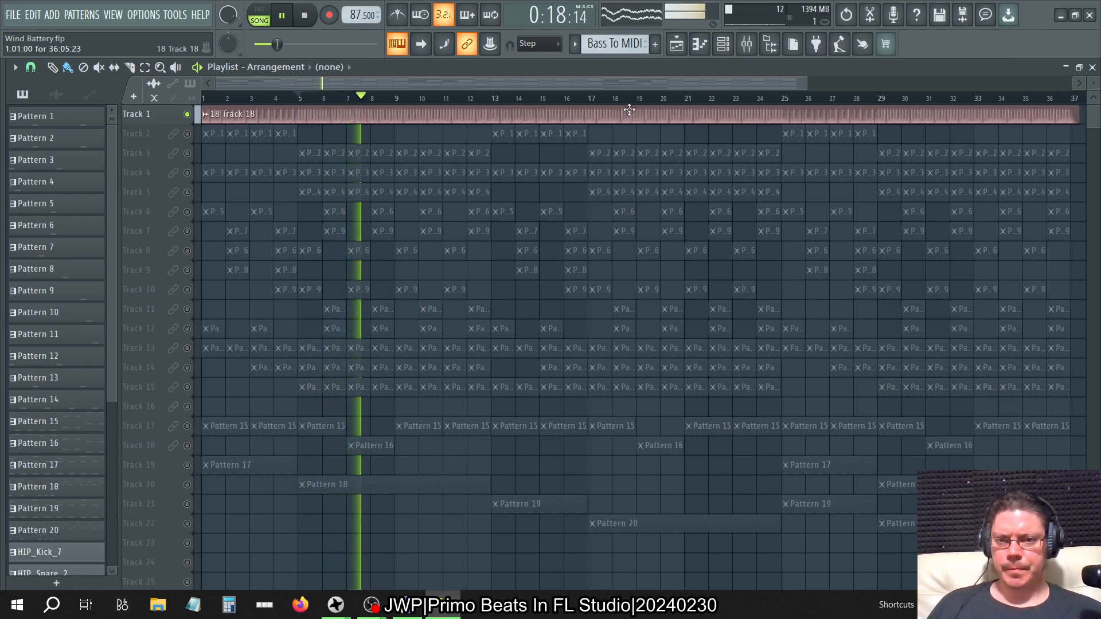
pyautogui.click(304, 18)
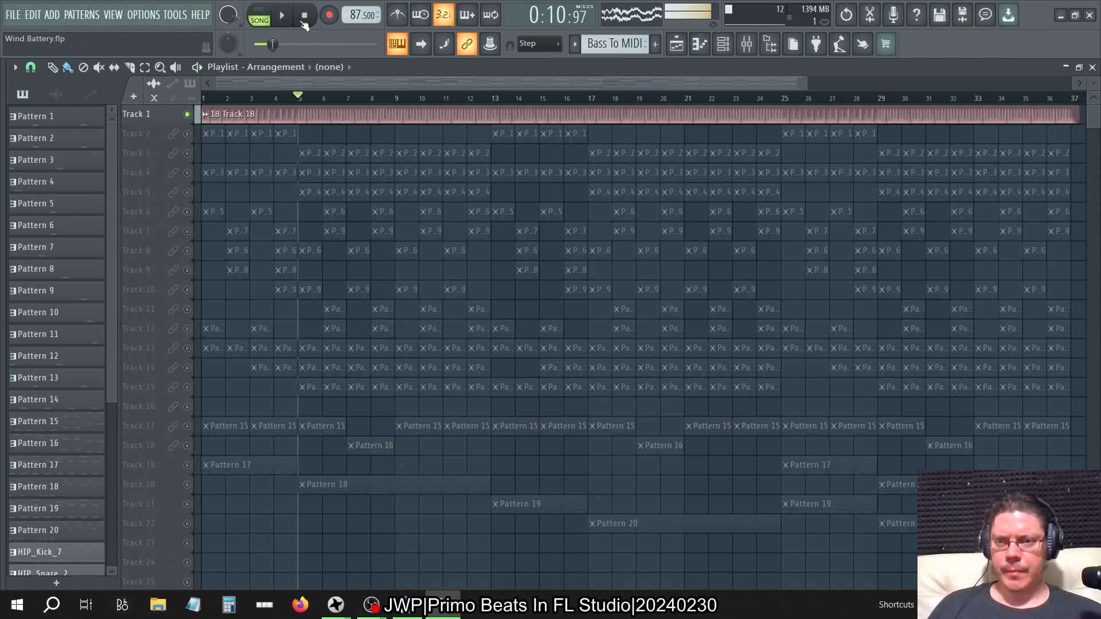
# Step: Mute the reference on Track 1, switch the playlist back to the Consolidated arrangement, and play it from bar 5
pyautogui.click(187, 115)
pyautogui.click(299, 67)
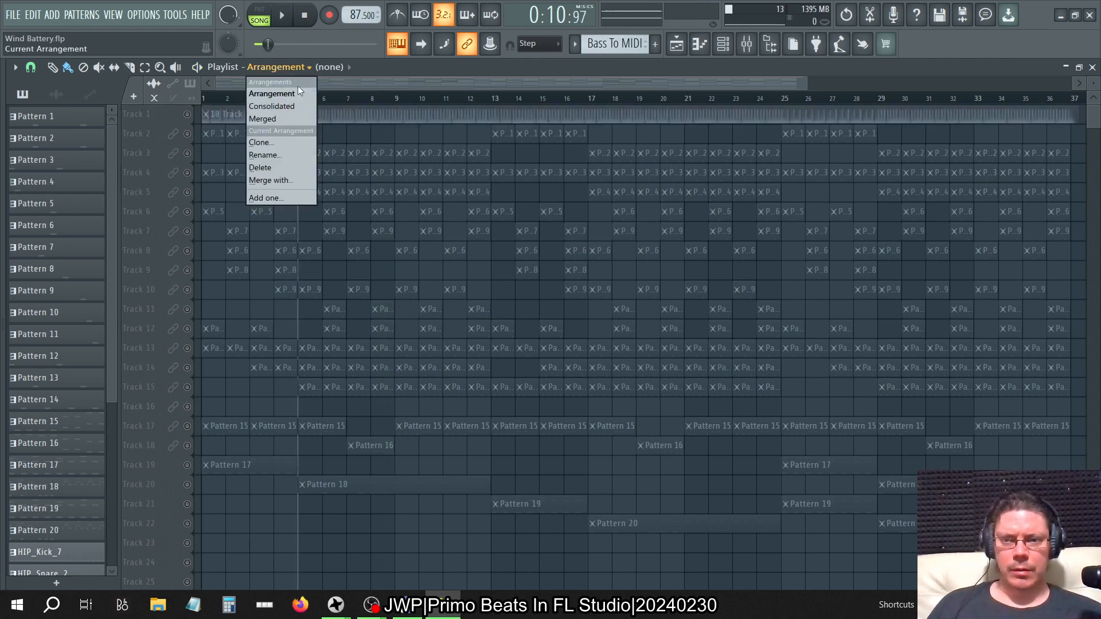
pyautogui.click(286, 118)
pyautogui.click(282, 67)
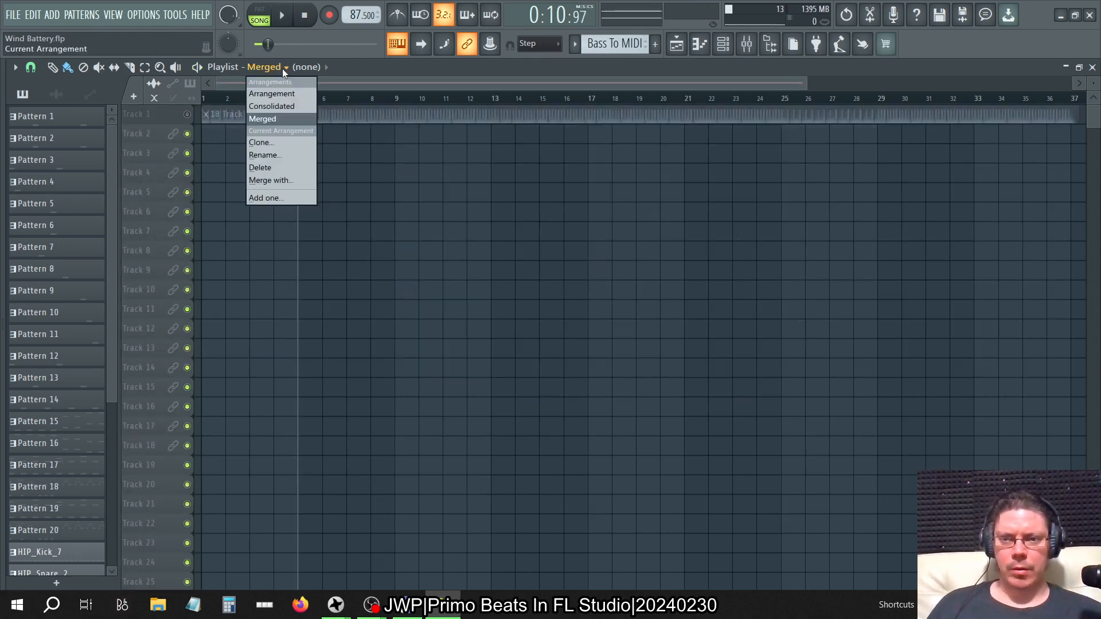
pyautogui.click(283, 106)
pyautogui.press('space')
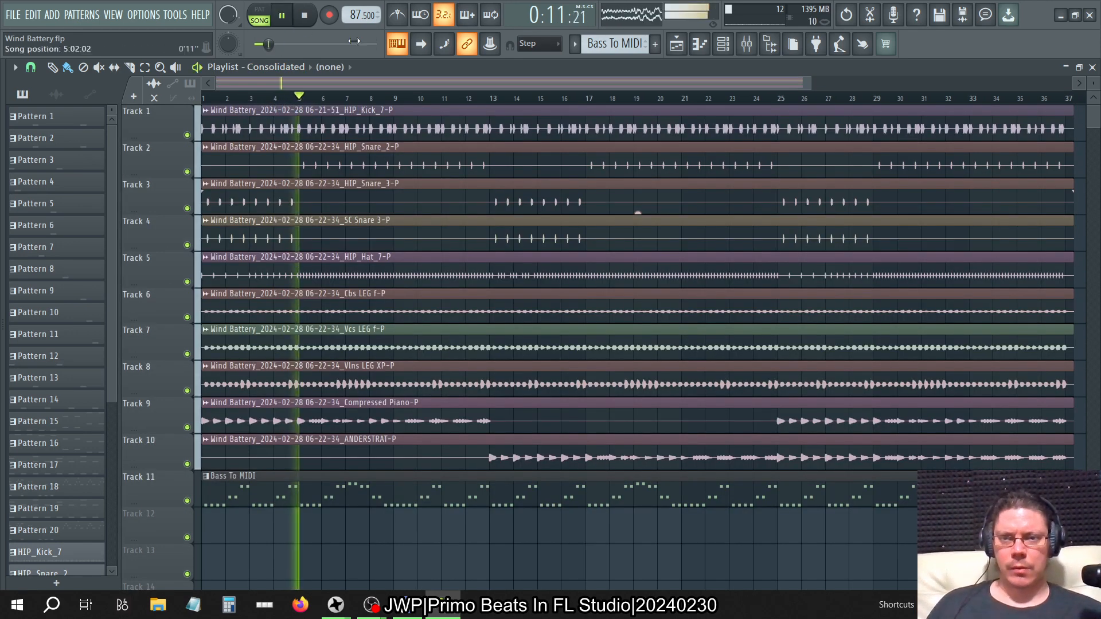
# Step: Lower the Vlns LEG XP audio clip channel's volume in the Channel rack while the mix plays, trying about 38%
pyautogui.click(722, 46)
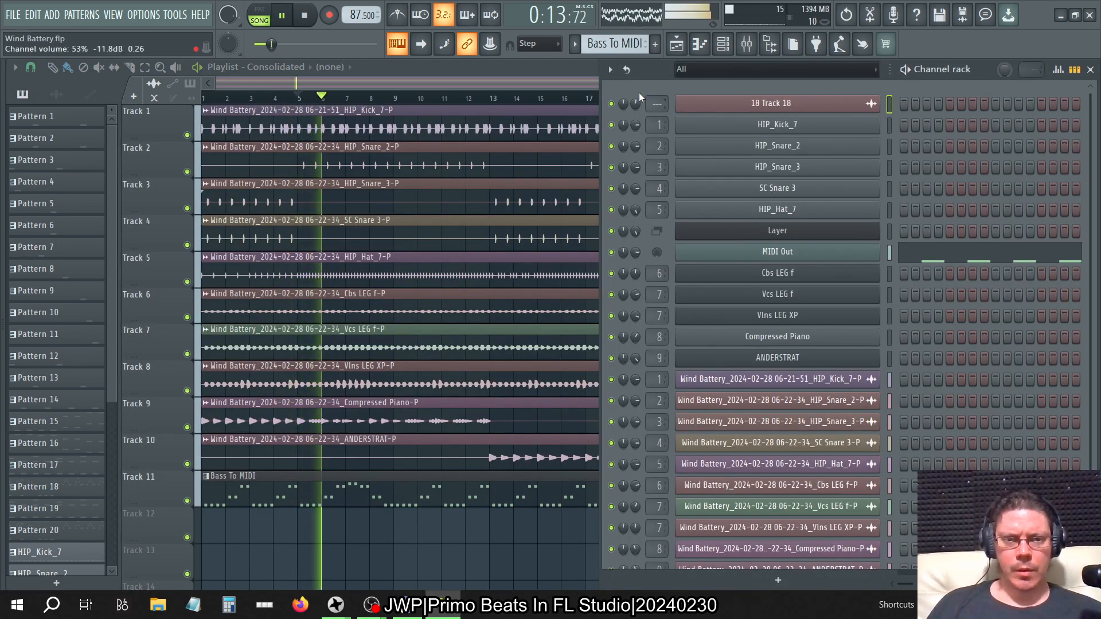
pyautogui.scroll(-1, 645, 85)
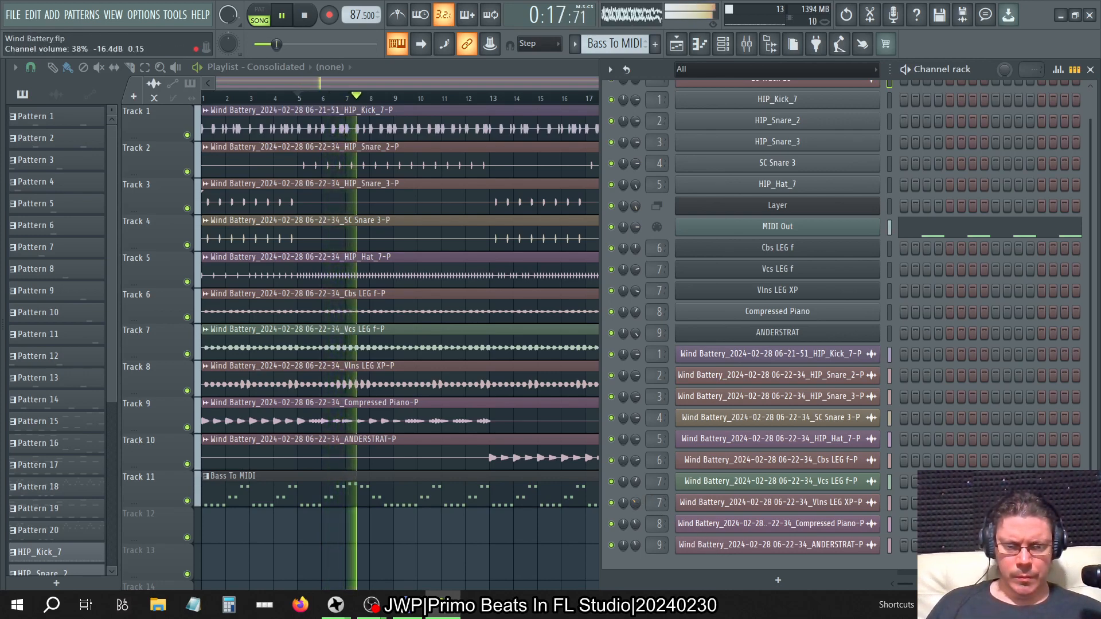
pyautogui.moveTo(635, 503); pyautogui.dragTo(634, 533)
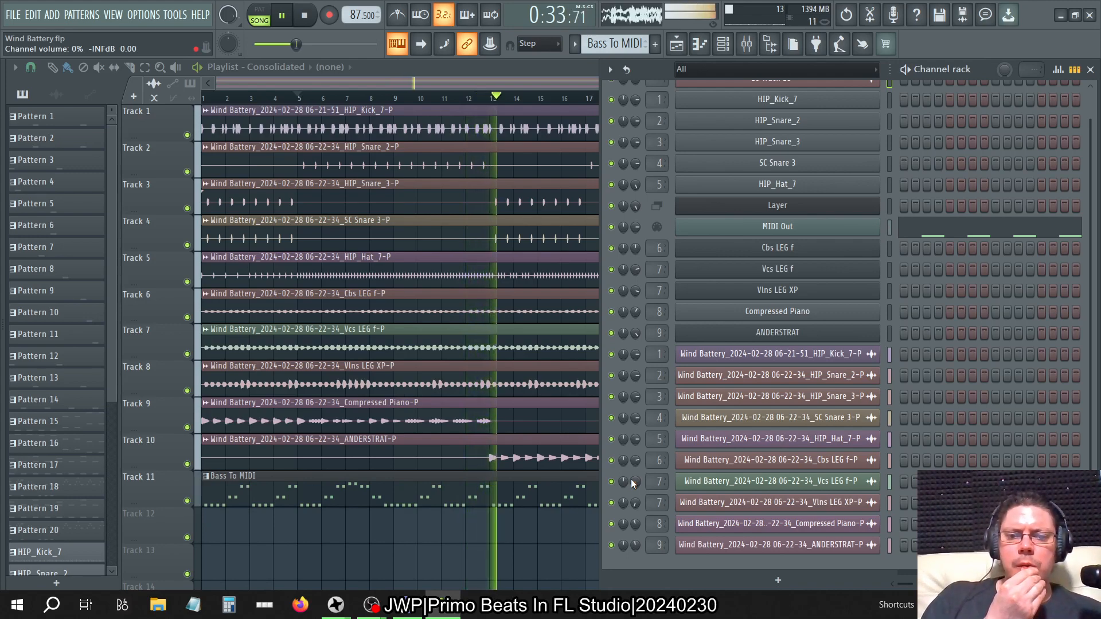
# Step: Select bars 17 to 21 on the playlist timeline so that playback loops over that section
pyautogui.click(515, 69)
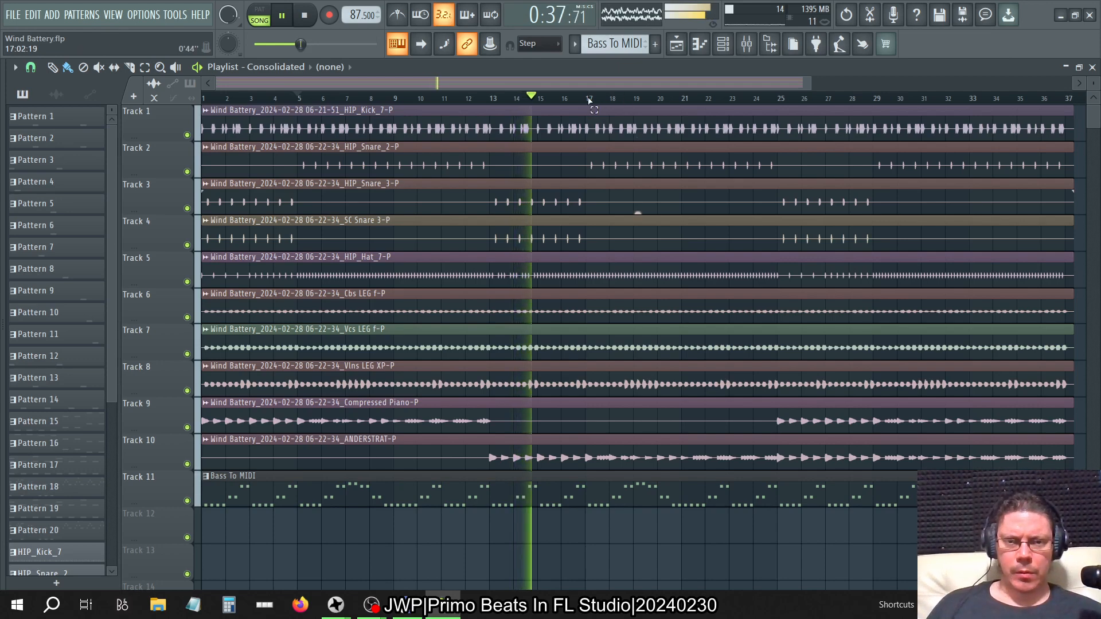
pyautogui.moveTo(589, 101); pyautogui.dragTo(683, 102)
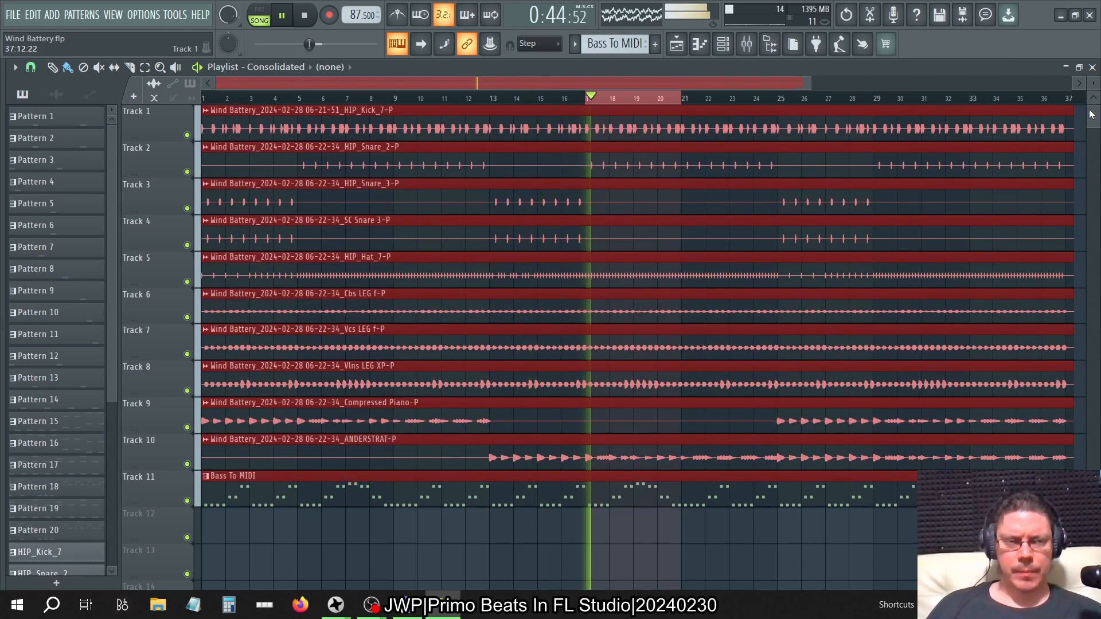
# Step: Close the playlist and all other open windows, then bring up only the Channel rack while the mix keeps looping
pyautogui.click(1093, 67)
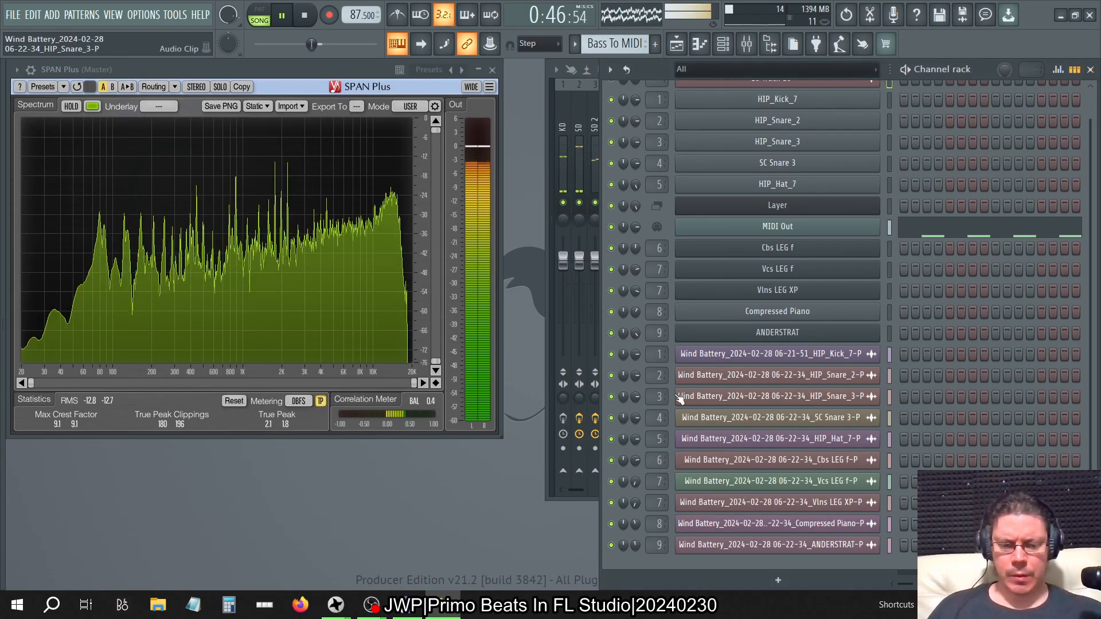
pyautogui.press('F12')
pyautogui.click(723, 44)
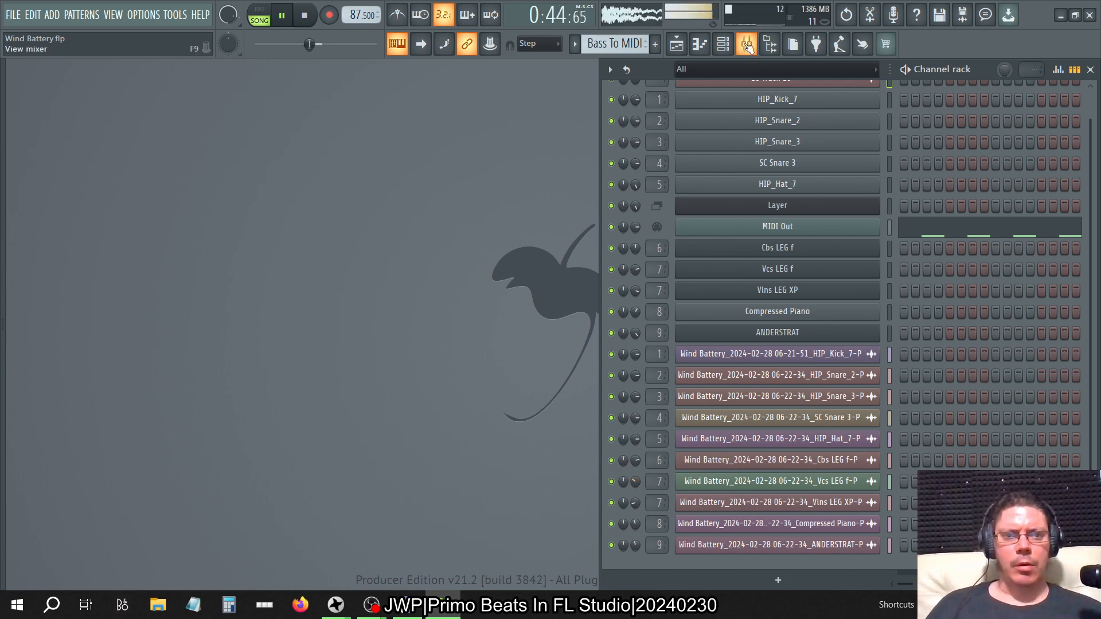
# Step: Insert the TEOTE plugin in slot 3 of the mixer's Master track
pyautogui.click(746, 43)
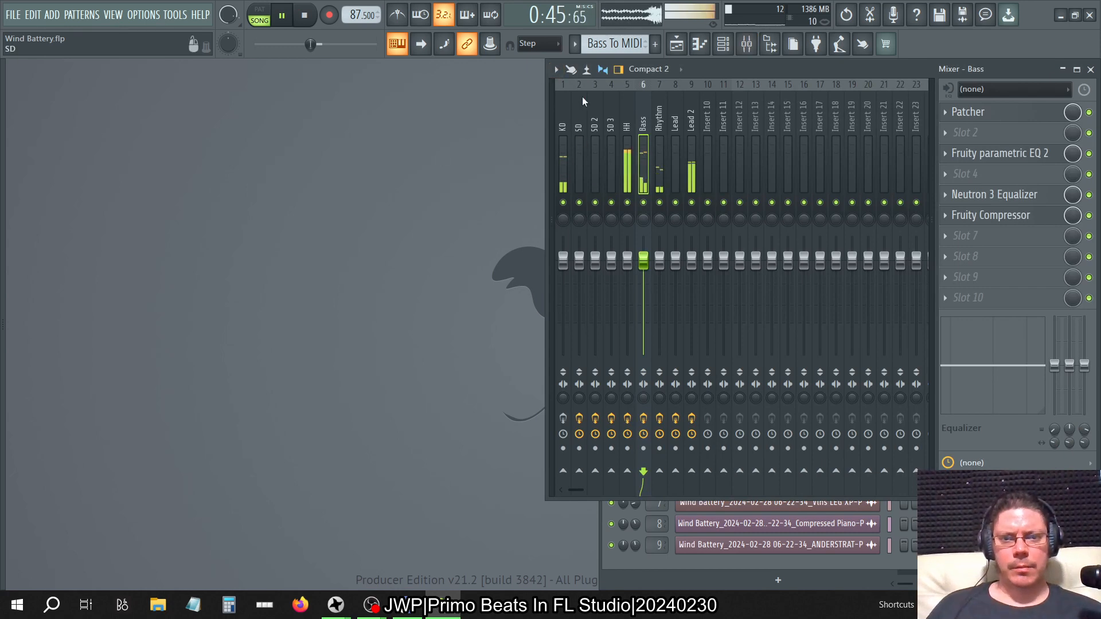
pyautogui.hscroll(-2, 615, 129)
pyautogui.click(574, 115)
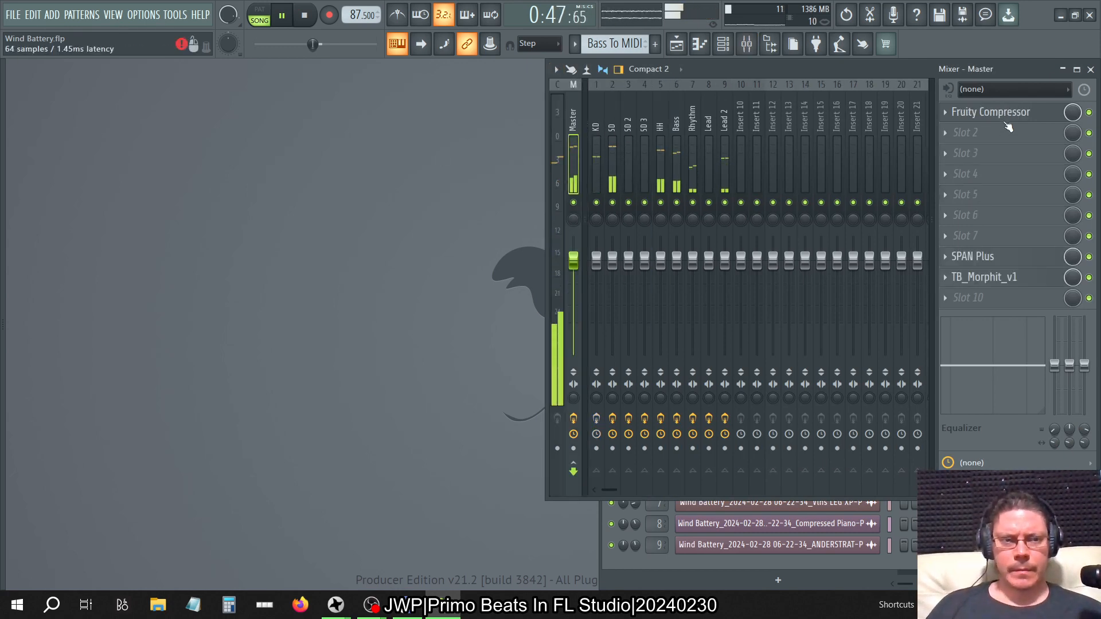
pyautogui.click(963, 153)
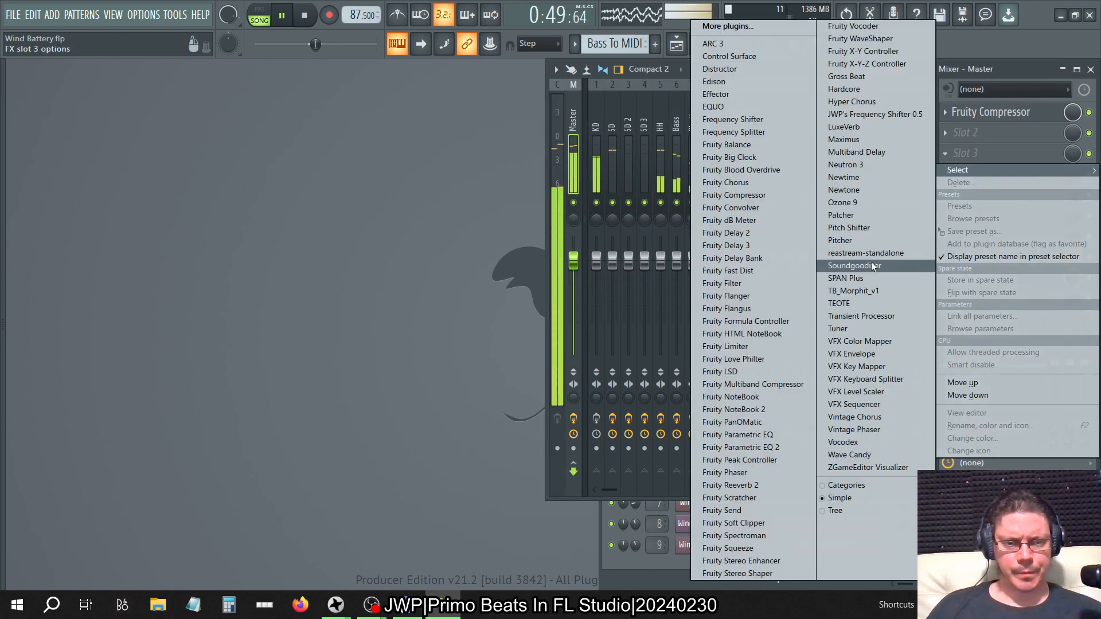
pyautogui.click(855, 303)
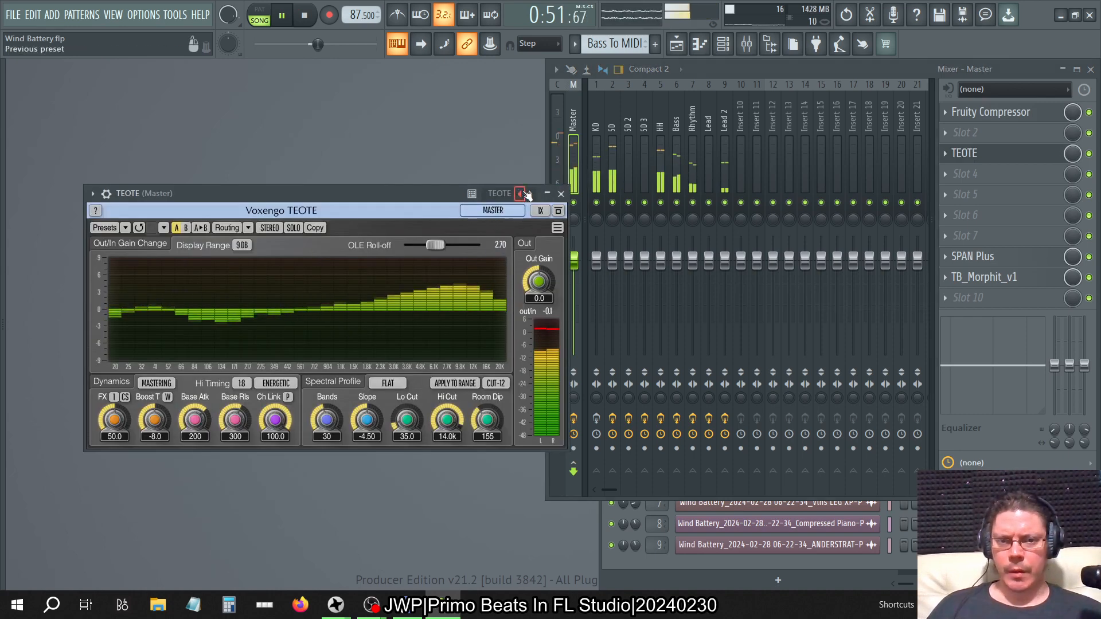
# Step: Load TEOTE's Rebalance Controlled preset and close the plugin window
pyautogui.click(526, 194)
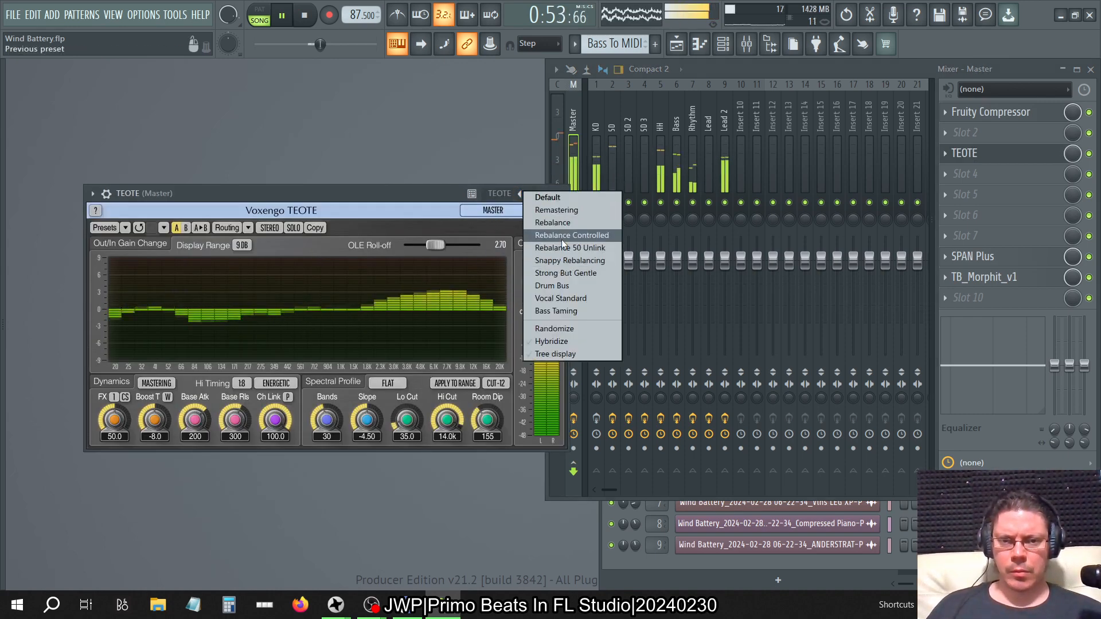
pyautogui.click(562, 237)
pyautogui.click(559, 194)
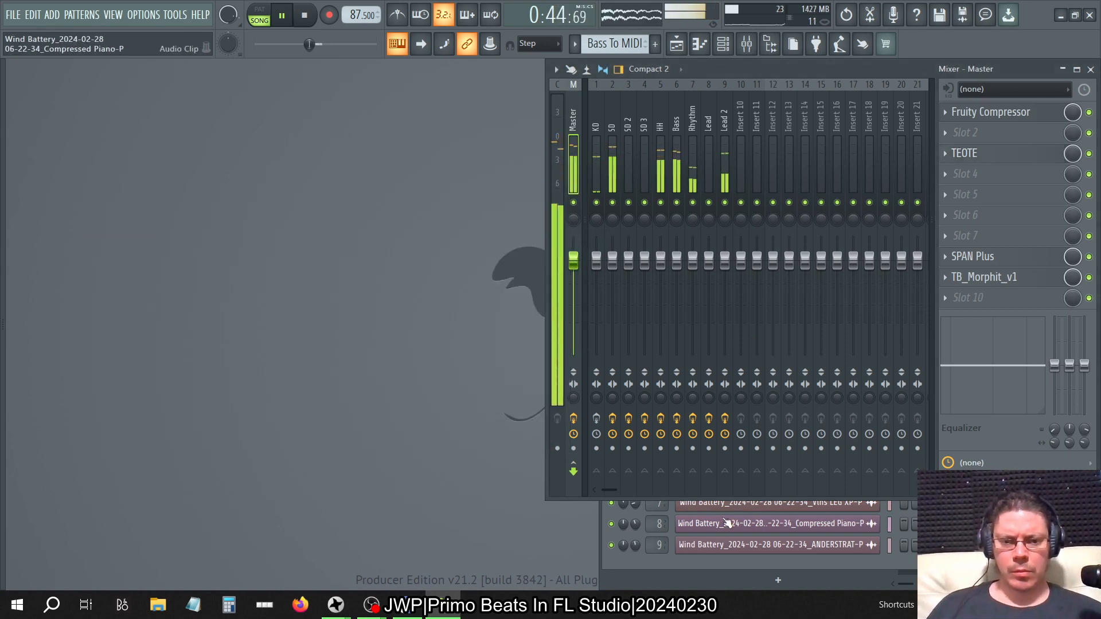
# Step: Fine-tune the string audio clip channels' volumes in the Channel rack while the mix loops, trying about 39%
pyautogui.click(670, 564)
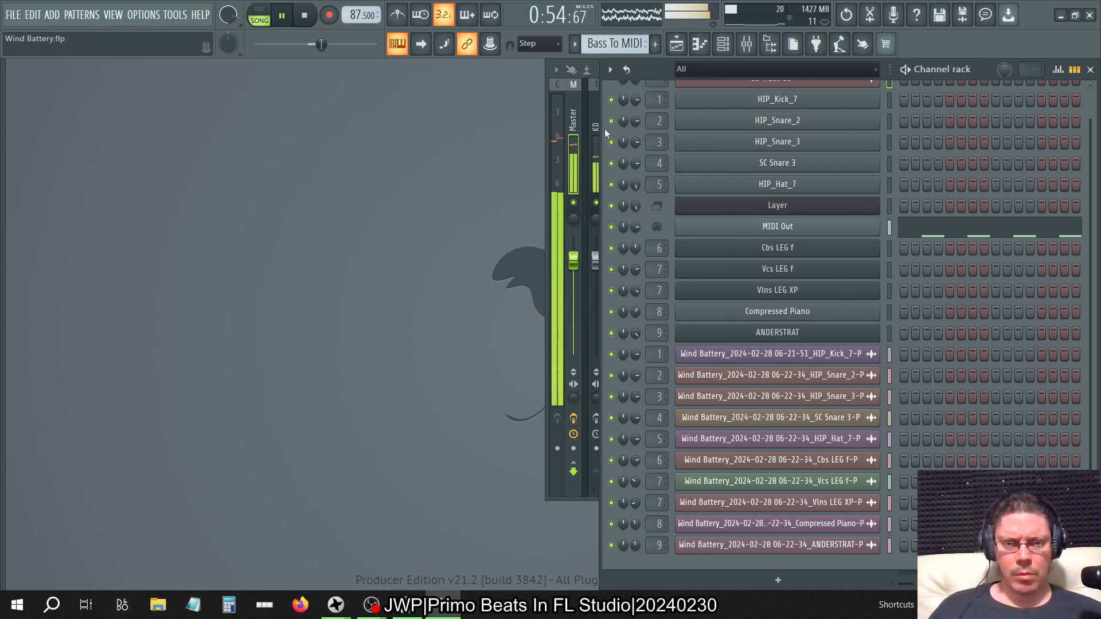
pyautogui.click(572, 118)
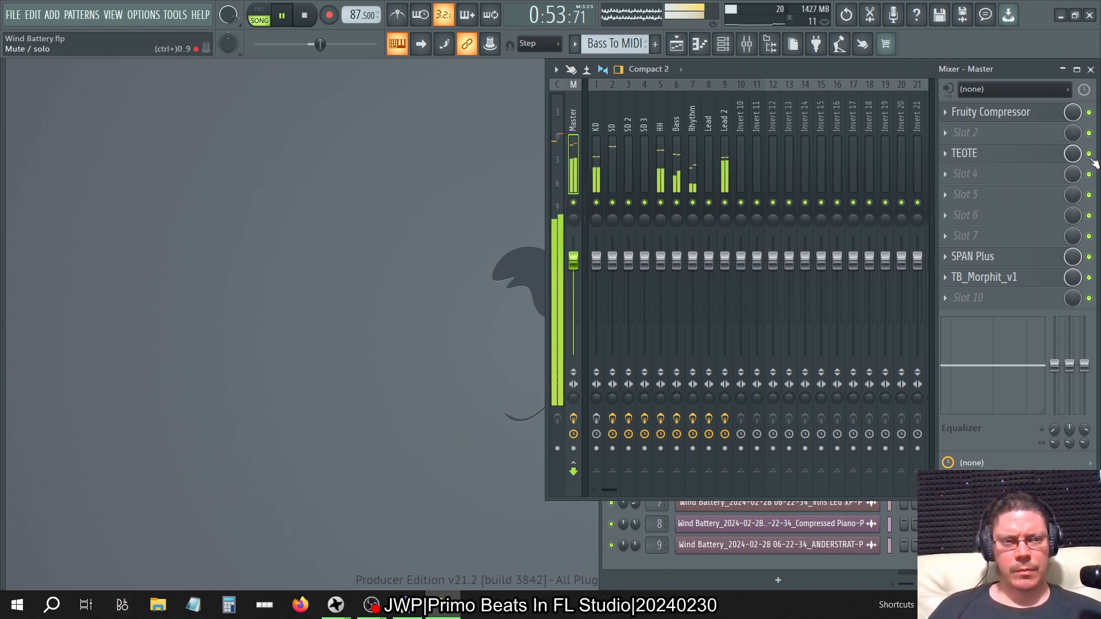
pyautogui.click(724, 567)
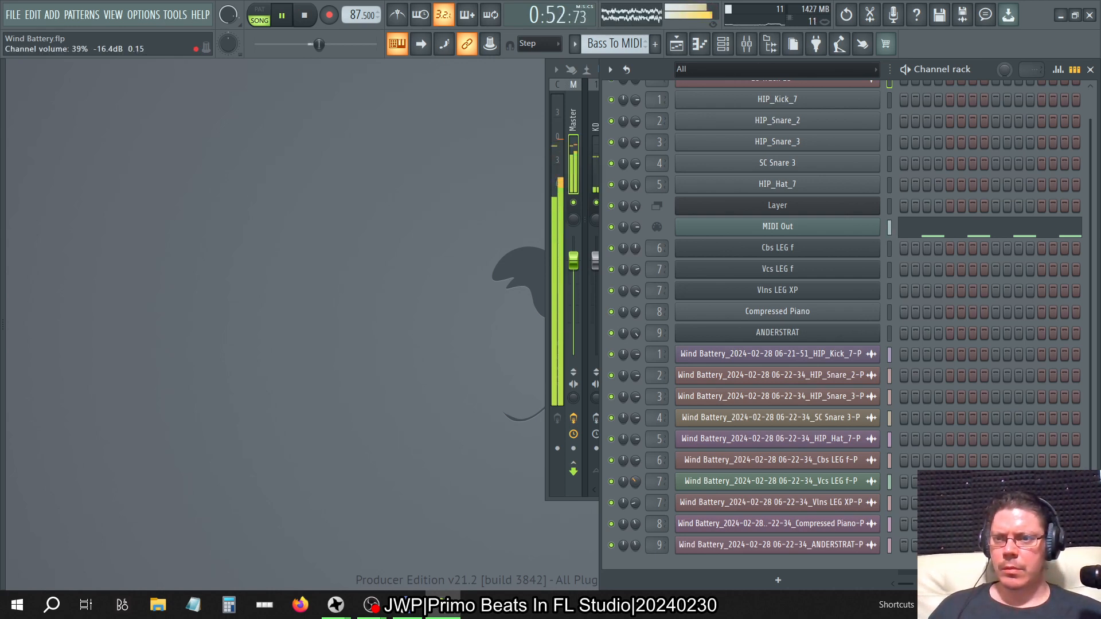
pyautogui.moveTo(636, 503); pyautogui.dragTo(634, 504)
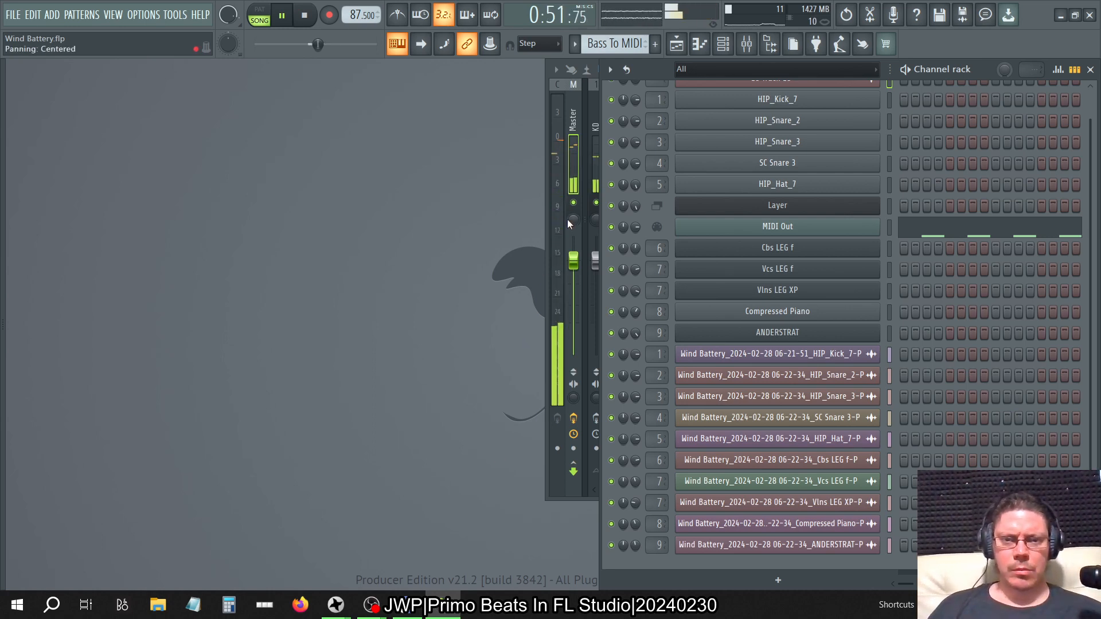
# Step: Check the mixer's Master track, stop playback, and return to the Channel rack
pyautogui.click(574, 125)
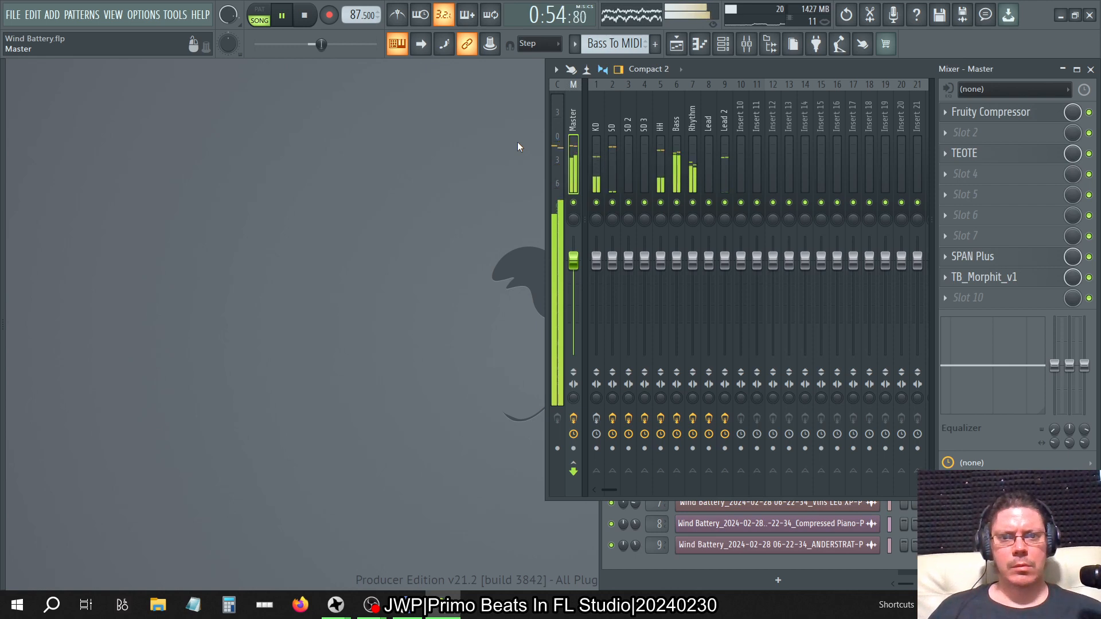
pyautogui.press('space')
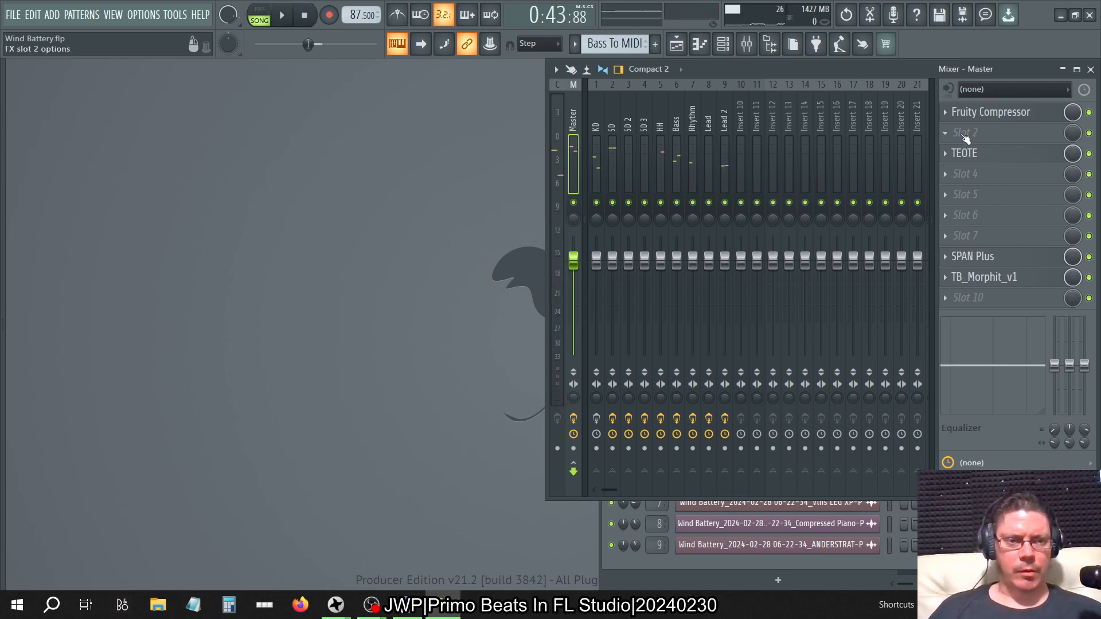
pyautogui.click(723, 46)
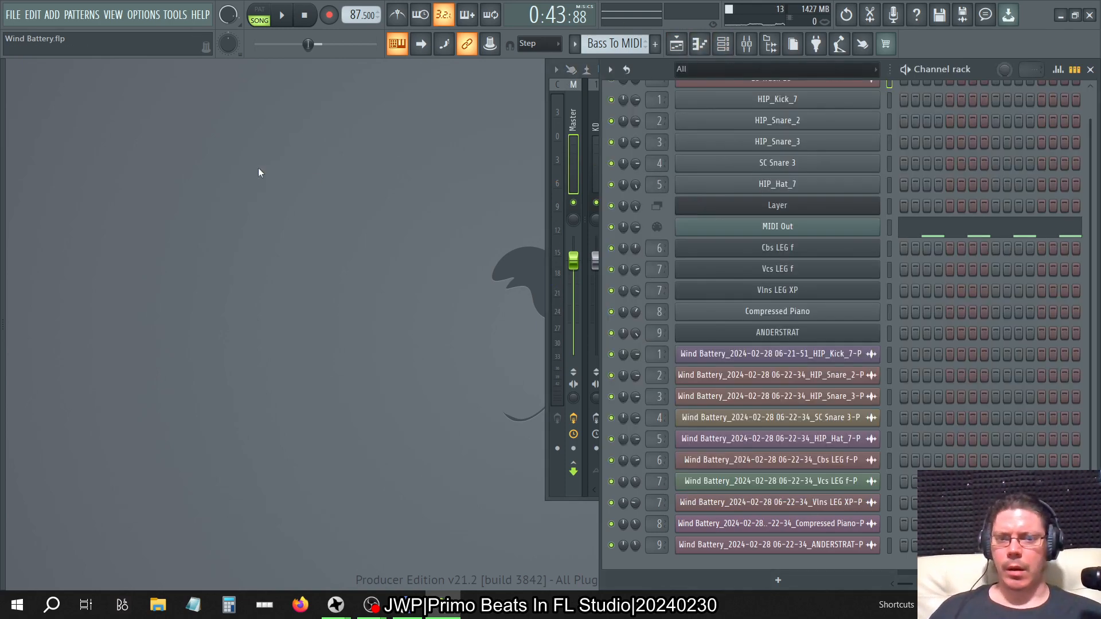